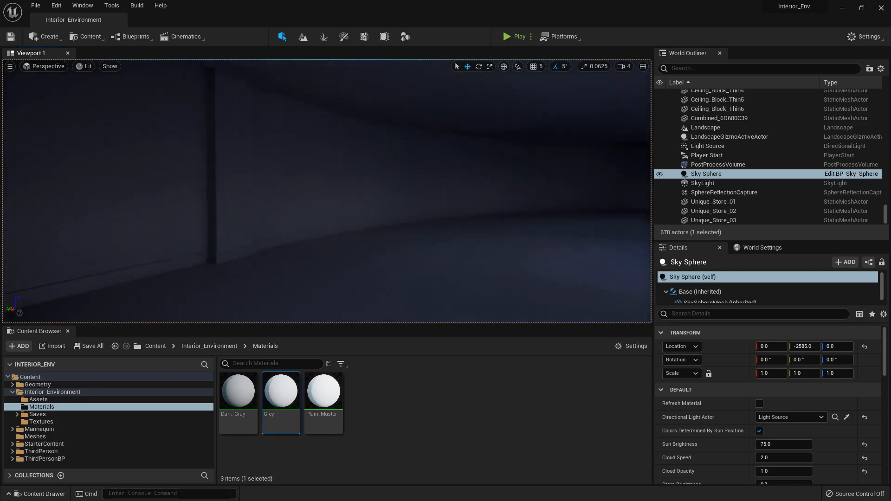
# Examine the curved run of Wall_Plain_Trim pieces along the interior by selecting neighbouring wall segments
pyautogui.click(320, 191)
pyautogui.click(371, 180)
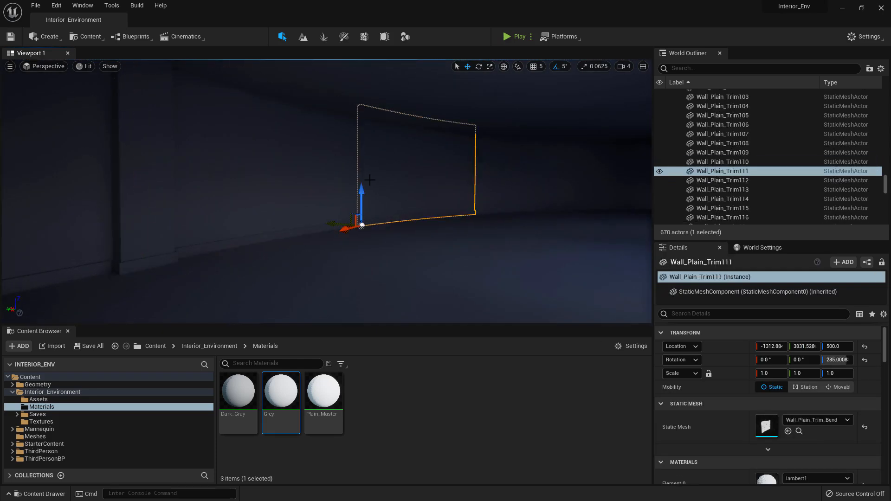
pyautogui.click(308, 181)
pyautogui.click(371, 180)
pyautogui.moveTo(295, 172); pyautogui.dragTo(413, 167, button='right')
pyautogui.click(319, 170)
pyautogui.click(381, 167)
pyautogui.click(414, 161)
pyautogui.click(478, 158)
pyautogui.moveTo(503, 157); pyautogui.dragTo(404, 169, button='right')
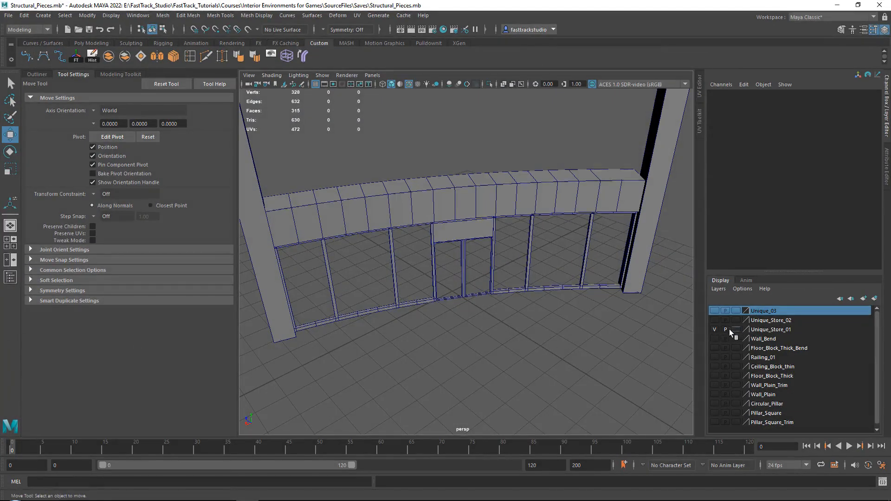
# Switch to Maya, hide the Unique_Store_01 layer and show the Wall_Bend layer
pyautogui.click(714, 329)
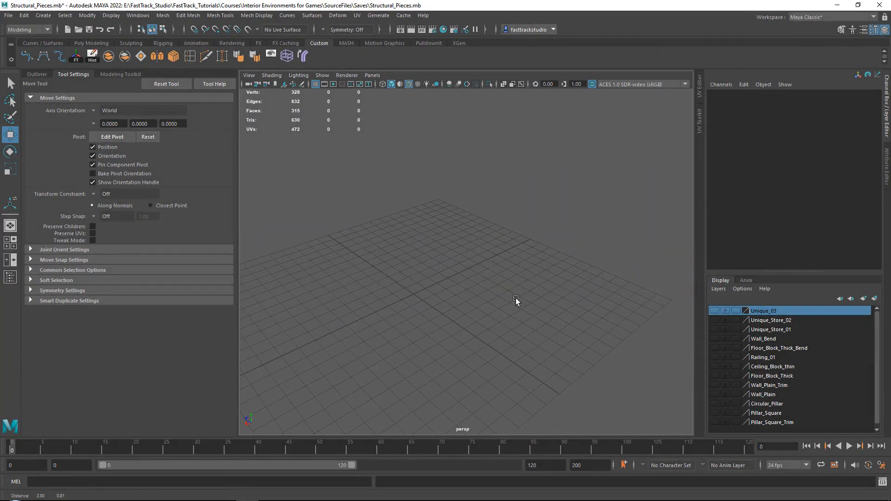
pyautogui.keyDown('alt'); pyautogui.moveTo(516, 298); pyautogui.dragTo(518, 302); pyautogui.keyUp('alt')
pyautogui.scroll(-1, 738, 385)
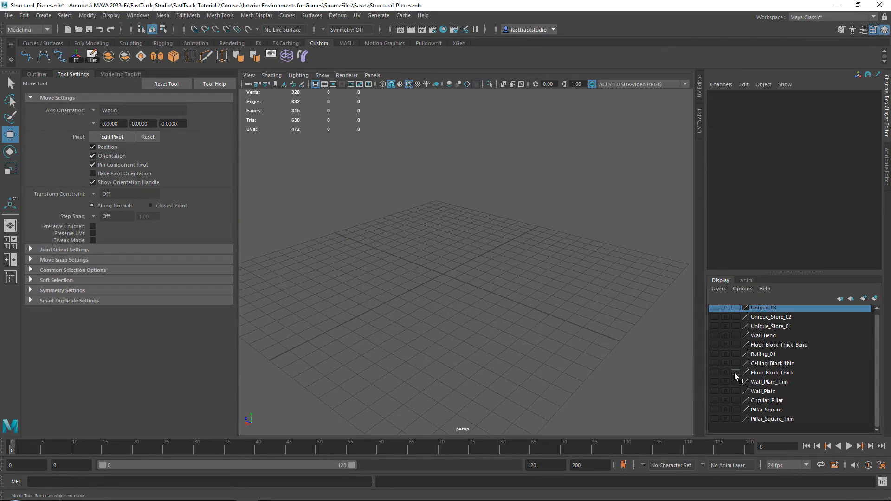
pyautogui.click(714, 336)
# Duplicate the curved wall piece from the Wall_Bend layer in place
pyautogui.click(510, 256)
pyautogui.keyDown('alt'); pyautogui.moveTo(511, 256); pyautogui.dragTo(626, 278); pyautogui.keyUp('alt')
pyautogui.press('f')
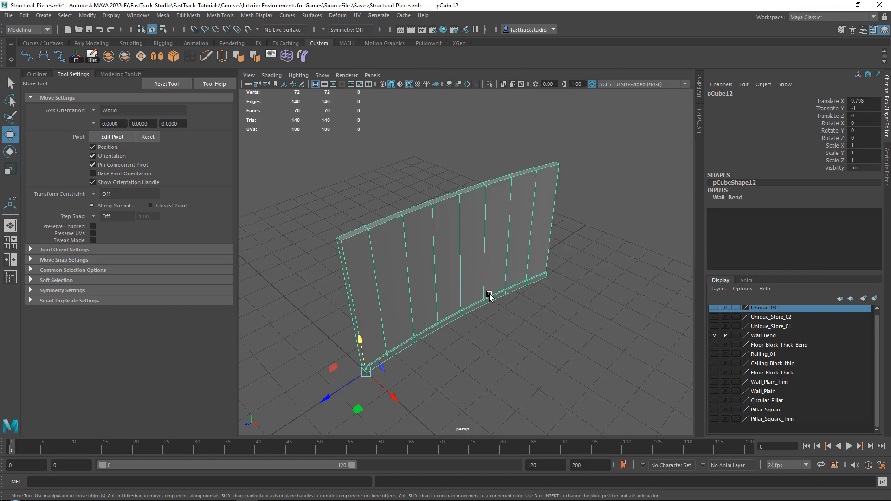
pyautogui.keyDown('alt'); pyautogui.moveTo(424, 333); pyautogui.dragTo(421, 316); pyautogui.keyUp('alt')
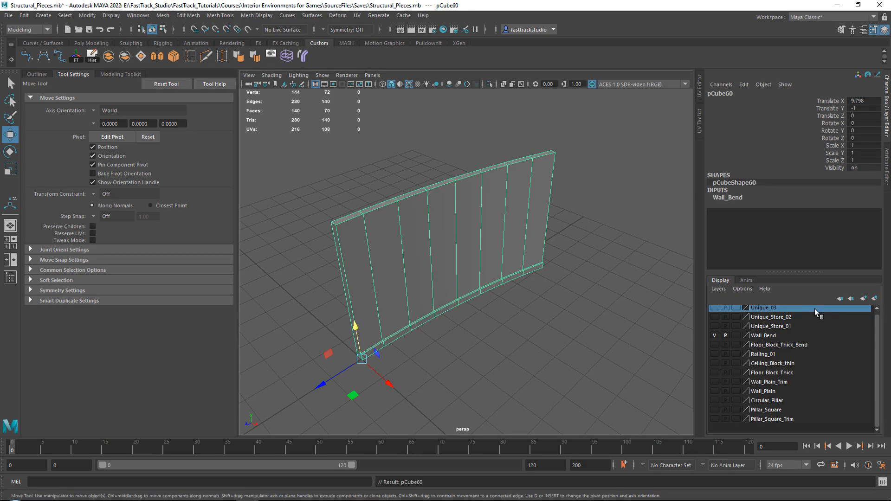
# Create a display layer from the duplicated wall and name it Generic_Store_01
pyautogui.scroll(1, 803, 368)
pyautogui.click(875, 300)
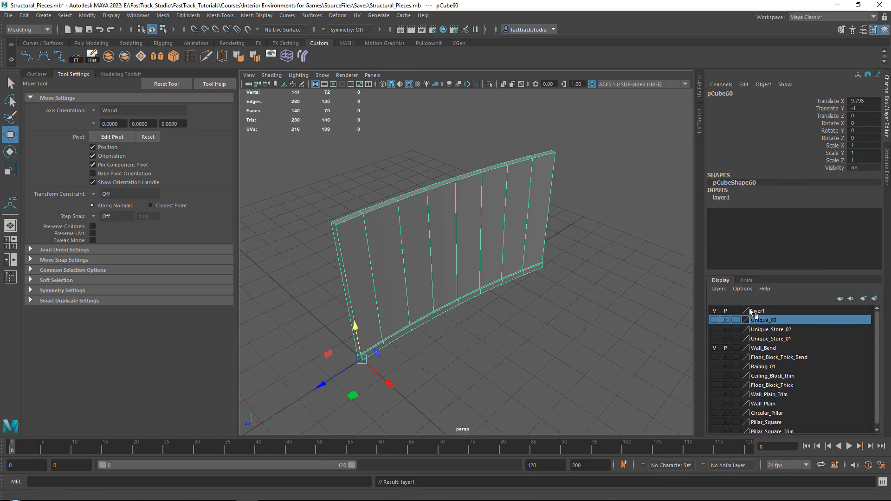
pyautogui.doubleClick(758, 310)
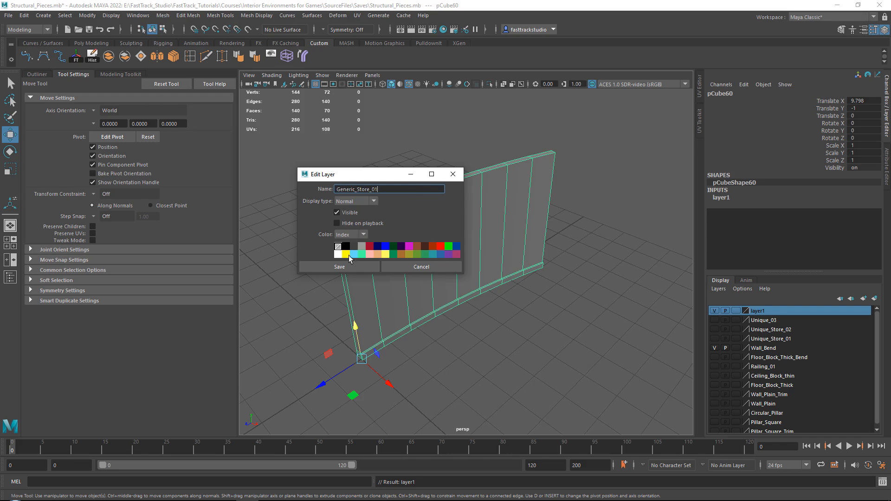
pyautogui.click(357, 269)
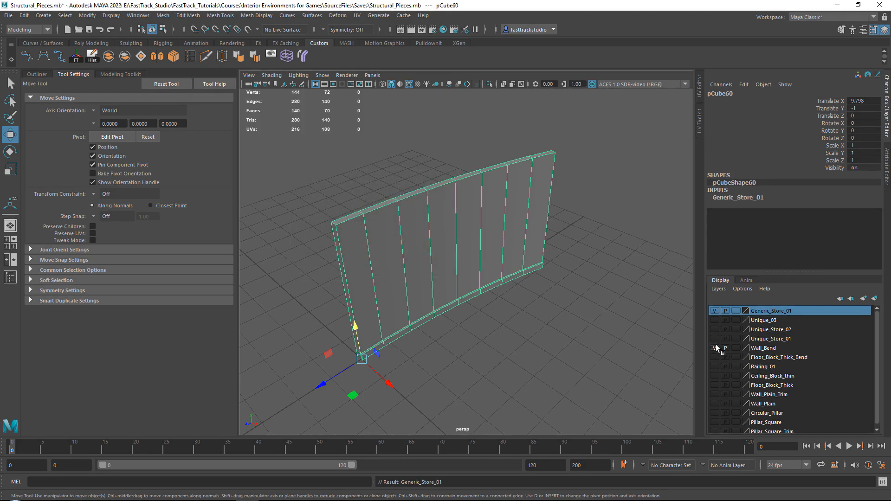
# With Wall_Bend hidden, place a second copy of the curved wall at the end of the first and rotate it -15° in Y
pyautogui.moveTo(443, 357)
pyautogui.keyDown('alt'); pyautogui.mouseDown()
pyautogui.moveTo(390, 328)
pyautogui.moveTo(304, 333)
pyautogui.moveTo(552, 278)
pyautogui.moveTo(530, 260)
pyautogui.mouseUp(); pyautogui.keyUp('alt')
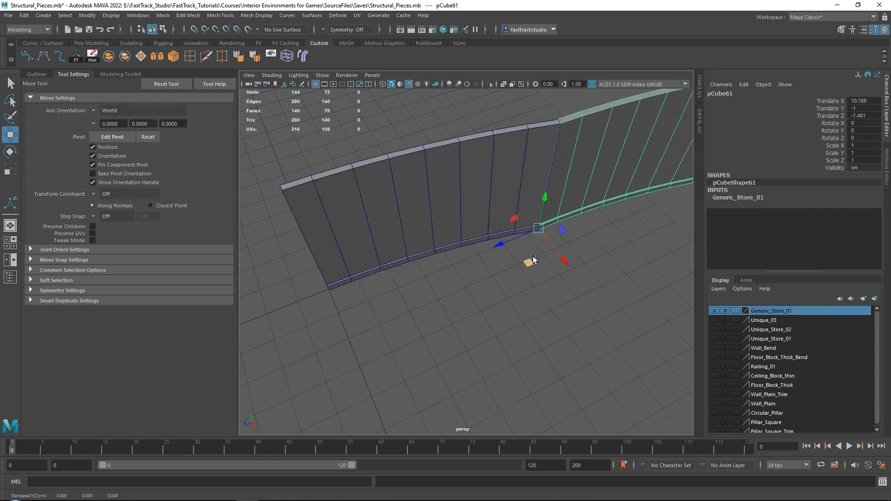
pyautogui.keyDown('alt'); pyautogui.moveTo(529, 260); pyautogui.dragTo(477, 257, button='middle'); pyautogui.keyUp('alt')
pyautogui.scroll(5, 477, 257)
pyautogui.keyDown('alt'); pyautogui.moveTo(533, 235); pyautogui.dragTo(503, 303); pyautogui.keyUp('alt')
pyautogui.press('e')
pyautogui.hotkey('ctrl', 'z')
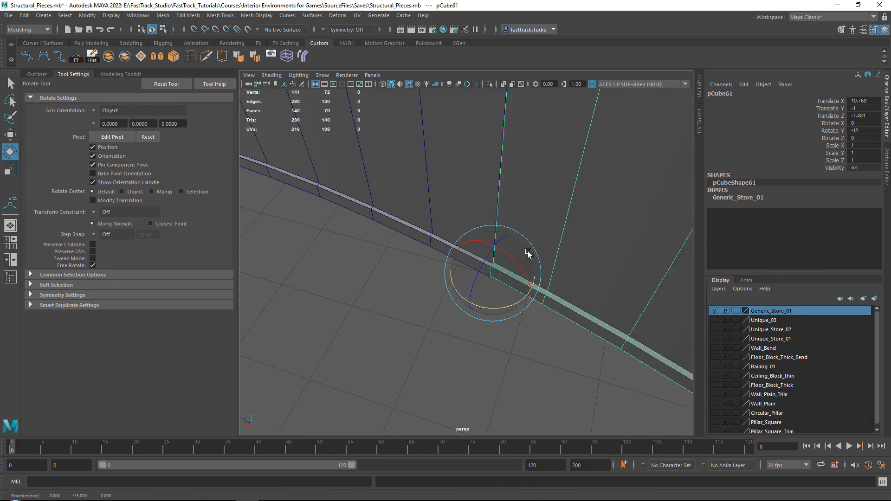
pyautogui.press('w')
pyautogui.keyDown('alt'); pyautogui.moveTo(526, 257); pyautogui.dragTo(675, 171); pyautogui.keyUp('alt')
pyautogui.keyDown('alt'); pyautogui.moveTo(675, 170); pyautogui.dragTo(701, 164, button='middle'); pyautogui.keyUp('alt')
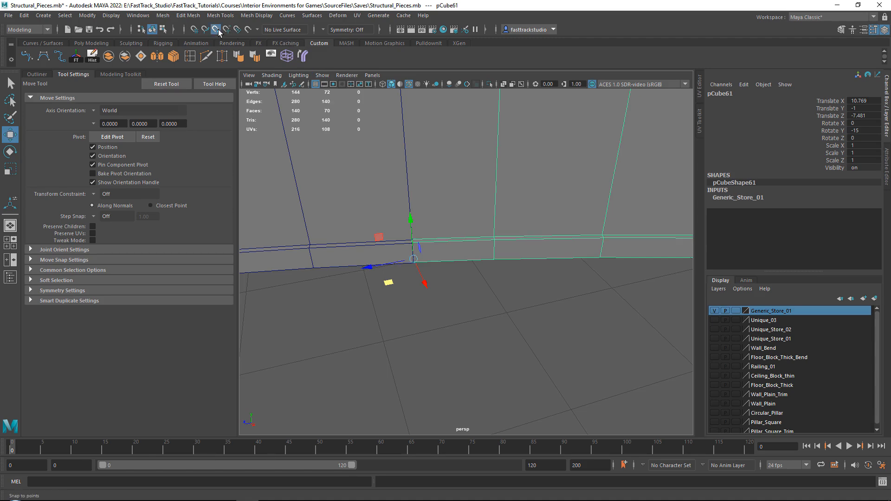
# Snap the second curved wall to the adjoining wall's corner point so the two pieces form one continuous arc
pyautogui.keyDown('alt'); pyautogui.moveTo(452, 279); pyautogui.dragTo(459, 155); pyautogui.keyUp('alt')
pyautogui.keyDown('alt'); pyautogui.moveTo(418, 287); pyautogui.dragTo(501, 179, button='middle'); pyautogui.keyUp('alt')
pyautogui.keyDown('alt'); pyautogui.moveTo(502, 179); pyautogui.dragTo(402, 304, button='right'); pyautogui.keyUp('alt')
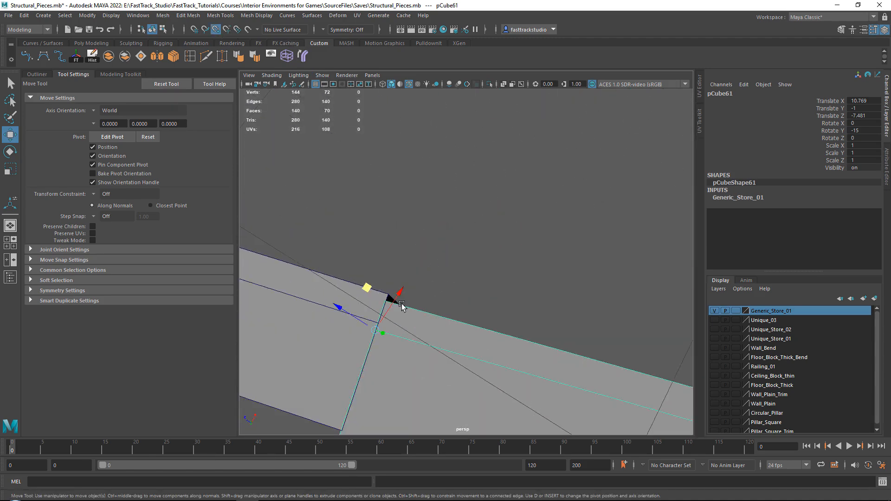
pyautogui.moveTo(374, 330); pyautogui.dragTo(376, 322)
pyautogui.keyDown('alt'); pyautogui.moveTo(370, 282); pyautogui.dragTo(441, 381); pyautogui.keyUp('alt')
pyautogui.keyDown('alt'); pyautogui.moveTo(441, 381); pyautogui.dragTo(418, 302, button='right'); pyautogui.keyUp('alt')
pyautogui.click(498, 326)
pyautogui.keyDown('alt'); pyautogui.moveTo(498, 327); pyautogui.dragTo(563, 237); pyautogui.keyUp('alt')
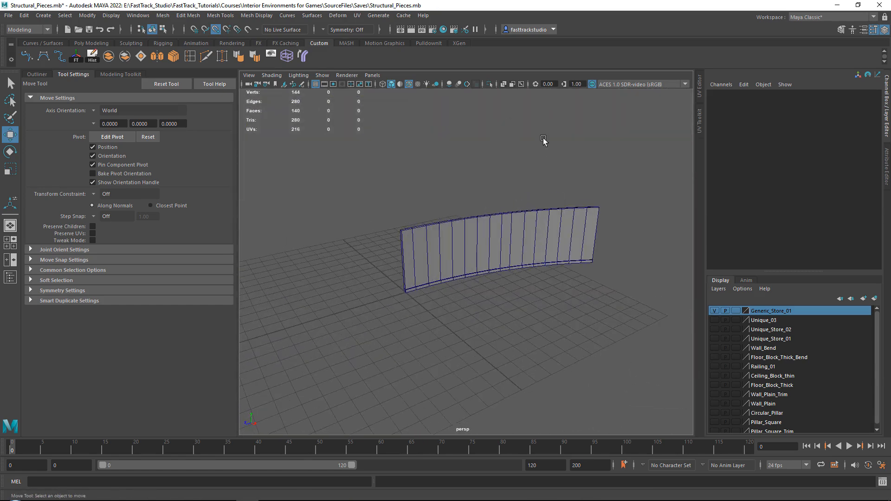
pyautogui.keyDown('alt'); pyautogui.moveTo(568, 145); pyautogui.dragTo(536, 167); pyautogui.keyUp('alt')
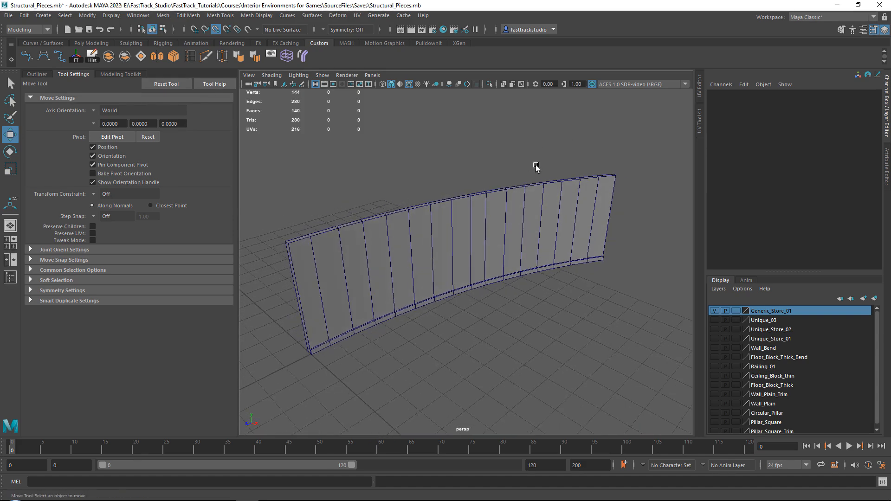
# Show the Unique_Store_01 layer and hide Generic_Store_01
pyautogui.click(716, 339)
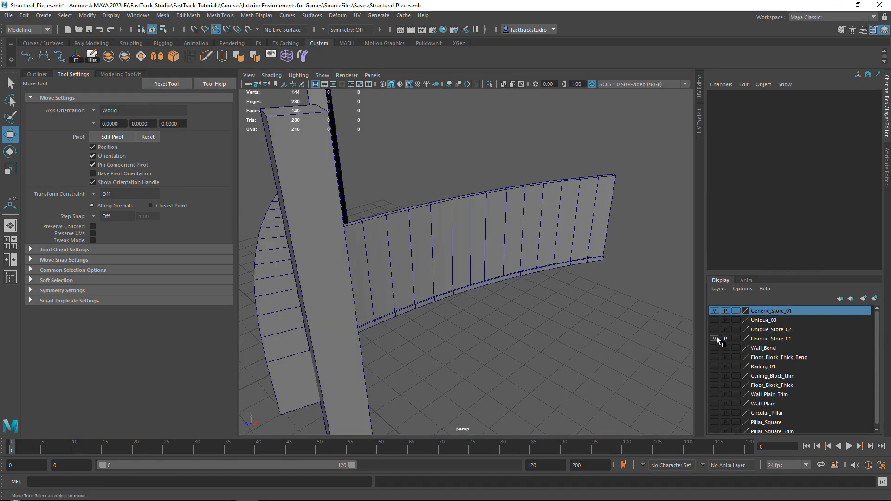
pyautogui.keyDown('alt'); pyautogui.moveTo(618, 319); pyautogui.dragTo(531, 294); pyautogui.keyUp('alt')
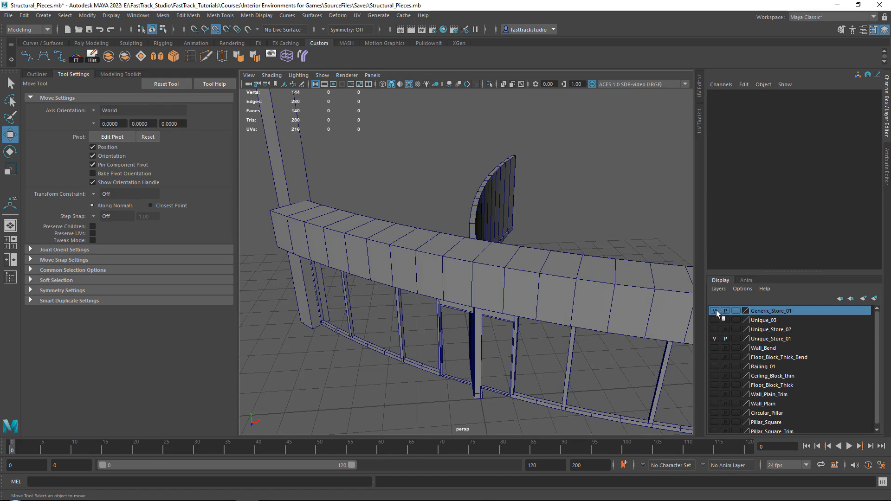
pyautogui.click(714, 310)
# Duplicate all storefront parts except the two side pillars and move the copy slightly in front of the original
pyautogui.keyDown('alt'); pyautogui.moveTo(660, 246); pyautogui.dragTo(560, 299); pyautogui.keyUp('alt')
pyautogui.keyDown('alt'); pyautogui.moveTo(559, 296); pyautogui.dragTo(607, 304, button='right'); pyautogui.keyUp('alt')
pyautogui.keyDown('alt'); pyautogui.moveTo(607, 305); pyautogui.dragTo(545, 248, button='middle'); pyautogui.keyUp('alt')
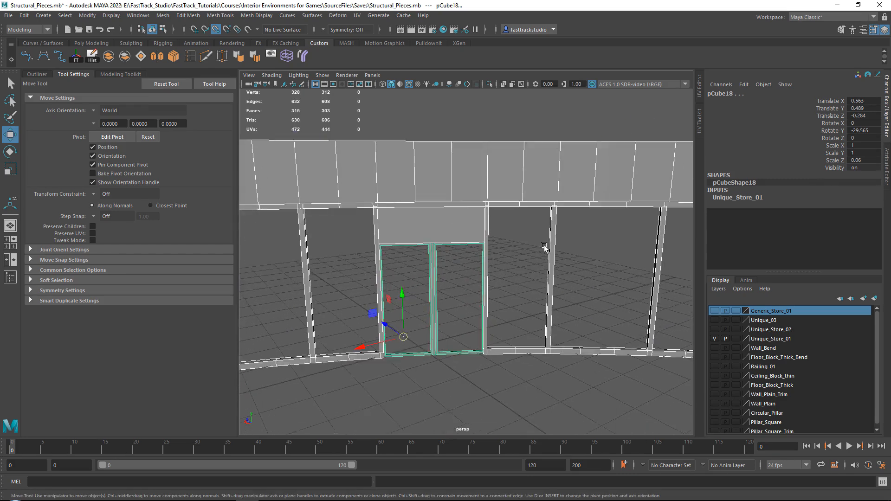
pyautogui.keyDown('alt'); pyautogui.moveTo(527, 251); pyautogui.dragTo(511, 266); pyautogui.keyUp('alt')
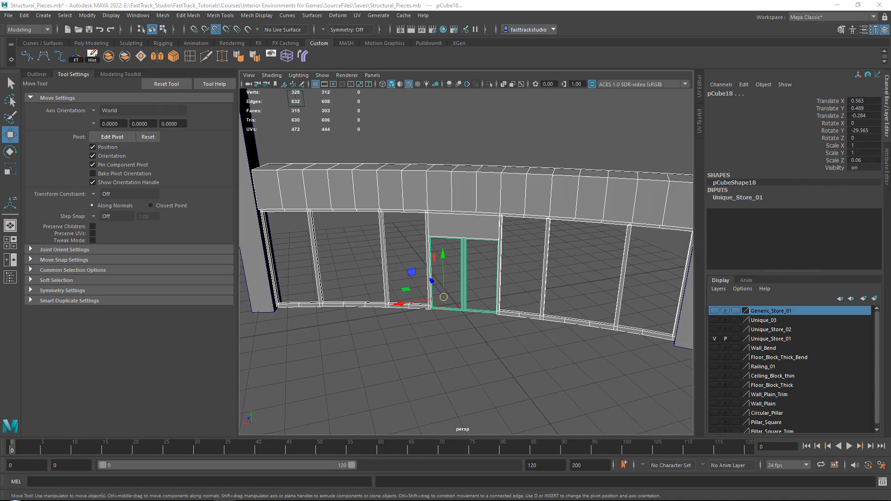
pyautogui.keyDown('alt'); pyautogui.moveTo(614, 252); pyautogui.dragTo(531, 273); pyautogui.keyUp('alt')
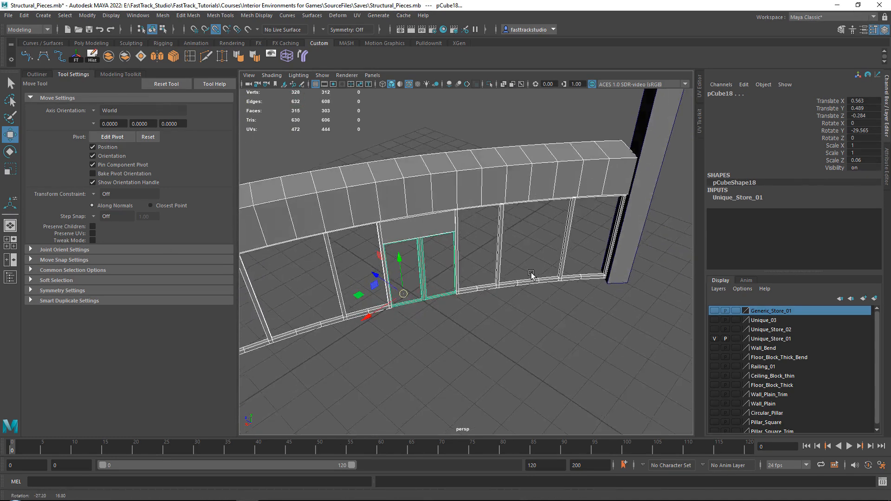
pyautogui.keyDown('alt'); pyautogui.moveTo(532, 273); pyautogui.dragTo(456, 284, button='right'); pyautogui.keyUp('alt')
pyautogui.moveTo(456, 284)
pyautogui.keyDown('alt'); pyautogui.mouseDown()
pyautogui.moveTo(413, 292)
pyautogui.moveTo(422, 315)
pyautogui.mouseUp(); pyautogui.keyUp('alt')
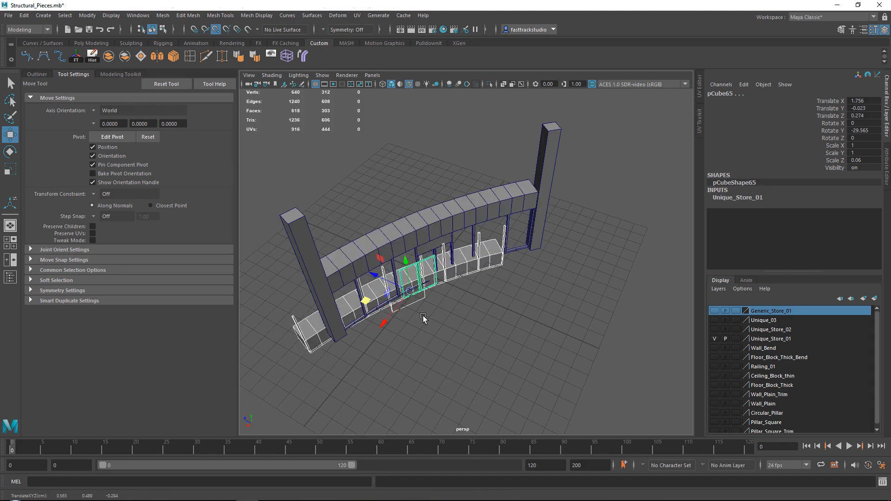
pyautogui.hotkey('ctrl', 'z')
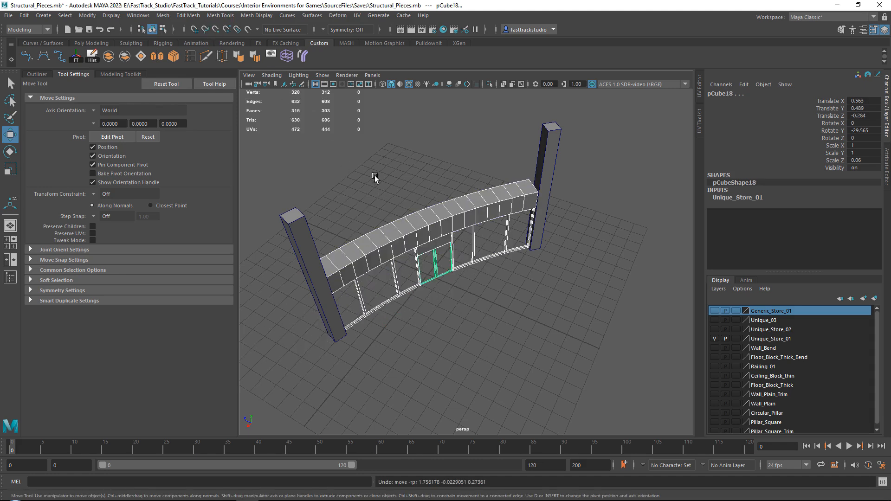
pyautogui.click(431, 163)
pyautogui.keyDown('alt'); pyautogui.moveTo(492, 232); pyautogui.dragTo(407, 190); pyautogui.keyUp('alt')
pyautogui.moveTo(360, 166)
pyautogui.mouseDown()
pyautogui.moveTo(565, 319)
pyautogui.moveTo(514, 307)
pyautogui.moveTo(510, 277)
pyautogui.moveTo(395, 305)
pyautogui.moveTo(392, 323)
pyautogui.mouseUp()
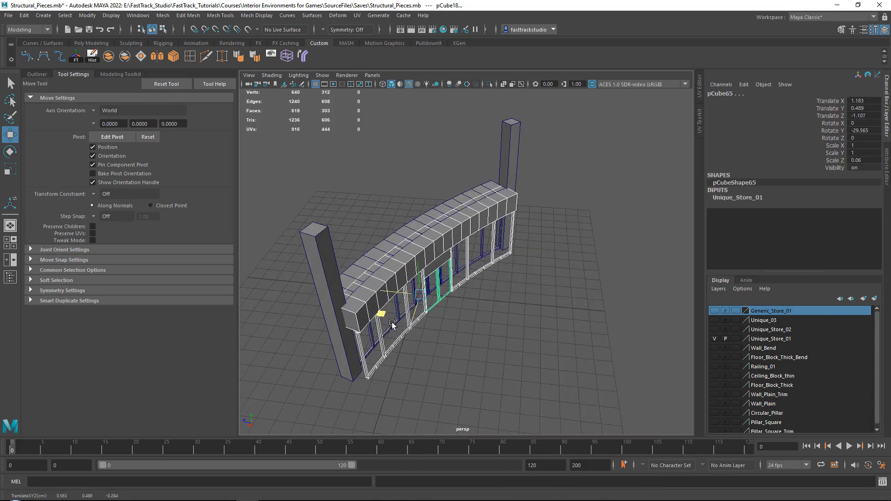
# Add the storefront copy to the Generic_Store_01 layer, then show that layer in place of Unique_Store_01
pyautogui.rightClick(770, 311)
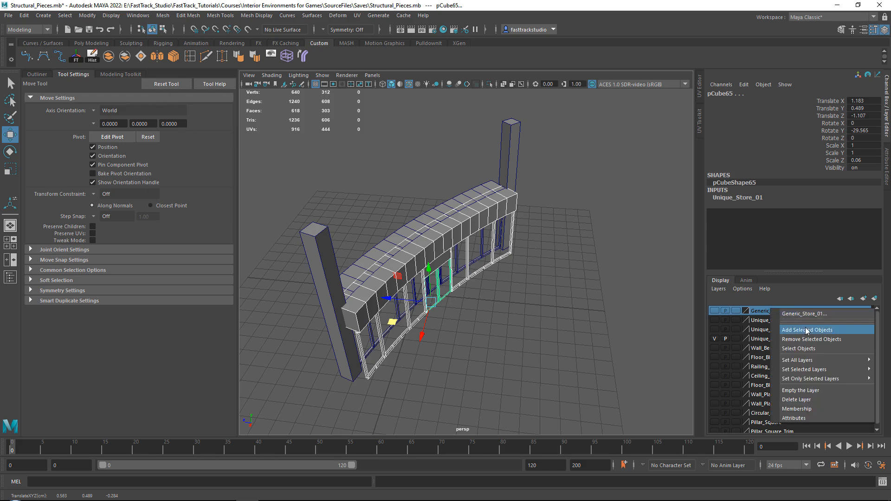
pyautogui.click(807, 330)
pyautogui.click(715, 339)
pyautogui.click(715, 310)
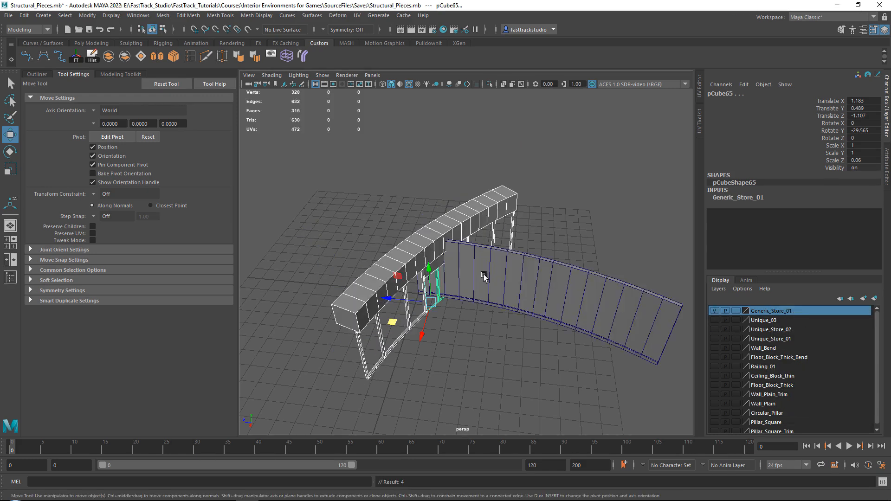
# Try to rotate the storefront copy around its vertical axis with Object axis orientation
pyautogui.scroll(3, 483, 274)
pyautogui.press('e')
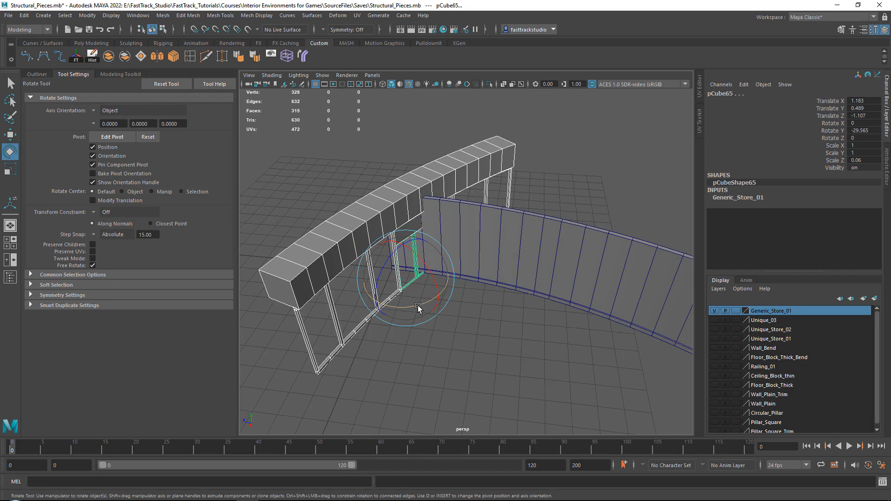
pyautogui.moveTo(418, 307); pyautogui.dragTo(369, 308)
pyautogui.hotkey('ctrl', 'z')
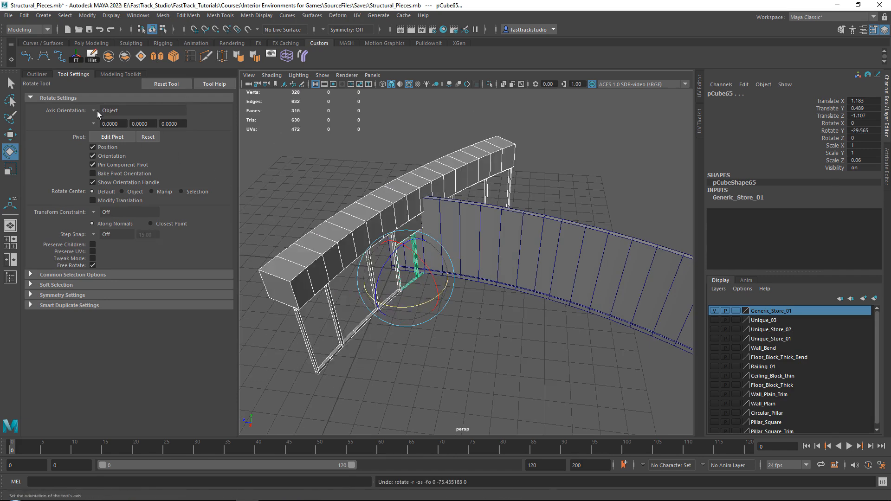
# Set the Rotate tool's axis orientation to World and try rotating the storefront copy around the vertical axis
pyautogui.click(98, 112)
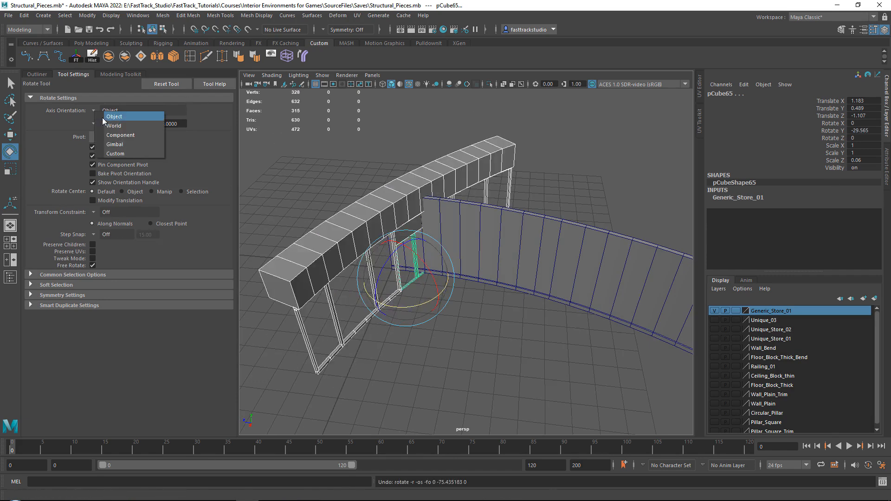
pyautogui.click(128, 125)
pyautogui.moveTo(430, 303); pyautogui.dragTo(438, 282)
pyautogui.hotkey('ctrl', 'z')
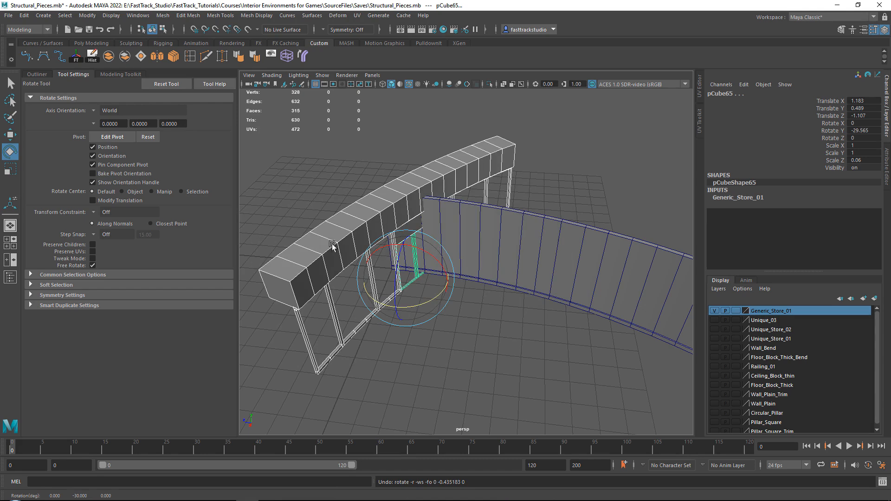
pyautogui.hotkey('ctrl', 'z')
pyautogui.click(715, 310)
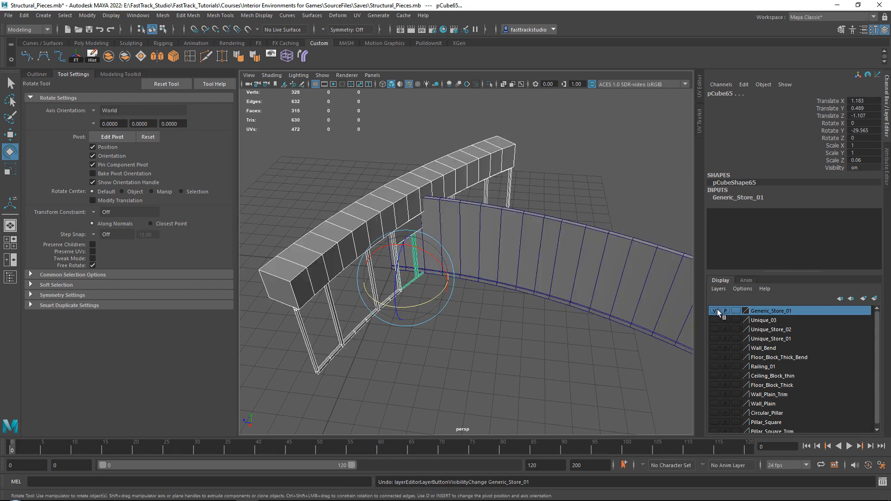
pyautogui.click(714, 311)
pyautogui.click(715, 310)
# Set the rotate center to Manip, then turn and move the storefront copy in front of the curved wall, following its arc
pyautogui.keyDown('alt'); pyautogui.moveTo(453, 299); pyautogui.dragTo(451, 281); pyautogui.keyUp('alt')
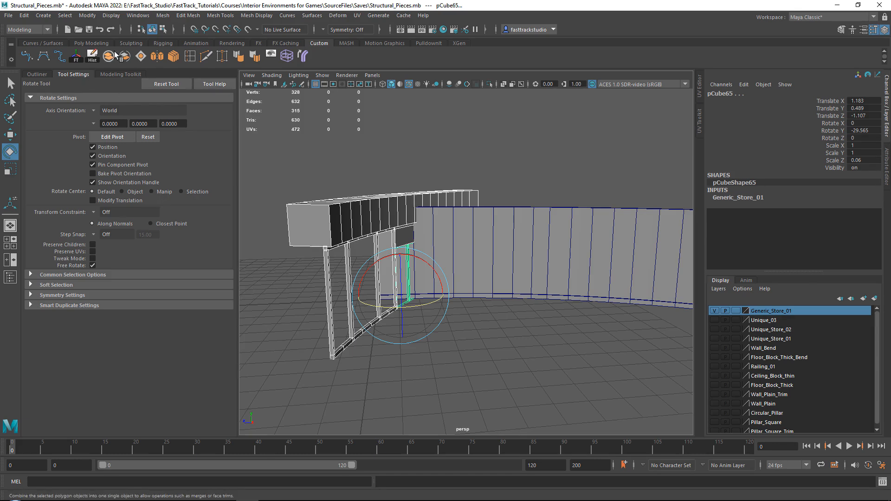
pyautogui.click(161, 192)
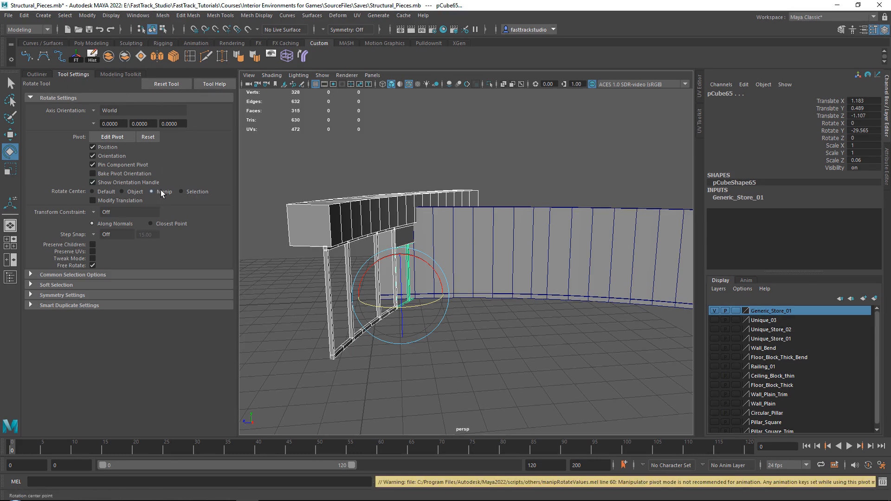
pyautogui.keyDown('alt'); pyautogui.moveTo(346, 211); pyautogui.dragTo(577, 400); pyautogui.keyUp('alt')
pyautogui.press('w')
pyautogui.click(465, 274)
pyautogui.keyDown('alt'); pyautogui.moveTo(465, 274); pyautogui.dragTo(418, 271); pyautogui.keyUp('alt')
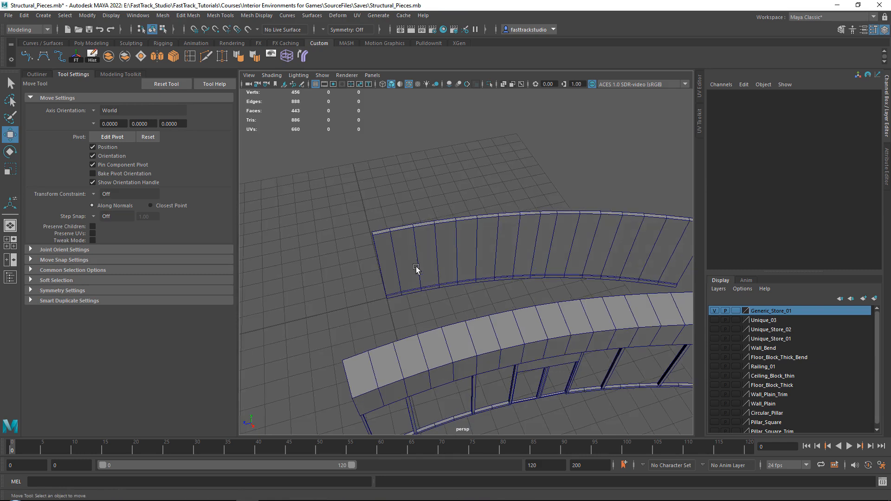
# Insert a vertical edge loop near the origin end of the first curved wall section
pyautogui.click(395, 258)
pyautogui.scroll(3, 362, 246)
pyautogui.keyDown('alt'); pyautogui.moveTo(339, 235); pyautogui.dragTo(309, 156); pyautogui.keyUp('alt')
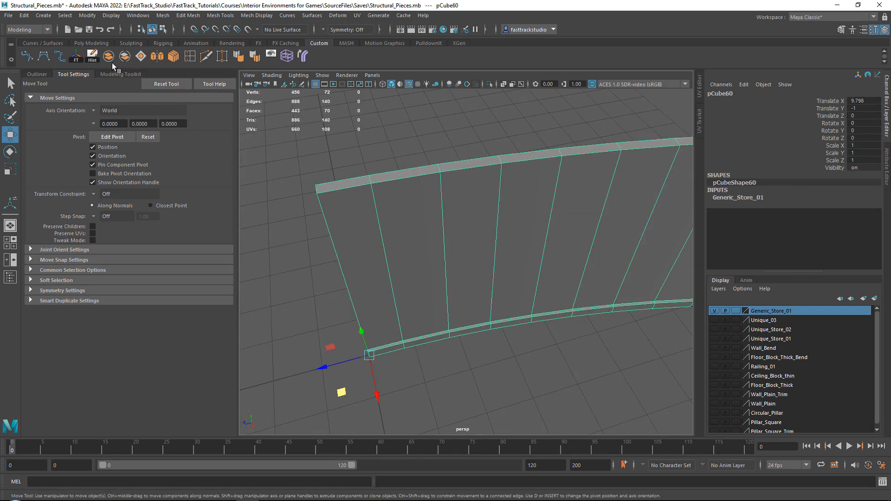
pyautogui.click(191, 57)
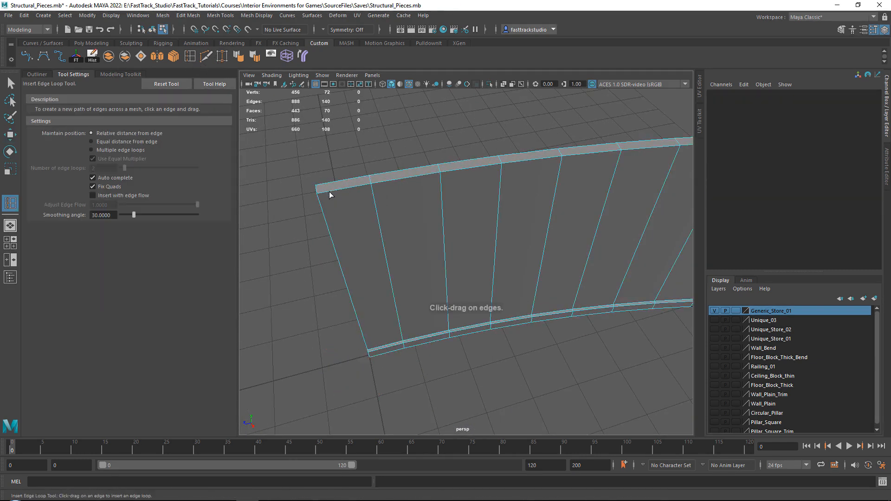
pyautogui.click(330, 191)
pyautogui.keyDown('alt'); pyautogui.moveTo(330, 191); pyautogui.dragTo(436, 191, button='middle'); pyautogui.keyUp('alt')
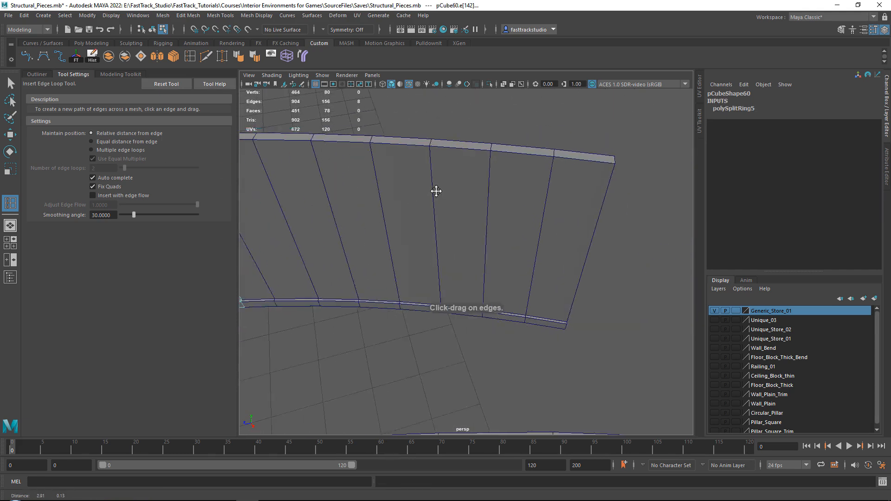
# Insert a vertical edge loop near the far end of the adjoining curved wall section
pyautogui.press('w')
pyautogui.click(529, 176)
pyautogui.scroll(-2, 533, 179)
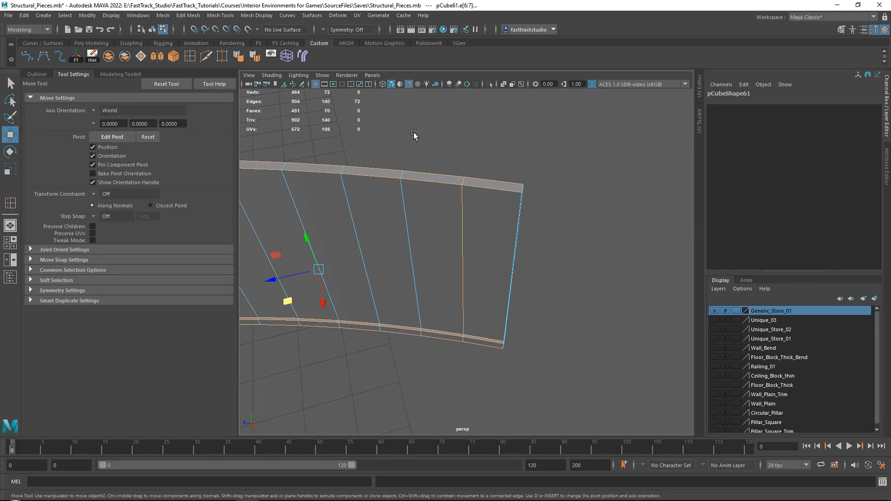
pyautogui.click(413, 134)
pyautogui.press('y')
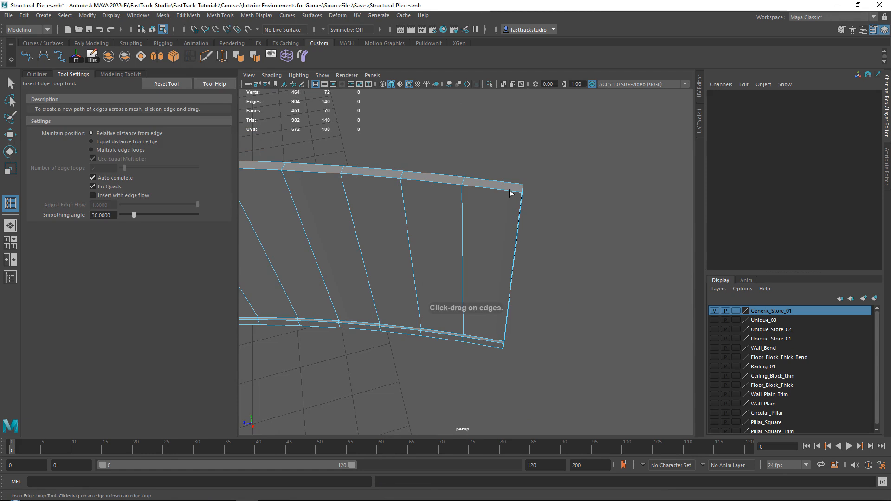
pyautogui.click(509, 193)
pyautogui.press('w')
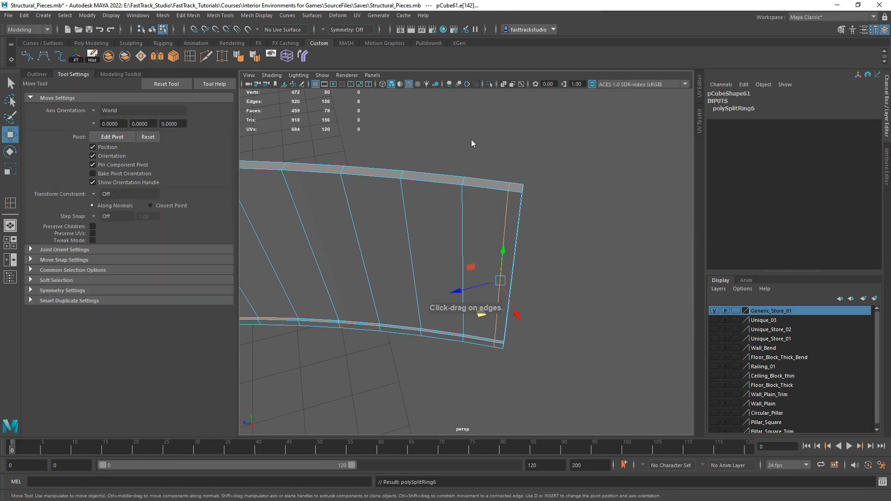
# Delete all faces of the second curved wall section except the narrow strip at its far end
pyautogui.moveTo(473, 158); pyautogui.dragTo(474, 176, button='right')
pyautogui.keyDown('alt'); pyautogui.moveTo(475, 177); pyautogui.dragTo(416, 164); pyautogui.keyUp('alt')
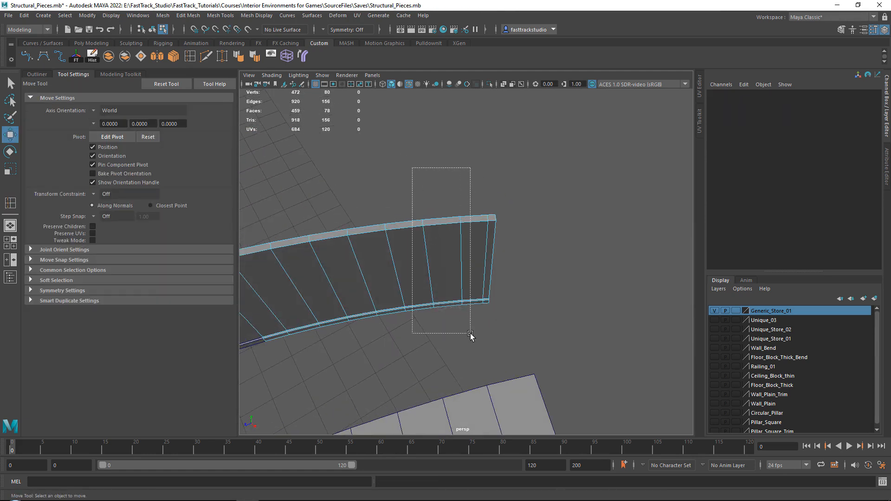
pyautogui.moveTo(470, 334); pyautogui.dragTo(470, 334)
pyautogui.press('Delete')
pyautogui.keyDown('alt'); pyautogui.moveTo(420, 272); pyautogui.dragTo(466, 176); pyautogui.keyUp('alt')
pyautogui.moveTo(415, 299); pyautogui.dragTo(415, 299)
pyautogui.press('Delete')
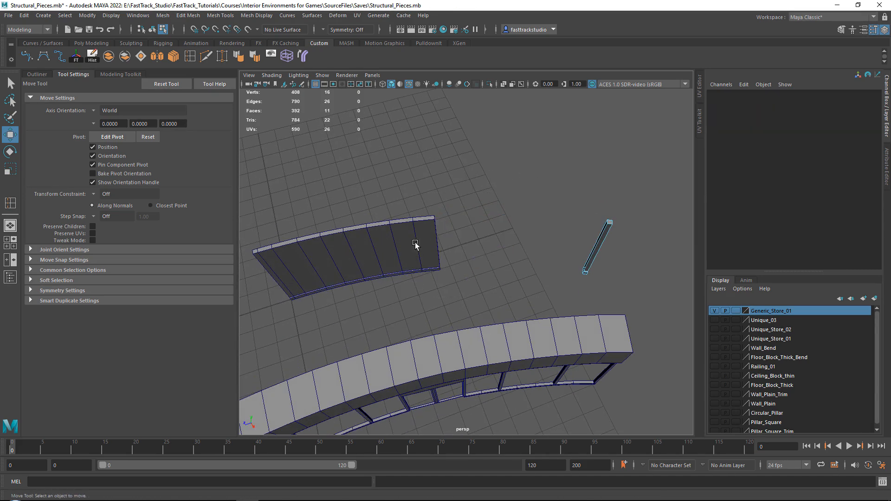
# Delete all faces of the first curved wall section except the narrow strip at its origin end, then return to object selection
pyautogui.moveTo(542, 231); pyautogui.dragTo(576, 208, button='right')
pyautogui.keyDown('alt'); pyautogui.moveTo(576, 208); pyautogui.dragTo(460, 153); pyautogui.keyUp('alt')
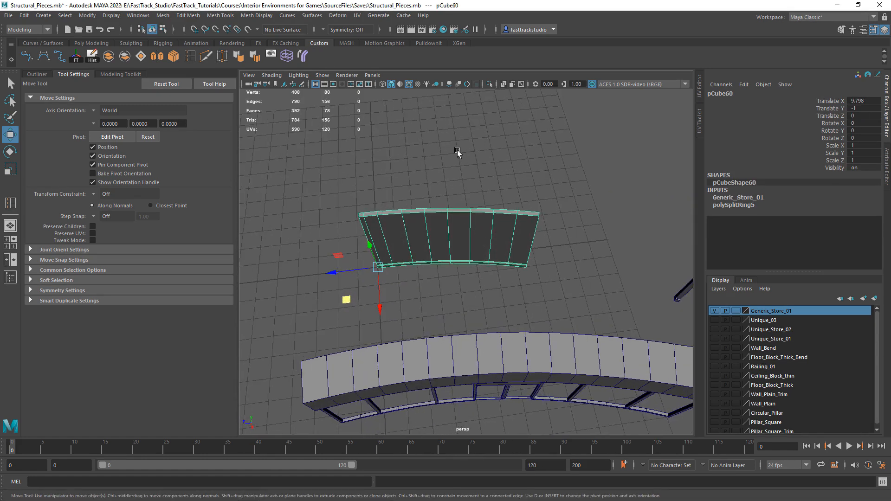
pyautogui.click(573, 163)
pyautogui.moveTo(388, 293); pyautogui.dragTo(400, 297)
pyautogui.press('Delete')
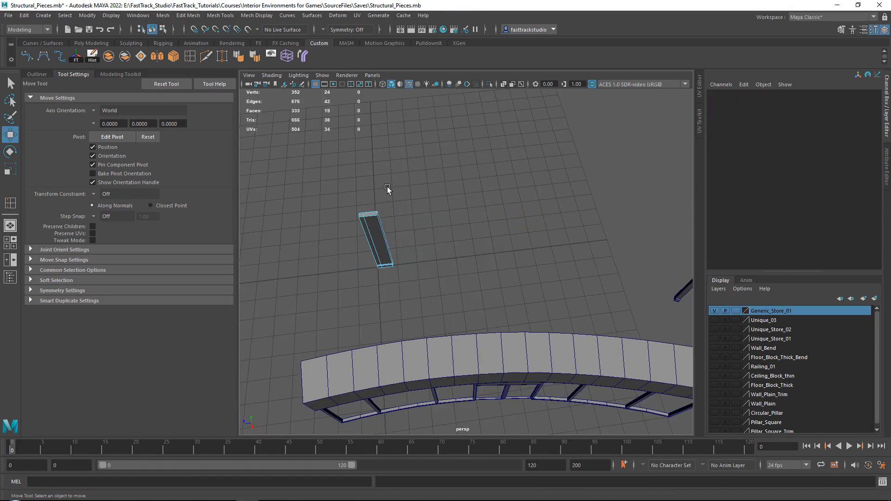
pyautogui.keyDown('alt'); pyautogui.moveTo(395, 212); pyautogui.dragTo(483, 219); pyautogui.keyUp('alt')
pyautogui.moveTo(508, 154); pyautogui.dragTo(466, 285)
pyautogui.press('Delete')
pyautogui.moveTo(455, 188); pyautogui.dragTo(456, 162, button='right')
pyautogui.keyDown('alt'); pyautogui.moveTo(491, 205); pyautogui.dragTo(418, 152); pyautogui.keyUp('alt')
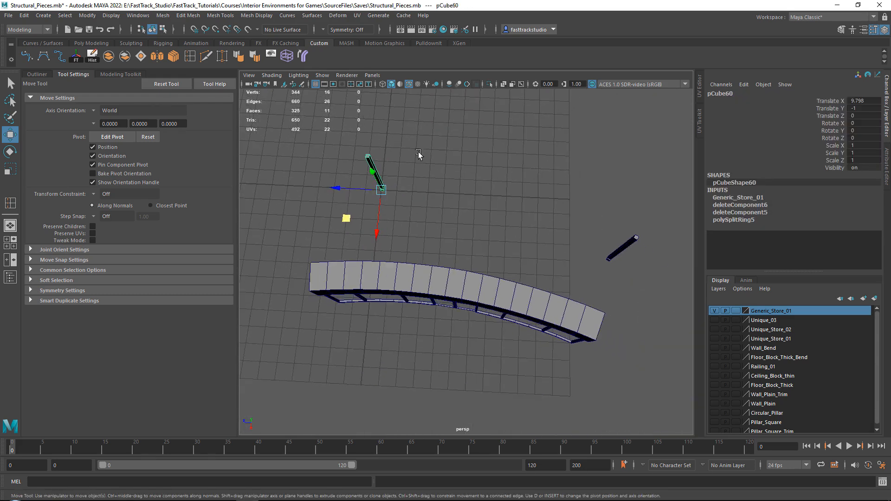
# Select all storefront parts and move them against the first end pillar, to about X -0.4 and Z -6.47
pyautogui.moveTo(559, 335); pyautogui.dragTo(586, 368)
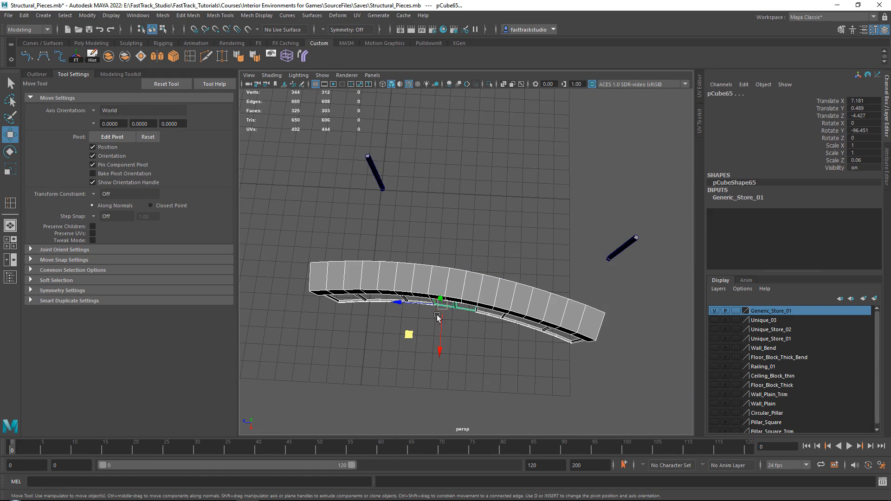
pyautogui.keyDown('alt'); pyautogui.moveTo(407, 339); pyautogui.dragTo(487, 240); pyautogui.keyUp('alt')
pyautogui.scroll(2, 507, 258)
pyautogui.scroll(3, 507, 256)
pyautogui.keyDown('alt'); pyautogui.moveTo(486, 239); pyautogui.dragTo(397, 224, button='middle'); pyautogui.keyUp('alt')
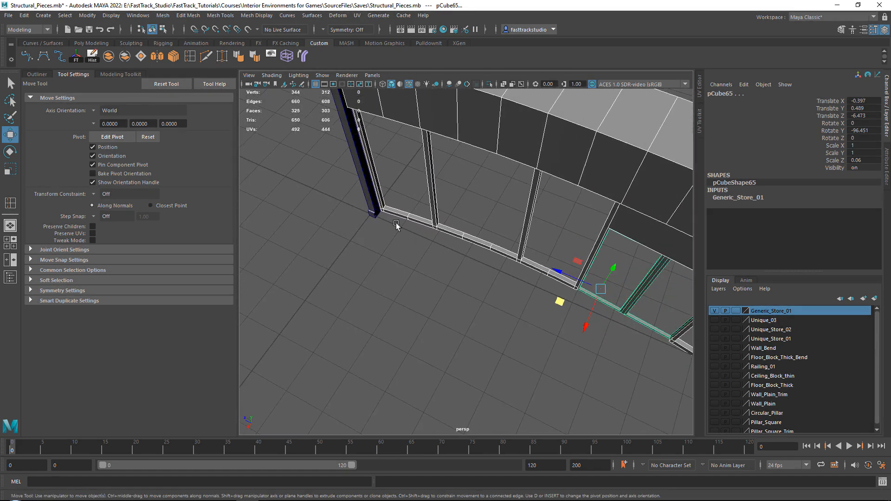
# Select the open border edges of the first end pillar and fill the hole
pyautogui.click(378, 215)
pyautogui.keyDown('alt'); pyautogui.moveTo(384, 226); pyautogui.dragTo(435, 215); pyautogui.keyUp('alt')
pyautogui.scroll(3, 448, 196)
pyautogui.moveTo(436, 215); pyautogui.dragTo(418, 184, button='right')
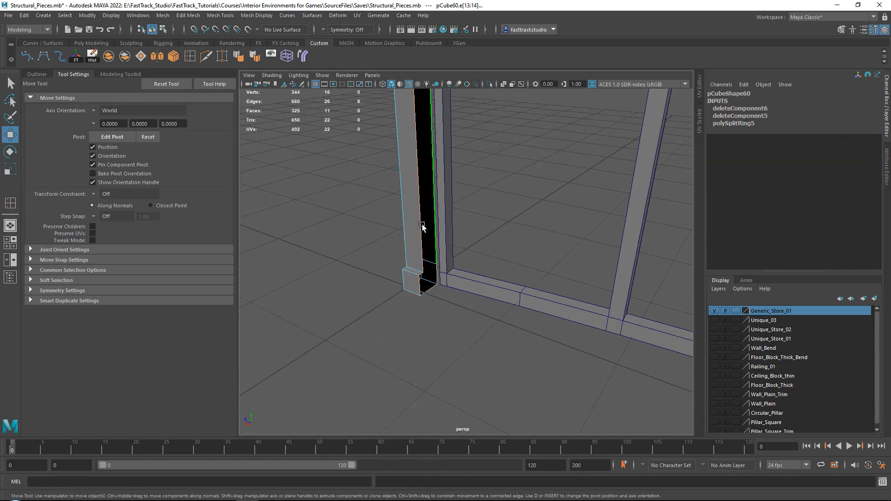
pyautogui.keyDown('shift'); pyautogui.moveTo(358, 200); pyautogui.dragTo(343, 313, button='right'); pyautogui.keyUp('shift')
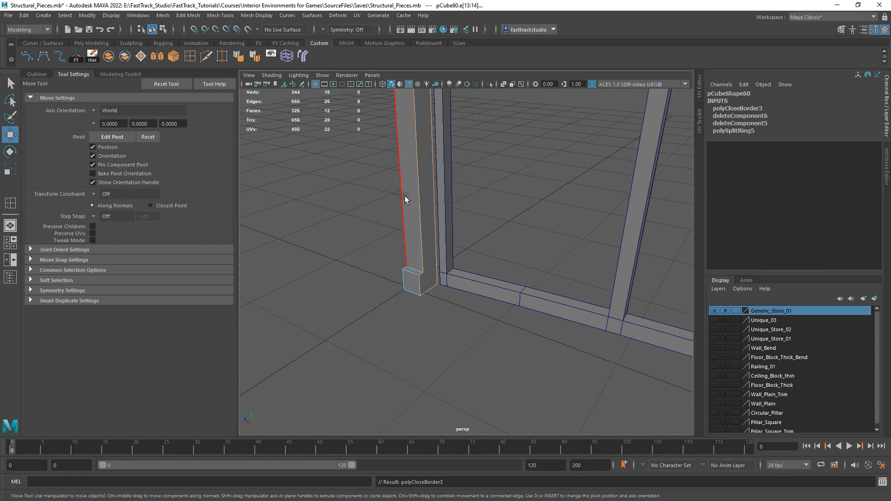
# Fill the open side of the other end pillar and return to object selection
pyautogui.keyDown('alt'); pyautogui.moveTo(422, 187); pyautogui.dragTo(544, 249); pyautogui.keyUp('alt')
pyautogui.click(548, 255)
pyautogui.press('f')
pyautogui.press('F10')
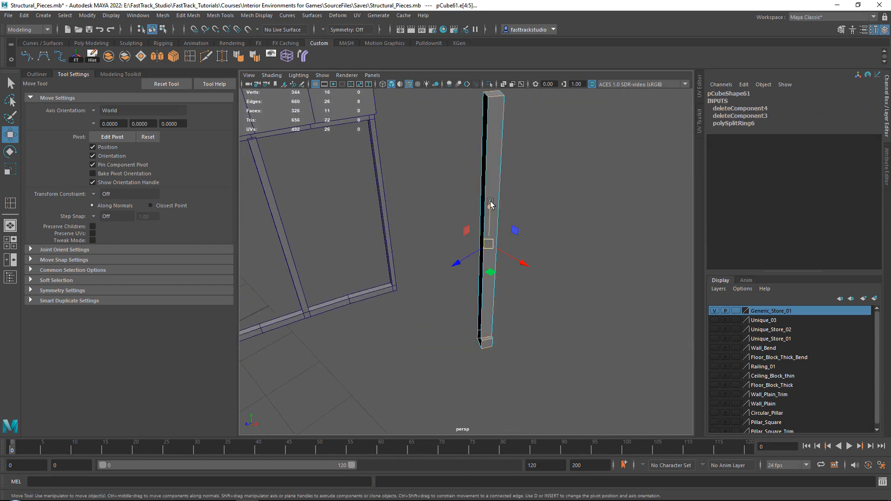
pyautogui.keyDown('shift'); pyautogui.moveTo(549, 181); pyautogui.dragTo(534, 300, button='right'); pyautogui.keyUp('shift')
pyautogui.moveTo(474, 184); pyautogui.dragTo(518, 171, button='right')
# Select the storefront parts, turn them to about -104.1° around Y, and move them to line up between the two end pillars
pyautogui.scroll(-8, 460, 207)
pyautogui.keyDown('alt'); pyautogui.moveTo(353, 225); pyautogui.dragTo(483, 201, button='middle'); pyautogui.keyUp('alt')
pyautogui.keyDown('alt'); pyautogui.moveTo(483, 201); pyautogui.dragTo(444, 207); pyautogui.keyUp('alt')
pyautogui.moveTo(333, 167); pyautogui.dragTo(545, 349)
pyautogui.keyDown('alt'); pyautogui.moveTo(471, 320); pyautogui.dragTo(481, 298, button='middle'); pyautogui.keyUp('alt')
pyautogui.keyDown('alt'); pyautogui.moveTo(482, 298); pyautogui.dragTo(475, 299); pyautogui.keyUp('alt')
pyautogui.scroll(3, 458, 303)
pyautogui.keyDown('alt'); pyautogui.moveTo(459, 303); pyautogui.dragTo(471, 277, button='middle'); pyautogui.keyUp('alt')
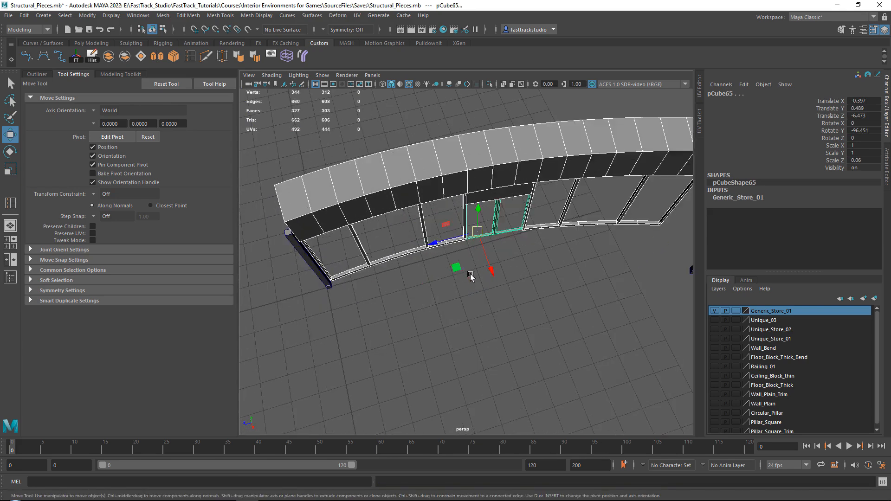
pyautogui.press('e')
pyautogui.scroll(-3, 500, 290)
pyautogui.keyDown('alt'); pyautogui.moveTo(483, 290); pyautogui.dragTo(438, 303); pyautogui.keyUp('alt')
pyautogui.press('w')
pyautogui.press('e')
pyautogui.press('w')
pyautogui.press('e')
pyautogui.press('w')
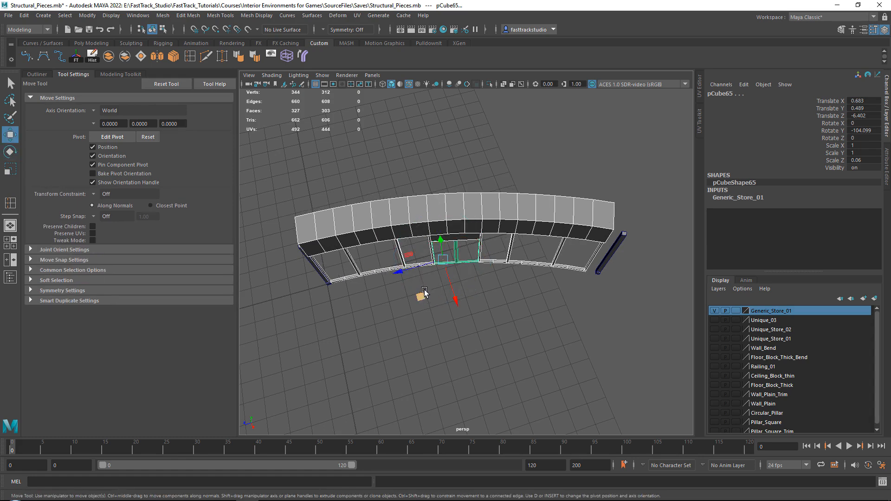
# Nudge the storefront flush against the first end pillar, to about X 0.64 and Z -6.42
pyautogui.keyDown('alt'); pyautogui.moveTo(366, 292); pyautogui.dragTo(488, 286, button='middle'); pyautogui.keyUp('alt')
pyautogui.keyDown('alt'); pyautogui.moveTo(488, 286); pyautogui.dragTo(575, 297, button='right'); pyautogui.keyUp('alt')
pyautogui.keyDown('alt'); pyautogui.moveTo(576, 297); pyautogui.dragTo(541, 317); pyautogui.keyUp('alt')
pyautogui.keyDown('alt'); pyautogui.moveTo(541, 317); pyautogui.dragTo(451, 296, button='middle'); pyautogui.keyUp('alt')
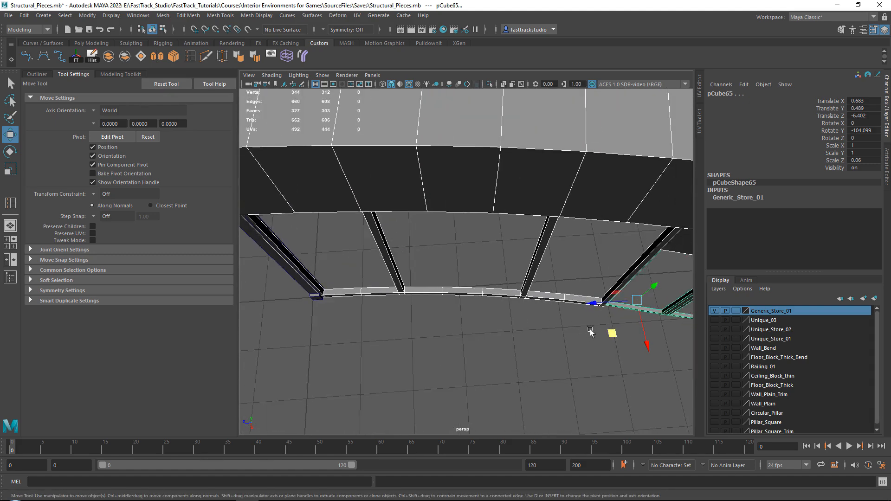
pyautogui.moveTo(616, 332)
pyautogui.mouseDown(button='middle')
pyautogui.moveTo(608, 334)
pyautogui.moveTo(617, 330)
pyautogui.mouseUp(button='middle')
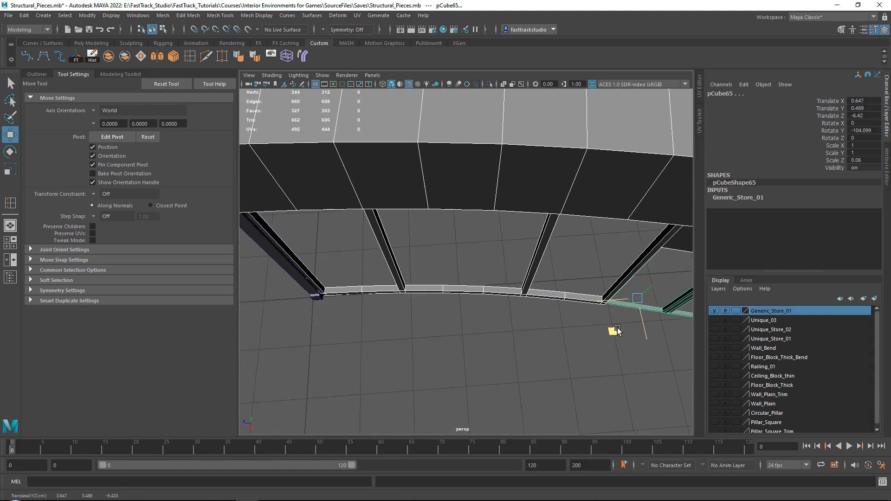
pyautogui.keyDown('alt'); pyautogui.moveTo(593, 320); pyautogui.dragTo(441, 189); pyautogui.keyUp('alt')
pyautogui.keyDown('alt'); pyautogui.moveTo(414, 160); pyautogui.dragTo(499, 231); pyautogui.keyUp('alt')
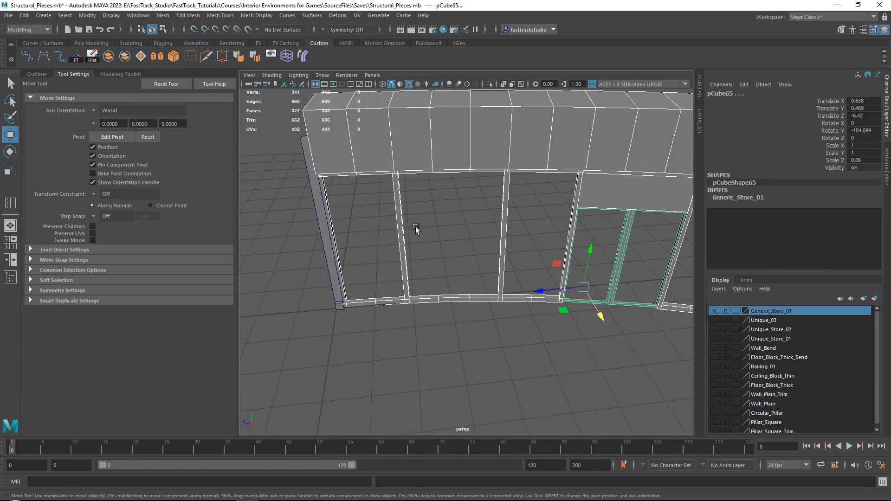
pyautogui.keyDown('alt'); pyautogui.moveTo(415, 229); pyautogui.dragTo(402, 173); pyautogui.keyUp('alt')
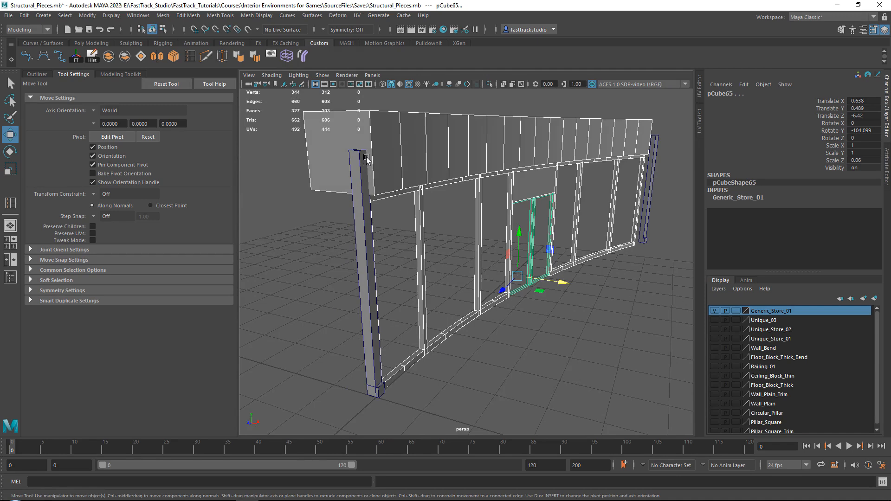
# Lower the top faces of the curved header beam to the height of the end pillars
pyautogui.keyDown('alt'); pyautogui.moveTo(371, 158); pyautogui.dragTo(379, 222, button='middle'); pyautogui.keyUp('alt')
pyautogui.click(381, 197)
pyautogui.moveTo(388, 188); pyautogui.dragTo(387, 211, button='right')
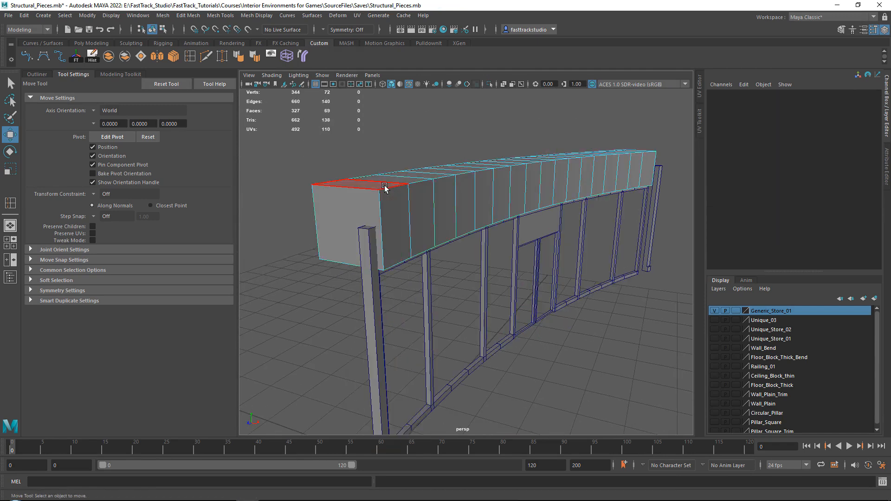
pyautogui.click(384, 186)
pyautogui.scroll(-4, 597, 197)
pyautogui.keyDown('alt'); pyautogui.moveTo(597, 197); pyautogui.dragTo(581, 218); pyautogui.keyUp('alt')
pyautogui.keyDown('shift'); pyautogui.doubleClick(614, 176); pyautogui.keyUp('shift')
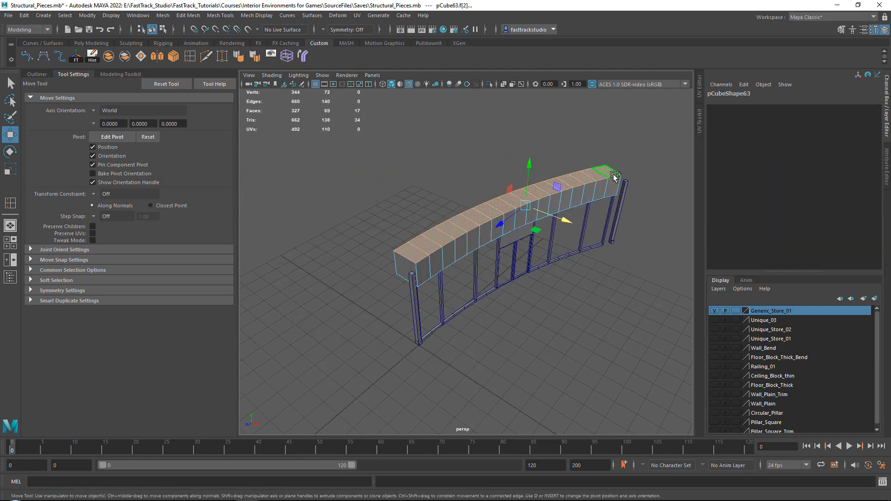
pyautogui.keyDown('alt'); pyautogui.moveTo(614, 175); pyautogui.dragTo(464, 232); pyautogui.keyUp('alt')
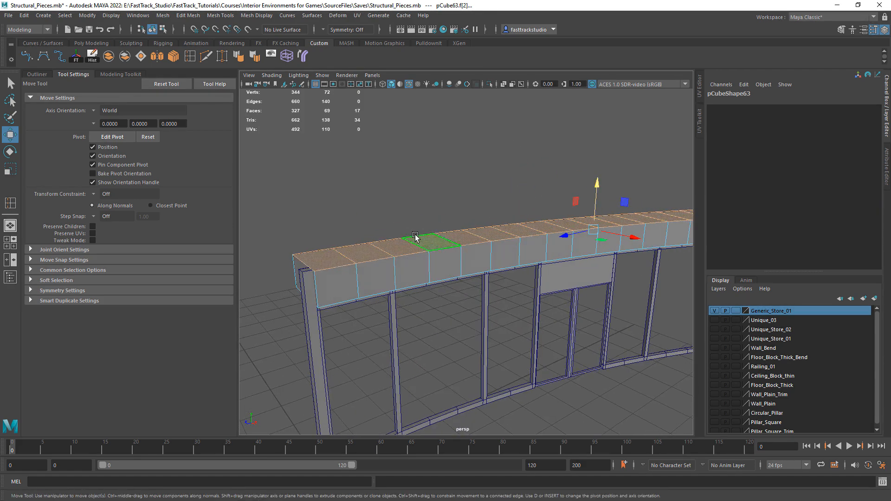
pyautogui.moveTo(416, 237); pyautogui.dragTo(448, 204, button='right')
pyautogui.click(448, 197)
# Apply a lattice deformer to all storefront parts between the two end pillars
pyautogui.scroll(-3, 448, 197)
pyautogui.moveTo(461, 210)
pyautogui.keyDown('alt'); pyautogui.mouseDown()
pyautogui.moveTo(423, 207)
pyautogui.moveTo(486, 205)
pyautogui.moveTo(454, 209)
pyautogui.mouseUp(); pyautogui.keyUp('alt')
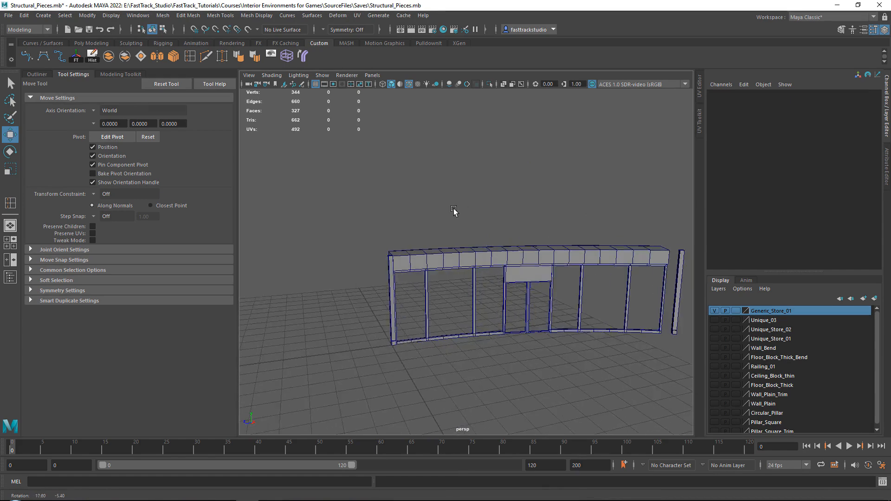
pyautogui.keyDown('alt'); pyautogui.moveTo(461, 237); pyautogui.dragTo(388, 192, button='middle'); pyautogui.keyUp('alt')
pyautogui.scroll(4, 450, 207)
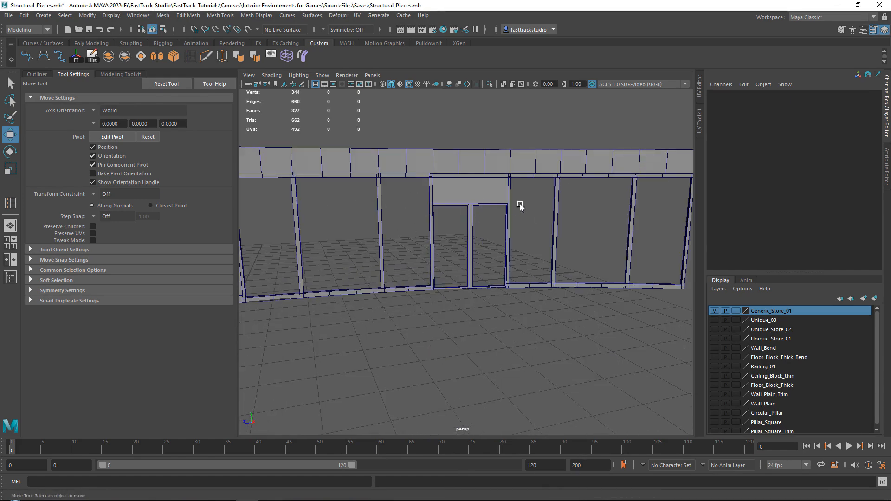
pyautogui.keyDown('alt'); pyautogui.moveTo(520, 205); pyautogui.dragTo(448, 215); pyautogui.keyUp('alt')
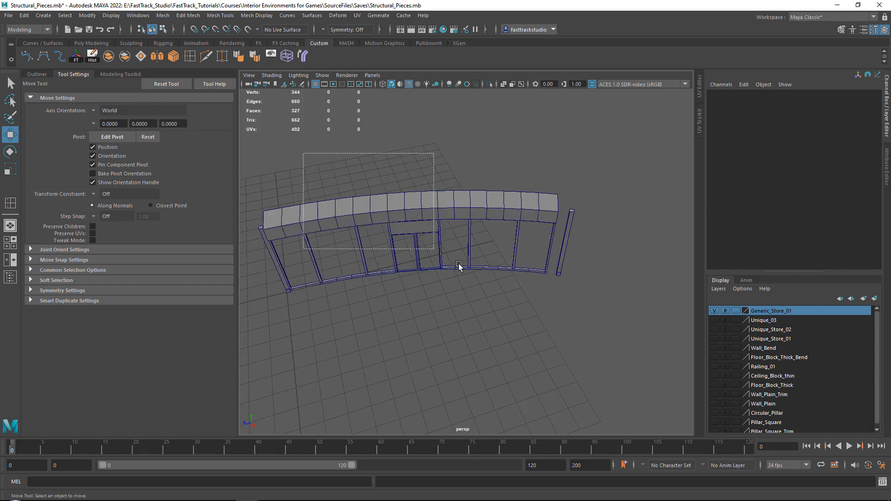
pyautogui.moveTo(459, 265); pyautogui.dragTo(511, 279)
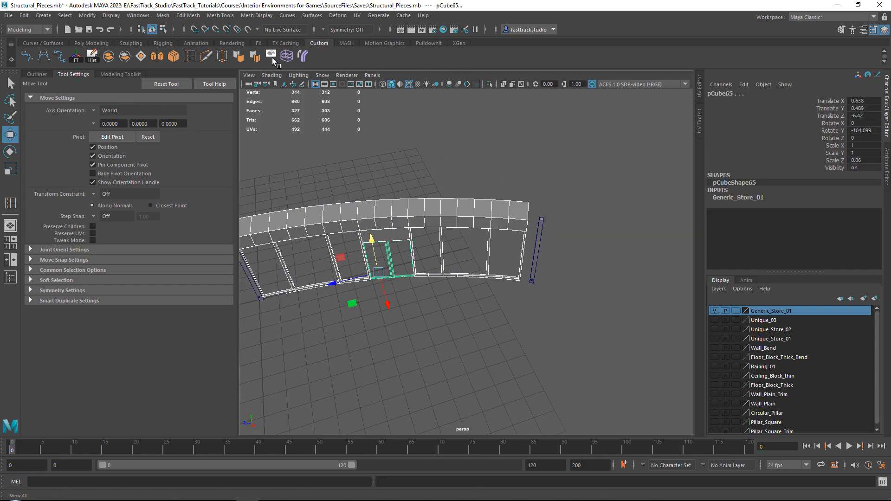
pyautogui.click(290, 57)
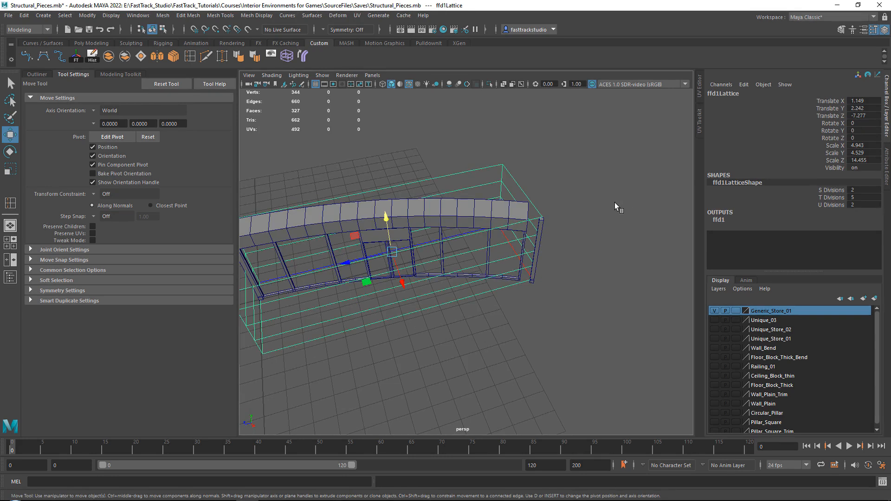
# Try 5 U divisions on the lattice, then set U Divisions back to 2
pyautogui.click(858, 204)
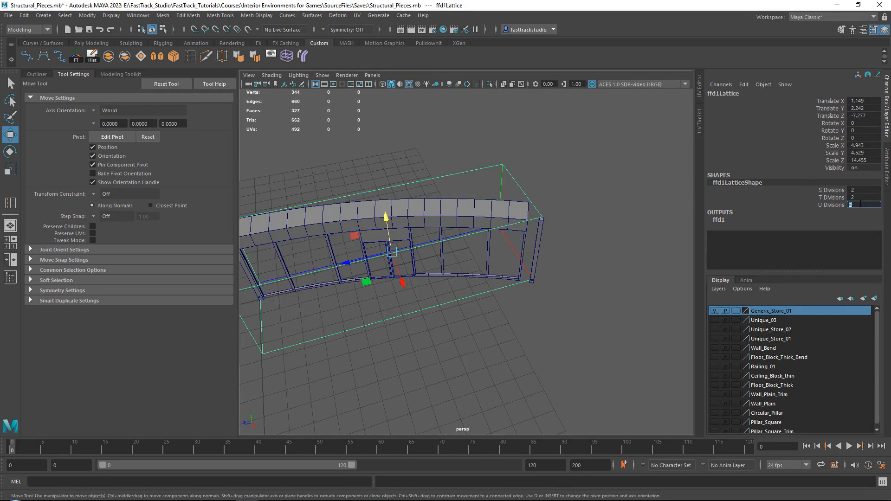
pyautogui.write('5')
pyautogui.press('Return')
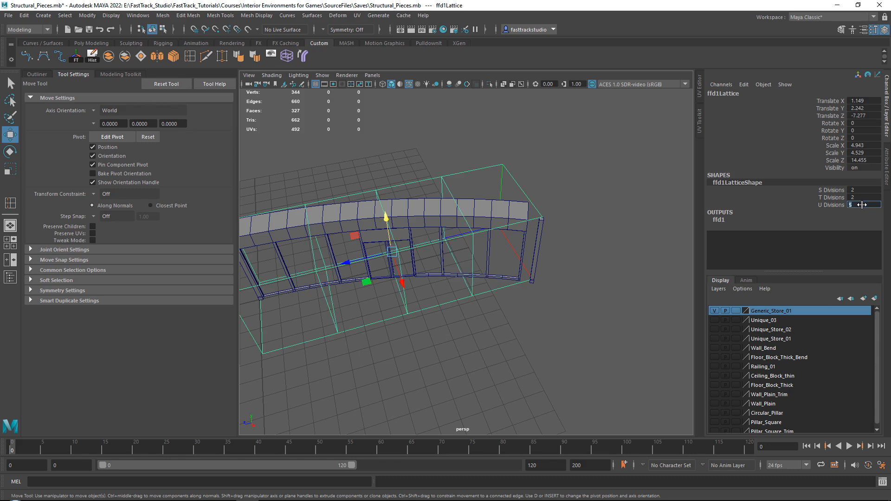
pyautogui.write('2')
pyautogui.press('Return')
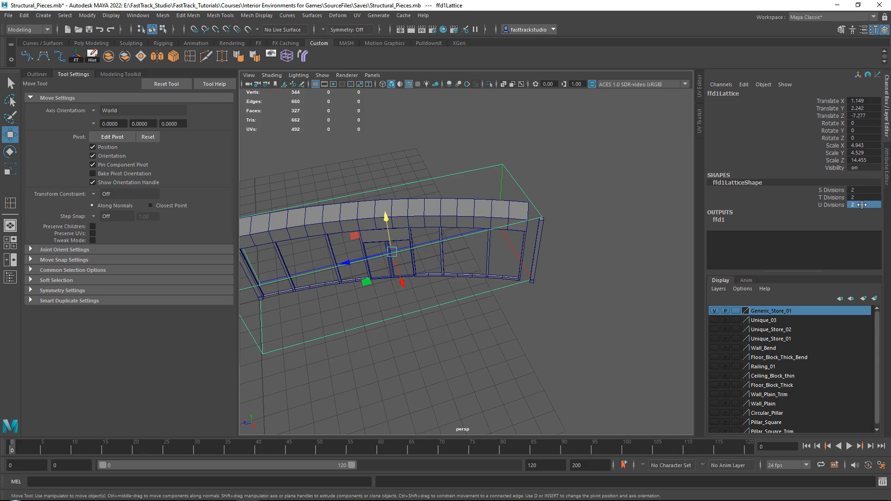
# Select the lattice points at the storefront's far end and move them so the storefront meets the far end pillar
pyautogui.keyDown('alt'); pyautogui.moveTo(558, 205); pyautogui.dragTo(503, 167); pyautogui.keyUp('alt')
pyautogui.moveTo(503, 167); pyautogui.dragTo(501, 143, button='right')
pyautogui.moveTo(400, 112); pyautogui.dragTo(525, 348)
pyautogui.scroll(5, 455, 233)
pyautogui.keyDown('alt'); pyautogui.moveTo(456, 233); pyautogui.dragTo(417, 238); pyautogui.keyUp('alt')
pyautogui.moveTo(410, 237); pyautogui.dragTo(438, 228, button='middle')
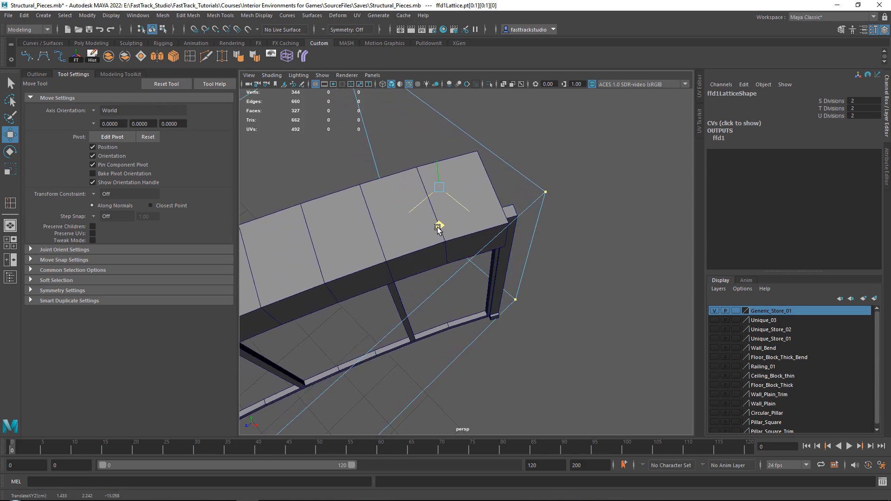
pyautogui.keyDown('alt'); pyautogui.moveTo(437, 228); pyautogui.dragTo(410, 226); pyautogui.keyUp('alt')
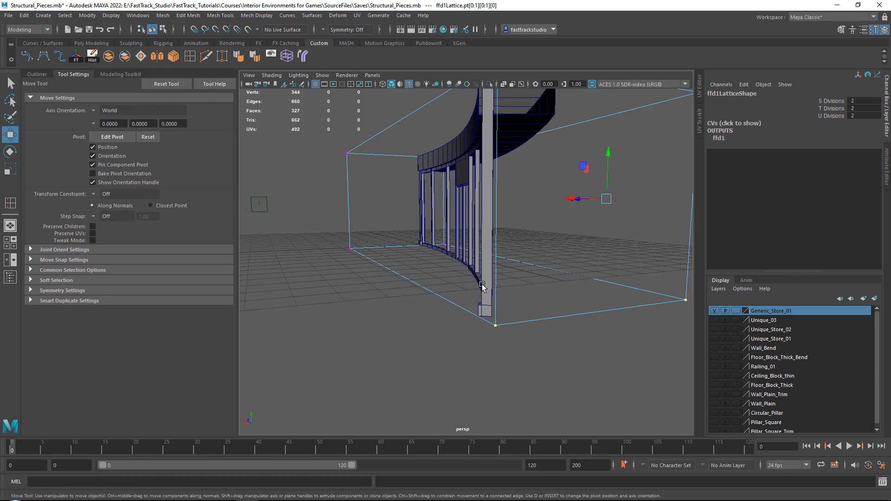
# Leave component mode, select all storefront parts and delete their history to bake in the lattice deformation
pyautogui.keyDown('alt'); pyautogui.moveTo(482, 287); pyautogui.dragTo(444, 182); pyautogui.keyUp('alt')
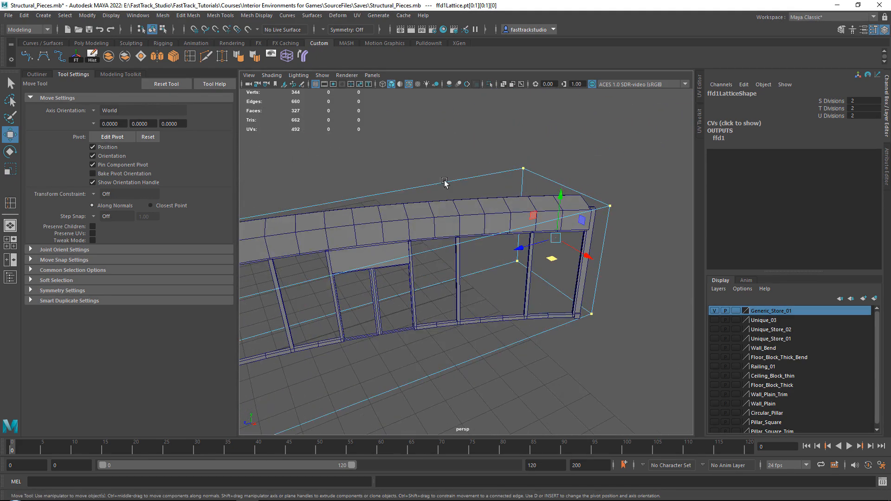
pyautogui.moveTo(445, 182); pyautogui.dragTo(488, 154, button='right')
pyautogui.click(487, 167)
pyautogui.keyDown('alt'); pyautogui.moveTo(536, 195); pyautogui.dragTo(507, 203); pyautogui.keyUp('alt')
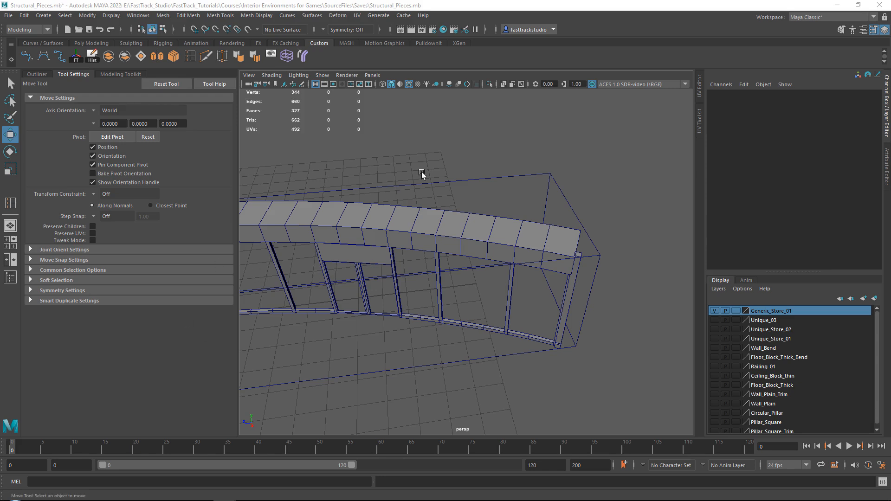
pyautogui.keyDown('alt'); pyautogui.moveTo(432, 164); pyautogui.dragTo(496, 145, button='middle'); pyautogui.keyUp('alt')
pyautogui.keyDown('alt'); pyautogui.moveTo(447, 205); pyautogui.dragTo(375, 191, button='right'); pyautogui.keyUp('alt')
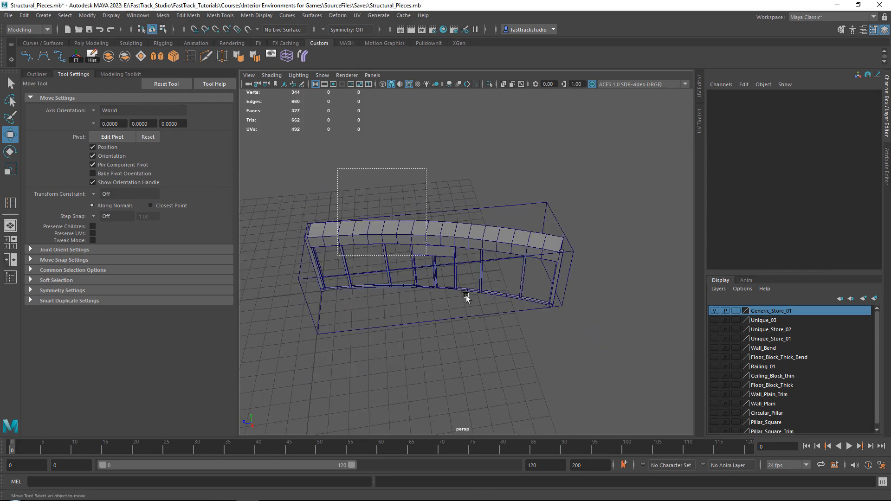
pyautogui.moveTo(466, 297); pyautogui.dragTo(510, 340)
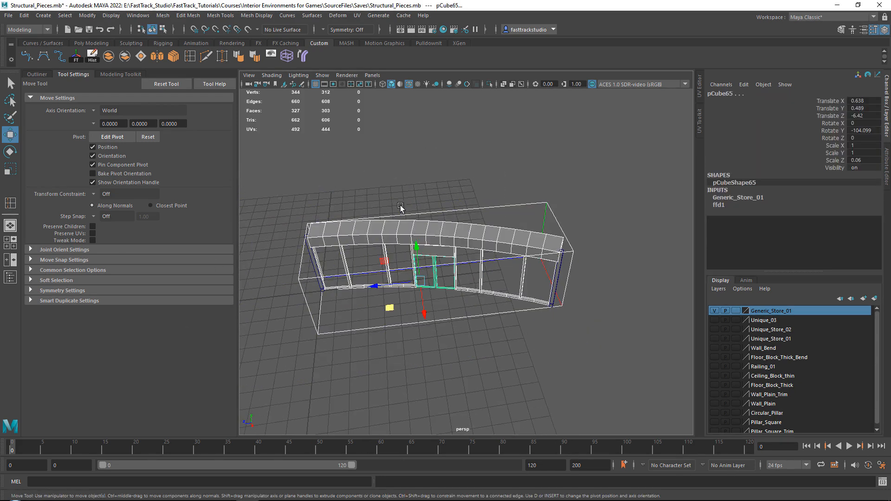
pyautogui.click(541, 189)
# Fill the open end of the curved header beam by selecting its border edges and capping the hole
pyautogui.keyDown('alt'); pyautogui.moveTo(542, 189); pyautogui.dragTo(557, 241, button='right'); pyautogui.keyUp('alt')
pyautogui.keyDown('alt'); pyautogui.moveTo(557, 241); pyautogui.dragTo(454, 221); pyautogui.keyUp('alt')
pyautogui.keyDown('alt'); pyautogui.moveTo(453, 221); pyautogui.dragTo(520, 204, button='right'); pyautogui.keyUp('alt')
pyautogui.click(519, 205)
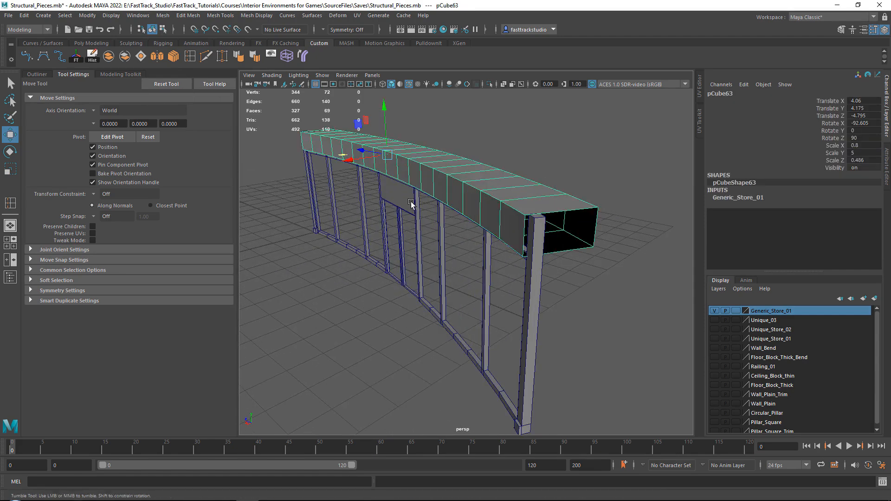
pyautogui.keyDown('alt'); pyautogui.moveTo(410, 203); pyautogui.dragTo(371, 215); pyautogui.keyUp('alt')
pyautogui.scroll(5, 463, 191)
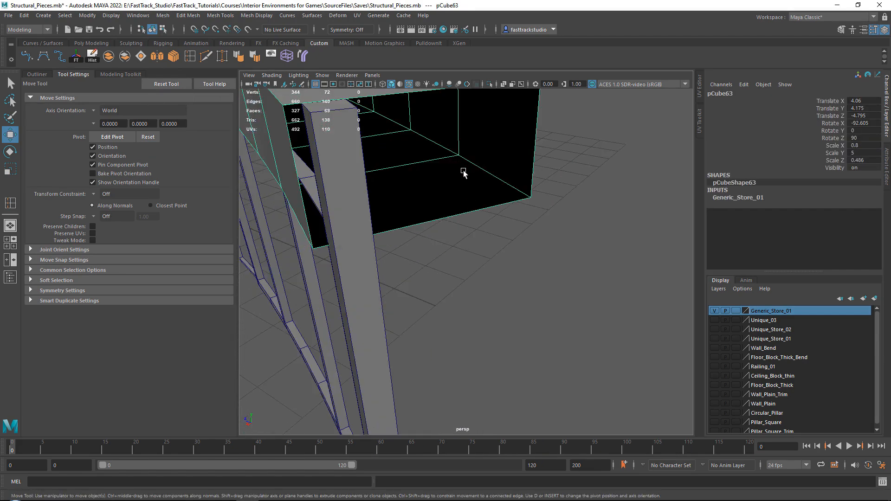
pyautogui.scroll(-4, 463, 172)
pyautogui.moveTo(463, 173); pyautogui.dragTo(465, 148, button='right')
pyautogui.doubleClick(481, 172)
pyautogui.keyDown('shift'); pyautogui.moveTo(556, 154); pyautogui.dragTo(547, 277, button='right'); pyautogui.keyUp('shift')
# Examine the assembled storefront from both ends and check the base corner where the frame meets the end pillar
pyautogui.scroll(-8, 442, 145)
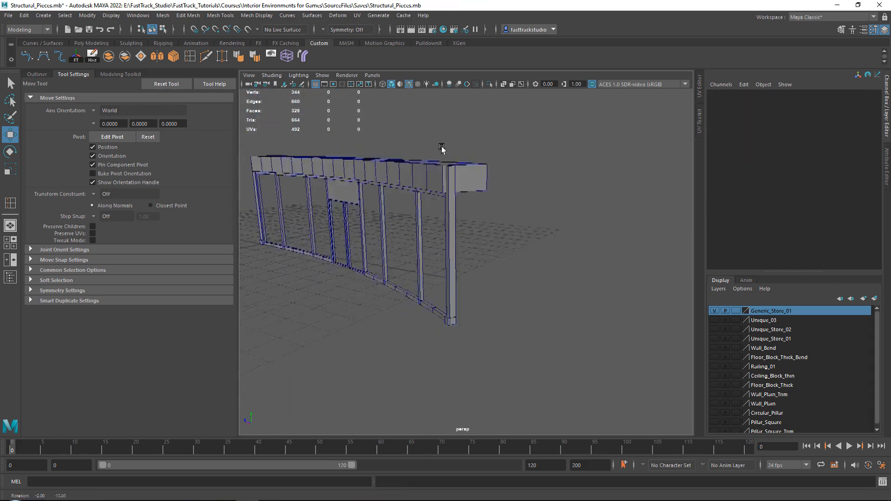
pyautogui.keyDown('alt'); pyautogui.moveTo(442, 145); pyautogui.dragTo(608, 151); pyautogui.keyUp('alt')
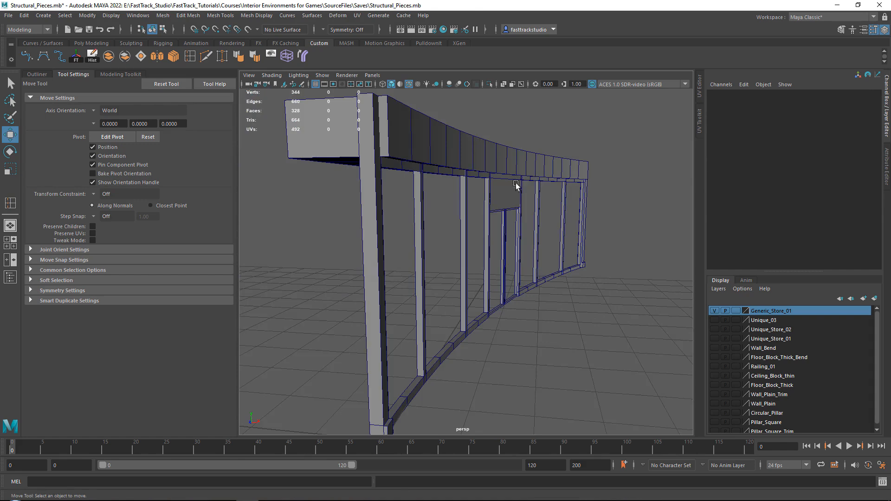
pyautogui.keyDown('alt'); pyautogui.moveTo(515, 186); pyautogui.dragTo(417, 199); pyautogui.keyUp('alt')
pyautogui.scroll(-5, 418, 199)
pyautogui.keyDown('alt'); pyautogui.moveTo(334, 195); pyautogui.dragTo(351, 203); pyautogui.keyUp('alt')
pyautogui.keyDown('alt'); pyautogui.moveTo(382, 228); pyautogui.dragTo(458, 213, button='middle'); pyautogui.keyUp('alt')
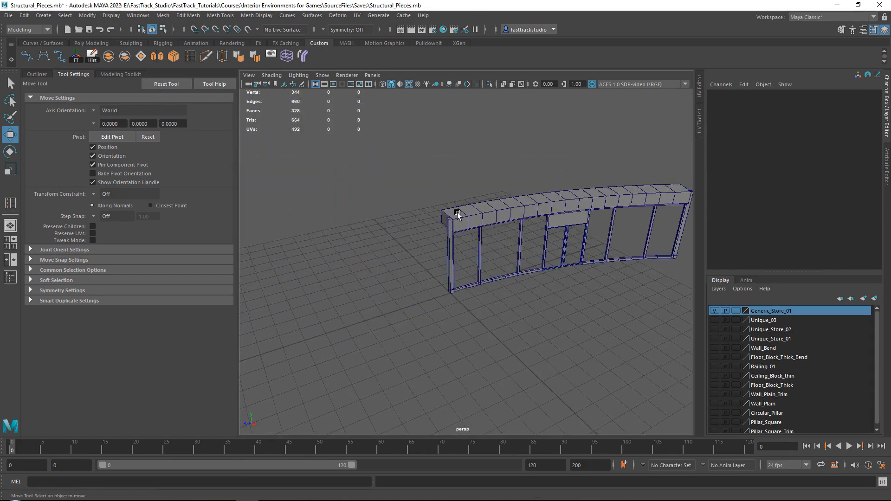
pyautogui.scroll(5, 458, 212)
pyautogui.keyDown('alt'); pyautogui.moveTo(458, 213); pyautogui.dragTo(330, 227); pyautogui.keyUp('alt')
pyautogui.keyDown('alt'); pyautogui.moveTo(329, 227); pyautogui.dragTo(413, 255, button='middle'); pyautogui.keyUp('alt')
pyautogui.scroll(5, 419, 280)
pyautogui.keyDown('alt'); pyautogui.moveTo(347, 308); pyautogui.dragTo(404, 289, button='middle'); pyautogui.keyUp('alt')
pyautogui.scroll(5, 404, 289)
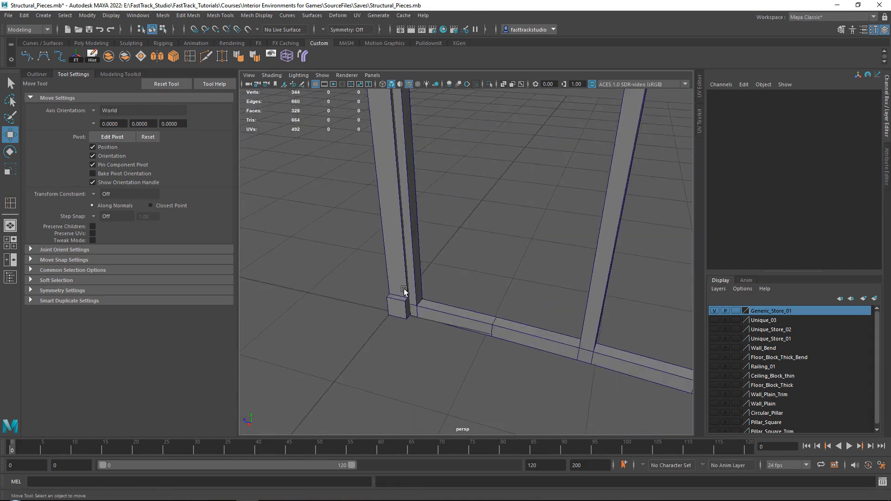
# Select the end pillar and all other storefront parts and add them to the Generic_Store_01 layer
pyautogui.click(375, 296)
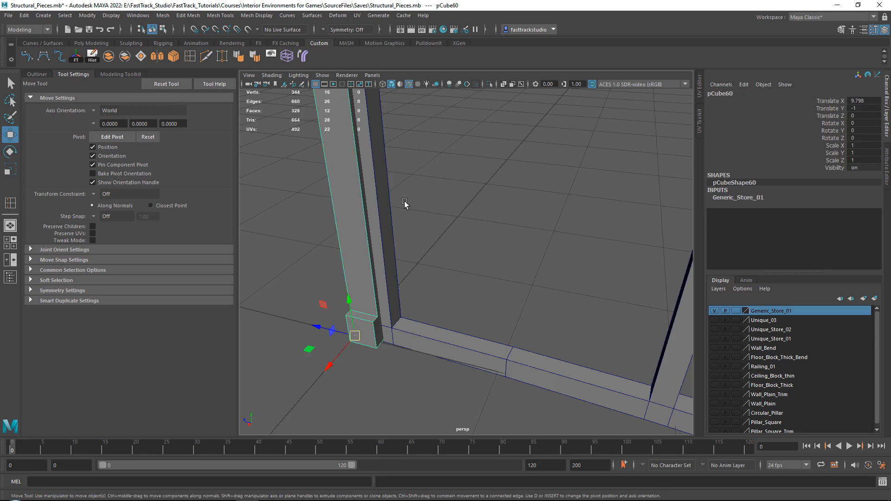
pyautogui.scroll(-8, 404, 202)
pyautogui.keyDown('alt'); pyautogui.moveTo(505, 227); pyautogui.dragTo(527, 232); pyautogui.keyUp('alt')
pyautogui.scroll(3, 527, 232)
pyautogui.keyDown('alt'); pyautogui.moveTo(527, 233); pyautogui.dragTo(429, 257, button='middle'); pyautogui.keyUp('alt')
pyautogui.moveTo(315, 193); pyautogui.dragTo(587, 353)
pyautogui.scroll(2, 587, 354)
pyautogui.rightClick(794, 311)
pyautogui.click(787, 326)
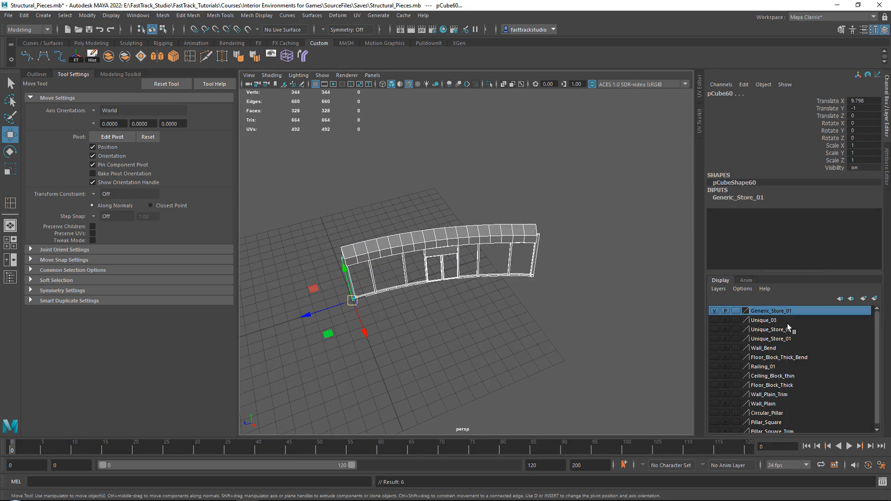
# Export the selected storefront as an FBX named Generic_Store_01 into the To_Unreal folder
pyautogui.click(9, 16)
pyautogui.click(56, 147)
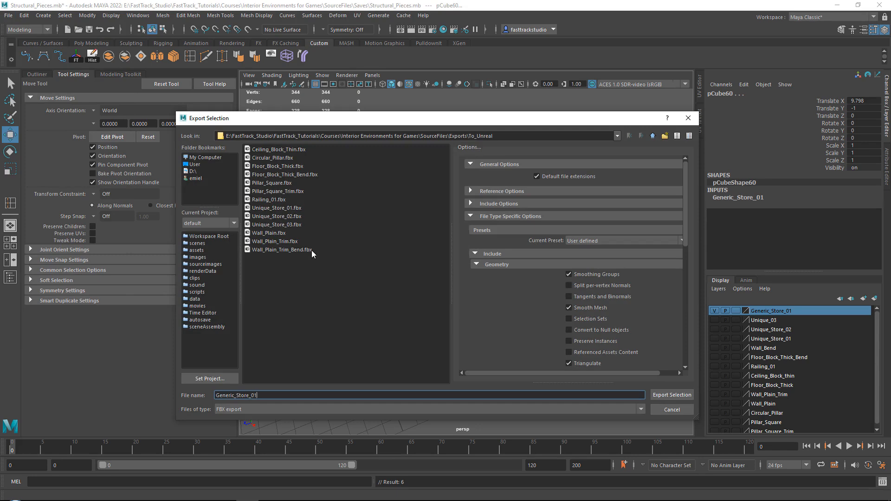
pyautogui.click(673, 395)
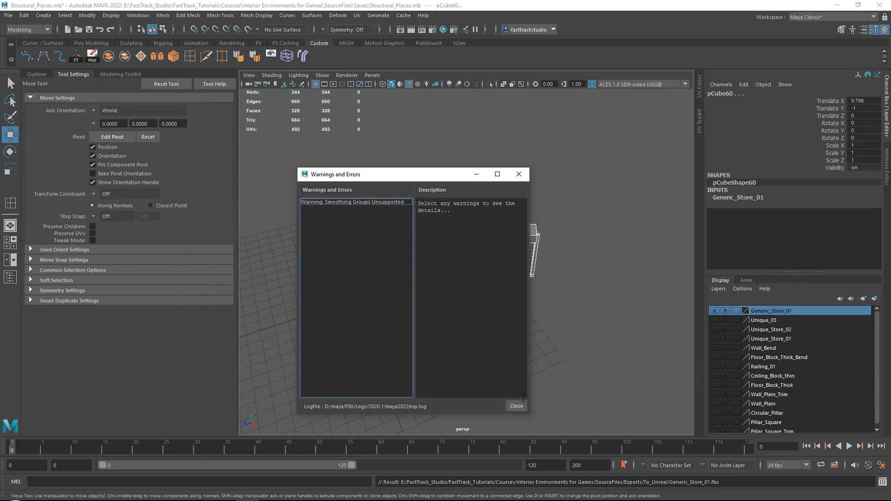
pyautogui.click(519, 402)
pyautogui.click(523, 403)
# Duplicate the storefront, put the copy on a new layer named Generic_Store_02 and hide the Generic_Store_01 layer
pyautogui.keyDown('alt'); pyautogui.moveTo(453, 286); pyautogui.dragTo(542, 264); pyautogui.keyUp('alt')
pyautogui.scroll(-10, 389, 207)
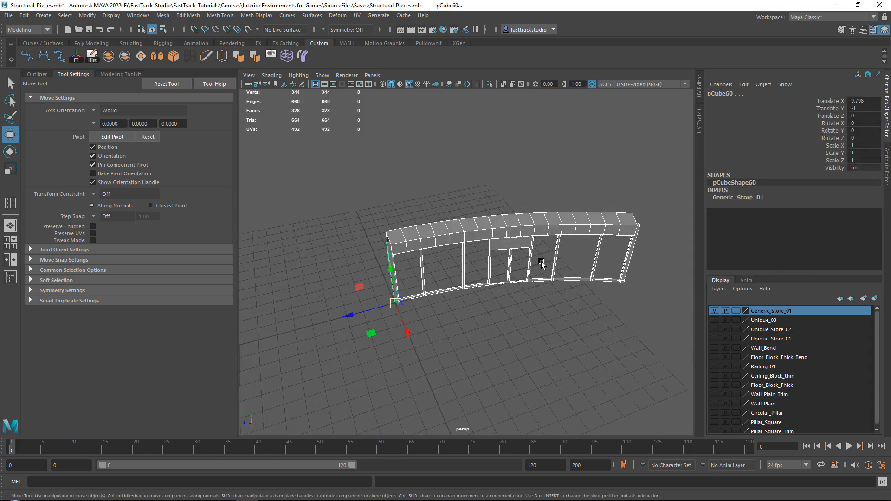
pyautogui.click(874, 299)
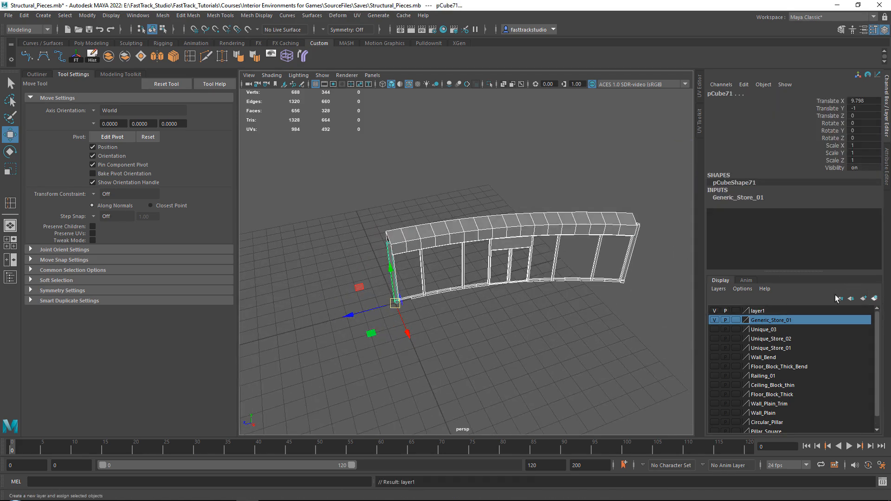
pyautogui.doubleClick(778, 310)
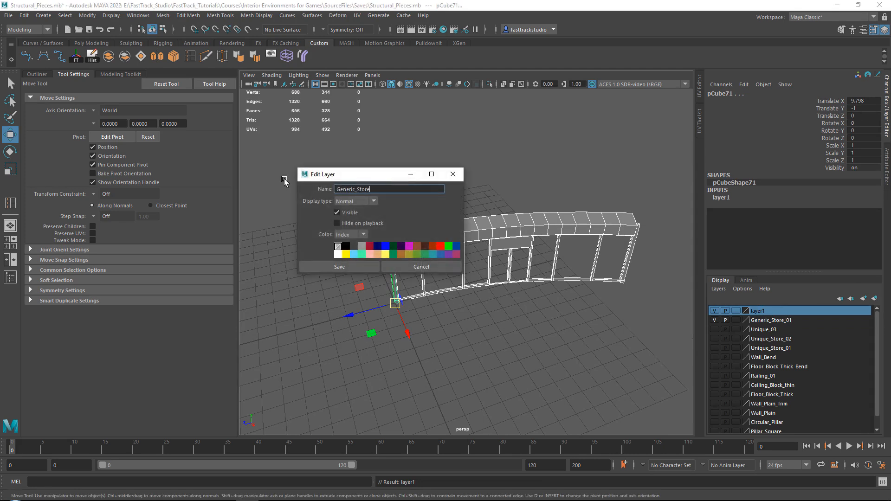
pyautogui.click(372, 266)
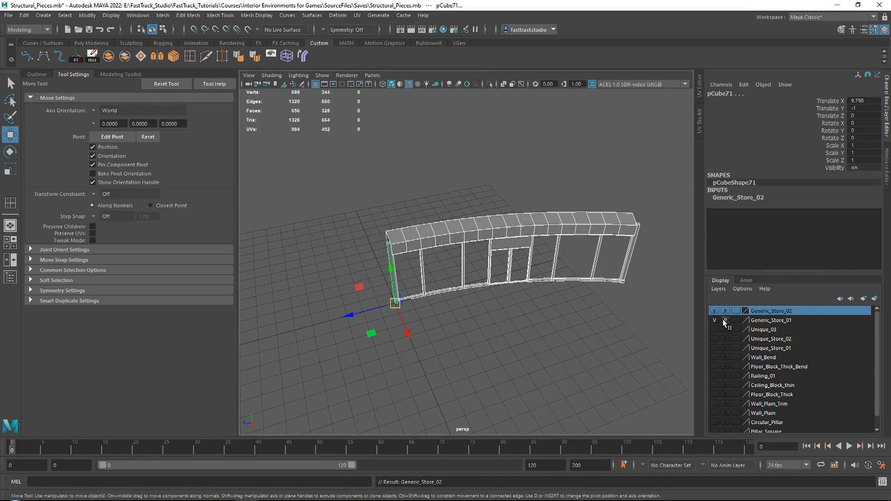
pyautogui.click(486, 324)
# Delete the faces of the two vertical mullions between the end pillar and the door in the window frame
pyautogui.keyDown('alt'); pyautogui.moveTo(487, 324); pyautogui.dragTo(446, 284); pyautogui.keyUp('alt')
pyautogui.scroll(4, 413, 225)
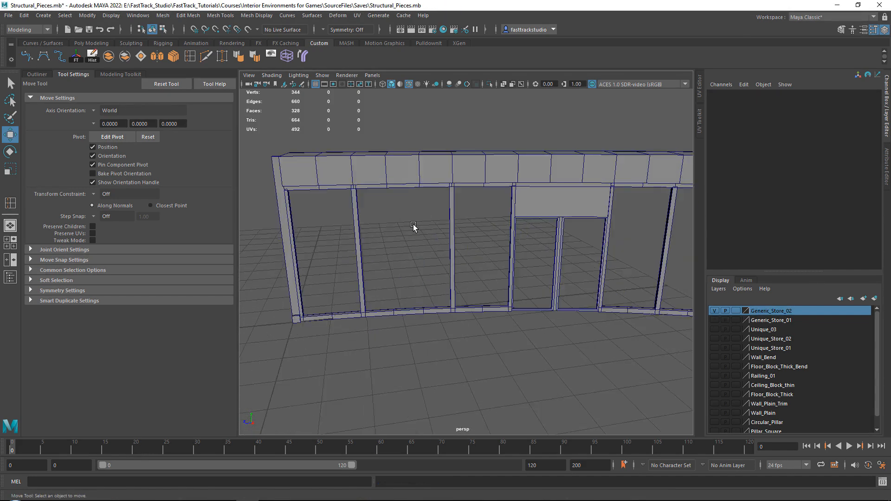
pyautogui.moveTo(352, 240); pyautogui.dragTo(351, 240)
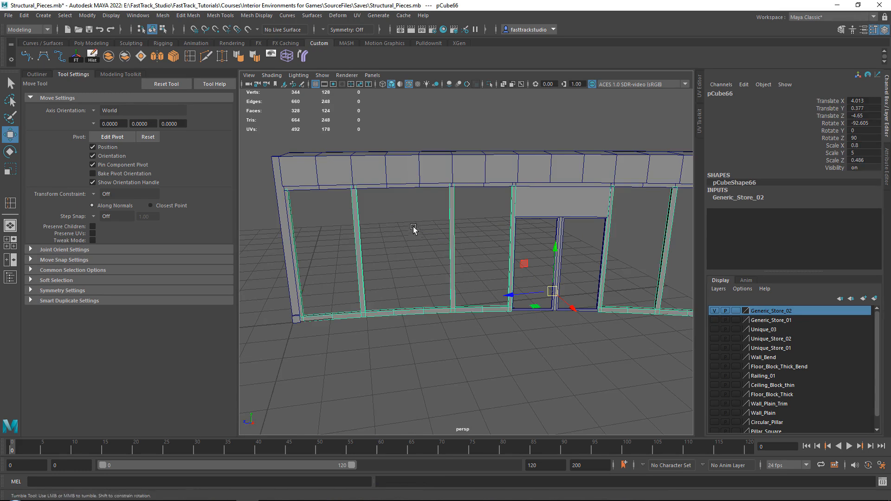
pyautogui.keyDown('alt'); pyautogui.moveTo(416, 229); pyautogui.dragTo(403, 209); pyautogui.keyUp('alt')
pyautogui.press('F11')
pyautogui.doubleClick(355, 219)
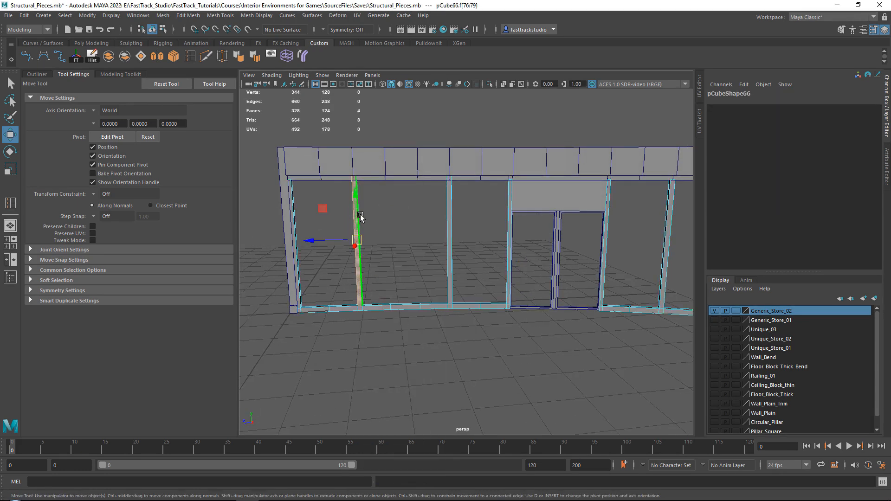
pyautogui.press('Delete')
pyautogui.moveTo(418, 217); pyautogui.dragTo(419, 241, button='right')
pyautogui.doubleClick(450, 219)
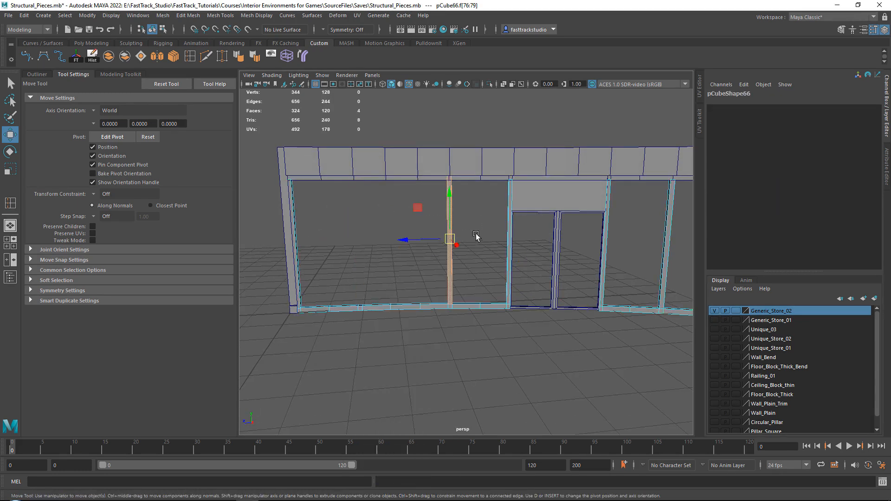
pyautogui.press('Delete')
# Fill the two holes in the bottom rail where the deleted mullions stood
pyautogui.moveTo(413, 206); pyautogui.dragTo(407, 189, button='right')
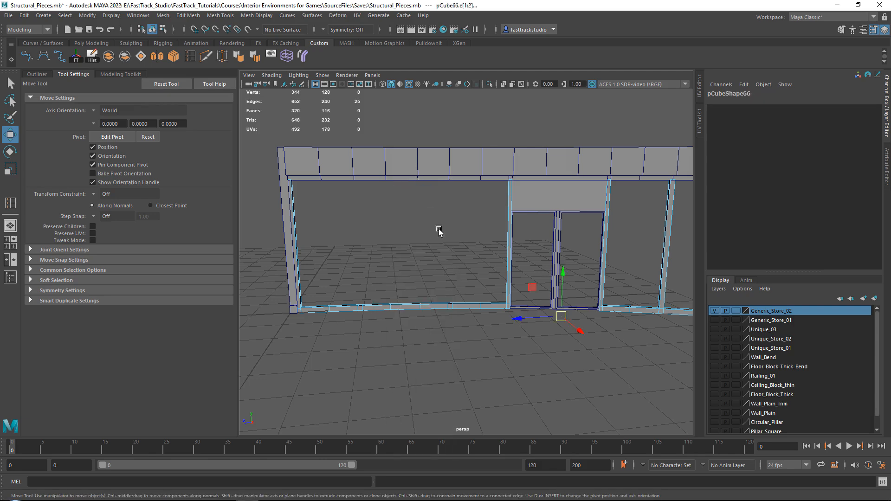
pyautogui.scroll(5, 440, 304)
pyautogui.keyDown('alt'); pyautogui.moveTo(439, 305); pyautogui.dragTo(420, 360); pyautogui.keyUp('alt')
pyautogui.doubleClick(420, 360)
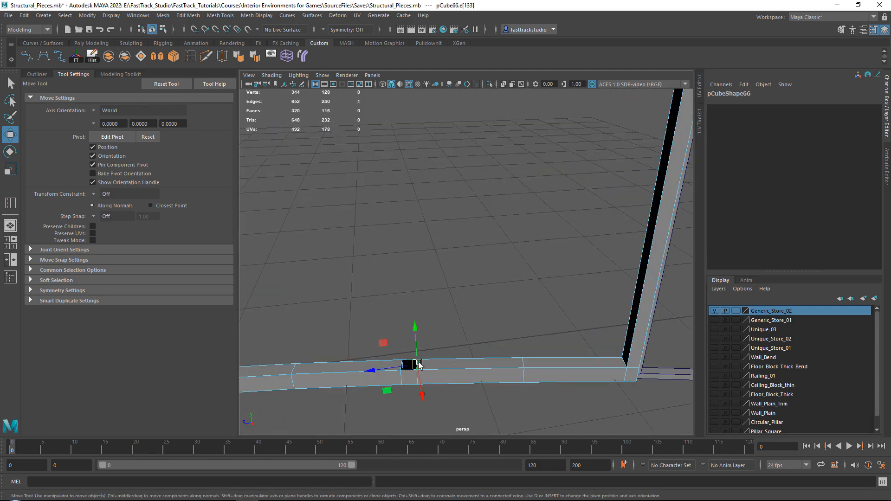
pyautogui.keyDown('shift'); pyautogui.moveTo(430, 250); pyautogui.dragTo(428, 285, button='right'); pyautogui.keyUp('shift')
pyautogui.keyDown('shift'); pyautogui.moveTo(418, 364); pyautogui.dragTo(418, 370, button='right'); pyautogui.keyUp('shift')
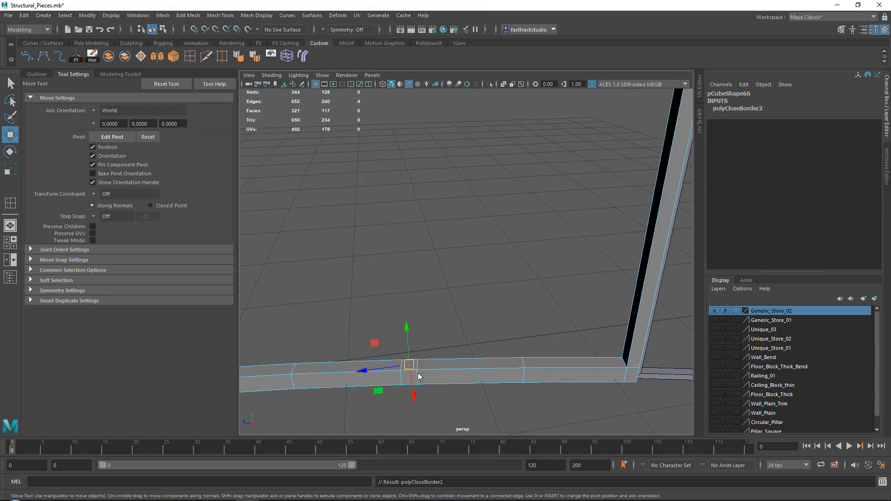
pyautogui.keyDown('alt'); pyautogui.moveTo(416, 374); pyautogui.dragTo(478, 312); pyautogui.keyUp('alt')
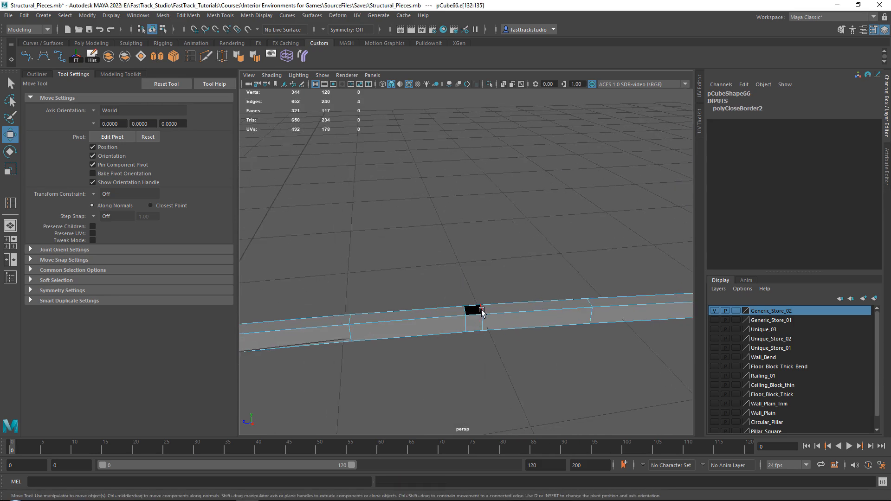
pyautogui.keyDown('shift'); pyautogui.moveTo(433, 245); pyautogui.dragTo(429, 336, button='right'); pyautogui.keyUp('shift')
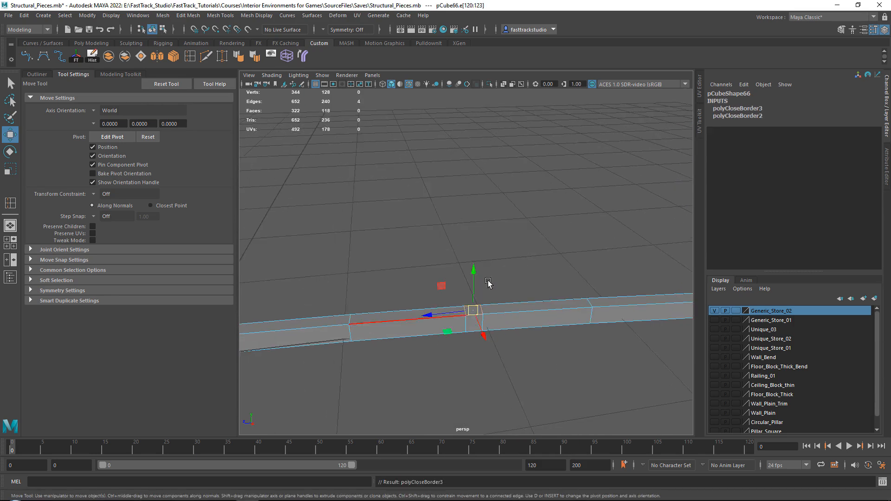
# Delete the faces of the two vertical mullions on the other side of the door
pyautogui.keyDown('alt'); pyautogui.moveTo(429, 336); pyautogui.dragTo(540, 287); pyautogui.keyUp('alt')
pyautogui.moveTo(541, 286); pyautogui.dragTo(580, 226, button='right')
pyautogui.click(512, 232)
pyautogui.keyDown('alt'); pyautogui.moveTo(511, 233); pyautogui.dragTo(459, 223); pyautogui.keyUp('alt')
pyautogui.click(460, 223)
pyautogui.scroll(5, 456, 214)
pyautogui.moveTo(455, 197); pyautogui.dragTo(453, 165, button='right')
pyautogui.moveTo(461, 179); pyautogui.dragTo(392, 214)
pyautogui.press('Delete')
pyautogui.moveTo(612, 186); pyautogui.dragTo(538, 203)
pyautogui.press('Delete')
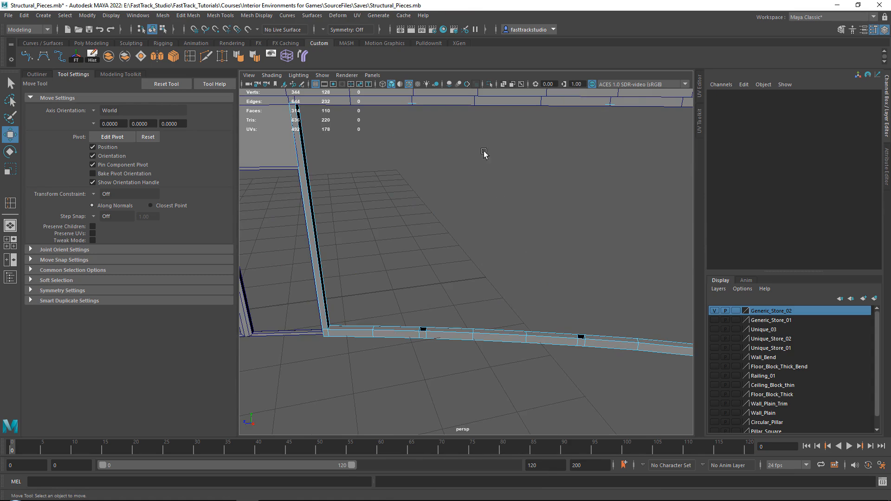
# Delete the leftover mullion top faces under the header beam on both sides of the door
pyautogui.moveTo(642, 96); pyautogui.dragTo(642, 96)
pyautogui.press('Delete')
pyautogui.keyDown('alt'); pyautogui.moveTo(410, 160); pyautogui.dragTo(350, 147); pyautogui.keyUp('alt')
pyautogui.click(396, 165)
pyautogui.moveTo(530, 237); pyautogui.dragTo(533, 215)
pyautogui.keyDown('alt'); pyautogui.moveTo(533, 215); pyautogui.dragTo(523, 215); pyautogui.keyUp('alt')
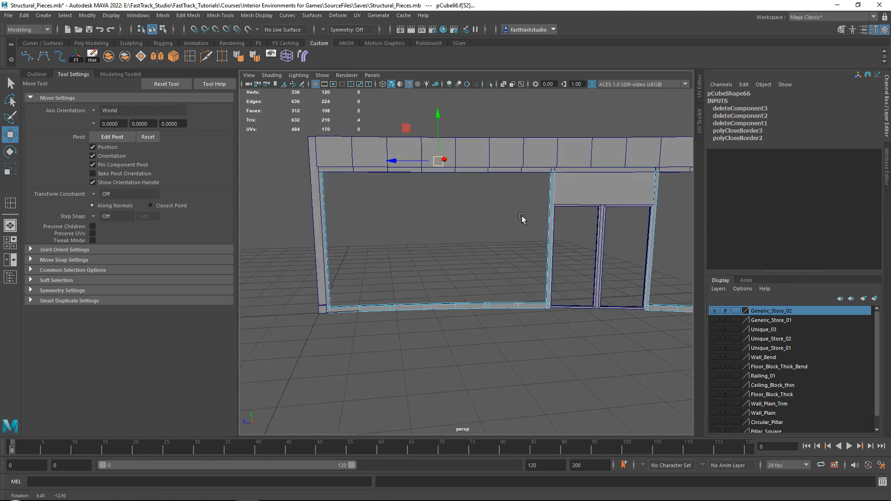
pyautogui.press('Delete')
# Fill the two remaining mullion holes in the bottom rail on the other side of the door and return to object mode
pyautogui.keyDown('alt'); pyautogui.moveTo(634, 219); pyautogui.dragTo(391, 225); pyautogui.keyUp('alt')
pyautogui.doubleClick(340, 213)
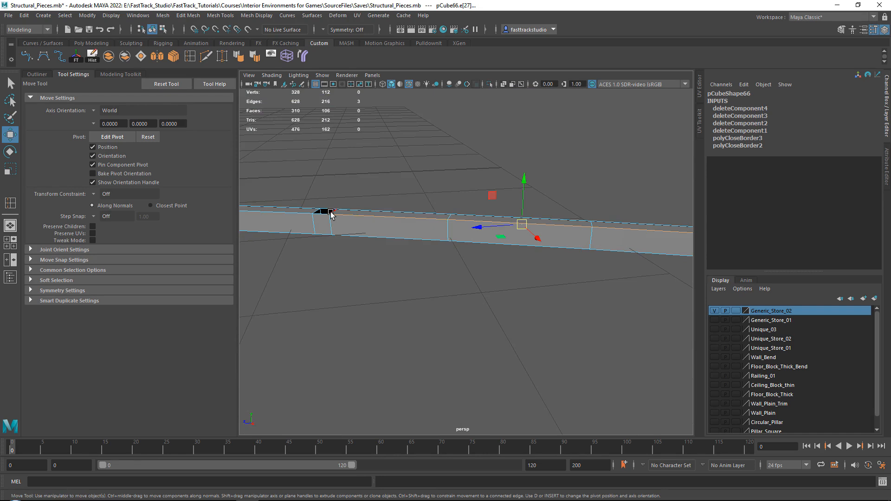
pyautogui.keyDown('shift'); pyautogui.moveTo(353, 195); pyautogui.dragTo(378, 288, button='right'); pyautogui.keyUp('shift')
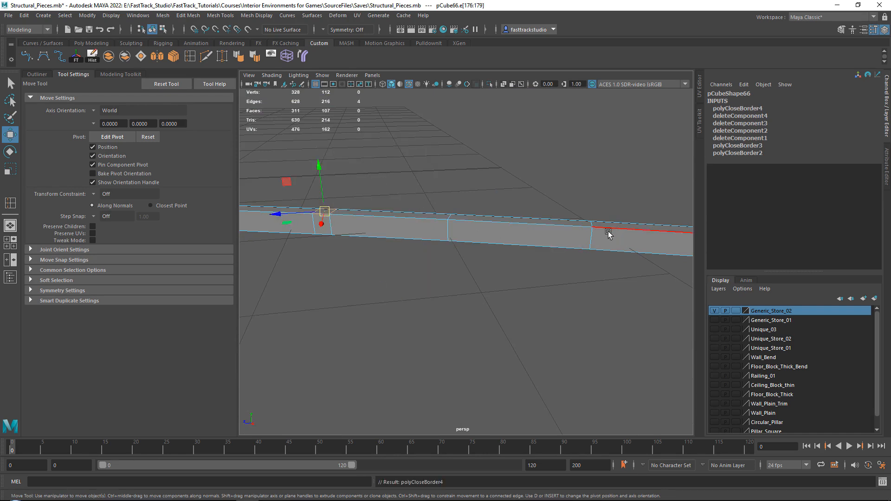
pyautogui.keyDown('alt'); pyautogui.moveTo(608, 232); pyautogui.dragTo(415, 295); pyautogui.keyUp('alt')
pyautogui.keyDown('shift'); pyautogui.moveTo(436, 188); pyautogui.dragTo(408, 308, button='right'); pyautogui.keyUp('shift')
pyautogui.keyDown('alt'); pyautogui.moveTo(411, 301); pyautogui.dragTo(463, 255); pyautogui.keyUp('alt')
pyautogui.moveTo(493, 234); pyautogui.dragTo(534, 207, button='right')
# Fill the last mullion hole in the bottom rail and extrude the rail faces beneath both door posts backward in two segments
pyautogui.hotkey('shift', 'd')
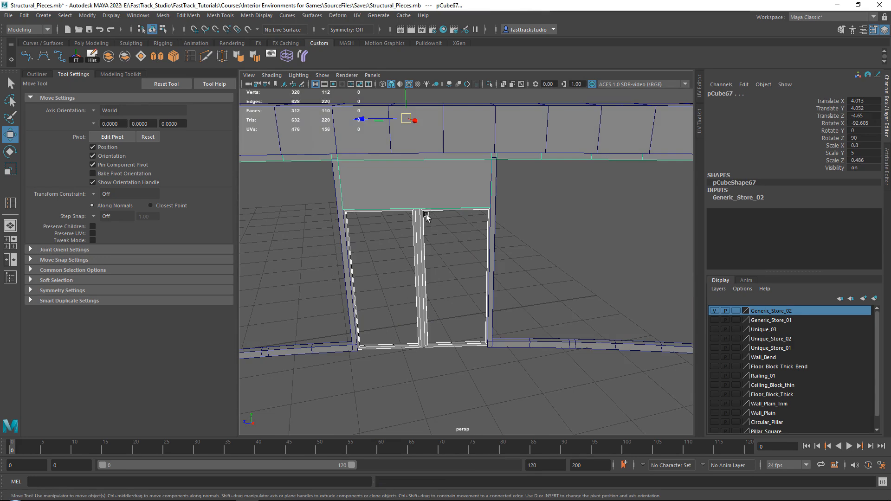
pyautogui.click(431, 234)
pyautogui.keyDown('alt'); pyautogui.moveTo(431, 233); pyautogui.dragTo(333, 241); pyautogui.keyUp('alt')
pyautogui.click(336, 233)
pyautogui.rightClick(336, 234)
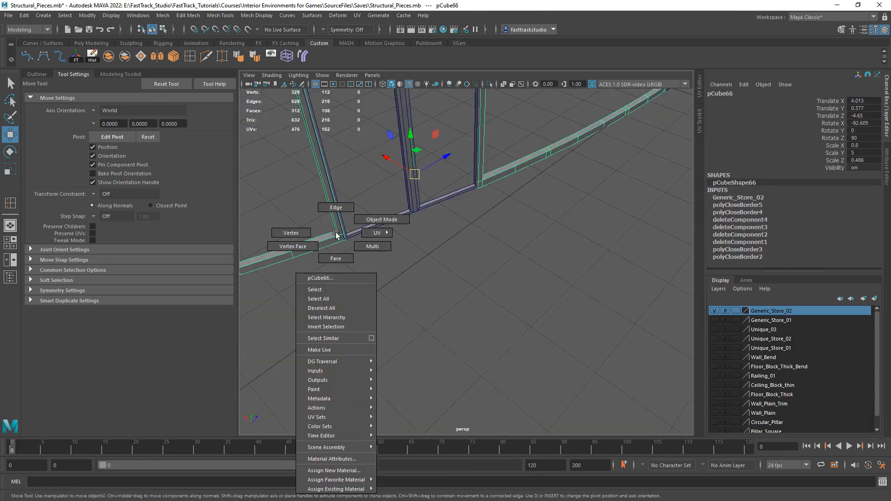
pyautogui.moveTo(338, 235); pyautogui.dragTo(344, 243, button='right')
pyautogui.click(344, 238)
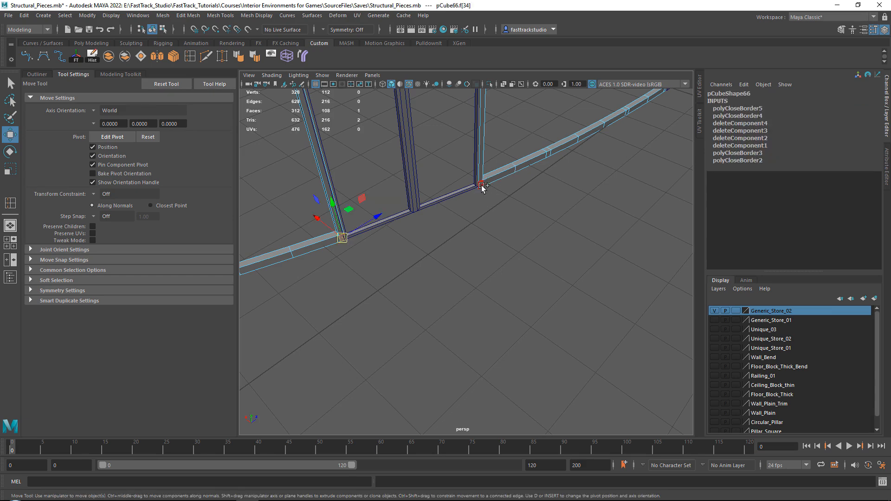
pyautogui.keyDown('shift'); pyautogui.click(481, 185); pyautogui.keyUp('shift')
pyautogui.keyDown('alt'); pyautogui.moveTo(517, 223); pyautogui.dragTo(500, 283); pyautogui.keyUp('alt')
pyautogui.hotkey('ctrl', 'e')
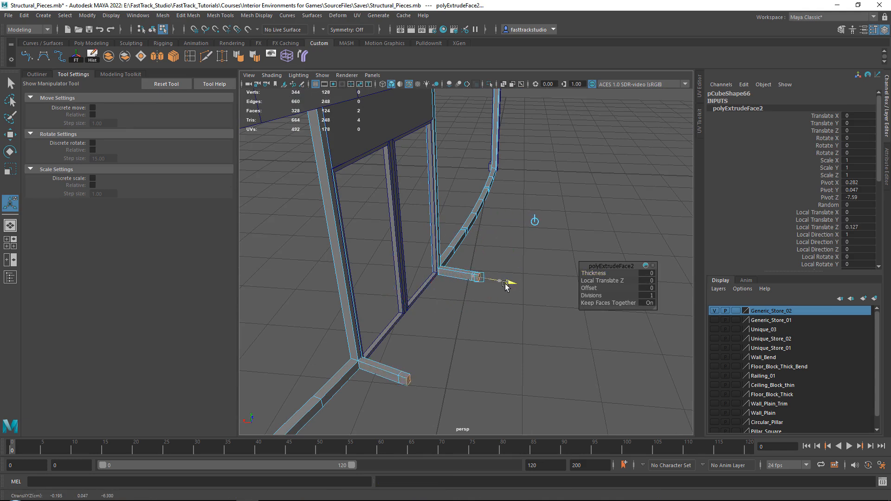
# Extrude the top faces of the two new rail ends up to the ceiling height as rear vertical posts
pyautogui.press('w')
pyautogui.click(404, 377)
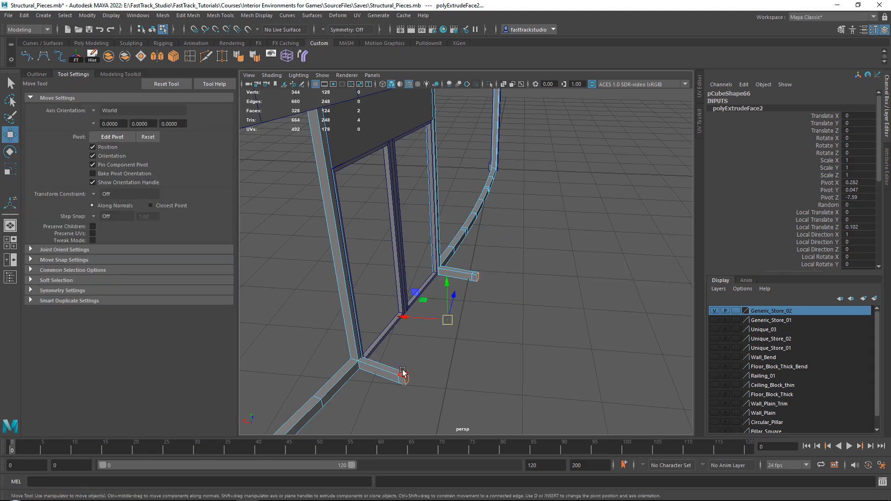
pyautogui.keyDown('shift'); pyautogui.click(477, 274); pyautogui.keyUp('shift')
pyautogui.moveTo(477, 274)
pyautogui.keyDown('alt'); pyautogui.mouseDown()
pyautogui.moveTo(507, 255)
pyautogui.moveTo(492, 274)
pyautogui.mouseUp(); pyautogui.keyUp('alt')
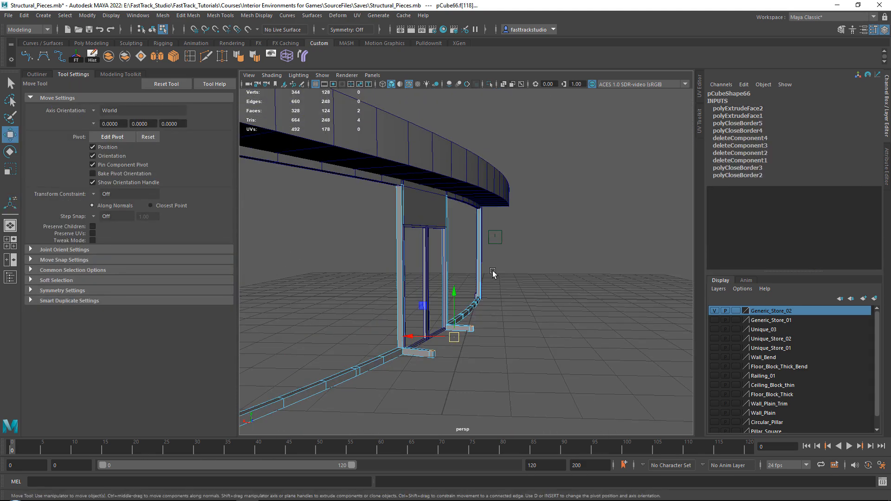
pyautogui.hotkey('ctrl', 'e')
pyautogui.press('w')
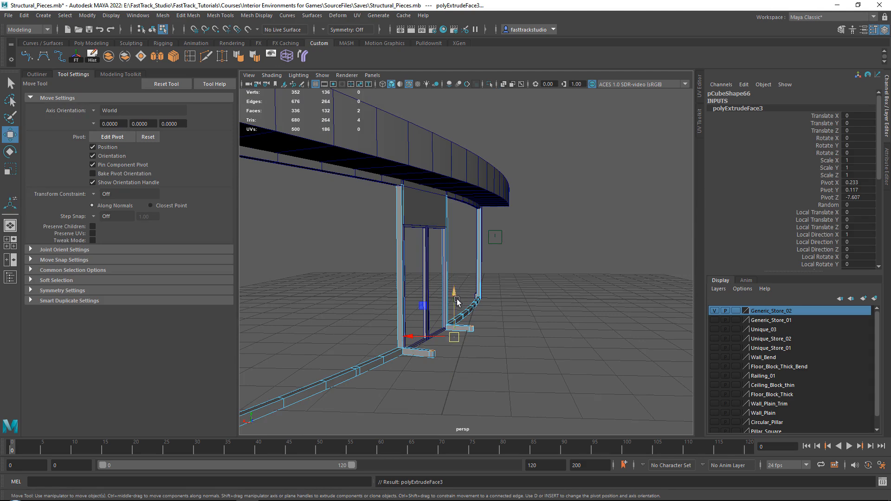
pyautogui.moveTo(456, 302); pyautogui.dragTo(514, 151)
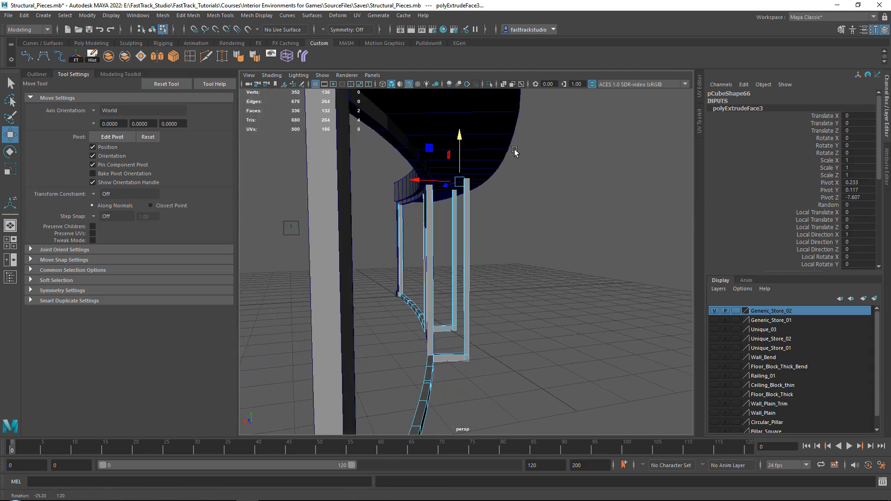
# Move the double door frame back horizontally so it sits between the two new rear posts
pyautogui.keyDown('alt'); pyautogui.moveTo(455, 158); pyautogui.dragTo(494, 155); pyautogui.keyUp('alt')
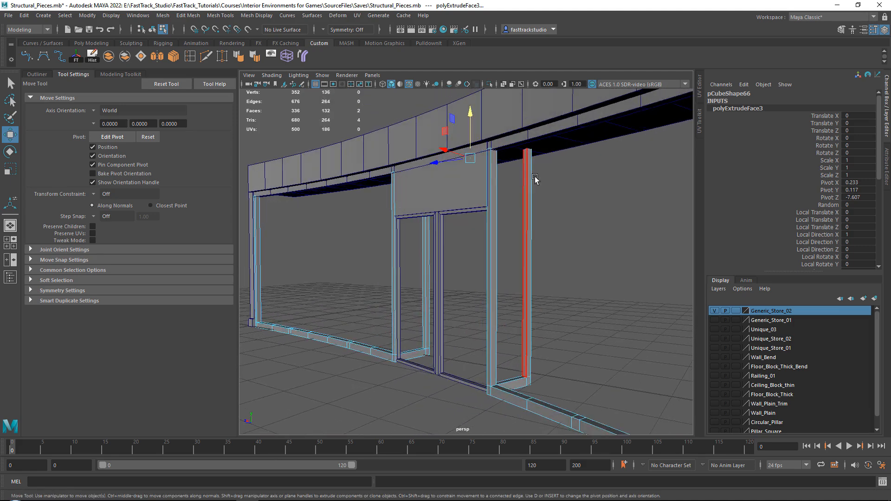
pyautogui.keyDown('alt'); pyautogui.moveTo(475, 366); pyautogui.dragTo(516, 310); pyautogui.keyUp('alt')
pyautogui.scroll(2, 530, 328)
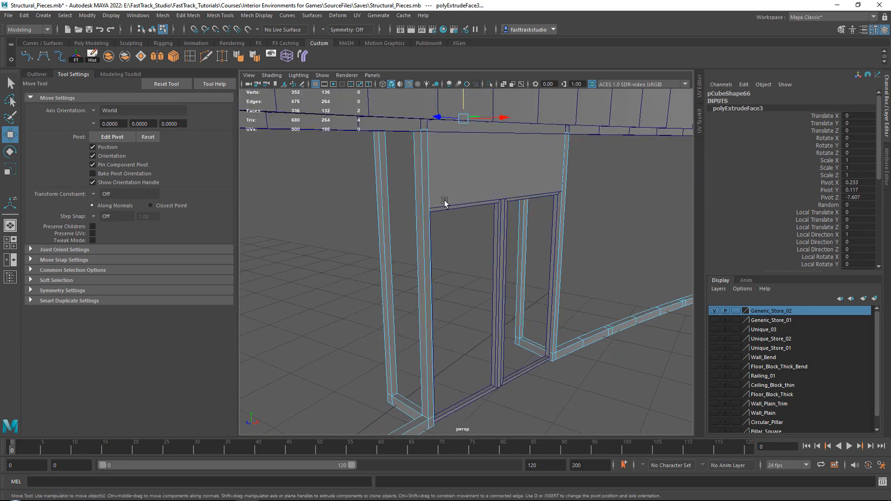
pyautogui.keyDown('alt'); pyautogui.moveTo(458, 197); pyautogui.dragTo(424, 195); pyautogui.keyUp('alt')
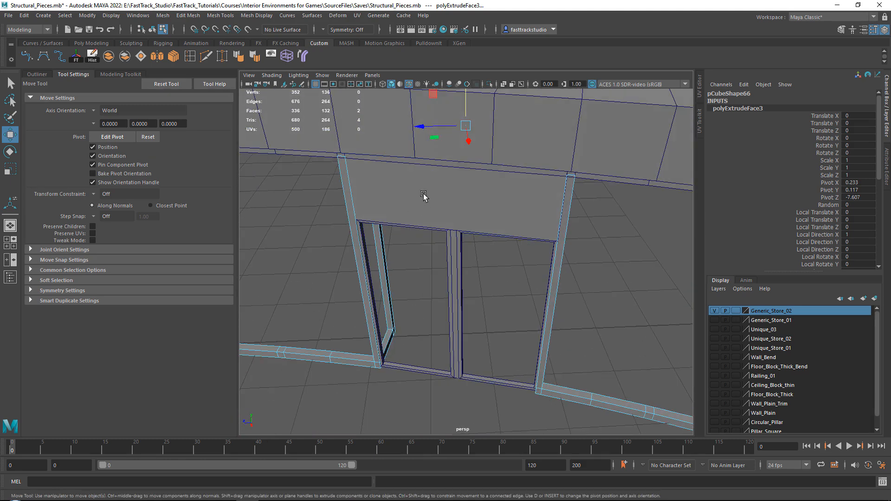
pyautogui.moveTo(575, 191); pyautogui.dragTo(594, 182, button='right')
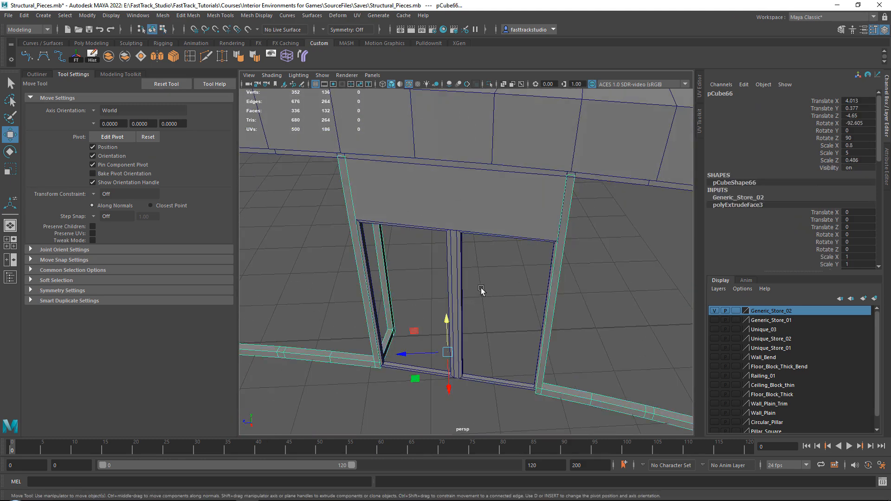
pyautogui.click(497, 302)
pyautogui.keyDown('alt'); pyautogui.moveTo(498, 302); pyautogui.dragTo(385, 336); pyautogui.keyUp('alt')
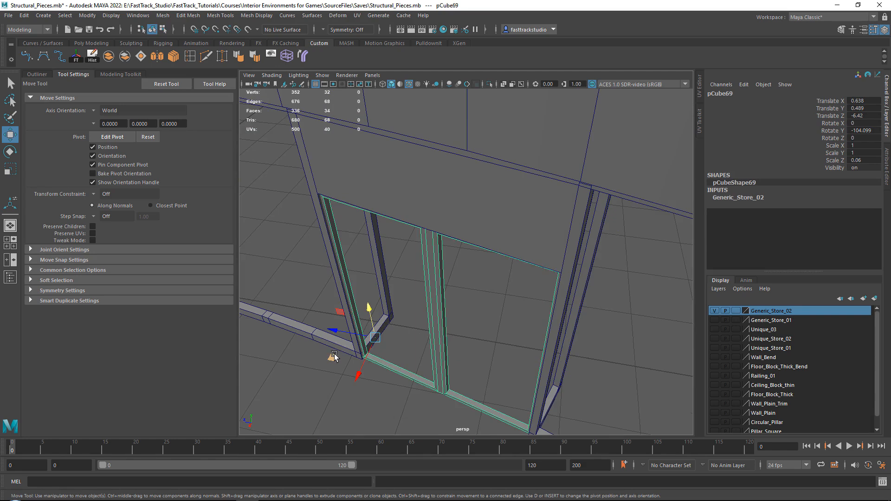
pyautogui.moveTo(334, 356); pyautogui.dragTo(419, 310)
# Shift the vertices of one rear post horizontally to line it up with the edge of the moved door frame
pyautogui.click(582, 326)
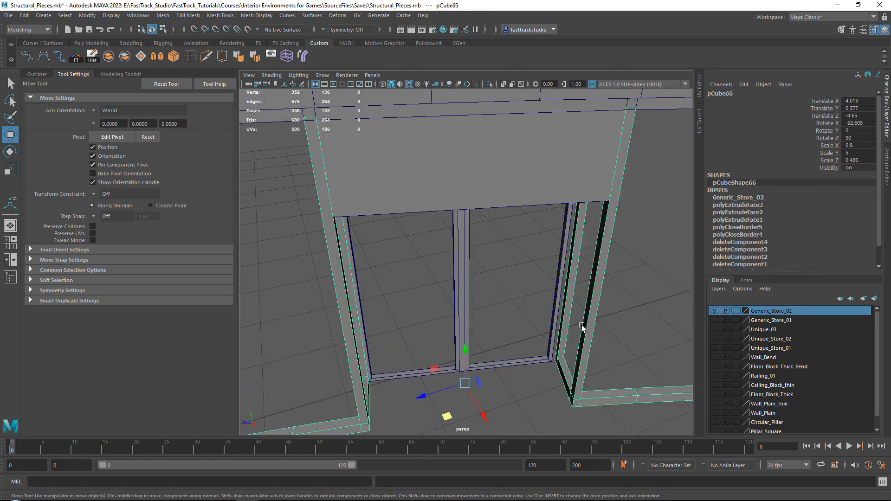
pyautogui.moveTo(642, 252); pyautogui.dragTo(594, 235, button='right')
pyautogui.keyDown('alt'); pyautogui.moveTo(586, 233); pyautogui.dragTo(506, 173); pyautogui.keyUp('alt')
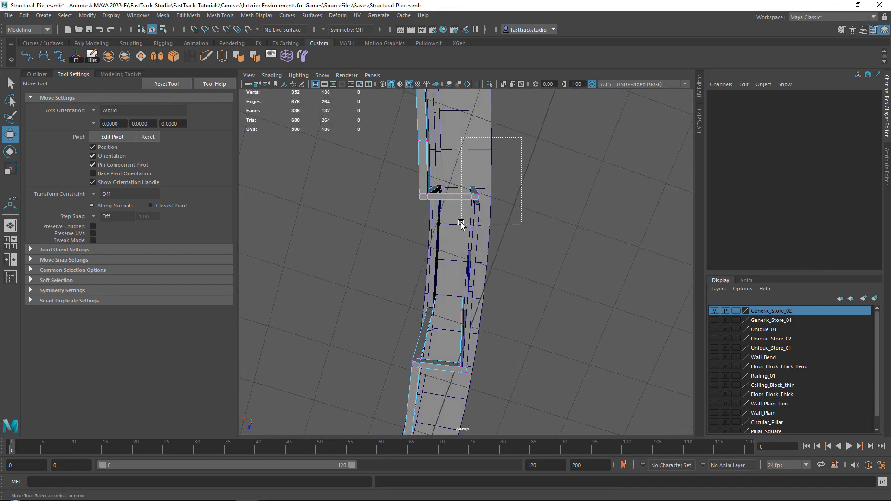
pyautogui.moveTo(461, 224); pyautogui.dragTo(462, 222)
pyautogui.keyDown('alt'); pyautogui.moveTo(462, 223); pyautogui.dragTo(472, 188); pyautogui.keyUp('alt')
pyautogui.moveTo(439, 168); pyautogui.dragTo(442, 171, button='middle')
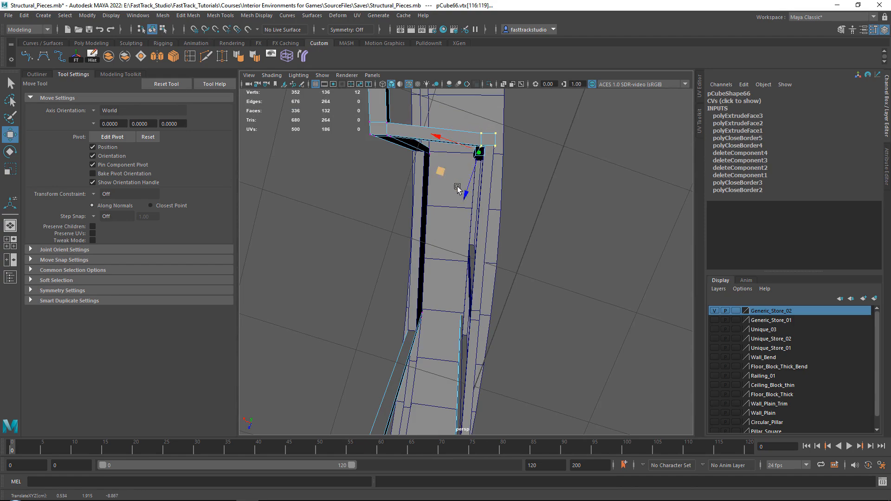
pyautogui.keyDown('alt'); pyautogui.moveTo(457, 188); pyautogui.dragTo(396, 190); pyautogui.keyUp('alt')
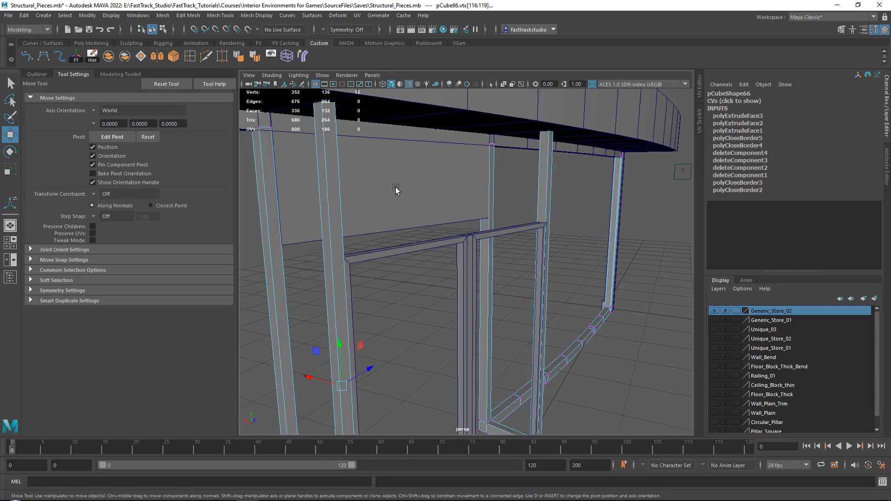
# Select the panel above the door opening and extrude its back faces
pyautogui.moveTo(396, 189); pyautogui.dragTo(414, 179, button='right')
pyautogui.keyDown('alt'); pyautogui.moveTo(398, 187); pyautogui.dragTo(438, 209, button='middle'); pyautogui.keyUp('alt')
pyautogui.click(438, 208)
pyautogui.moveTo(437, 179); pyautogui.dragTo(436, 189, button='right')
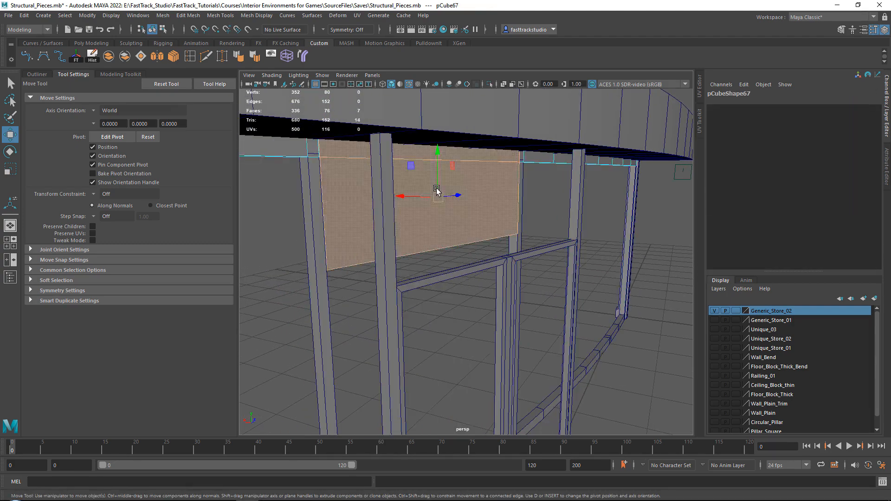
pyautogui.keyDown('alt'); pyautogui.moveTo(437, 190); pyautogui.dragTo(509, 235); pyautogui.keyUp('alt')
pyautogui.hotkey('ctrl', 'z')
pyautogui.hotkey('ctrl', 'e')
pyautogui.press('w')
# Extrude the panel's large back face about 0.78 deep so the header block reaches over the recessed doors
pyautogui.click(468, 284)
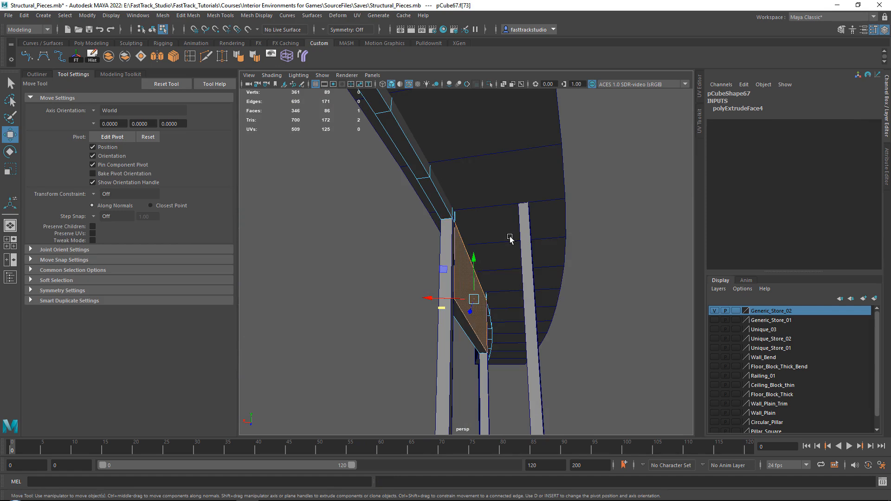
pyautogui.hotkey('ctrl', 'e')
pyautogui.moveTo(503, 298); pyautogui.dragTo(566, 295)
pyautogui.keyDown('alt'); pyautogui.moveTo(565, 295); pyautogui.dragTo(531, 370); pyautogui.keyUp('alt')
pyautogui.keyDown('alt'); pyautogui.moveTo(531, 370); pyautogui.dragTo(454, 283, button='middle'); pyautogui.keyUp('alt')
pyautogui.keyDown('alt'); pyautogui.moveTo(454, 283); pyautogui.dragTo(525, 243); pyautogui.keyUp('alt')
pyautogui.press('w')
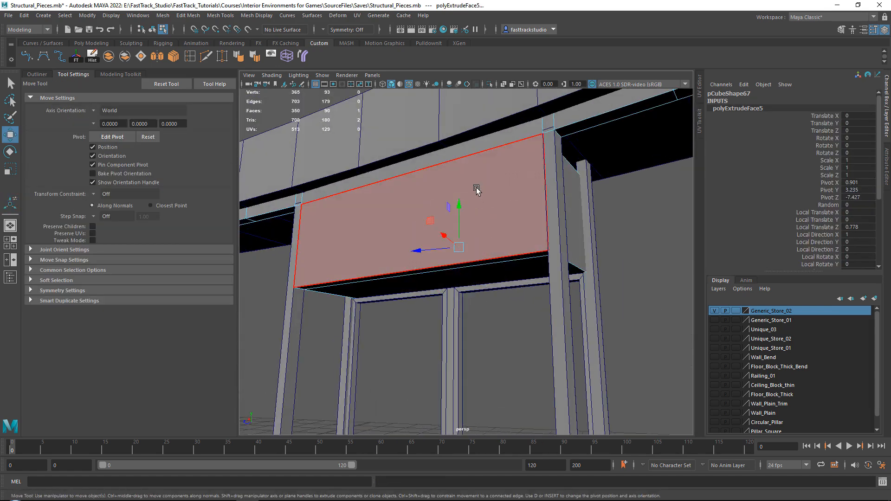
# Extrude the top face of the header block upward to meet the overhang, and return to object mode
pyautogui.moveTo(477, 189); pyautogui.dragTo(520, 163, button='right')
pyautogui.click(625, 209)
pyautogui.keyDown('alt'); pyautogui.moveTo(625, 209); pyautogui.dragTo(581, 222, button='right'); pyautogui.keyUp('alt')
pyautogui.keyDown('alt'); pyautogui.moveTo(581, 223); pyautogui.dragTo(469, 203); pyautogui.keyUp('alt')
pyautogui.scroll(5, 467, 210)
pyautogui.click(486, 198)
pyautogui.moveTo(616, 182); pyautogui.dragTo(615, 207, button='right')
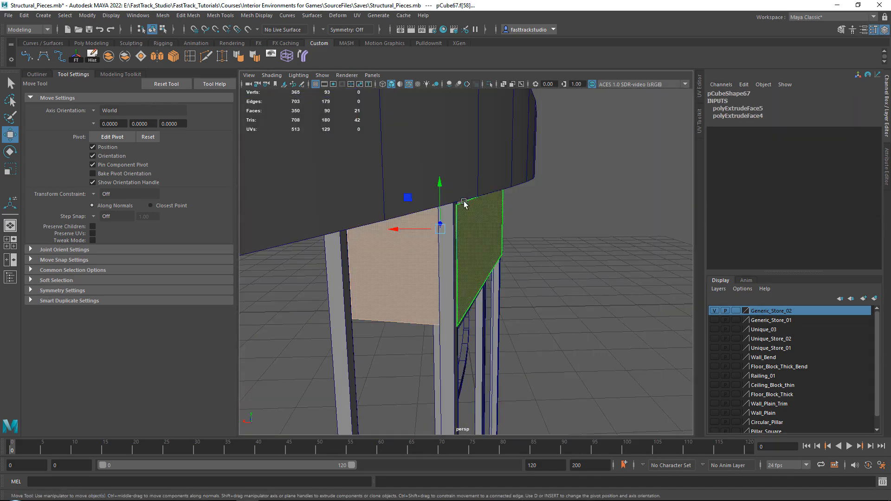
pyautogui.click(463, 202)
pyautogui.keyDown('alt'); pyautogui.moveTo(471, 202); pyautogui.dragTo(533, 184); pyautogui.keyUp('alt')
pyautogui.hotkey('ctrl', 'e')
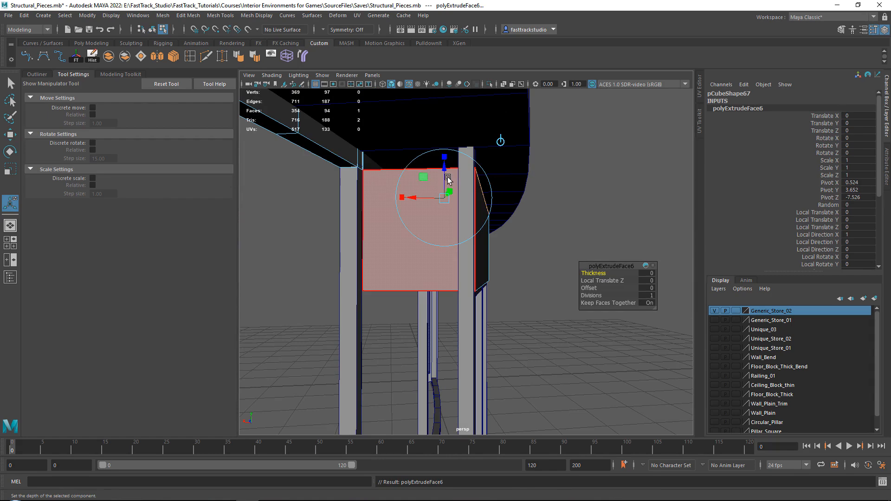
pyautogui.moveTo(444, 178); pyautogui.dragTo(446, 160)
pyautogui.press('w')
pyautogui.click(628, 177)
pyautogui.moveTo(428, 184); pyautogui.dragTo(472, 170, button='right')
pyautogui.click(583, 163)
# Insert two closely spaced edge loops around one front door post, level with the underside of the header block
pyautogui.keyDown('alt'); pyautogui.moveTo(584, 201); pyautogui.dragTo(535, 179); pyautogui.keyUp('alt')
pyautogui.keyDown('alt'); pyautogui.moveTo(535, 179); pyautogui.dragTo(475, 260, button='middle'); pyautogui.keyUp('alt')
pyautogui.scroll(4, 475, 261)
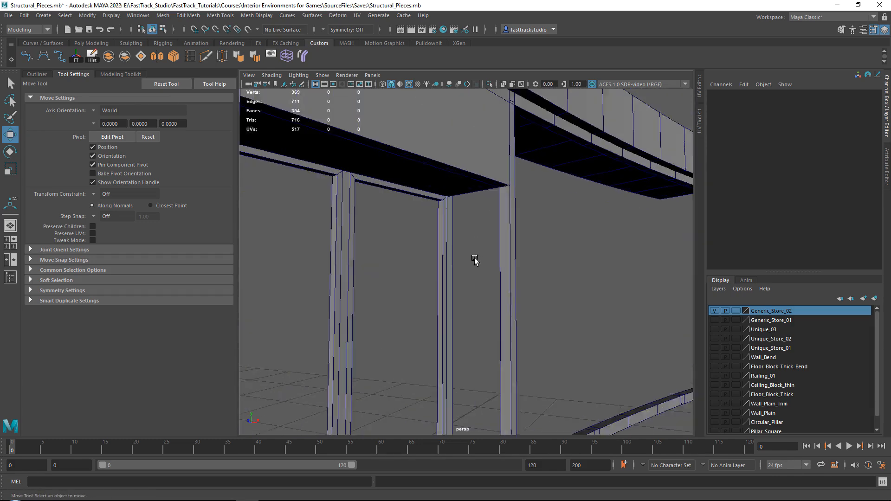
pyautogui.click(511, 205)
pyautogui.keyDown('alt'); pyautogui.moveTo(515, 175); pyautogui.dragTo(507, 199, button='middle'); pyautogui.keyUp('alt')
pyautogui.keyDown('alt'); pyautogui.moveTo(507, 199); pyautogui.dragTo(308, 199); pyautogui.keyUp('alt')
pyautogui.click(191, 57)
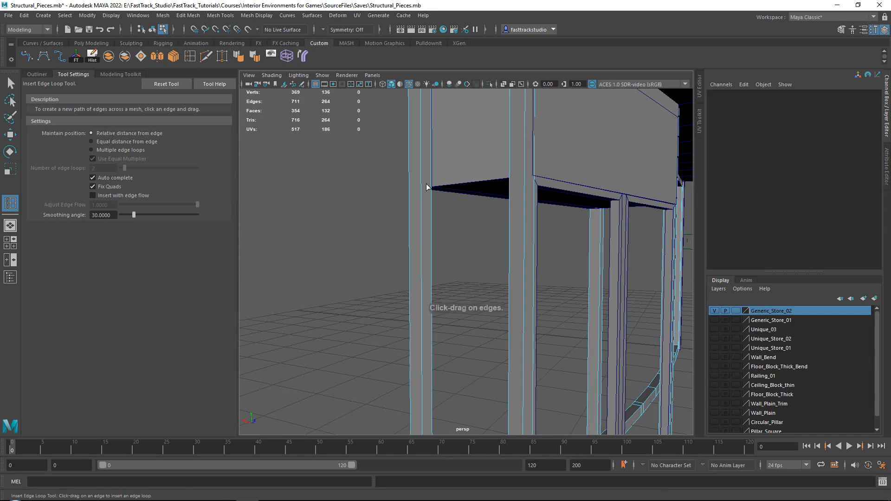
pyautogui.click(421, 188)
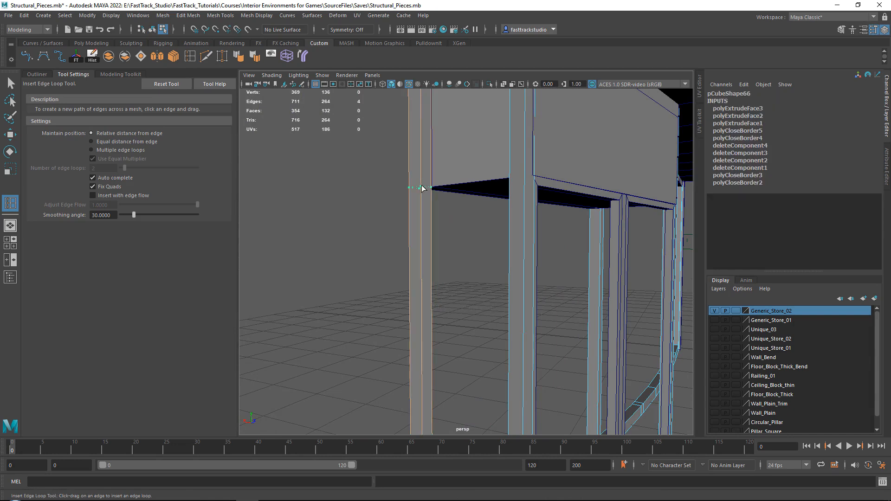
pyautogui.moveTo(422, 188); pyautogui.dragTo(421, 188)
pyautogui.click(421, 202)
pyautogui.press('w')
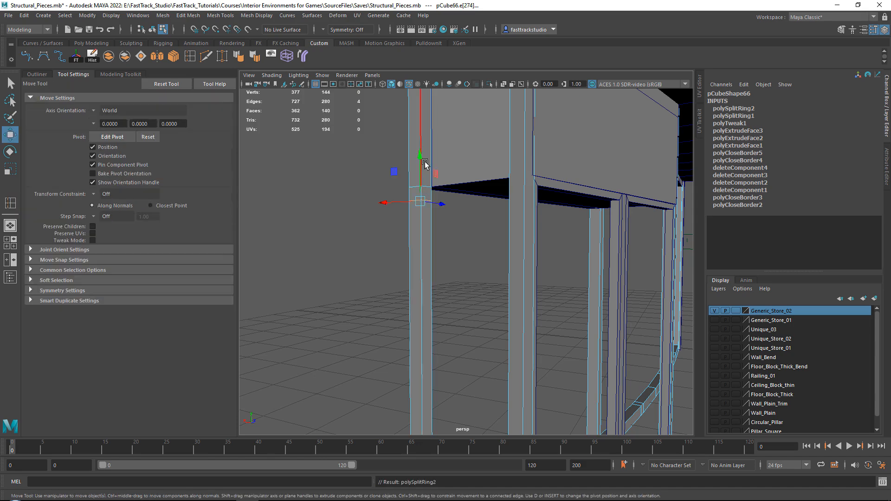
# Extrude the strip between the loops about 0.69 back to the rear post as a crossbar and align its end horizontally
pyautogui.moveTo(423, 159); pyautogui.dragTo(424, 194, button='right')
pyautogui.click(425, 195)
pyautogui.keyDown('alt'); pyautogui.moveTo(431, 199); pyautogui.dragTo(497, 172); pyautogui.keyUp('alt')
pyautogui.keyDown('shift'); pyautogui.moveTo(497, 171); pyautogui.dragTo(482, 198, button='right'); pyautogui.keyUp('shift')
pyautogui.moveTo(491, 173); pyautogui.dragTo(541, 182)
pyautogui.press('w')
pyautogui.moveTo(515, 213); pyautogui.dragTo(513, 221, button='middle')
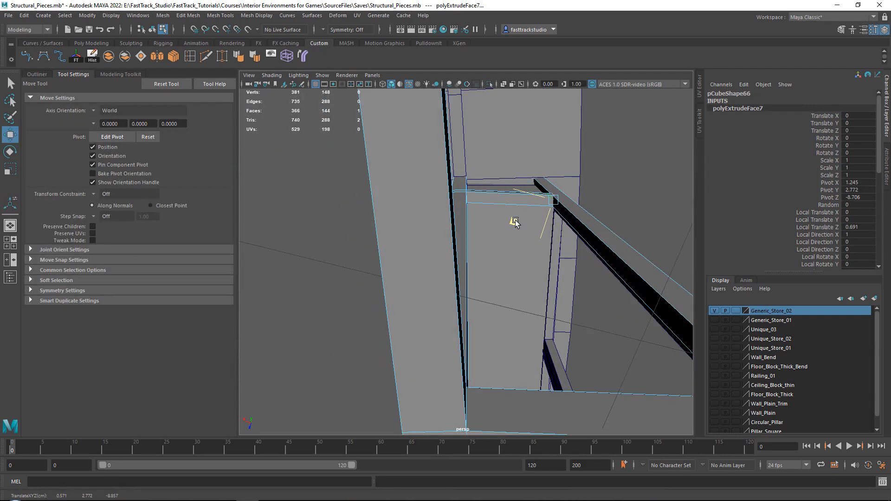
# Insert two closely spaced edge loops around the opposite front door post, level with the underside of the header block
pyautogui.keyDown('alt'); pyautogui.moveTo(515, 224); pyautogui.dragTo(536, 208); pyautogui.keyUp('alt')
pyautogui.keyDown('alt'); pyautogui.moveTo(475, 220); pyautogui.dragTo(504, 189); pyautogui.keyUp('alt')
pyautogui.keyDown('alt'); pyautogui.moveTo(503, 189); pyautogui.dragTo(458, 201, button='middle'); pyautogui.keyUp('alt')
pyautogui.keyDown('alt'); pyautogui.moveTo(457, 201); pyautogui.dragTo(384, 159); pyautogui.keyUp('alt')
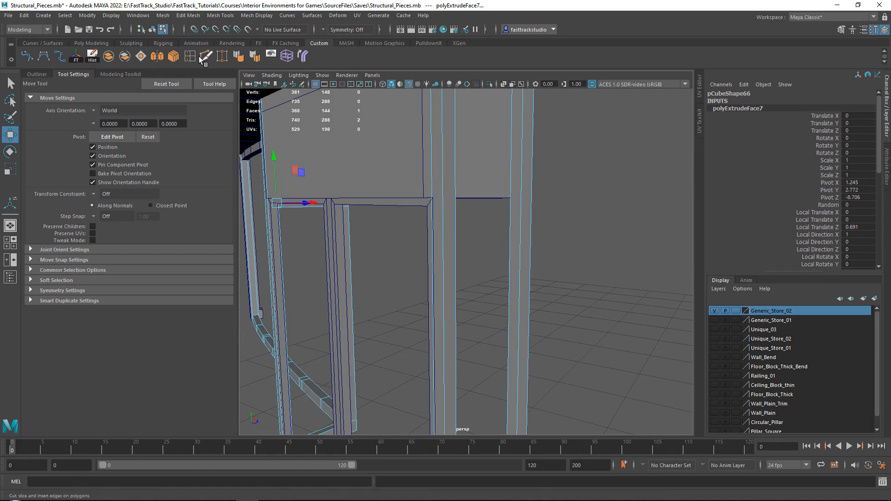
pyautogui.click(522, 202)
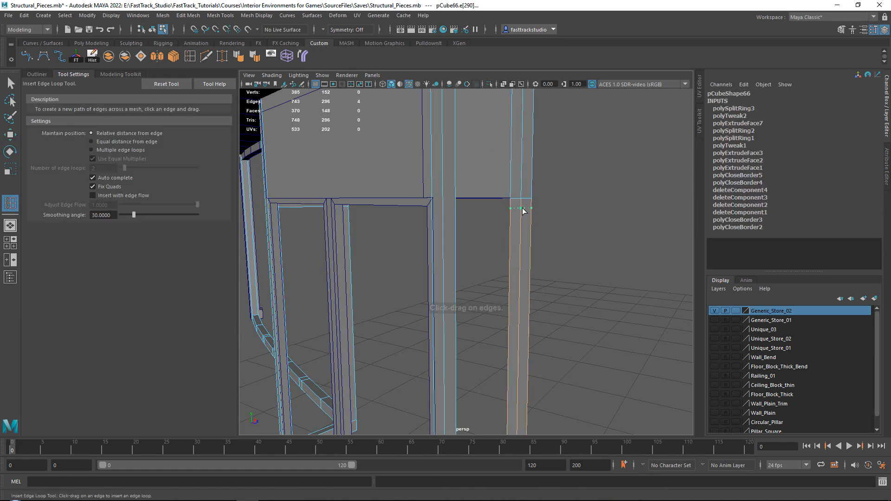
pyautogui.moveTo(522, 212); pyautogui.dragTo(522, 209)
pyautogui.press('w')
# Extrude the strip on the opposite front post back to its rear post as a matching crossbar, and return to object mode
pyautogui.moveTo(516, 199); pyautogui.dragTo(515, 214, button='right')
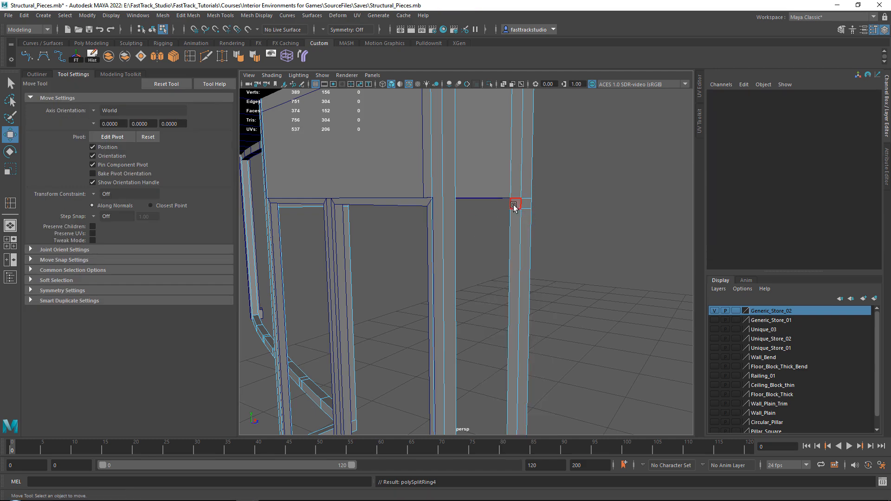
pyautogui.click(514, 205)
pyautogui.keyDown('alt'); pyautogui.moveTo(532, 208); pyautogui.dragTo(428, 158); pyautogui.keyUp('alt')
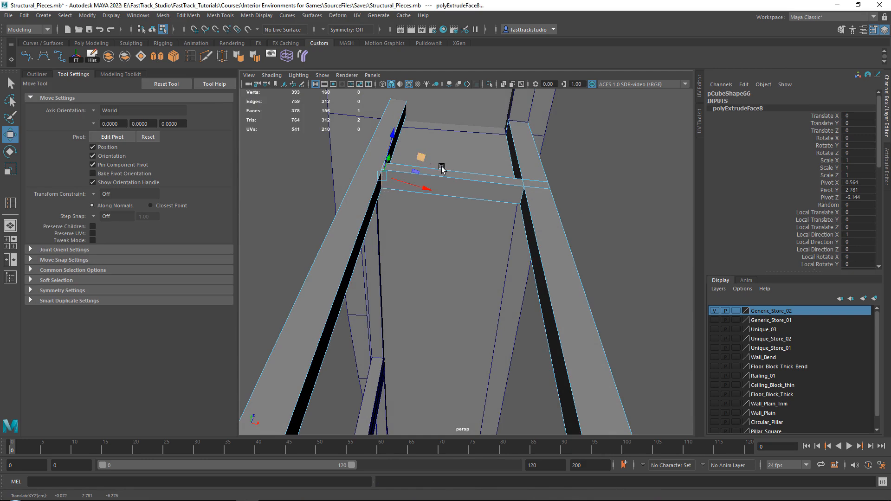
pyautogui.moveTo(498, 187); pyautogui.dragTo(539, 175, button='right')
pyautogui.click(592, 179)
pyautogui.scroll(-2, 589, 180)
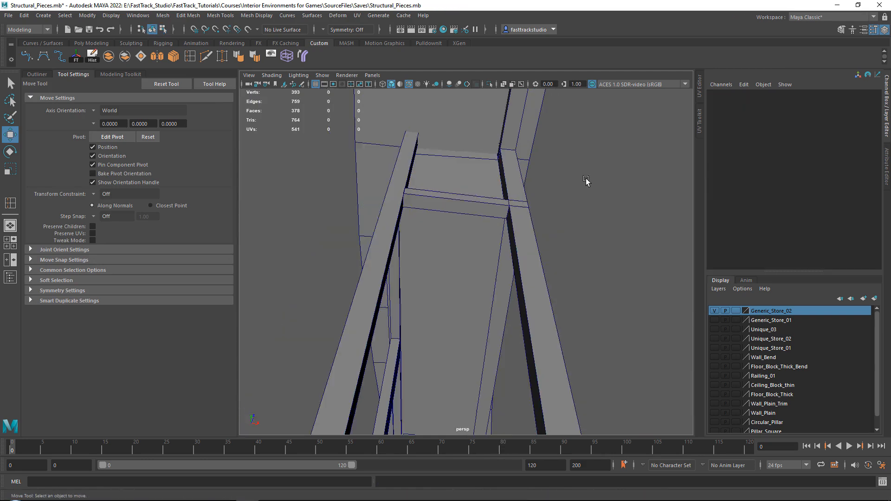
# Inspect the recessed door entrance, the rail corner beside the front post and the storefront as a whole
pyautogui.keyDown('alt'); pyautogui.moveTo(586, 181); pyautogui.dragTo(514, 211); pyautogui.keyUp('alt')
pyautogui.scroll(-4, 477, 216)
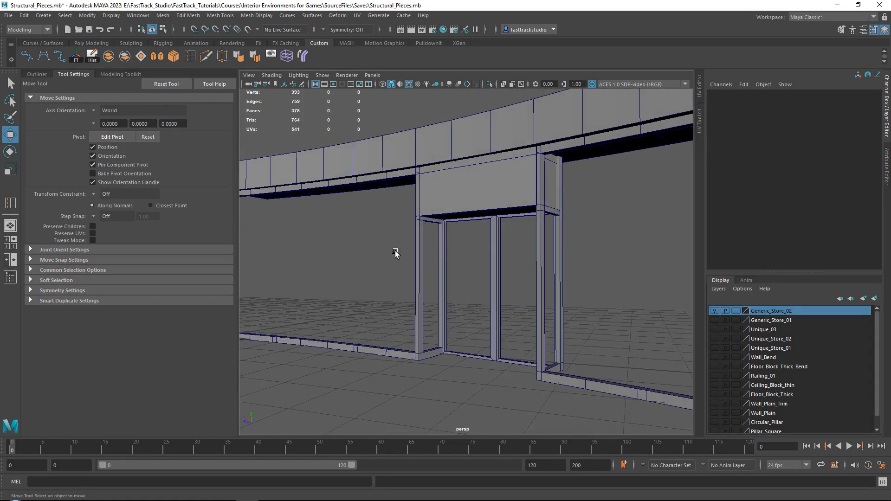
pyautogui.keyDown('alt'); pyautogui.moveTo(395, 251); pyautogui.dragTo(466, 291); pyautogui.keyUp('alt')
pyautogui.scroll(5, 466, 291)
pyautogui.keyDown('alt'); pyautogui.moveTo(465, 291); pyautogui.dragTo(462, 230, button='middle'); pyautogui.keyUp('alt')
pyautogui.keyDown('alt'); pyautogui.moveTo(461, 230); pyautogui.dragTo(494, 251); pyautogui.keyUp('alt')
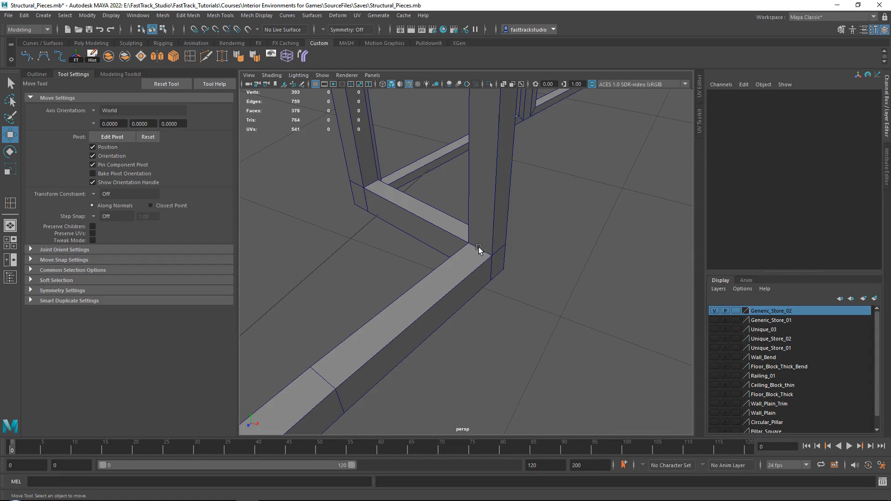
pyautogui.scroll(-5, 479, 249)
pyautogui.keyDown('alt'); pyautogui.moveTo(533, 249); pyautogui.dragTo(450, 253); pyautogui.keyUp('alt')
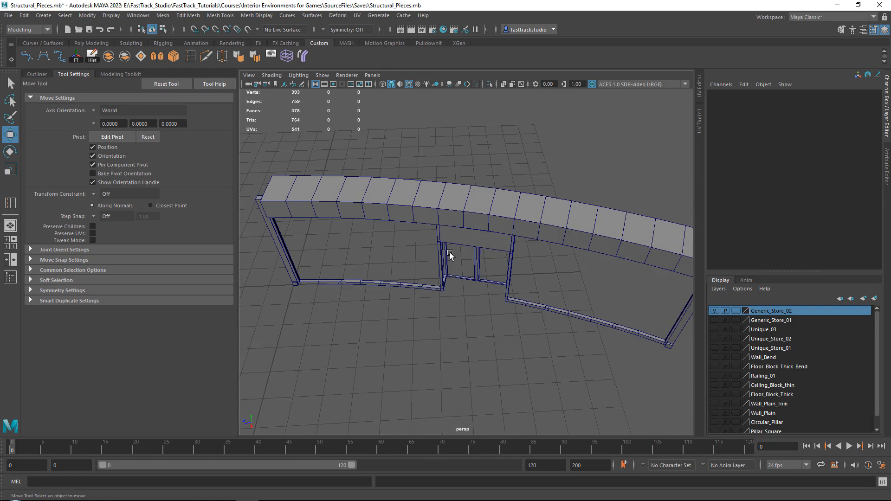
# Select all pieces of the recessed-door storefront and add them to the Generic_Store_02 display layer
pyautogui.keyDown('alt'); pyautogui.moveTo(450, 255); pyautogui.dragTo(355, 247); pyautogui.keyUp('alt')
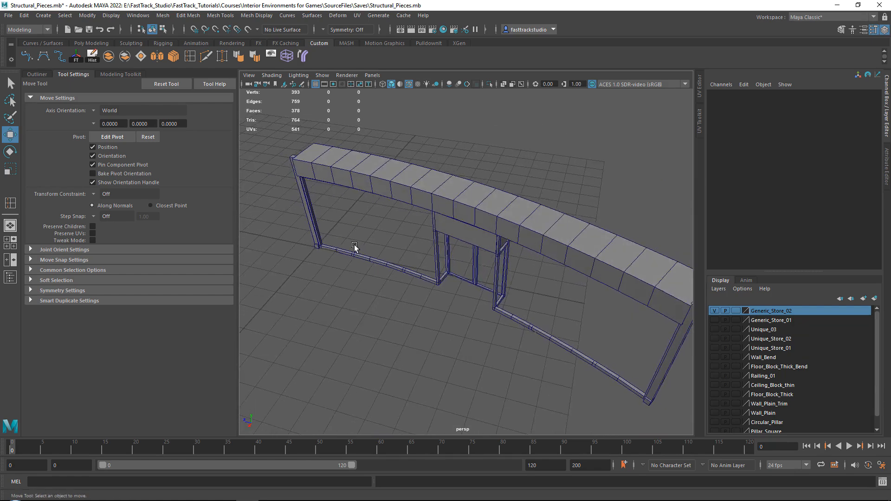
pyautogui.keyDown('alt'); pyautogui.moveTo(489, 291); pyautogui.dragTo(358, 189); pyautogui.keyUp('alt')
pyautogui.click(465, 239)
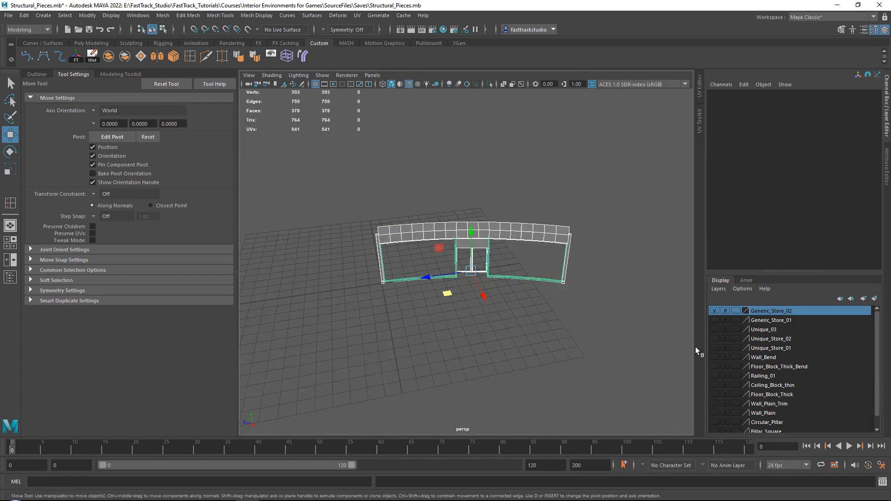
pyautogui.rightClick(784, 312)
pyautogui.click(803, 342)
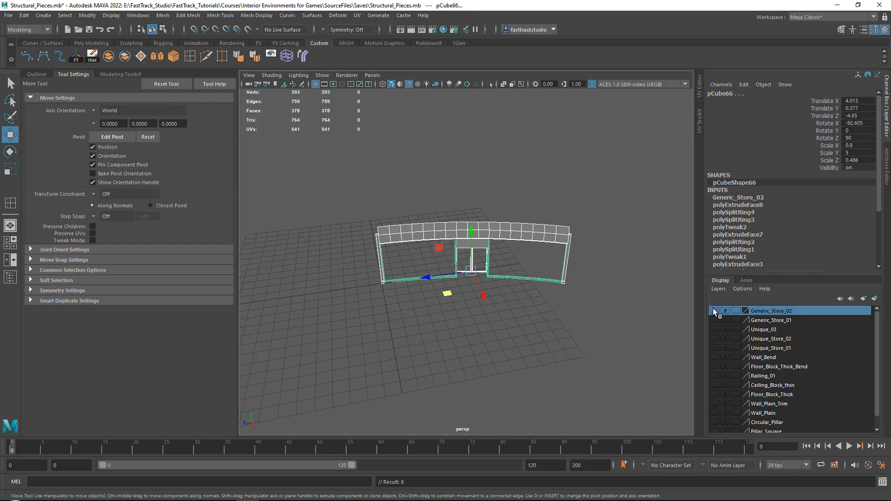
# Hide the Generic_Store_02 layer and show the Generic_Store_01 storefront in its place
pyautogui.click(713, 308)
pyautogui.click(715, 319)
pyautogui.click(514, 319)
pyautogui.scroll(5, 427, 264)
pyautogui.keyDown('alt'); pyautogui.moveTo(427, 264); pyautogui.dragTo(425, 286); pyautogui.keyUp('alt')
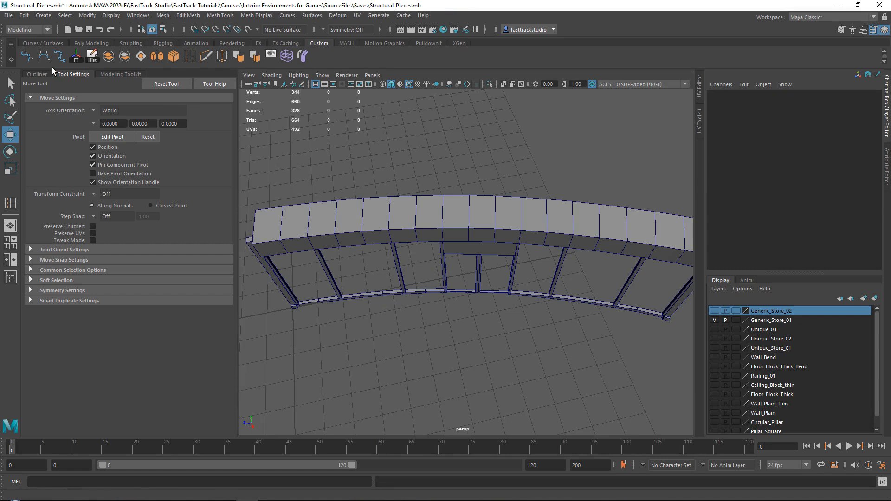
# Draw a Bezier curve along the storefront's bottom rail from one end post to the other, following its arc
pyautogui.click(43, 15)
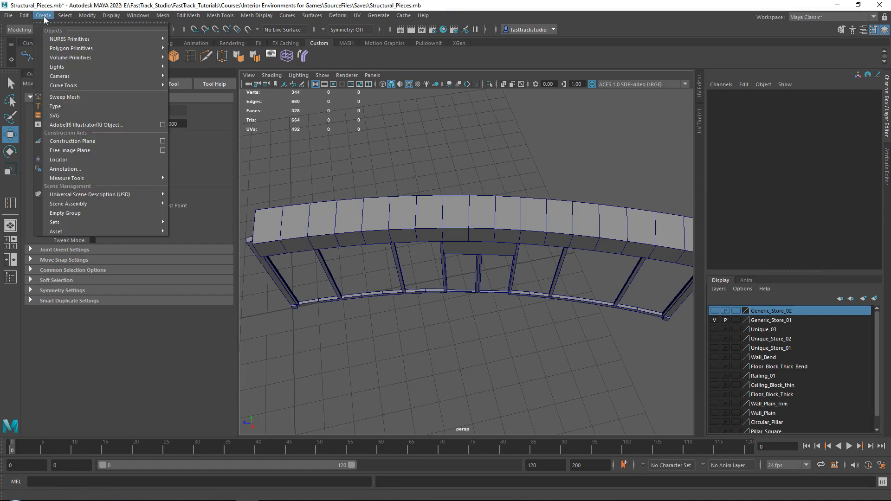
pyautogui.moveTo(80, 86)
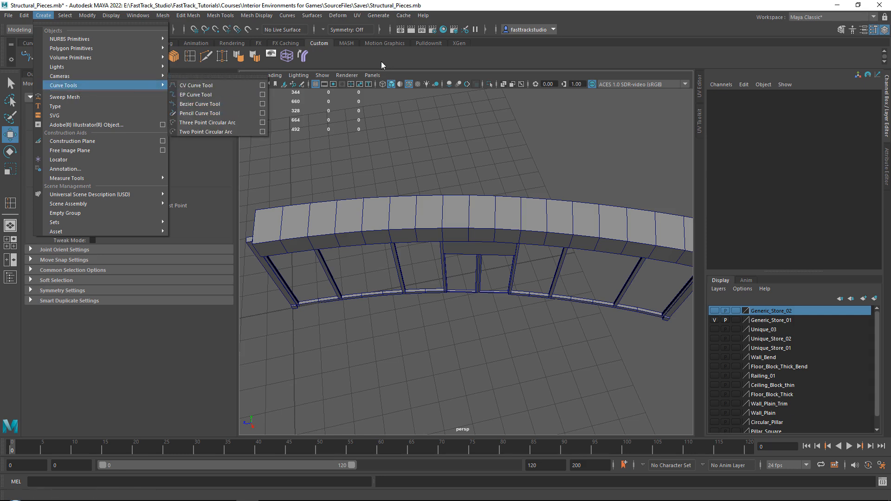
pyautogui.click(15, 62)
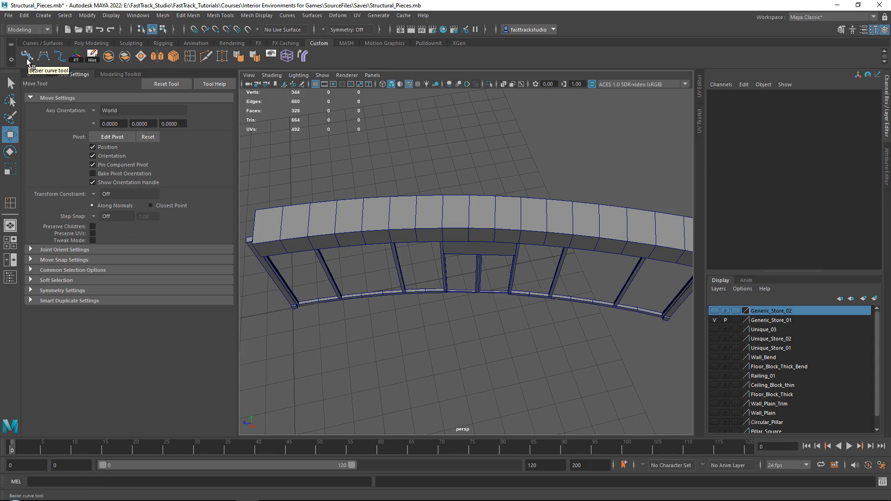
pyautogui.click(27, 58)
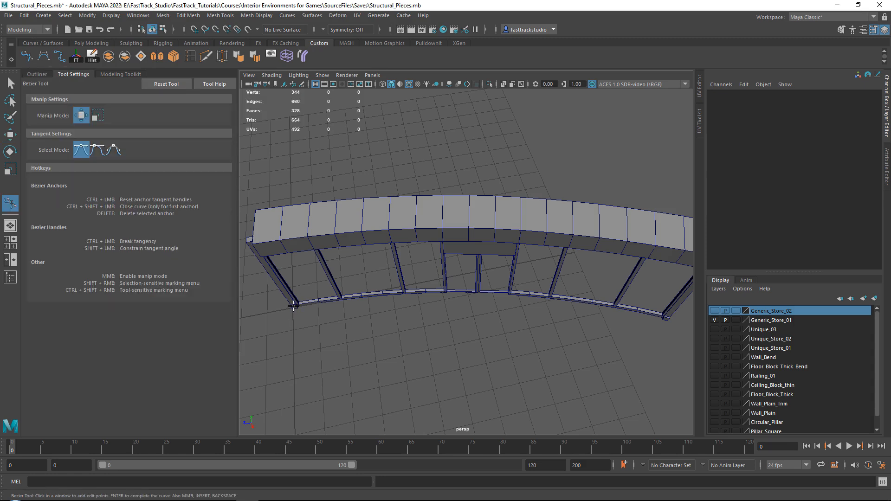
pyautogui.click(293, 305)
pyautogui.scroll(-5, 458, 304)
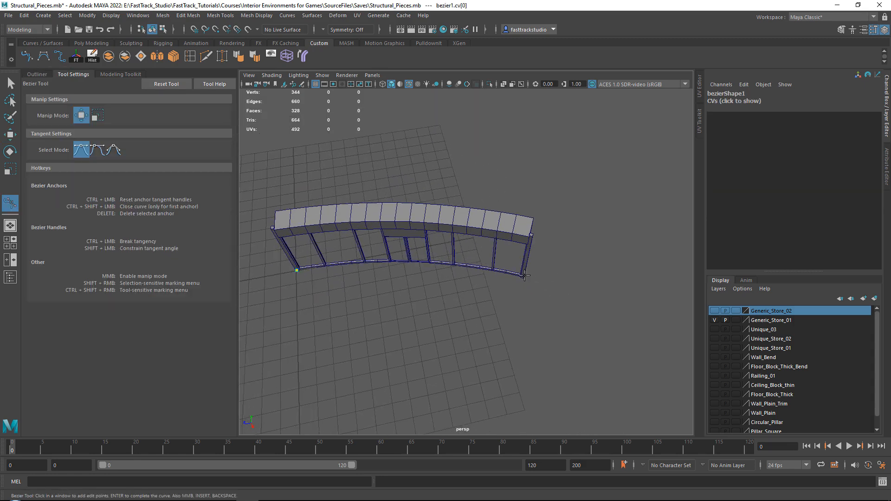
pyautogui.moveTo(523, 276); pyautogui.dragTo(558, 284)
pyautogui.moveTo(635, 288); pyautogui.dragTo(657, 307)
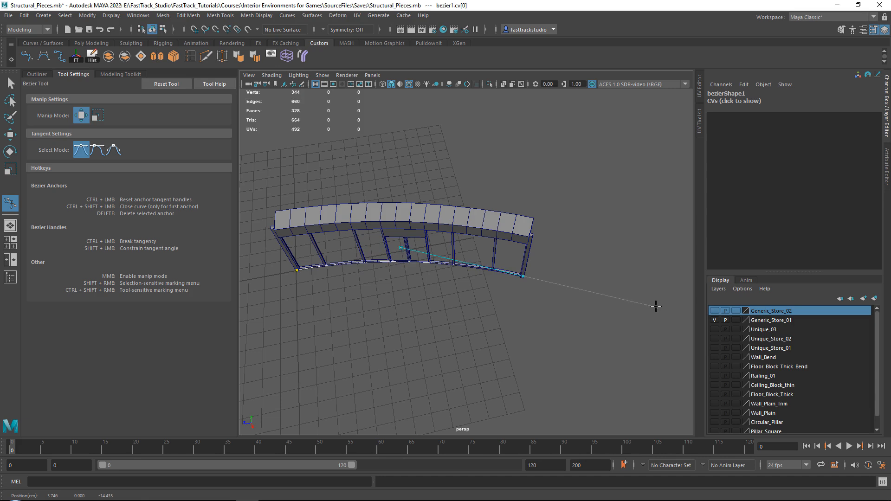
pyautogui.press('Return')
pyautogui.press('w')
# Remove the curve's stray control vertex extending beyond the end post, and return to object mode
pyautogui.keyDown('alt'); pyautogui.moveTo(550, 310); pyautogui.dragTo(592, 275); pyautogui.keyUp('alt')
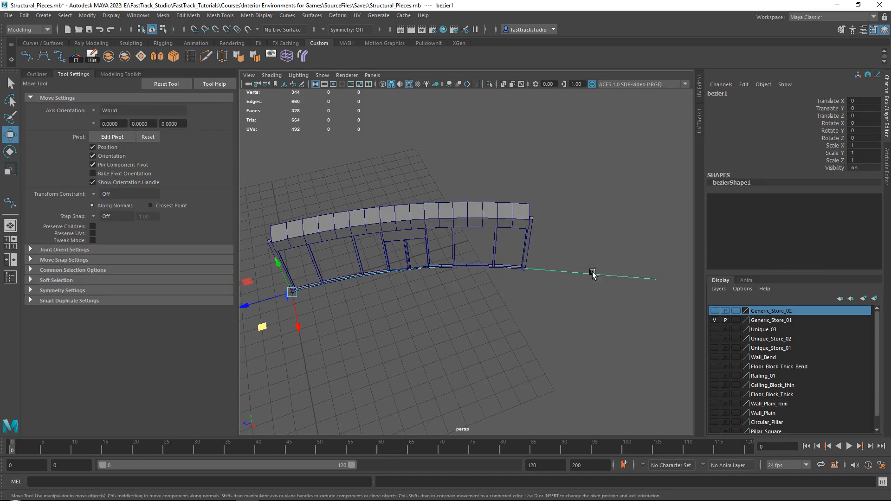
pyautogui.rightClick(601, 223)
pyautogui.click(581, 211)
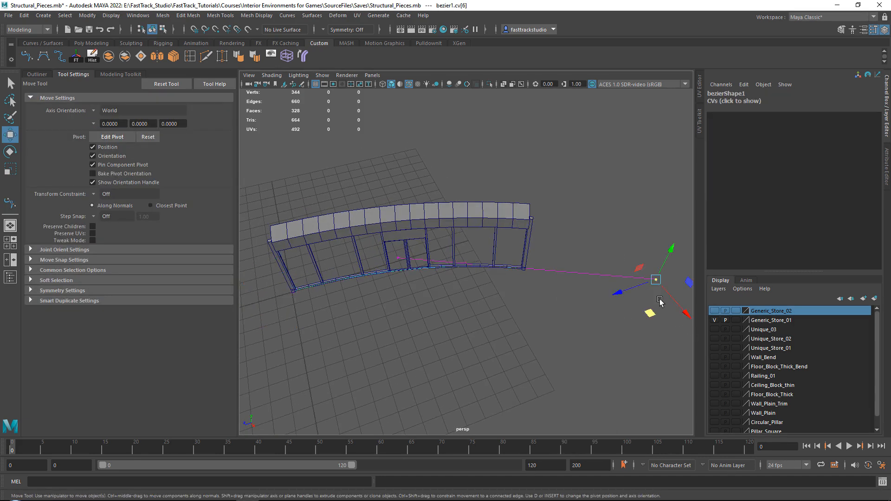
pyautogui.moveTo(439, 247); pyautogui.dragTo(521, 253, button='right')
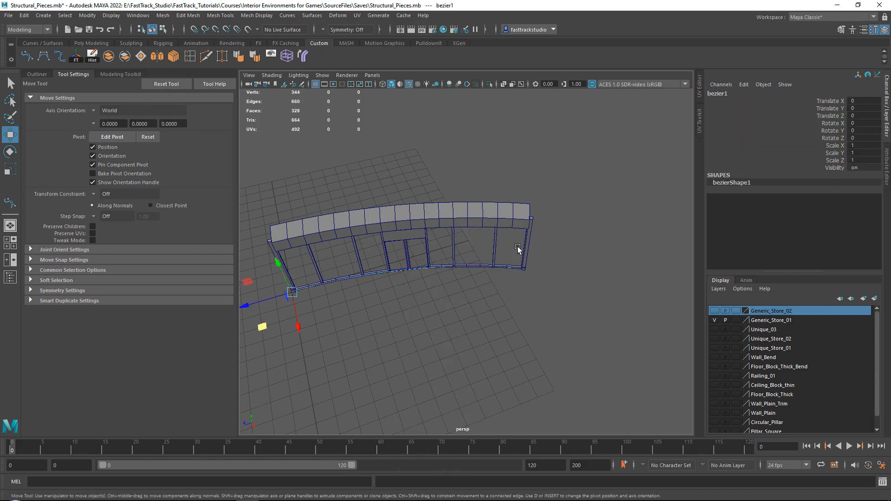
# Lift the curve above the storefront to check its shape, and undo the move
pyautogui.keyDown('alt'); pyautogui.moveTo(522, 252); pyautogui.dragTo(411, 240); pyautogui.keyUp('alt')
pyautogui.moveTo(331, 252); pyautogui.dragTo(333, 111)
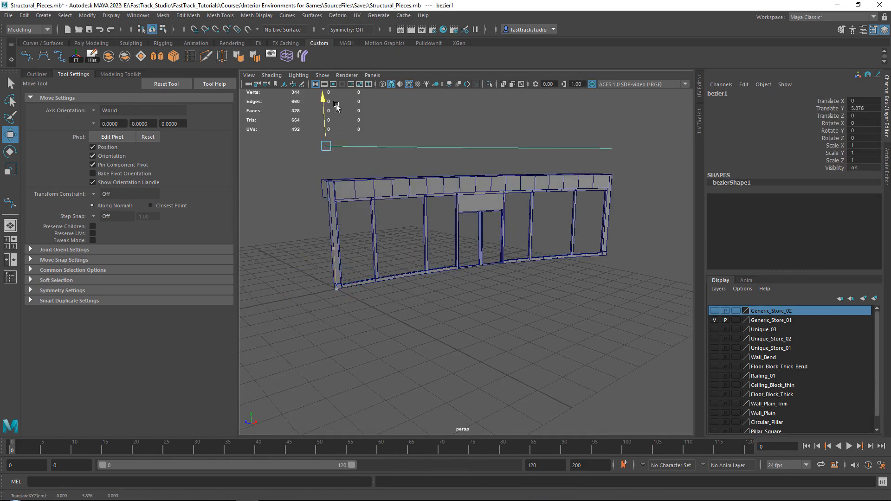
pyautogui.hotkey('ctrl', 'z')
pyautogui.hotkey('shift', 'z')
pyautogui.hotkey('ctrl', 'z')
pyautogui.keyDown('alt'); pyautogui.moveTo(547, 169); pyautogui.dragTo(474, 201); pyautogui.keyUp('alt')
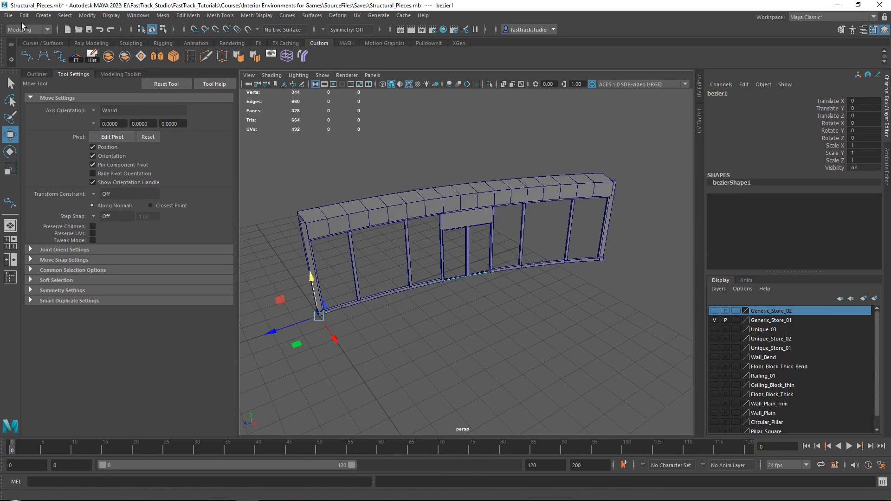
# Create a Sweep Mesh from the curve, compare the Poly and Rectangle profiles, and settle on the Line profile
pyautogui.click(42, 16)
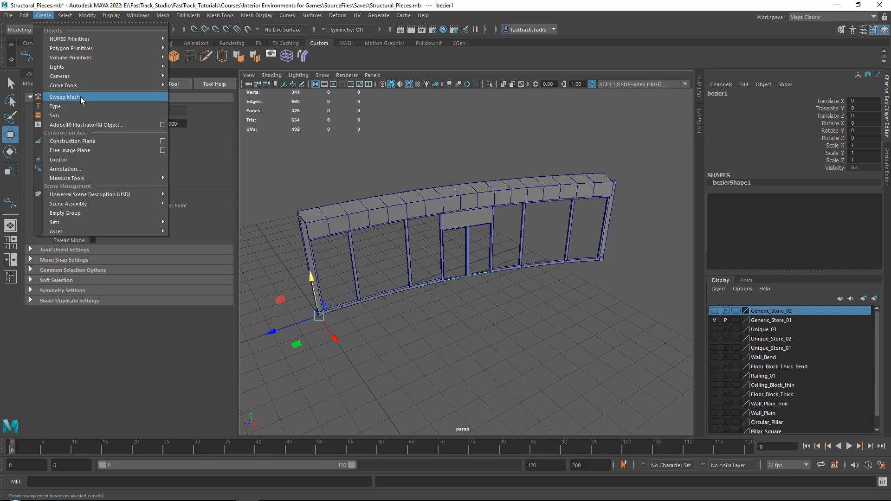
pyautogui.click(65, 97)
pyautogui.keyDown('alt'); pyautogui.moveTo(434, 205); pyautogui.dragTo(466, 235); pyautogui.keyUp('alt')
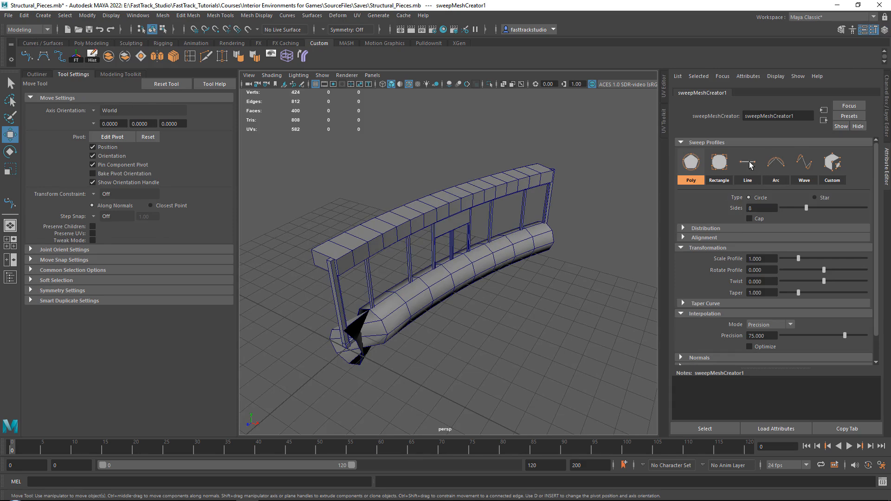
pyautogui.click(748, 163)
pyautogui.keyDown('alt'); pyautogui.moveTo(459, 279); pyautogui.dragTo(582, 162); pyautogui.keyUp('alt')
pyautogui.scroll(5, 470, 303)
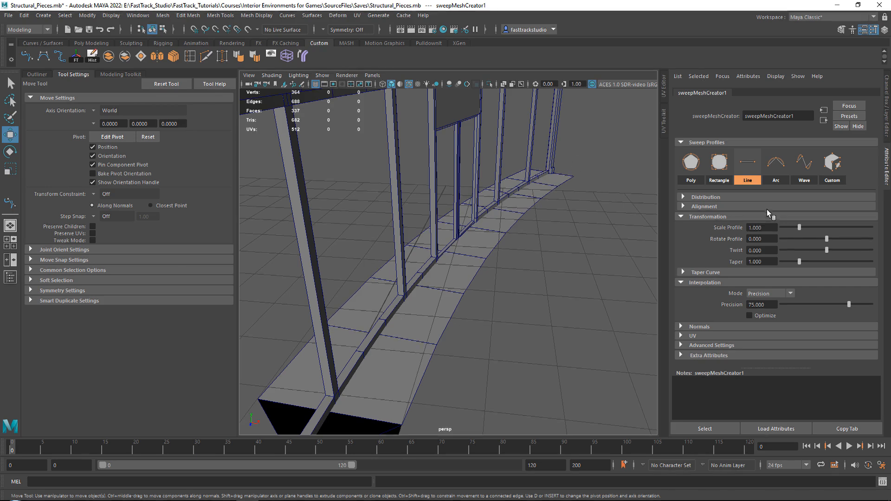
pyautogui.click(692, 161)
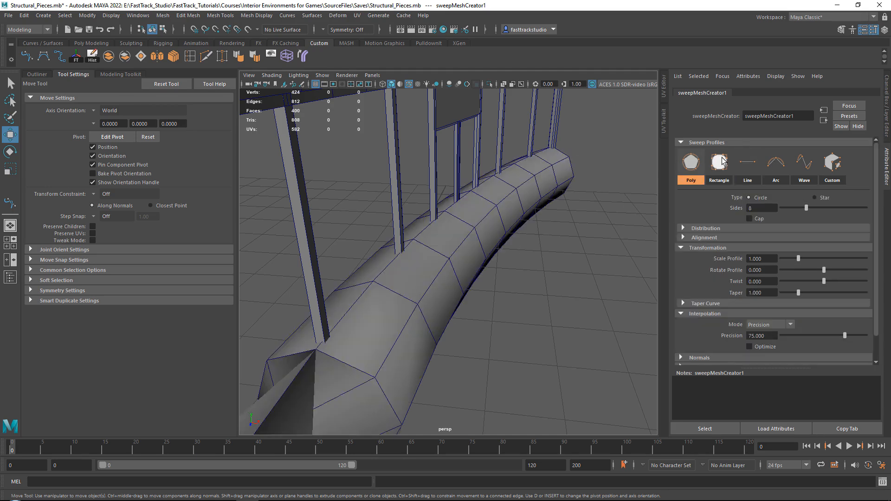
pyautogui.click(721, 162)
pyautogui.click(749, 161)
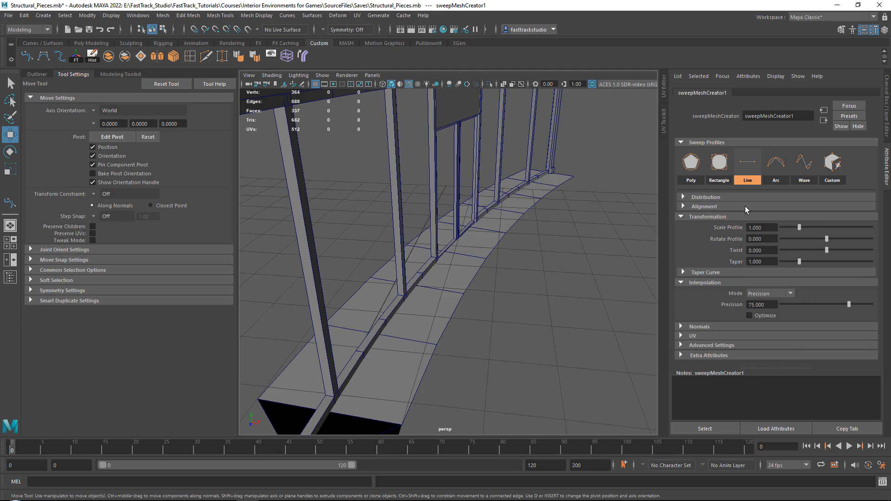
# Rotate the sweep profile 90 degrees, then scale and raise the strip so it fills the storefront from floor to header
pyautogui.write('90')
pyautogui.press('Return')
pyautogui.keyDown('alt'); pyautogui.moveTo(528, 252); pyautogui.dragTo(480, 222); pyautogui.keyUp('alt')
pyautogui.keyDown('alt'); pyautogui.moveTo(480, 222); pyautogui.dragTo(438, 236, button='right'); pyautogui.keyUp('alt')
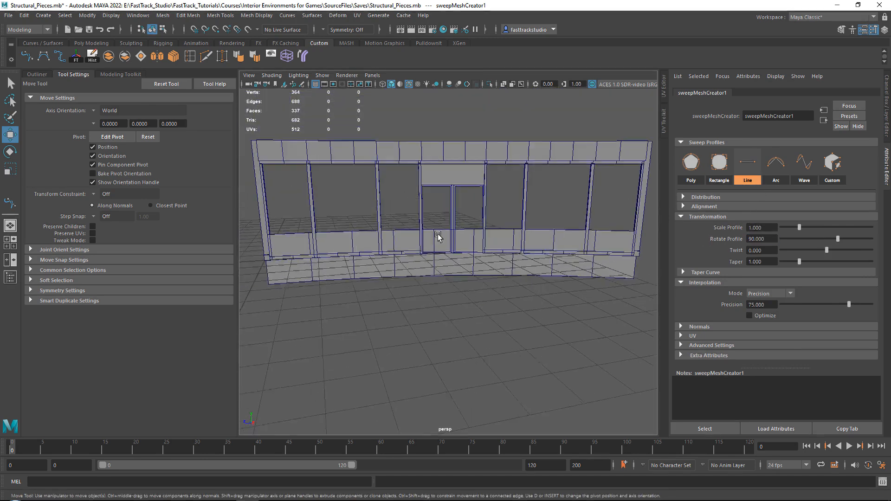
pyautogui.keyDown('alt'); pyautogui.moveTo(456, 235); pyautogui.dragTo(455, 246, button='middle'); pyautogui.keyUp('alt')
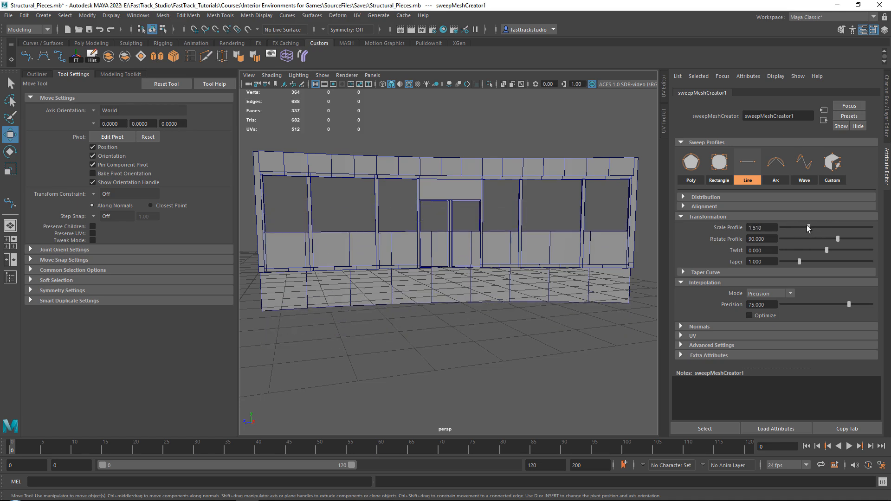
pyautogui.click(403, 240)
pyautogui.moveTo(270, 234); pyautogui.dragTo(396, 215)
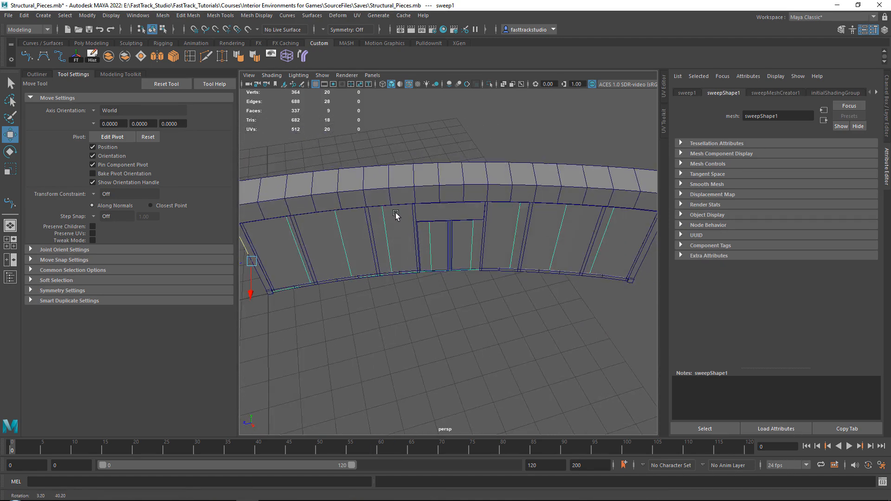
# Switch the glass panel to edge editing and slide its vertical edge inside the doorway onto the nearest door post
pyautogui.keyDown('alt'); pyautogui.moveTo(446, 213); pyautogui.dragTo(453, 209, button='middle'); pyautogui.keyUp('alt')
pyautogui.scroll(3, 445, 222)
pyautogui.moveTo(429, 204); pyautogui.dragTo(398, 193, button='right')
pyautogui.scroll(5, 417, 235)
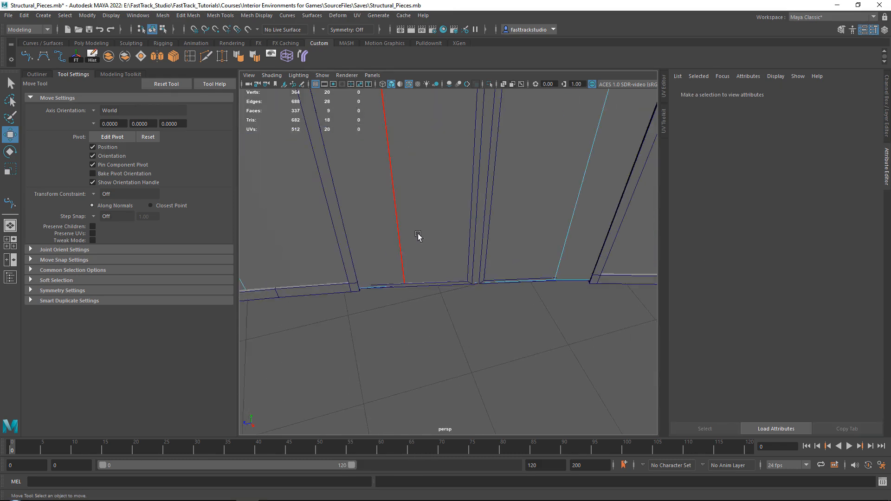
pyautogui.click(404, 238)
pyautogui.keyDown('alt'); pyautogui.moveTo(398, 234); pyautogui.dragTo(326, 201); pyautogui.keyUp('alt')
pyautogui.keyDown('alt'); pyautogui.moveTo(405, 225); pyautogui.dragTo(316, 267, button='middle'); pyautogui.keyUp('alt')
pyautogui.moveTo(428, 241); pyautogui.dragTo(477, 232)
pyautogui.scroll(-3, 481, 255)
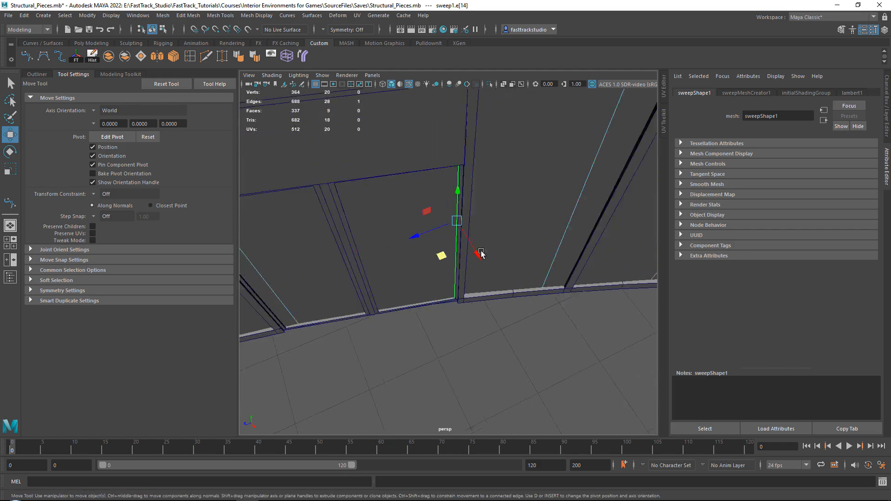
# Slide neighbouring vertical edges of the glass panel onto the adjacent window post and the opposite door post
pyautogui.keyDown('alt'); pyautogui.moveTo(482, 255); pyautogui.dragTo(409, 259, button='middle'); pyautogui.keyUp('alt')
pyautogui.scroll(3, 409, 259)
pyautogui.click(420, 261)
pyautogui.moveTo(401, 274); pyautogui.dragTo(434, 272)
pyautogui.keyDown('alt'); pyautogui.moveTo(501, 263); pyautogui.dragTo(408, 276, button='middle'); pyautogui.keyUp('alt')
pyautogui.click(410, 276)
pyautogui.keyDown('alt'); pyautogui.moveTo(300, 291); pyautogui.dragTo(575, 232, button='middle'); pyautogui.keyUp('alt')
pyautogui.keyDown('alt'); pyautogui.moveTo(517, 246); pyautogui.dragTo(386, 282); pyautogui.keyUp('alt')
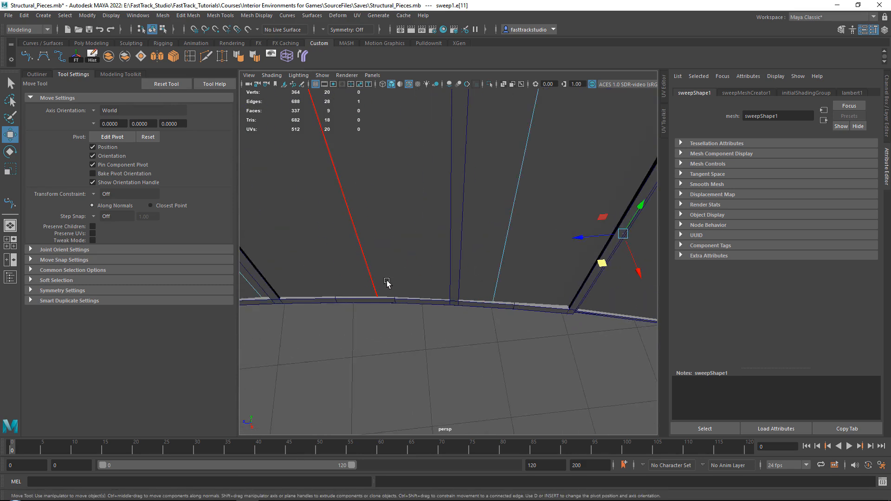
# Adjust the remaining panel edges in the window bays to follow the bottom rail, and leave edge editing
pyautogui.click(373, 282)
pyautogui.moveTo(319, 251); pyautogui.dragTo(325, 250, button='middle')
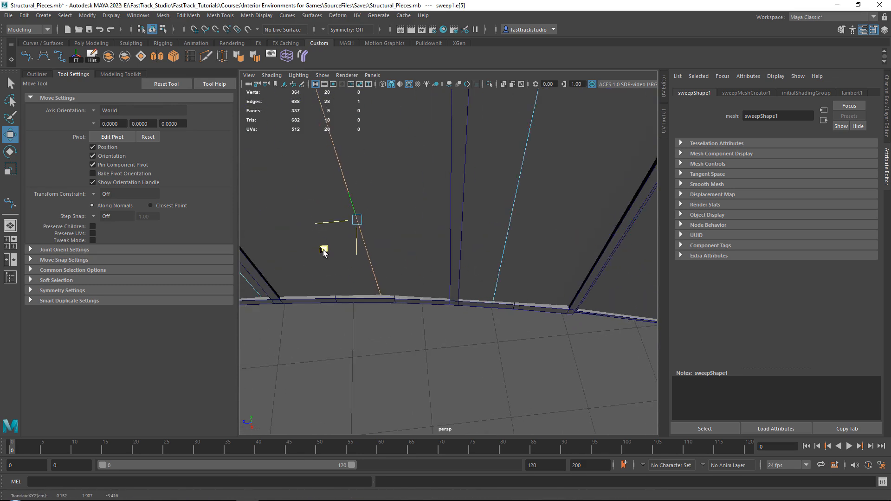
pyautogui.click(499, 264)
pyautogui.keyDown('alt'); pyautogui.moveTo(483, 255); pyautogui.dragTo(446, 298); pyautogui.keyUp('alt')
pyautogui.click(493, 252)
pyautogui.scroll(-5, 494, 252)
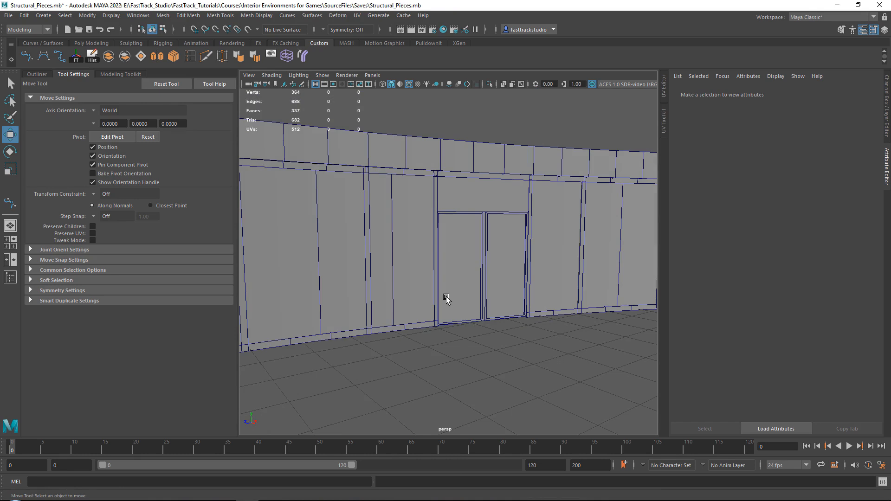
# Assign a new Lambert material to the glass panel and name it Fake_Glass
pyautogui.click(411, 248)
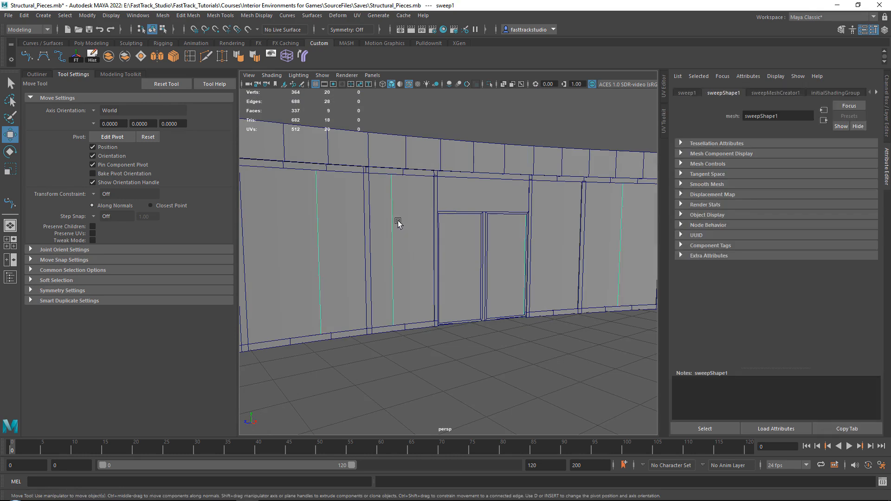
pyautogui.moveTo(397, 222); pyautogui.dragTo(480, 426, button='right')
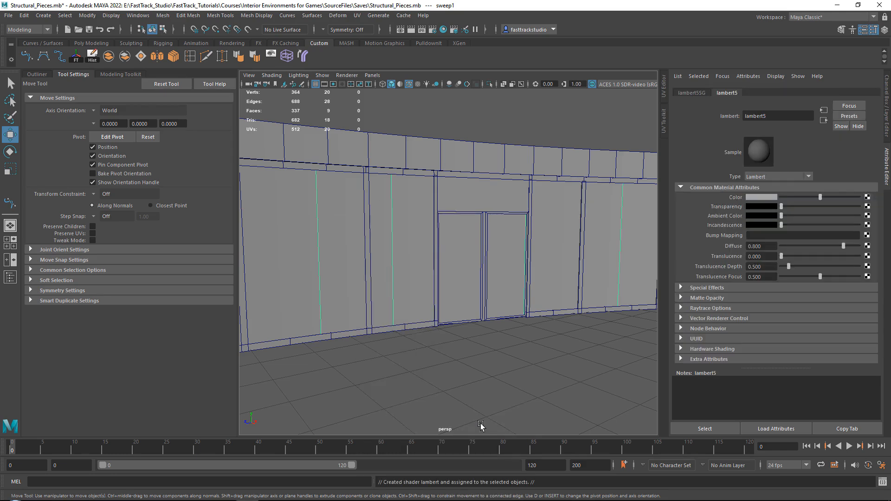
pyautogui.doubleClick(785, 116)
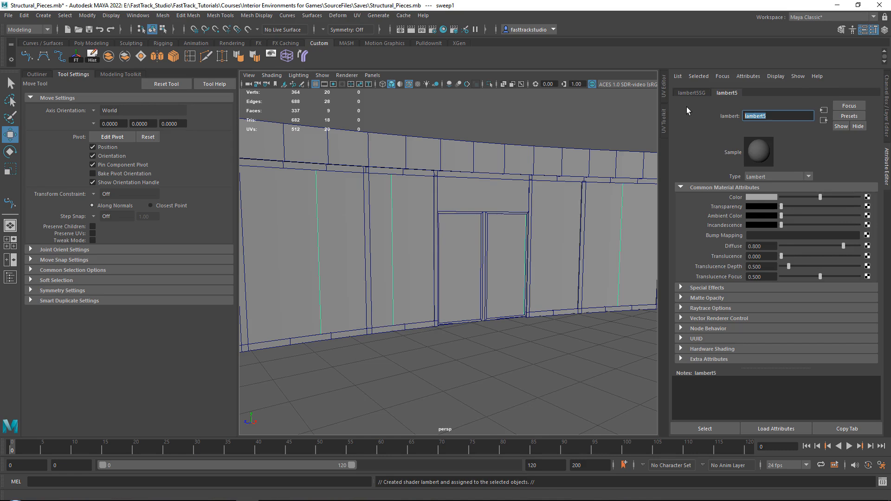
pyautogui.write('Fake_Glass')
pyautogui.press('Return')
pyautogui.click(529, 121)
# Look over the glazed storefront from the front and above, and save the scene
pyautogui.keyDown('alt'); pyautogui.moveTo(529, 121); pyautogui.dragTo(428, 177, button='right'); pyautogui.keyUp('alt')
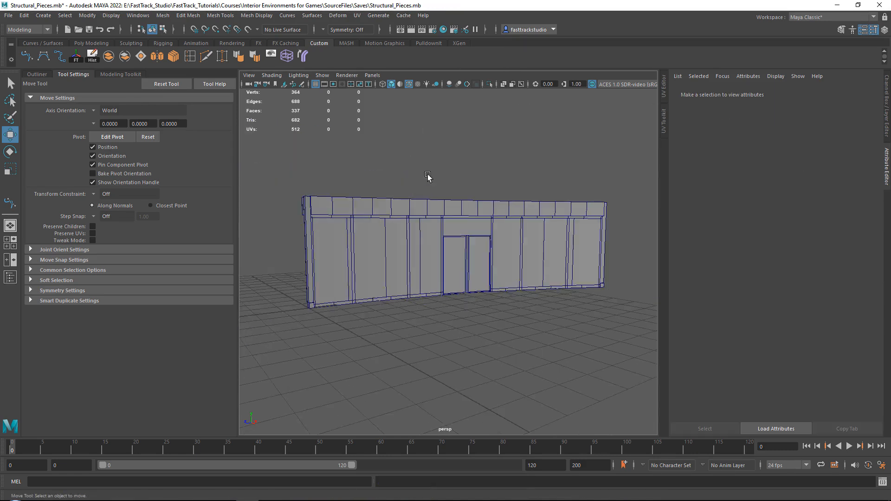
pyautogui.keyDown('alt'); pyautogui.moveTo(428, 177); pyautogui.dragTo(319, 235); pyautogui.keyUp('alt')
pyautogui.keyDown('alt'); pyautogui.moveTo(396, 279); pyautogui.dragTo(519, 267); pyautogui.keyUp('alt')
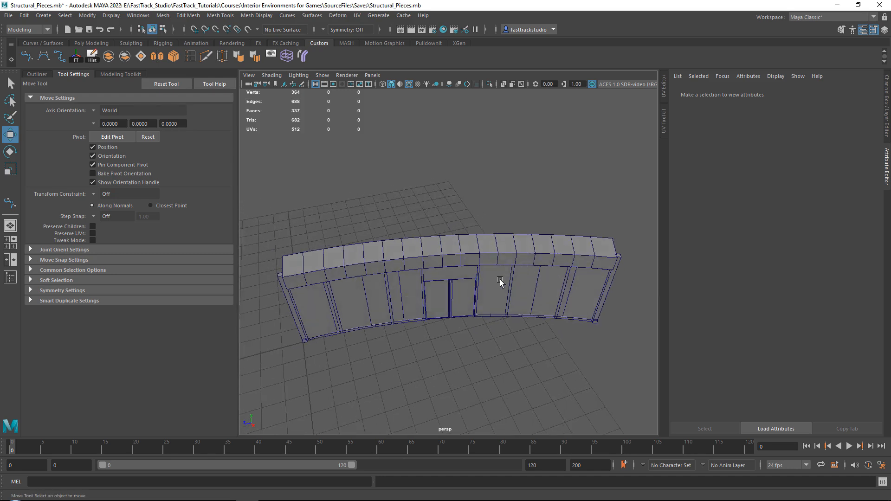
pyautogui.hotkey('ctrl', 's')
# Select the whole glazed storefront and export the selection as FBX over Generic_Store_01.fbx, dismissing the export warnings
pyautogui.keyDown('alt'); pyautogui.moveTo(427, 206); pyautogui.dragTo(358, 184, button='right'); pyautogui.keyUp('alt')
pyautogui.moveTo(321, 185); pyautogui.dragTo(658, 388)
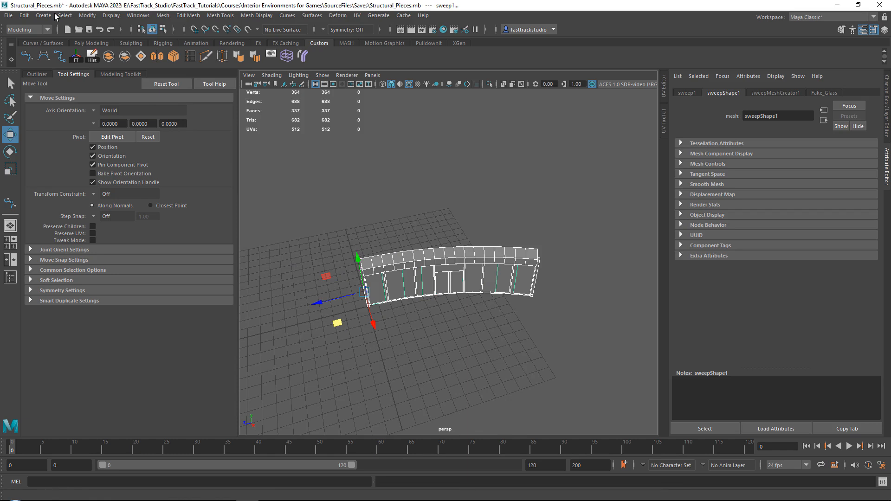
pyautogui.click(8, 15)
pyautogui.click(40, 149)
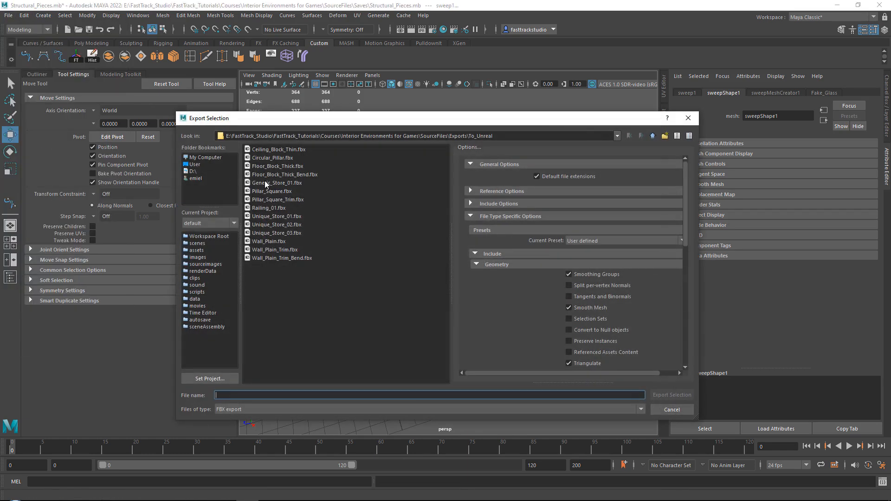
pyautogui.doubleClick(277, 183)
pyautogui.click(426, 282)
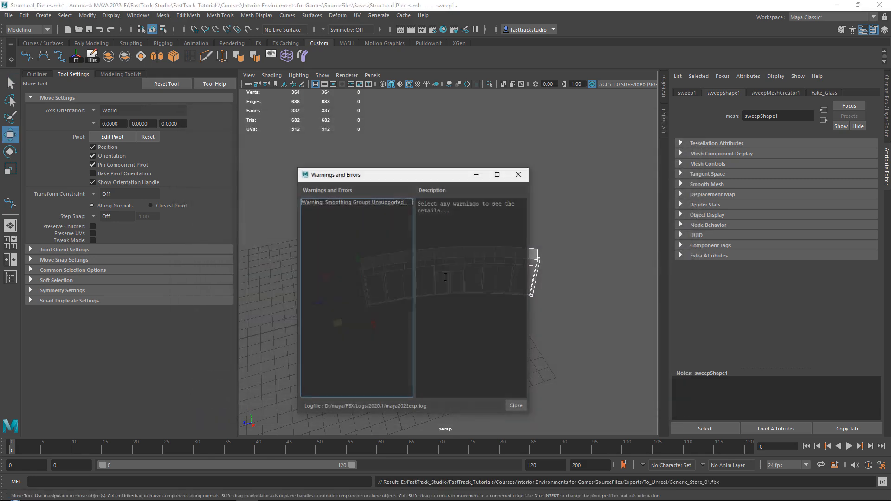
pyautogui.click(516, 406)
# Add the selected glass panel to the Generic_Store_01 layer, and switch visibility from that layer to Generic_Store_02
pyautogui.click(887, 131)
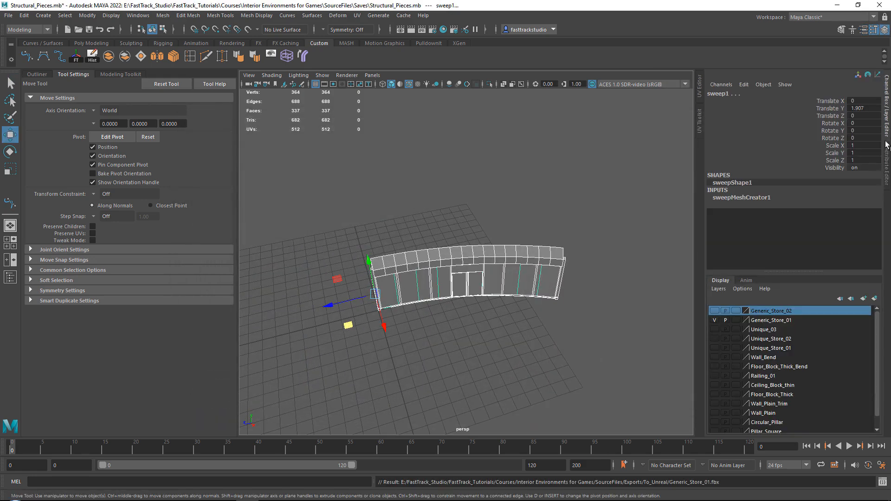
pyautogui.click(715, 320)
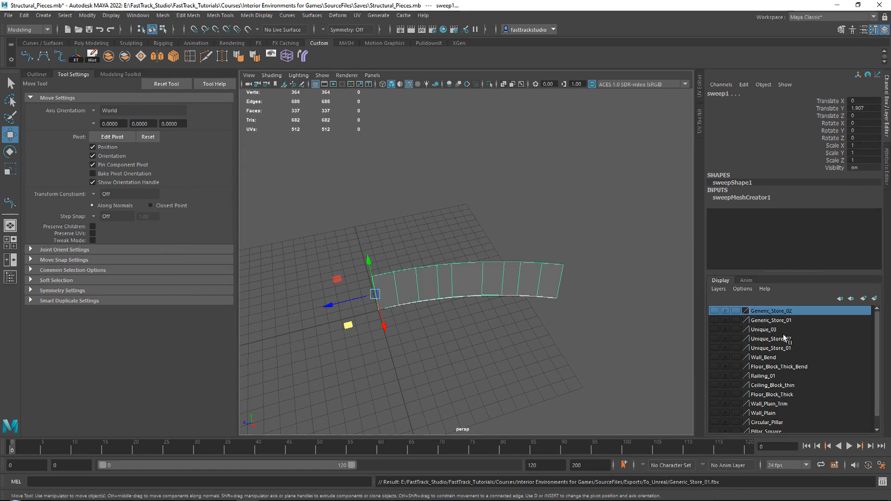
pyautogui.rightClick(780, 321)
pyautogui.click(792, 339)
pyautogui.click(715, 320)
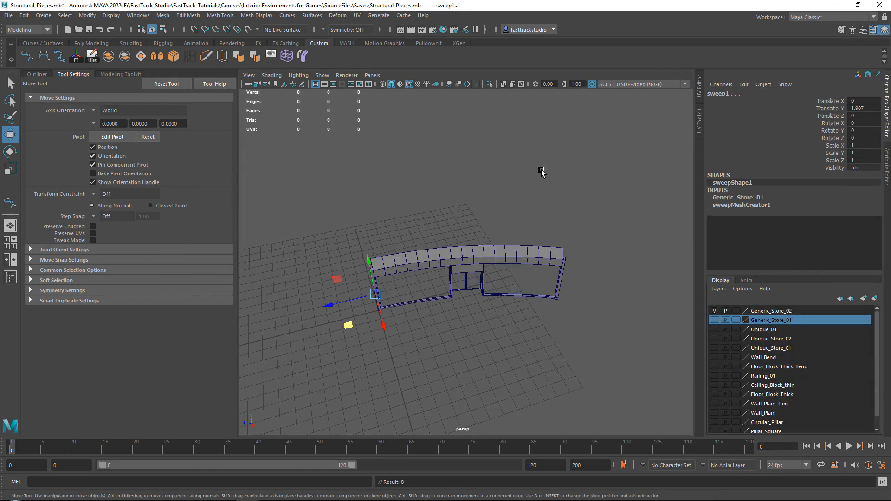
pyautogui.click(541, 172)
# Start a Bezier curve at the storefront's end post and run it along the first window bay's bottom rail to the door recess
pyautogui.scroll(3, 453, 265)
pyautogui.scroll(3, 416, 191)
pyautogui.keyDown('alt'); pyautogui.moveTo(417, 192); pyautogui.dragTo(484, 102, button='middle'); pyautogui.keyUp('alt')
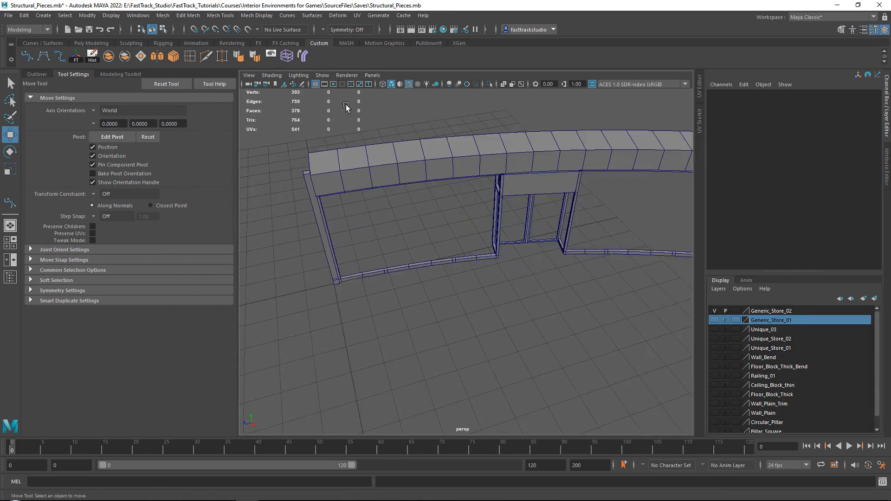
pyautogui.click(29, 56)
pyautogui.keyDown('alt'); pyautogui.moveTo(385, 230); pyautogui.dragTo(339, 281); pyautogui.keyUp('alt')
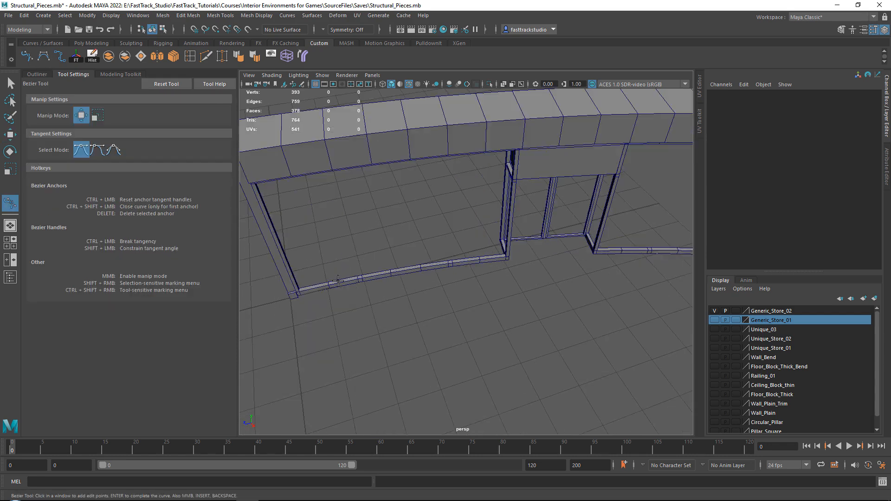
pyautogui.click(299, 293)
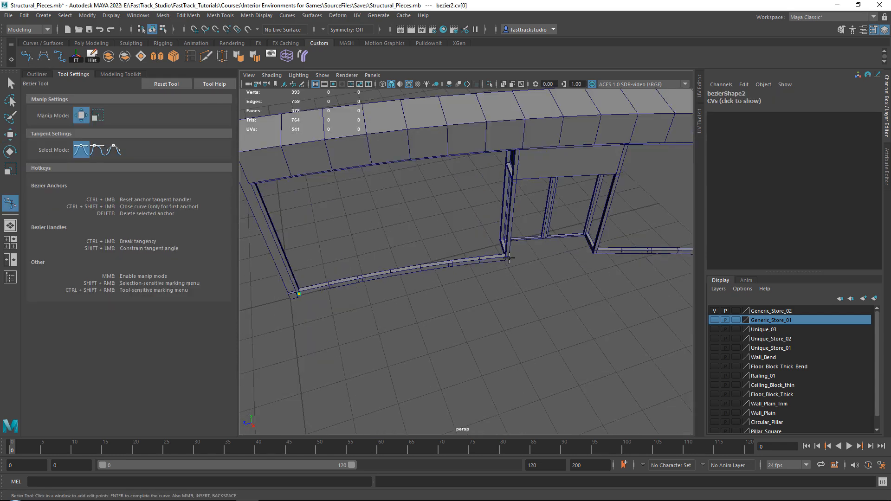
pyautogui.moveTo(506, 259); pyautogui.dragTo(484, 262)
# Continue the Bezier curve around the door recess corners and along the second window bay to the far end post, and finish it
pyautogui.scroll(5, 483, 262)
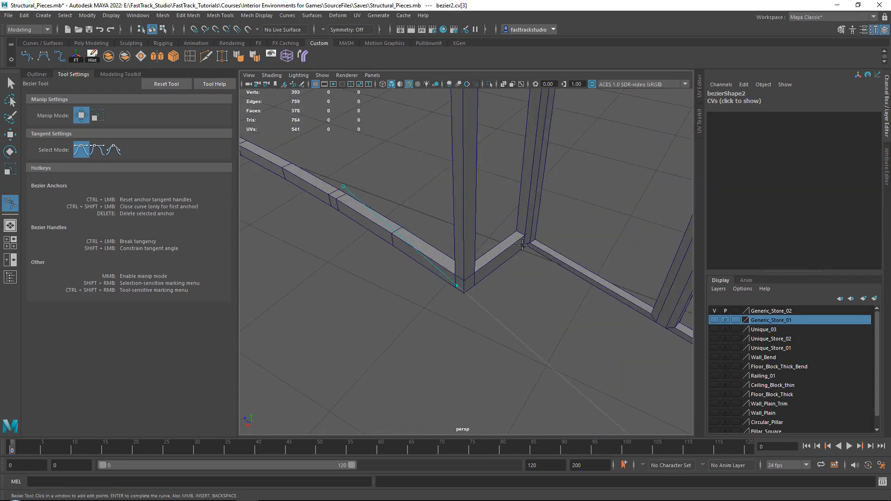
pyautogui.click(530, 237)
pyautogui.keyDown('alt'); pyautogui.moveTo(529, 237); pyautogui.dragTo(557, 222); pyautogui.keyUp('alt')
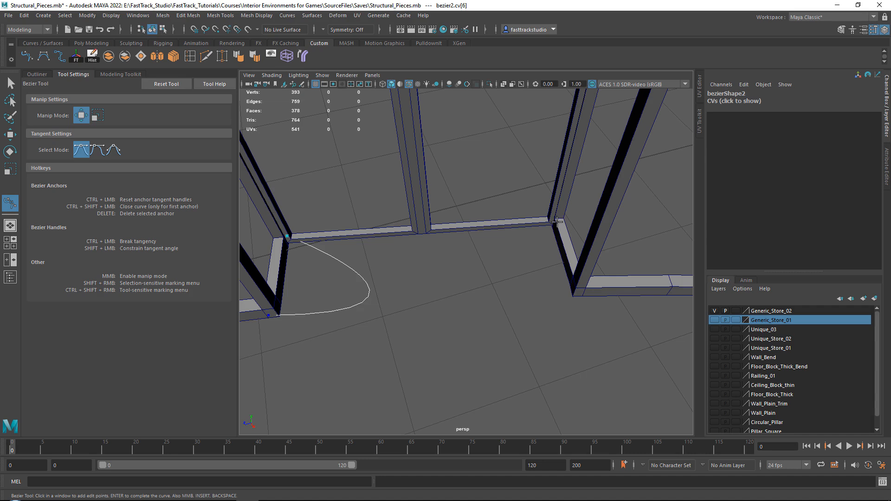
pyautogui.click(578, 291)
pyautogui.scroll(-5, 623, 289)
pyautogui.keyDown('alt'); pyautogui.moveTo(623, 289); pyautogui.dragTo(392, 241, button='middle'); pyautogui.keyUp('alt')
pyautogui.keyDown('alt'); pyautogui.moveTo(506, 241); pyautogui.dragTo(575, 263, button='middle'); pyautogui.keyUp('alt')
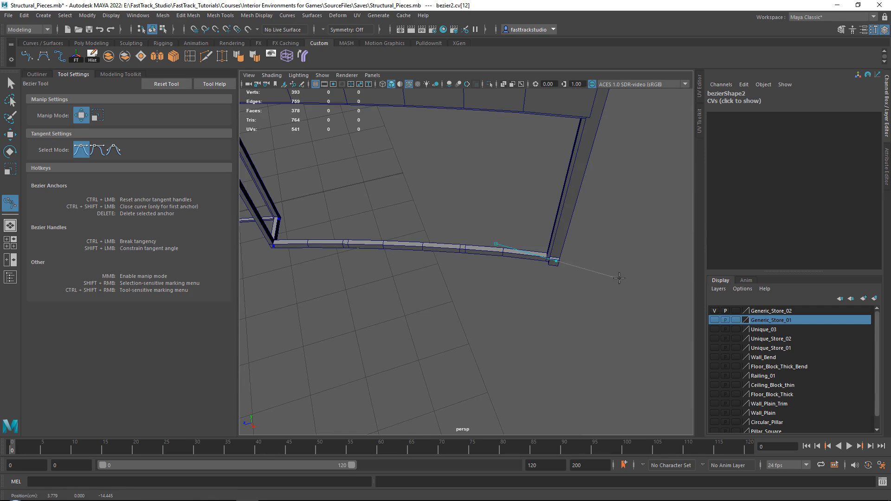
pyautogui.press('w')
# Switch the new curve to object selection and isolate it in the viewport
pyautogui.keyDown('alt'); pyautogui.moveTo(328, 230); pyautogui.dragTo(627, 265, button='middle'); pyautogui.keyUp('alt')
pyautogui.keyDown('alt'); pyautogui.moveTo(627, 264); pyautogui.dragTo(457, 272); pyautogui.keyUp('alt')
pyautogui.moveTo(541, 264); pyautogui.dragTo(510, 281, button='right')
pyautogui.keyDown('alt'); pyautogui.moveTo(508, 288); pyautogui.dragTo(435, 324); pyautogui.keyUp('alt')
pyautogui.keyDown('alt'); pyautogui.moveTo(437, 260); pyautogui.dragTo(515, 300); pyautogui.keyUp('alt')
pyautogui.moveTo(514, 264); pyautogui.dragTo(551, 260, button='right')
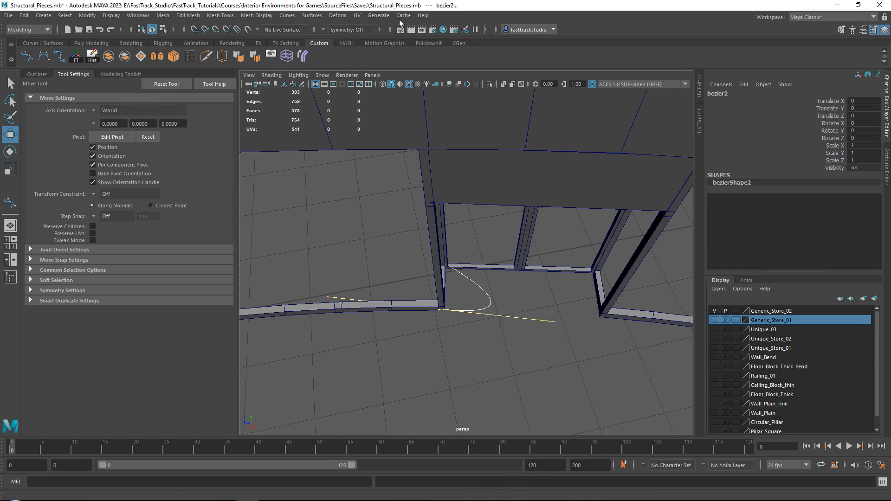
pyautogui.click(489, 84)
# Enter control vertex editing on the isolated curve and convert its anchors at the door recess to Bezier Corner
pyautogui.moveTo(460, 231); pyautogui.dragTo(404, 232, button='right')
pyautogui.keyDown('alt'); pyautogui.moveTo(410, 285); pyautogui.dragTo(418, 254, button='middle'); pyautogui.keyUp('alt')
pyautogui.scroll(3, 418, 255)
pyautogui.keyDown('alt'); pyautogui.moveTo(483, 306); pyautogui.dragTo(472, 250); pyautogui.keyUp('alt')
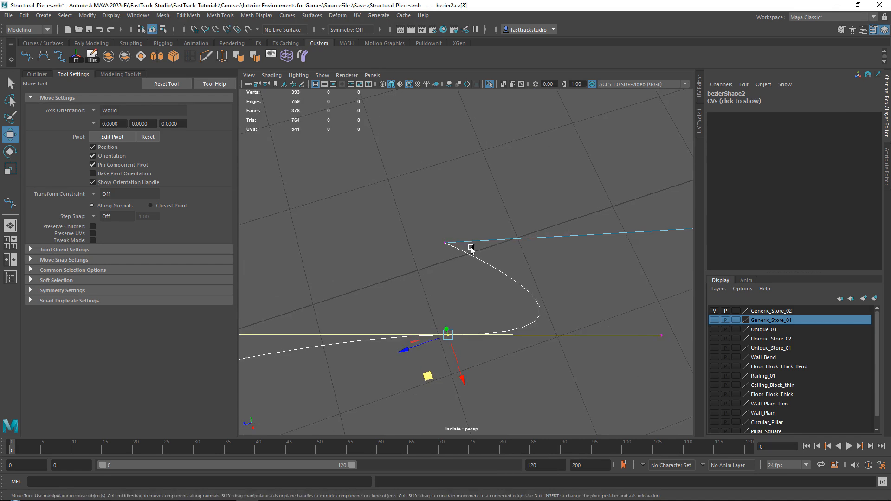
pyautogui.keyDown('alt'); pyautogui.moveTo(478, 281); pyautogui.dragTo(436, 248, button='middle'); pyautogui.keyUp('alt')
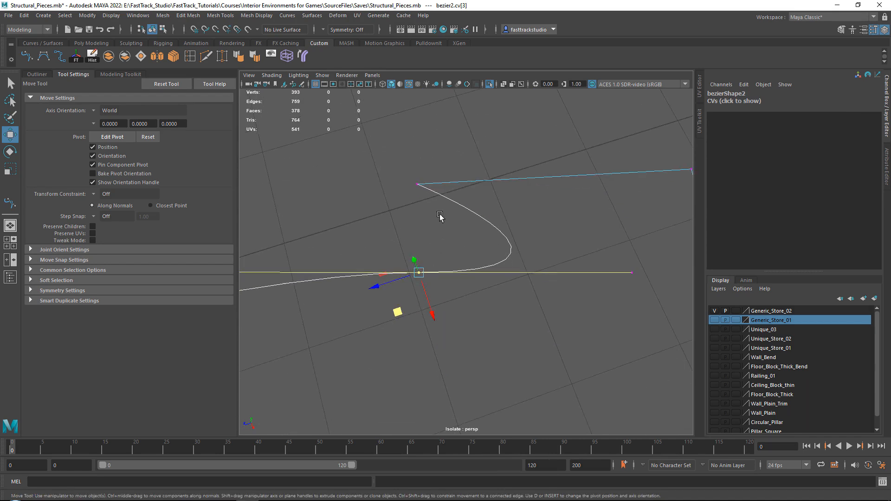
pyautogui.keyDown('shift'); pyautogui.rightClick(445, 229); pyautogui.keyUp('shift')
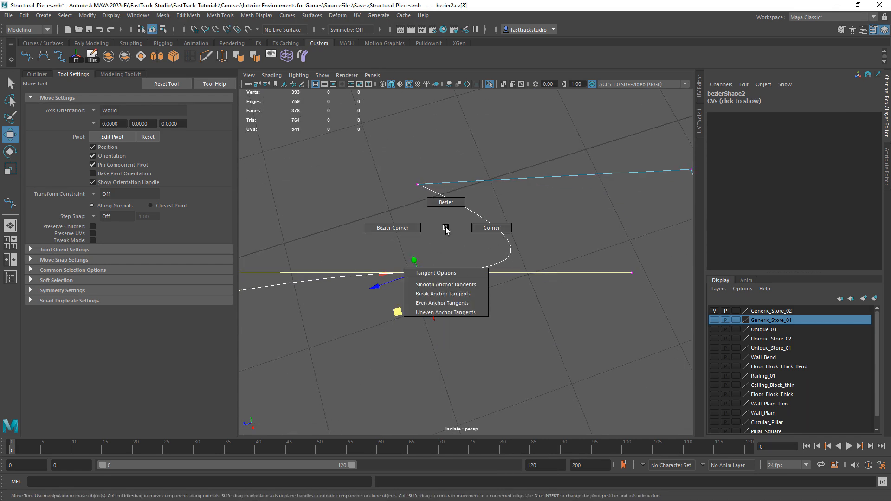
pyautogui.click(404, 229)
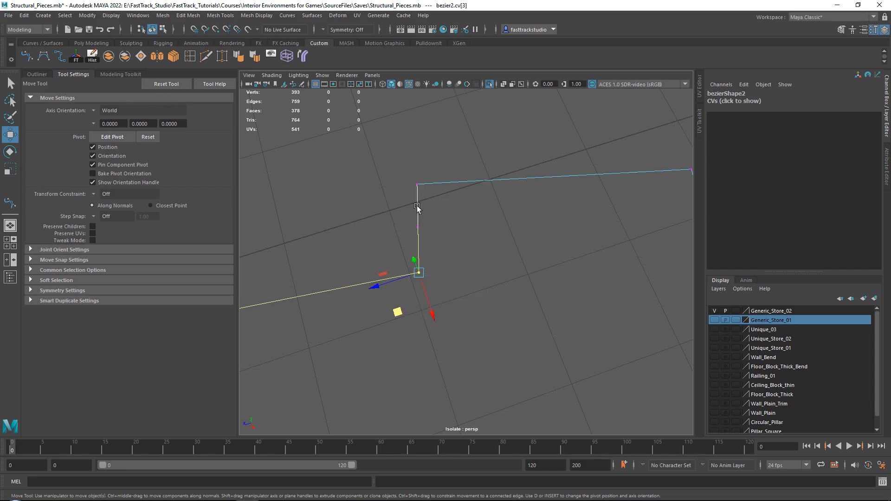
# Move the tangent handle of the first window bay's segment to bow the curve, and turn off isolation
pyautogui.scroll(-5, 394, 269)
pyautogui.keyDown('alt'); pyautogui.moveTo(394, 268); pyautogui.dragTo(510, 245, button='middle'); pyautogui.keyUp('alt')
pyautogui.keyDown('alt'); pyautogui.moveTo(470, 272); pyautogui.dragTo(423, 291, button='middle'); pyautogui.keyUp('alt')
pyautogui.moveTo(391, 258); pyautogui.dragTo(436, 320)
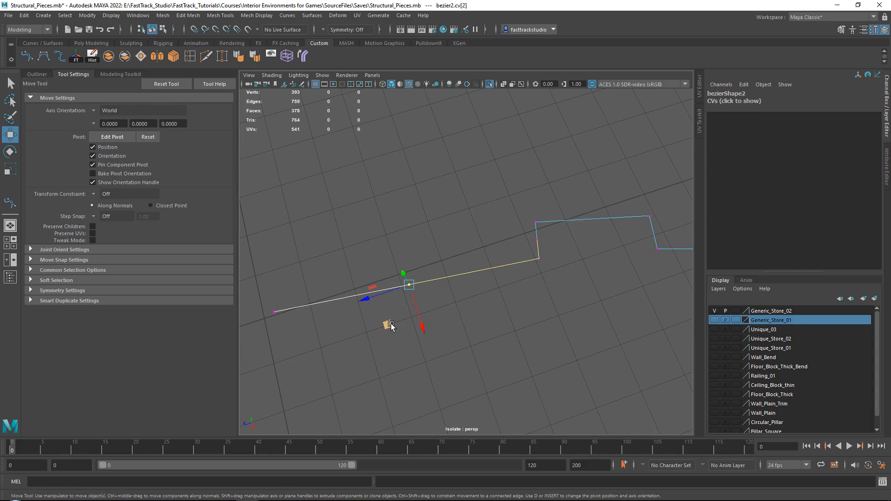
pyautogui.moveTo(391, 327); pyautogui.dragTo(394, 293, button='middle')
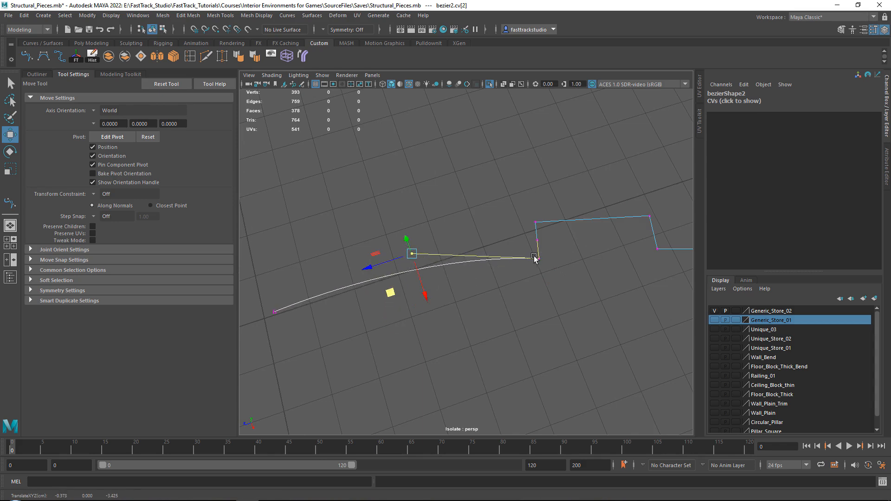
pyautogui.click(490, 84)
# Return to object selection and create a sweep mesh from the Bezier curve
pyautogui.keyDown('alt'); pyautogui.moveTo(466, 289); pyautogui.dragTo(483, 253); pyautogui.keyUp('alt')
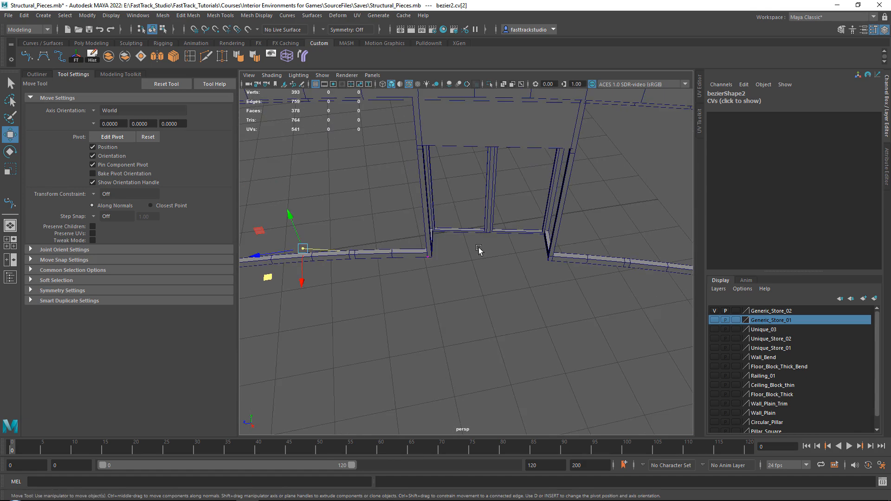
pyautogui.rightClick(484, 252)
pyautogui.moveTo(489, 248); pyautogui.dragTo(517, 239, button='right')
pyautogui.keyDown('alt'); pyautogui.moveTo(473, 271); pyautogui.dragTo(520, 246); pyautogui.keyUp('alt')
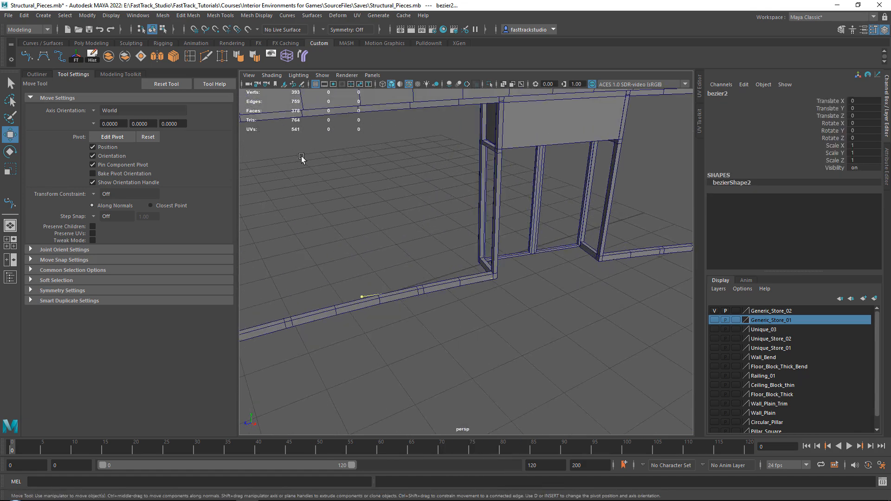
pyautogui.click(35, 17)
pyautogui.click(46, 98)
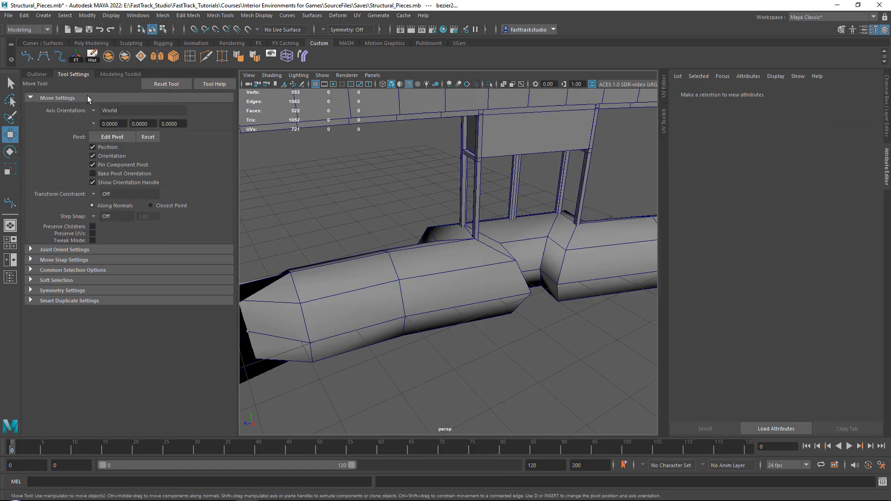
# Give the sweep a Line profile rotated 90 degrees with a profile scale of about 2.057
pyautogui.click(752, 164)
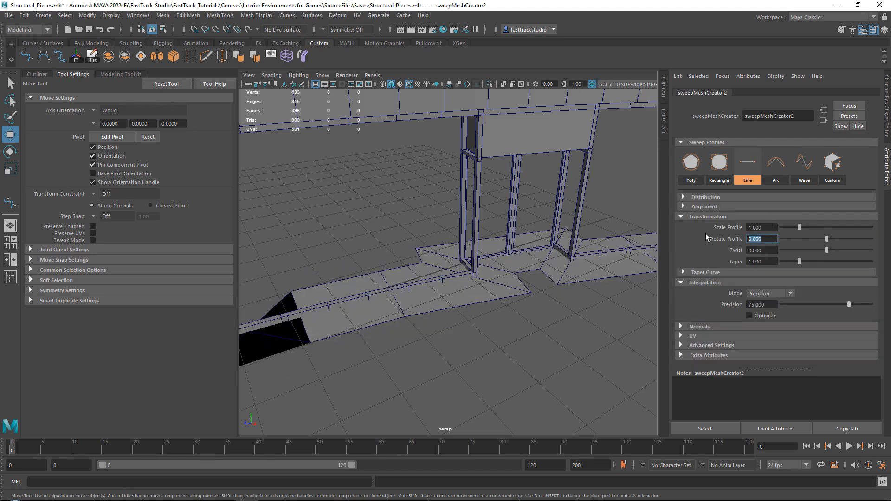
pyautogui.write('90')
pyautogui.press('Return')
pyautogui.moveTo(799, 227); pyautogui.dragTo(818, 234)
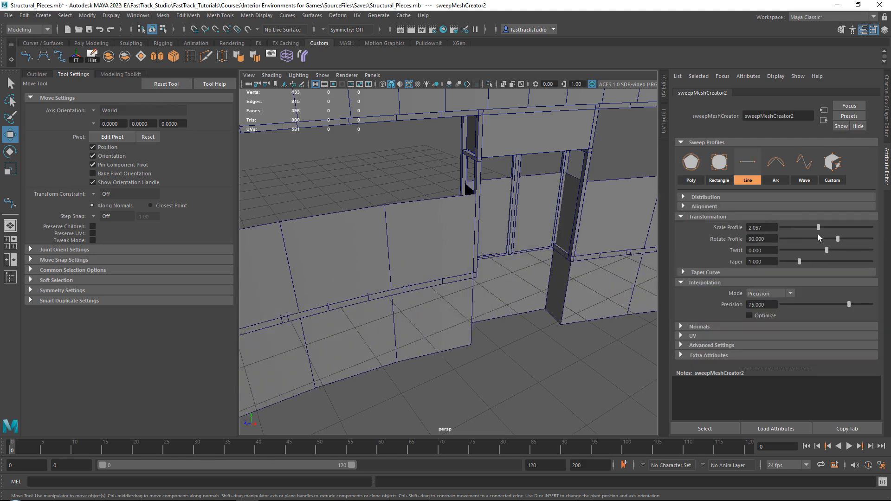
# Select the bezier2 curve driving the swept panel and switch it to control vertex editing
pyautogui.keyDown('alt'); pyautogui.moveTo(515, 277); pyautogui.dragTo(519, 257); pyautogui.keyUp('alt')
pyautogui.keyDown('alt'); pyautogui.moveTo(390, 271); pyautogui.dragTo(483, 271, button='middle'); pyautogui.keyUp('alt')
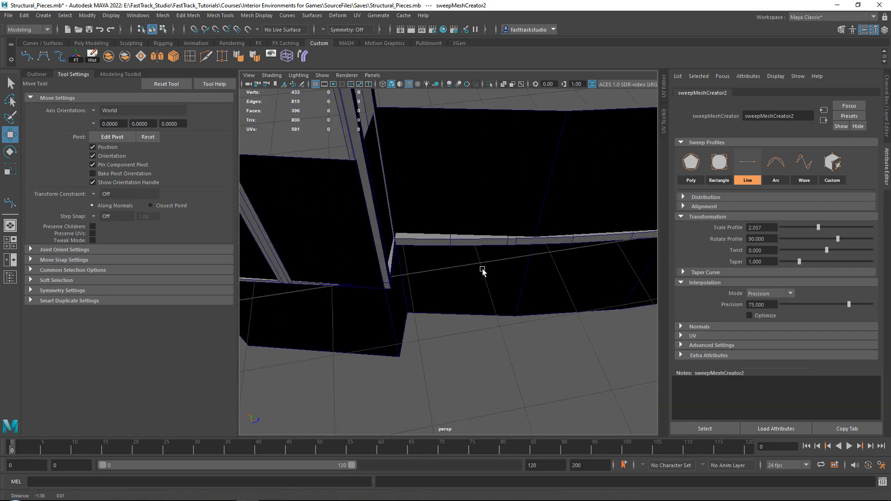
pyautogui.click(421, 273)
pyautogui.keyDown('alt'); pyautogui.moveTo(414, 240); pyautogui.dragTo(368, 239); pyautogui.keyUp('alt')
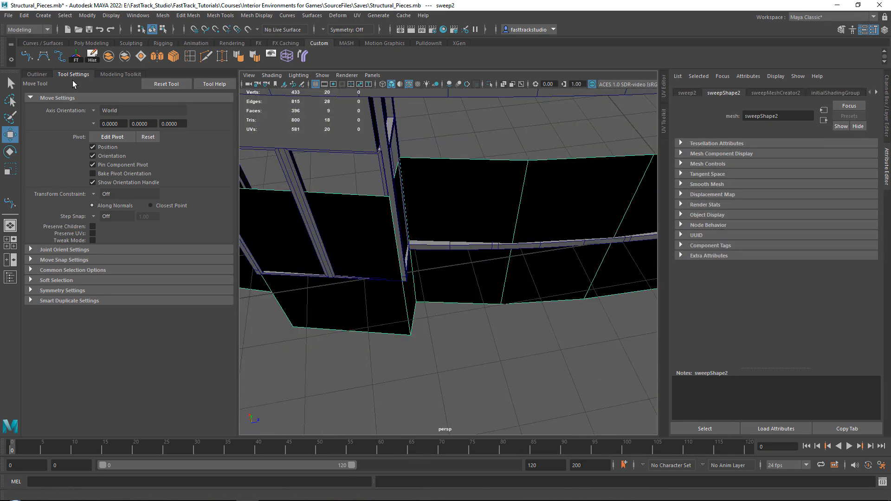
pyautogui.click(37, 75)
pyautogui.scroll(-10, 93, 265)
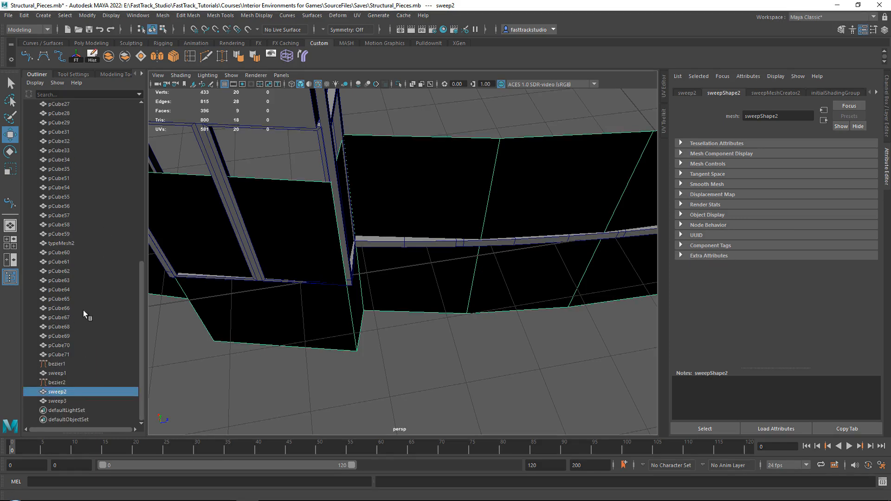
pyautogui.click(58, 384)
pyautogui.keyDown('alt'); pyautogui.moveTo(450, 294); pyautogui.dragTo(393, 326); pyautogui.keyUp('alt')
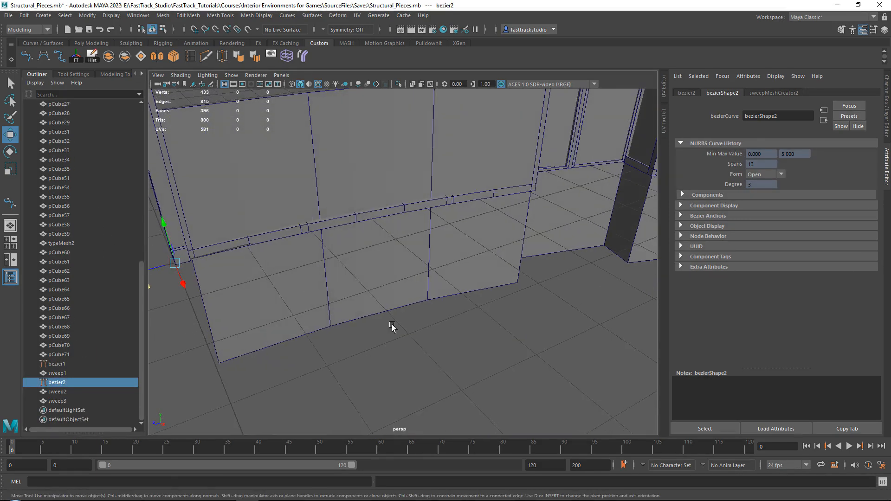
pyautogui.moveTo(497, 269); pyautogui.dragTo(465, 267, button='right')
# Move the curve's start point so the swept panel lines up with the first end post
pyautogui.keyDown('alt'); pyautogui.moveTo(483, 245); pyautogui.dragTo(467, 269); pyautogui.keyUp('alt')
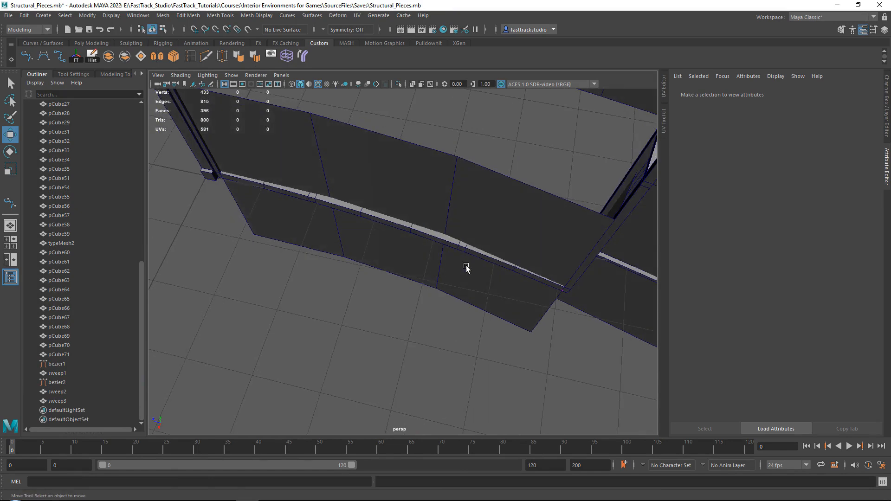
pyautogui.keyDown('alt'); pyautogui.moveTo(487, 349); pyautogui.dragTo(374, 350, button='middle'); pyautogui.keyUp('alt')
pyautogui.click(434, 284)
pyautogui.keyDown('alt'); pyautogui.moveTo(346, 260); pyautogui.dragTo(414, 282, button='middle'); pyautogui.keyUp('alt')
pyautogui.moveTo(441, 163); pyautogui.dragTo(291, 277)
pyautogui.moveTo(370, 249); pyautogui.dragTo(215, 208)
pyautogui.moveTo(225, 293); pyautogui.dragTo(224, 293, button='middle')
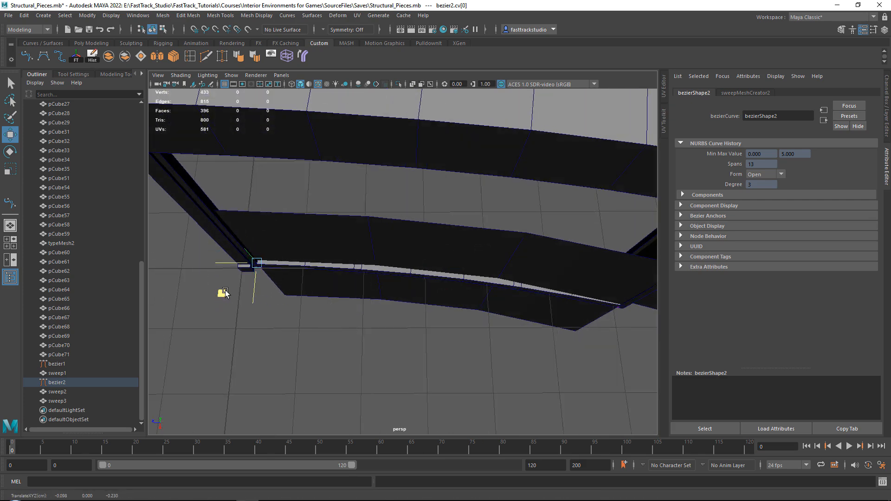
# Adjust the curve's control points at the door recess so the panel follows the door frame
pyautogui.keyDown('alt'); pyautogui.moveTo(225, 292); pyautogui.dragTo(405, 265); pyautogui.keyUp('alt')
pyautogui.keyDown('alt'); pyautogui.moveTo(317, 255); pyautogui.dragTo(237, 263); pyautogui.keyUp('alt')
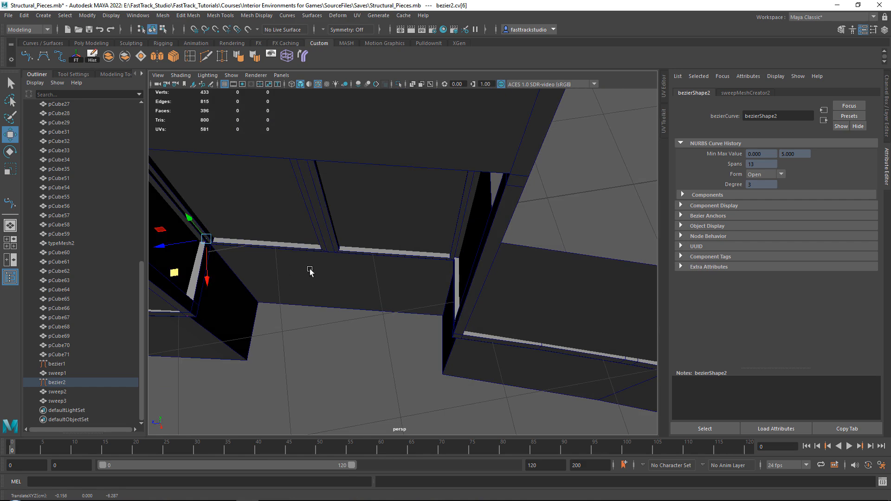
pyautogui.scroll(5, 427, 235)
pyautogui.scroll(4, 348, 275)
pyautogui.keyDown('alt'); pyautogui.moveTo(348, 275); pyautogui.dragTo(376, 269); pyautogui.keyUp('alt')
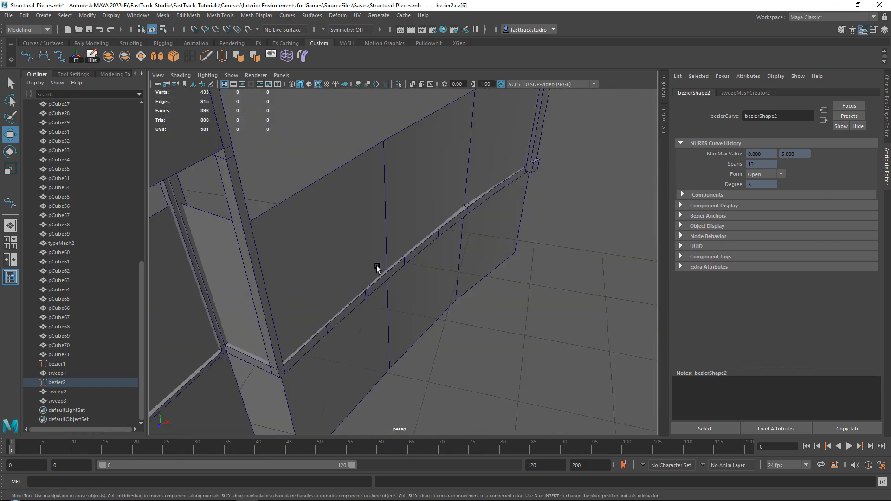
# Pick the curve's end point at the far post and move its tangent handle so the panel follows the curved bottom rail
pyautogui.click(274, 371)
pyautogui.keyDown('alt'); pyautogui.moveTo(466, 257); pyautogui.dragTo(476, 271); pyautogui.keyUp('alt')
pyautogui.click(602, 172)
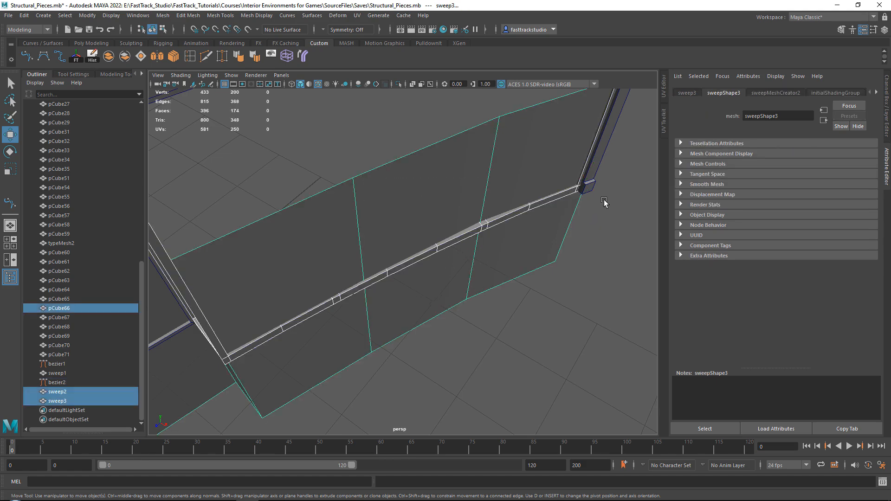
pyautogui.hotkey('ctrl', 'z')
pyautogui.moveTo(521, 231)
pyautogui.keyDown('alt'); pyautogui.mouseDown()
pyautogui.moveTo(537, 235)
pyautogui.moveTo(523, 238)
pyautogui.mouseUp(); pyautogui.keyUp('alt')
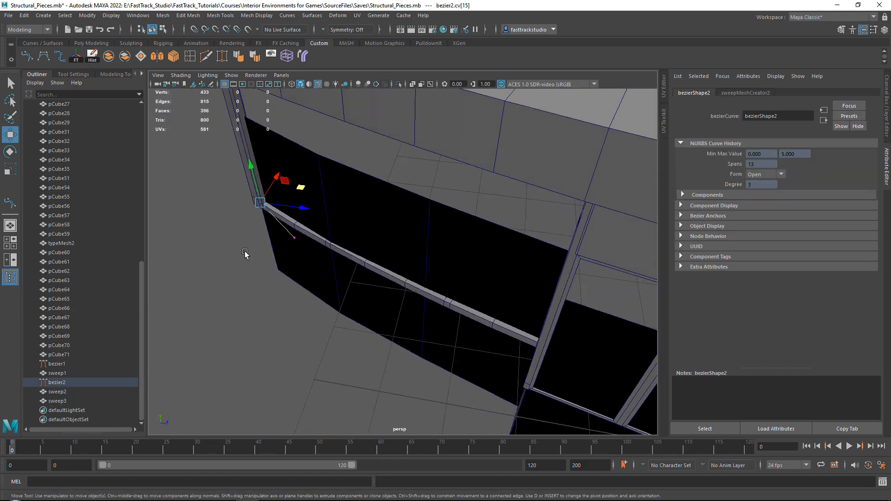
pyautogui.click(294, 238)
pyautogui.keyDown('alt'); pyautogui.moveTo(294, 237); pyautogui.dragTo(508, 270); pyautogui.keyUp('alt')
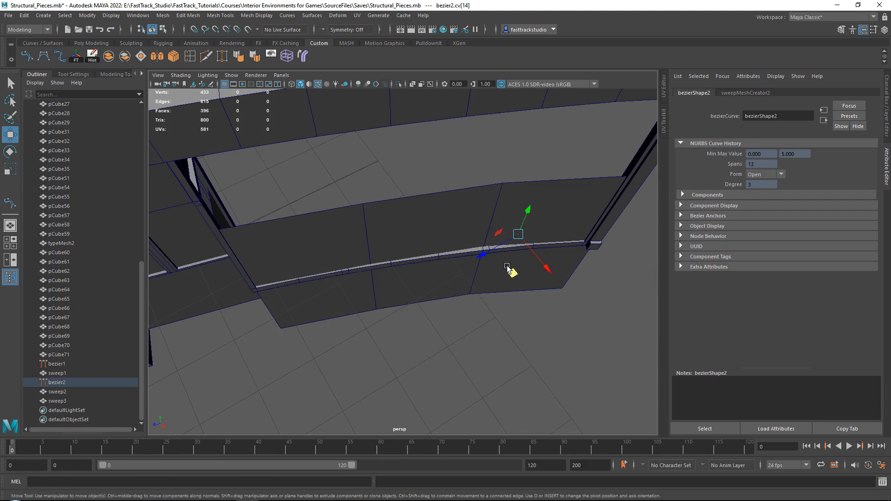
pyautogui.moveTo(507, 268); pyautogui.dragTo(494, 274, button='middle')
# Select the swept glass panel and open its sweepMeshCreator2 settings
pyautogui.keyDown('alt'); pyautogui.moveTo(495, 274); pyautogui.dragTo(354, 235); pyautogui.keyUp('alt')
pyautogui.click(492, 174)
pyautogui.press('f')
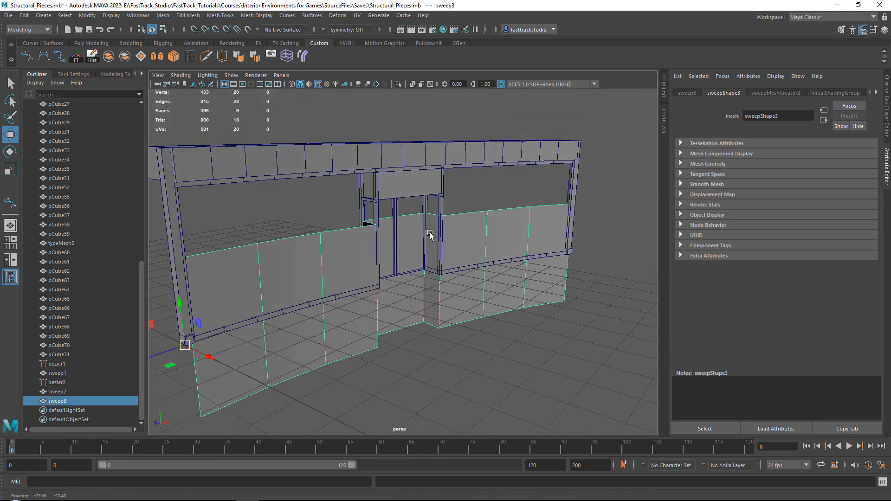
pyautogui.click(887, 133)
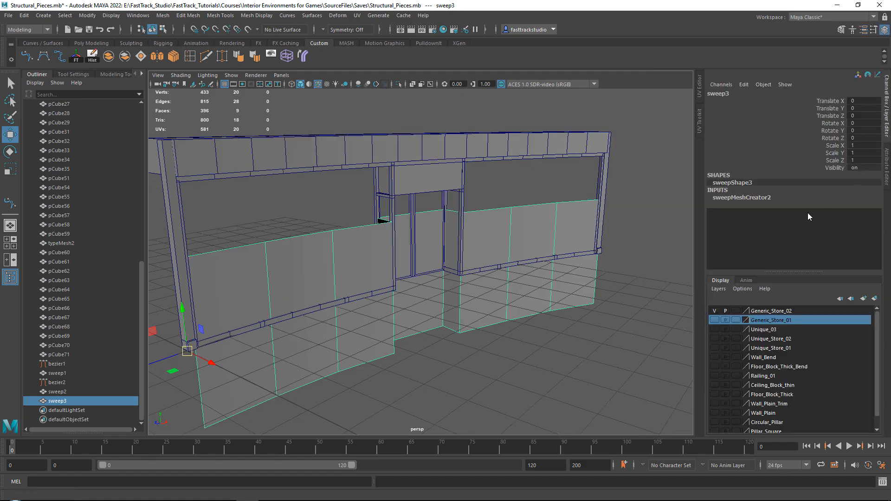
pyautogui.click(888, 167)
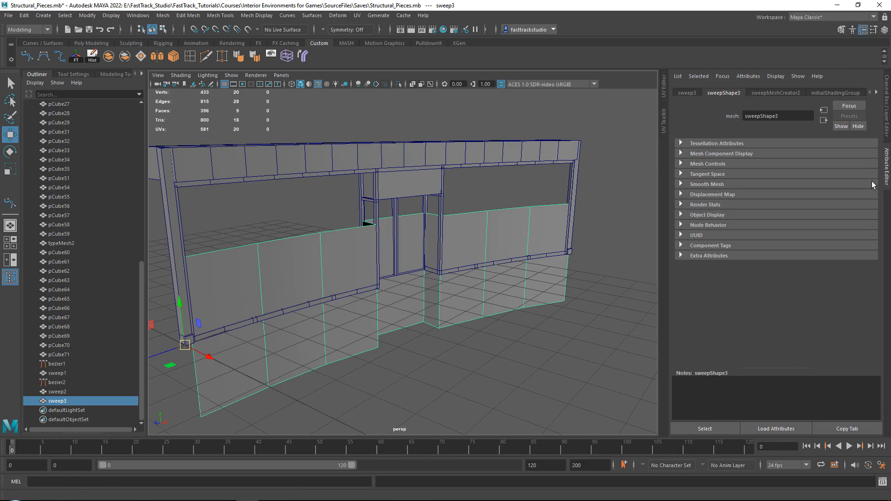
pyautogui.click(691, 94)
pyautogui.click(731, 92)
pyautogui.click(765, 94)
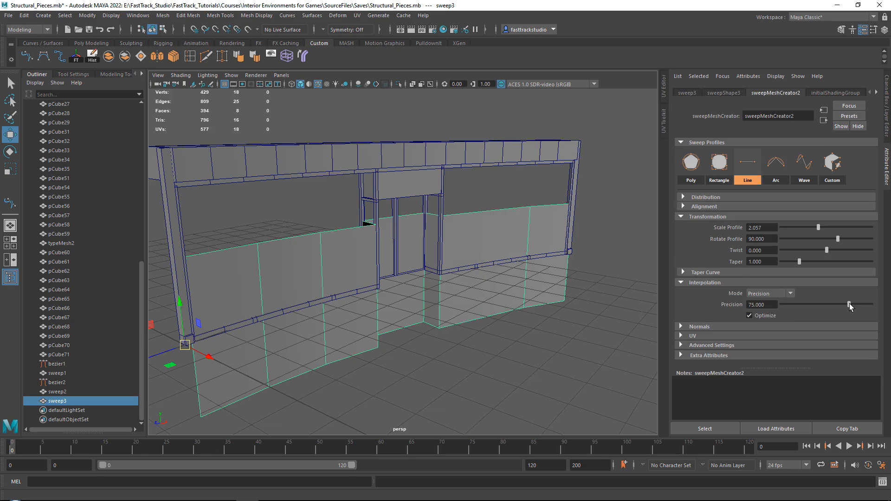
# Raise the interpolation precision of the selected storefront sweep mesh to 100
pyautogui.moveTo(850, 306); pyautogui.dragTo(871, 304)
pyautogui.keyDown('alt'); pyautogui.moveTo(581, 297); pyautogui.dragTo(255, 201); pyautogui.keyUp('alt')
pyautogui.click(245, 275)
pyautogui.click(296, 254)
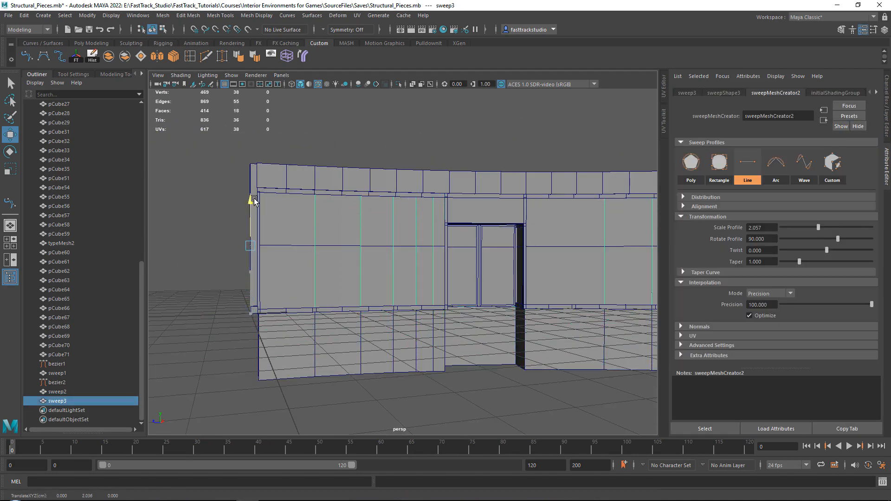
pyautogui.click(445, 325)
pyautogui.hotkey('ctrl', 'z')
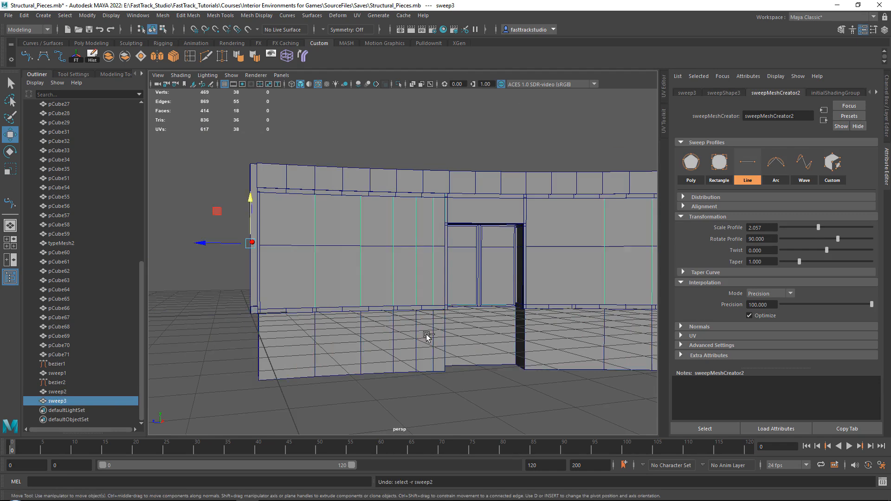
pyautogui.hotkey('ctrl', 'z')
# Delete the construction history of both overlapping storefront sweep meshes, sweep2 and sweep3
pyautogui.keyDown('shift'); pyautogui.click(341, 258); pyautogui.keyUp('shift')
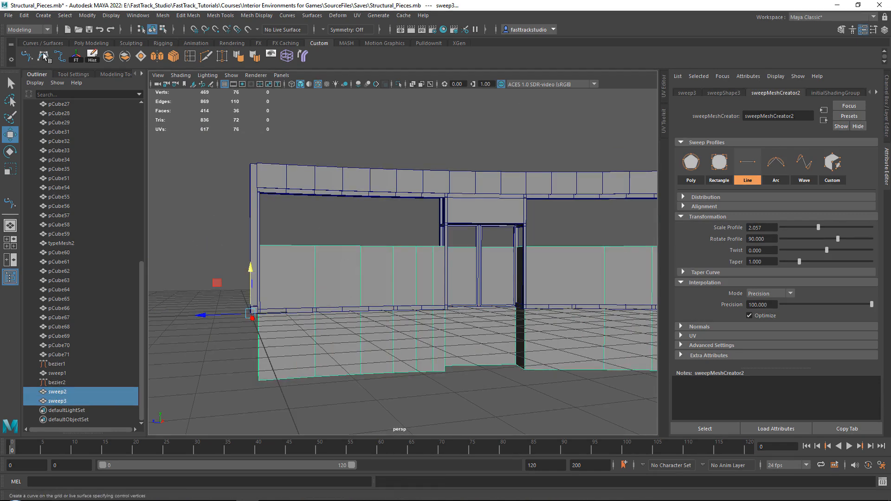
pyautogui.click(93, 55)
pyautogui.click(377, 239)
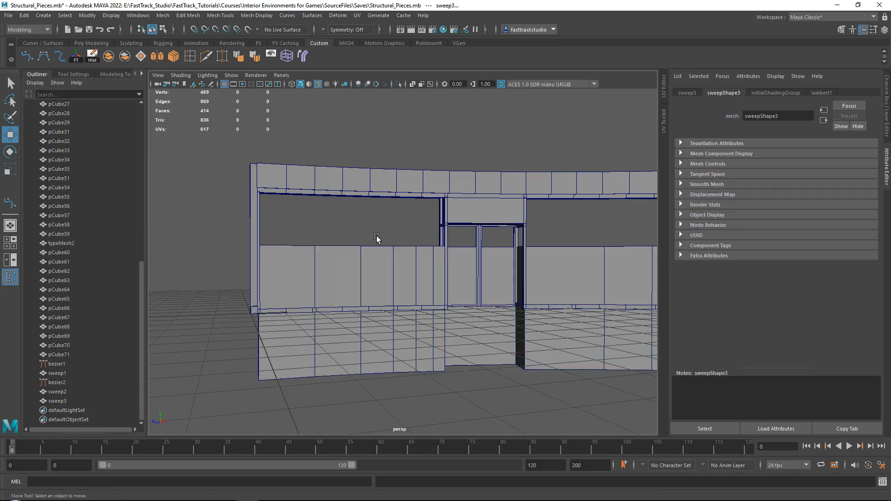
# Raise sweep3 until it fills the storefront window openings, and delete the leftover lower sweep2 mesh
pyautogui.moveTo(250, 273); pyautogui.dragTo(250, 209)
pyautogui.click(370, 353)
pyautogui.press('Delete')
# Assign the existing Fake_Glass material to the sweep3 window mesh
pyautogui.click(251, 218)
pyautogui.press('f')
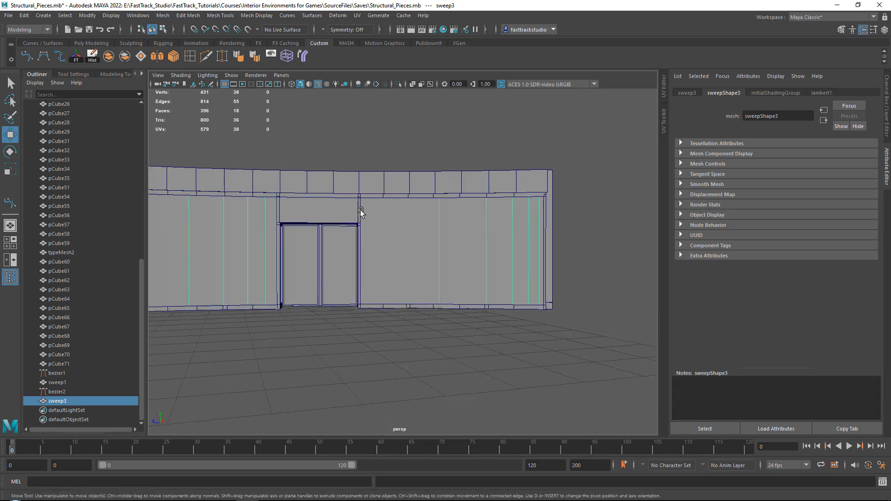
pyautogui.keyDown('alt'); pyautogui.moveTo(361, 211); pyautogui.dragTo(404, 215); pyautogui.keyUp('alt')
pyautogui.rightClick(405, 215)
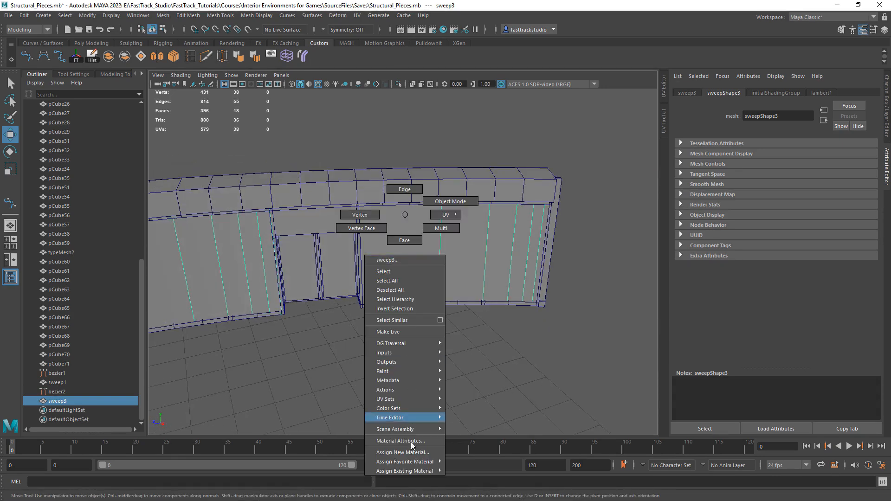
pyautogui.moveTo(408, 472)
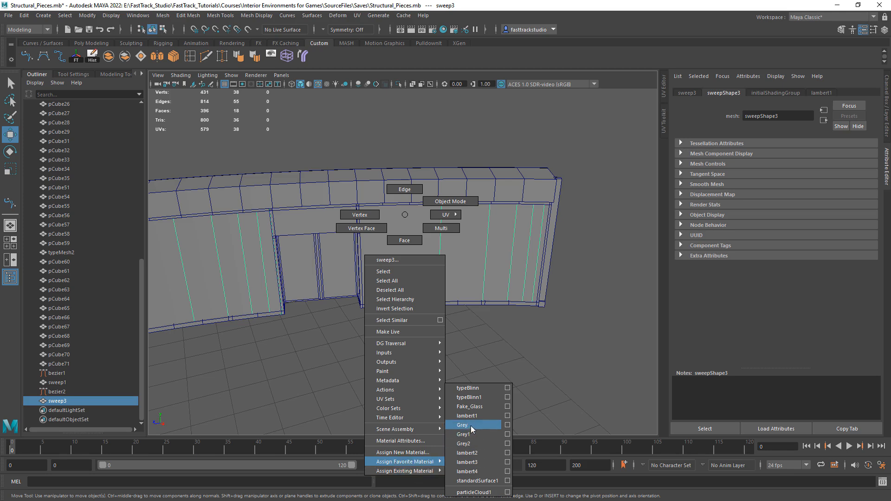
pyautogui.click(477, 407)
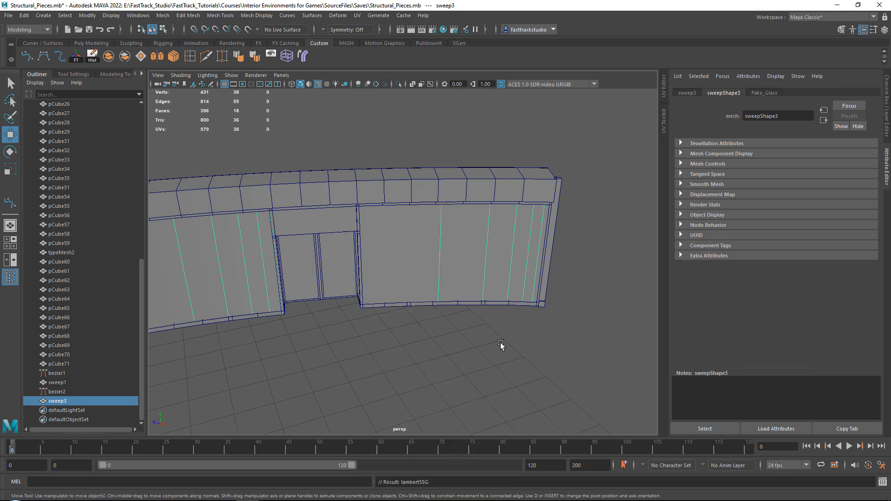
pyautogui.click(502, 344)
# Export the complete curved storefront as Generic_Store_02.fbx into the To_Unreal folder, and save the scene
pyautogui.scroll(-5, 506, 339)
pyautogui.moveTo(213, 153); pyautogui.dragTo(584, 367)
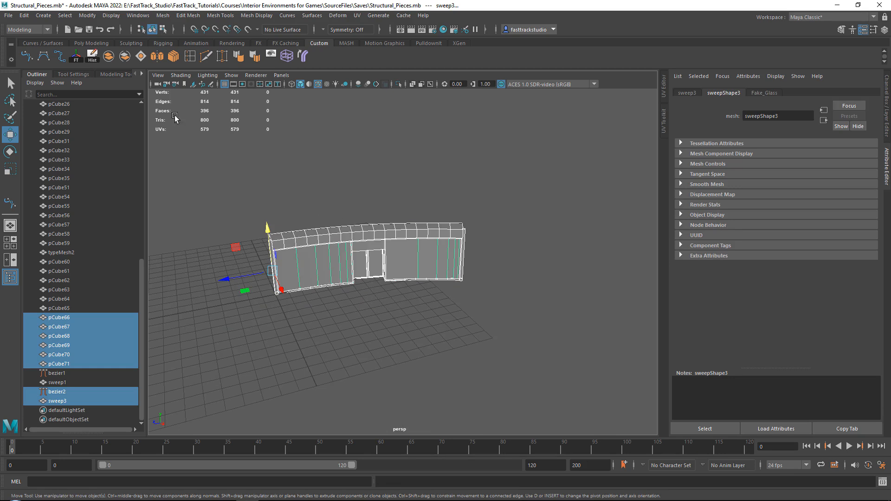
pyautogui.click(9, 15)
pyautogui.click(40, 146)
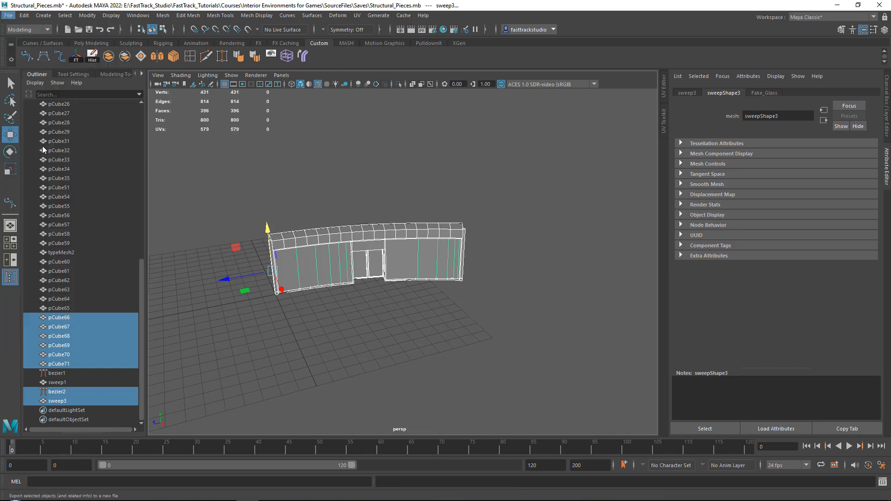
pyautogui.click(283, 182)
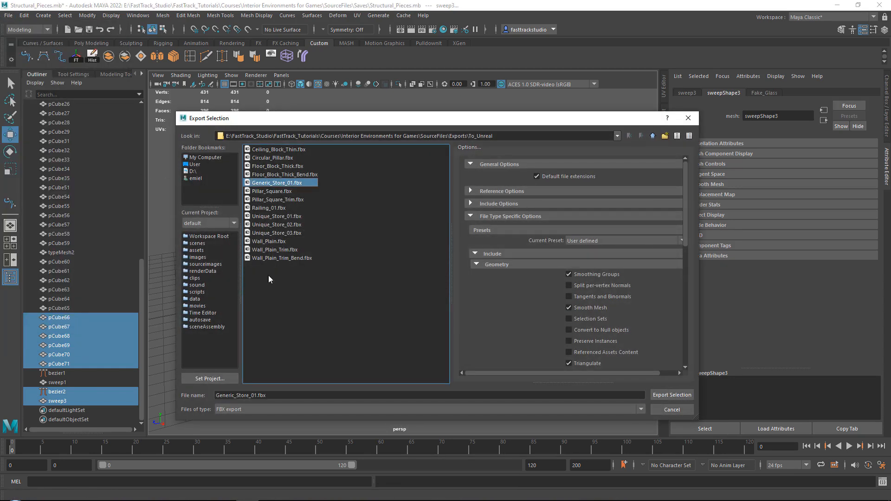
pyautogui.click(262, 396)
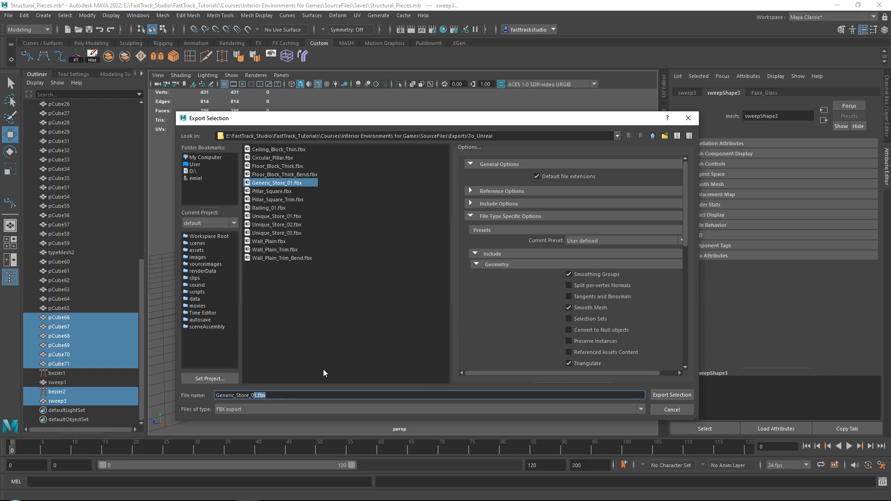
pyautogui.write('2')
pyautogui.click(672, 395)
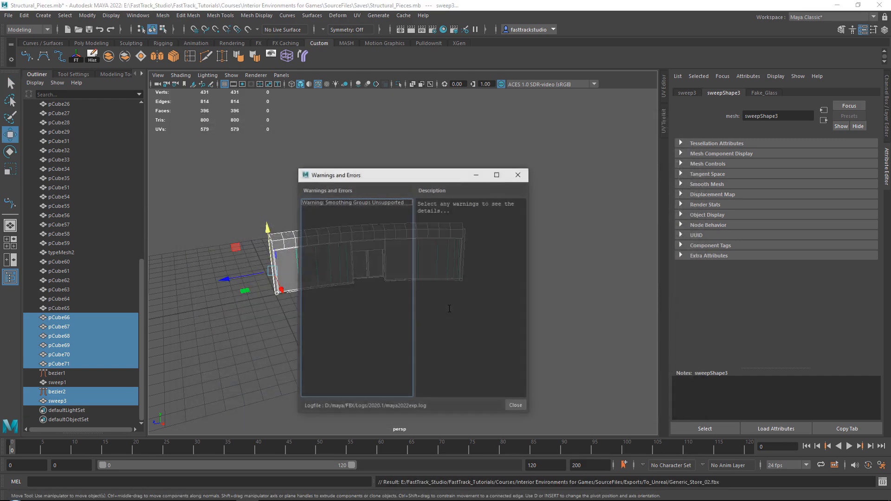
pyautogui.click(516, 406)
pyautogui.click(531, 324)
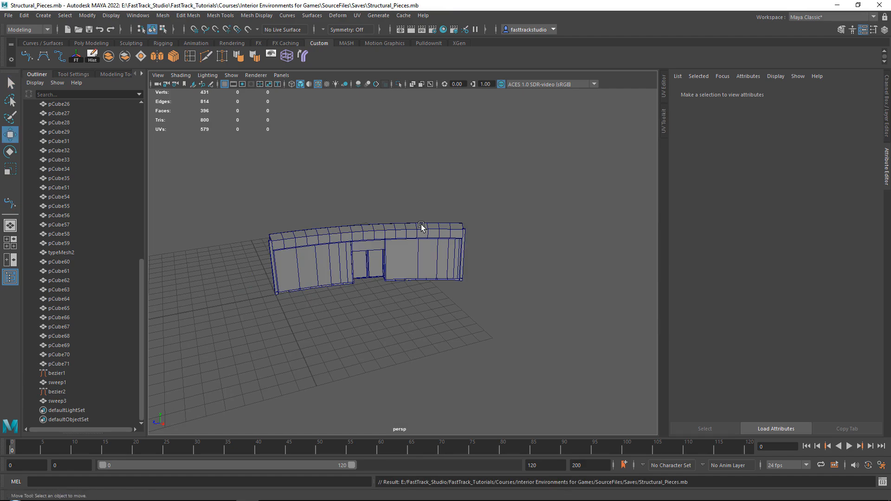
# Switch to Unreal Engine and import the exported generic store FBX meshes into Interior_Environment's Assets folder
pyautogui.hotkey('alt', 'Tab')
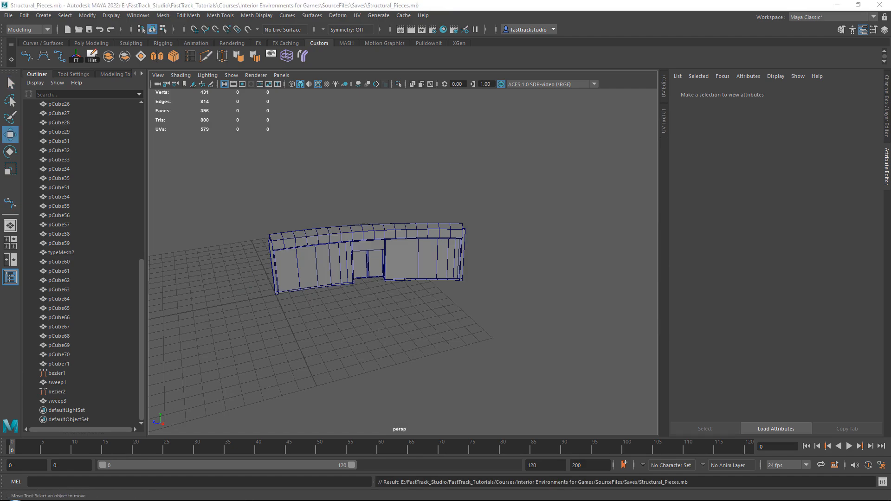
pyautogui.click(38, 400)
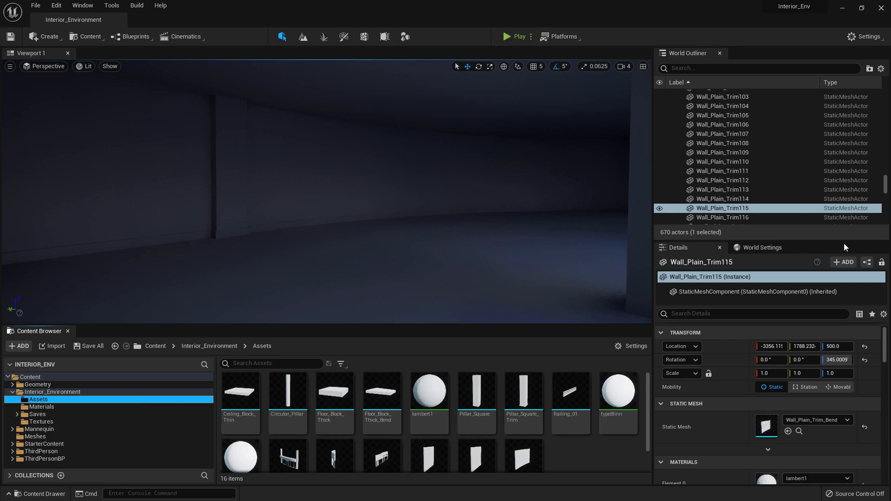
pyautogui.moveTo(597, 442); pyautogui.dragTo(597, 442)
pyautogui.click(431, 431)
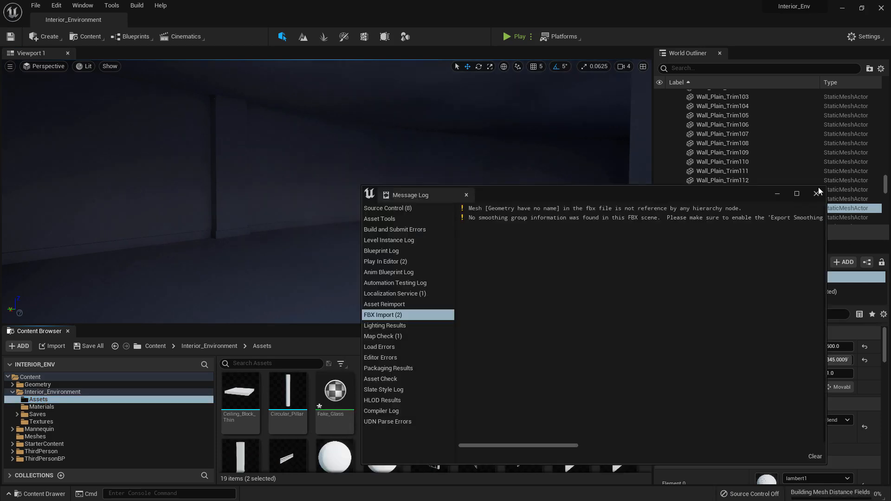
# In the Plain_Master material, add a scalar parameter named Metallic, connect it to the Metallic input, and save
pyautogui.click(58, 407)
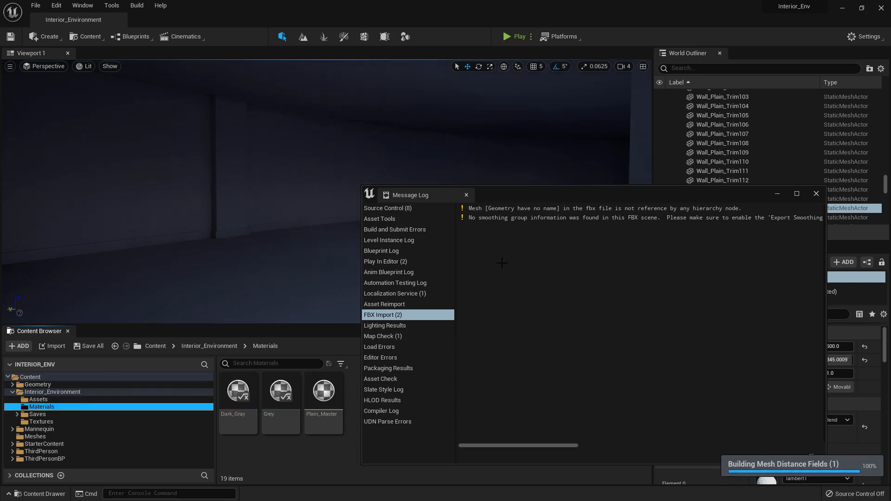
pyautogui.click(817, 194)
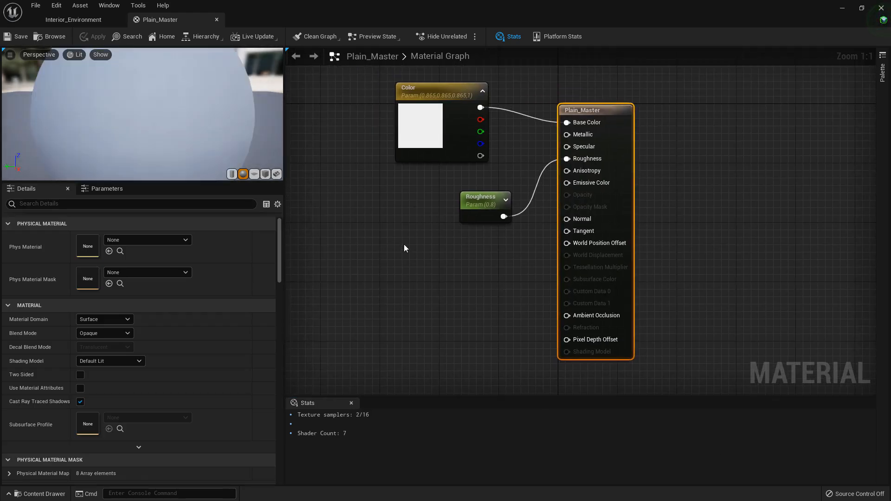
pyautogui.click(423, 234)
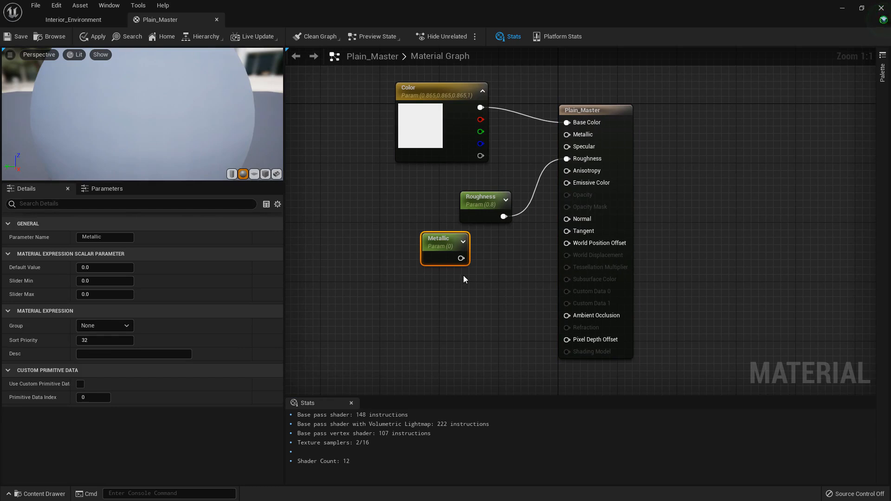
pyautogui.moveTo(566, 159); pyautogui.dragTo(570, 137)
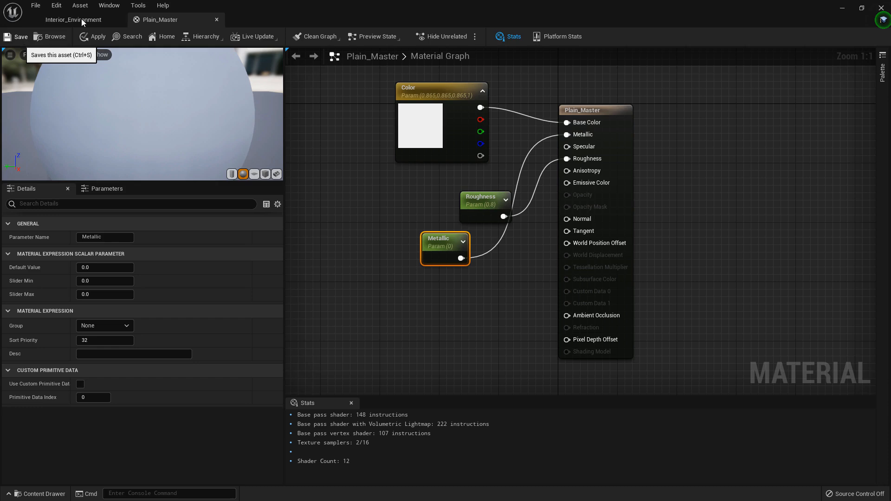
pyautogui.hotkey('ctrl', 's')
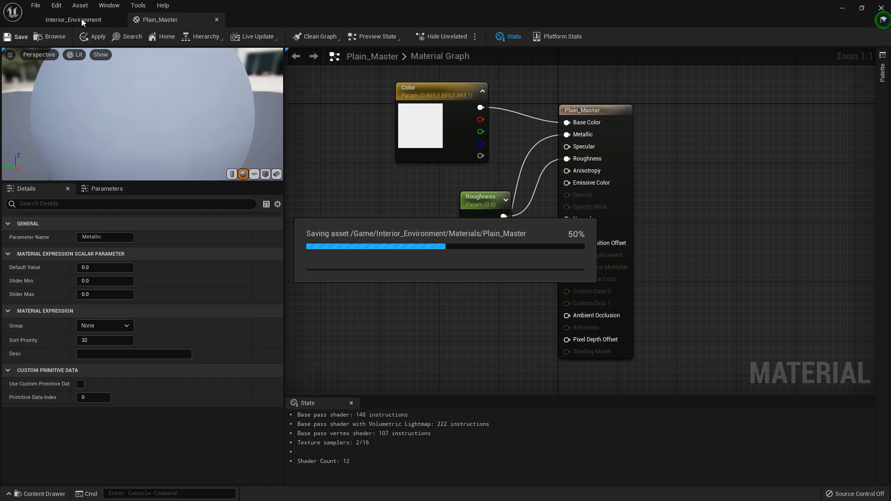
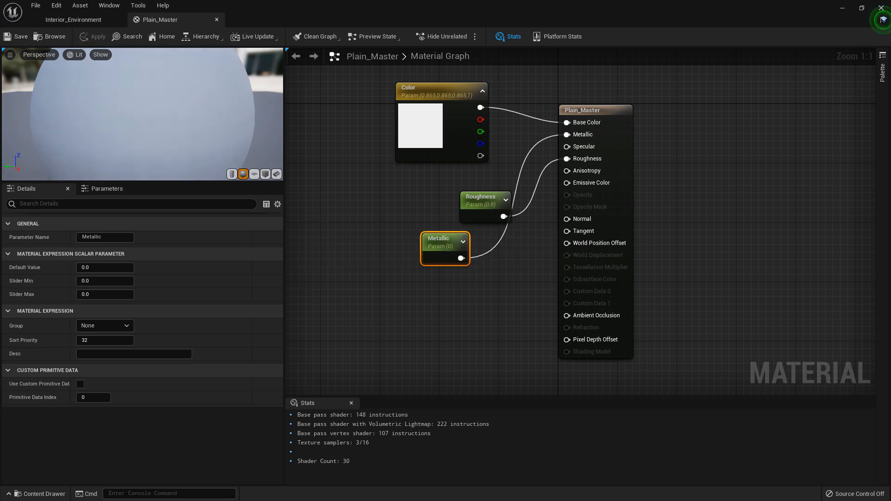
# Duplicate the Grey material instance in the Materials folder and name the copy Fake_Glass
pyautogui.click(80, 19)
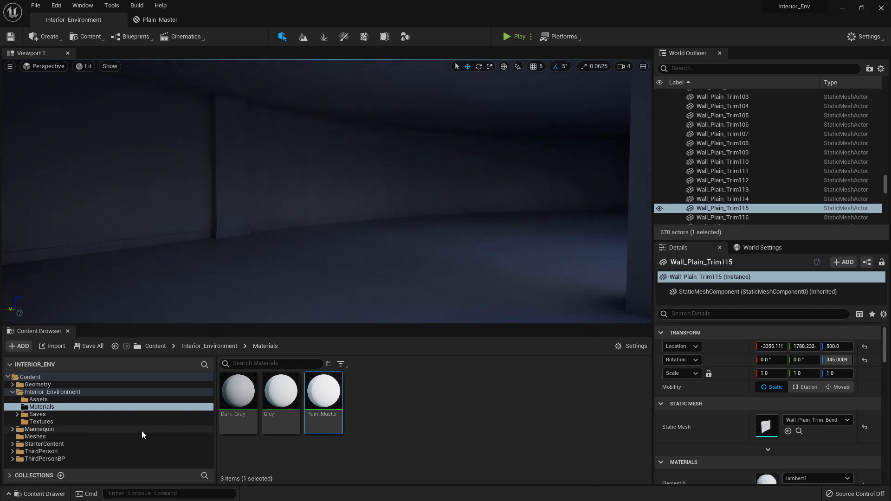
pyautogui.rightClick(280, 392)
pyautogui.click(332, 227)
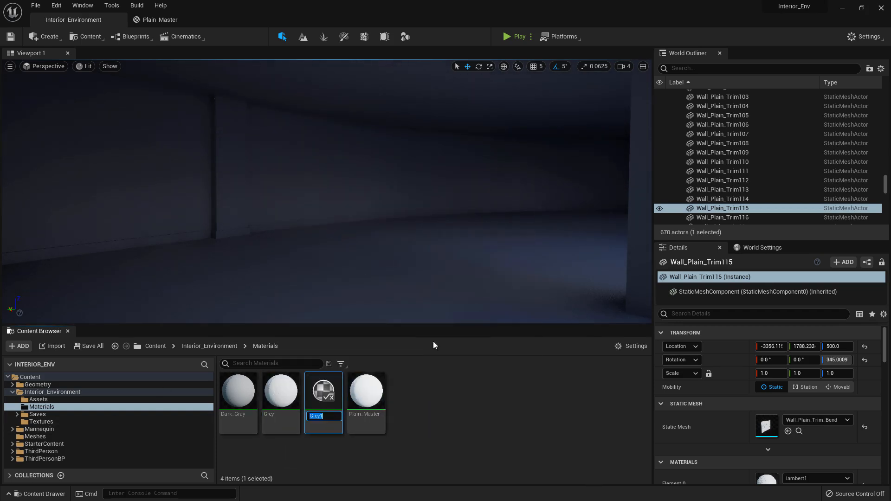
pyautogui.write('Gl')
pyautogui.press('BackSpace')
pyautogui.press('BackSpace')
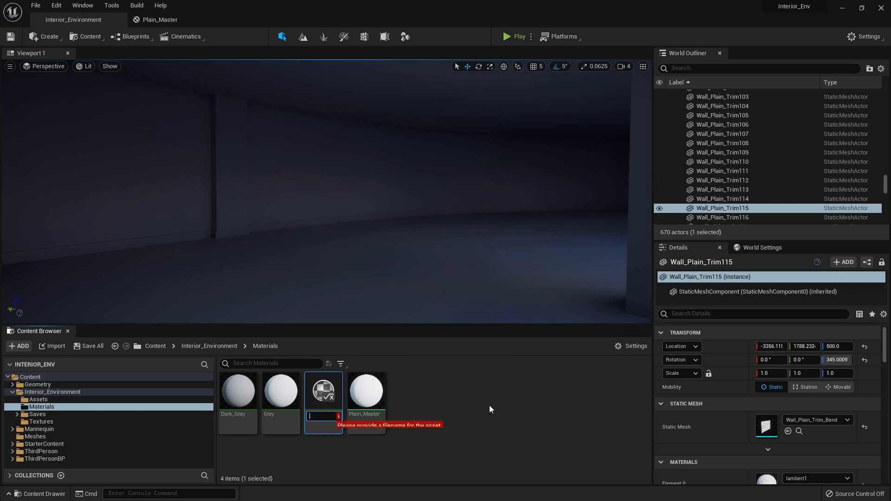
pyautogui.write('Fake_Glass')
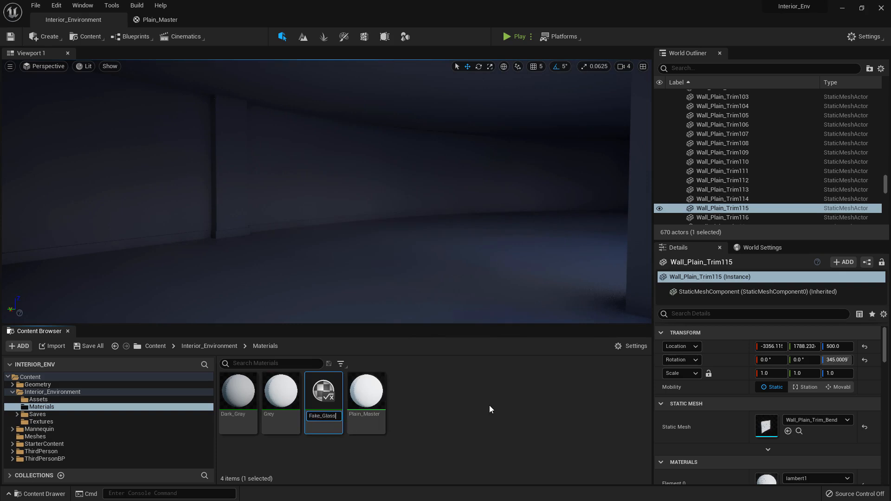
pyautogui.press('Return')
# Darken the Fake_Glass instance's Color parameter to a neutral grey with a value of about 0.151
pyautogui.doubleClick(281, 392)
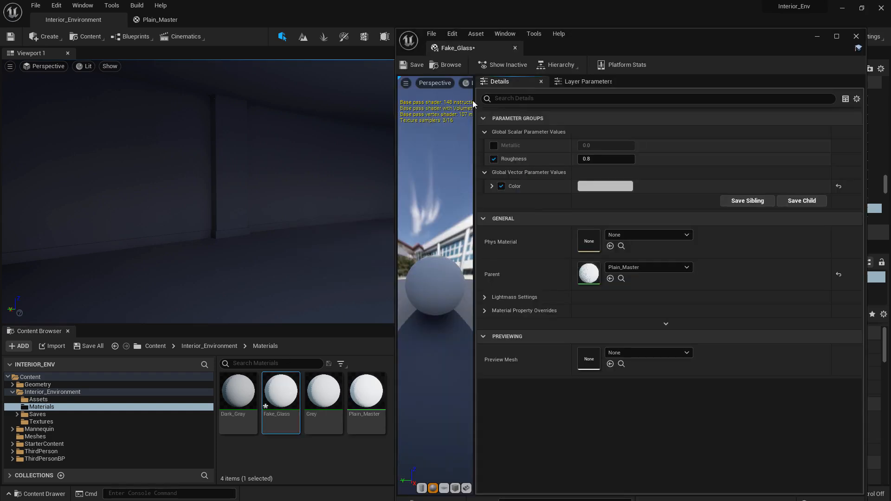
pyautogui.click(599, 186)
pyautogui.moveTo(733, 297); pyautogui.dragTo(738, 300)
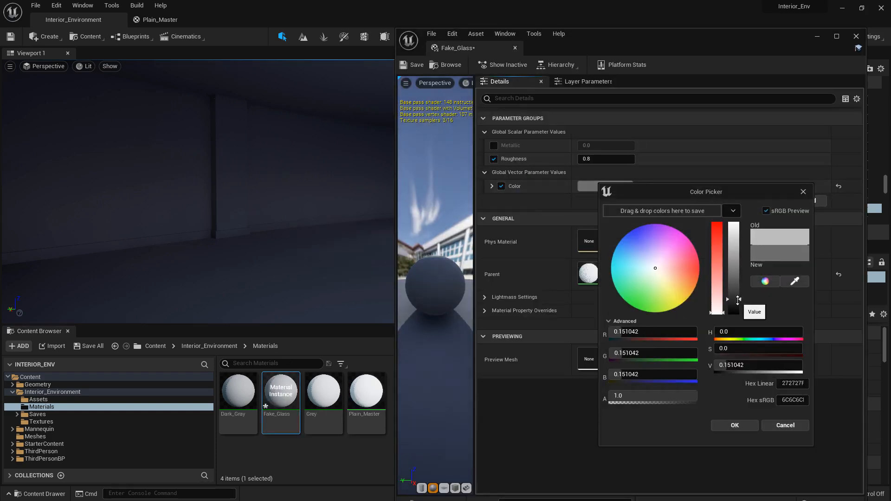
pyautogui.click(734, 426)
# Enable the Metallic override in Fake_Glass, set Roughness to 0.1 and Metallic to 0.5, and save and close the instance
pyautogui.click(494, 145)
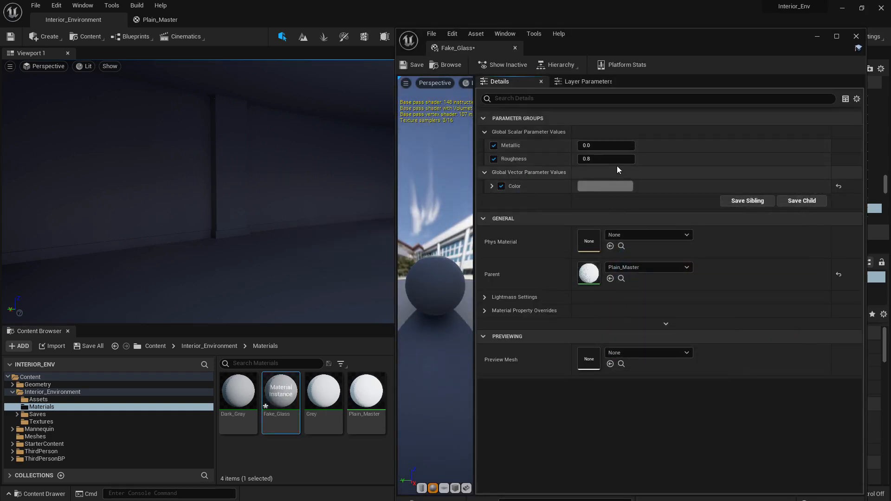
pyautogui.click(617, 163)
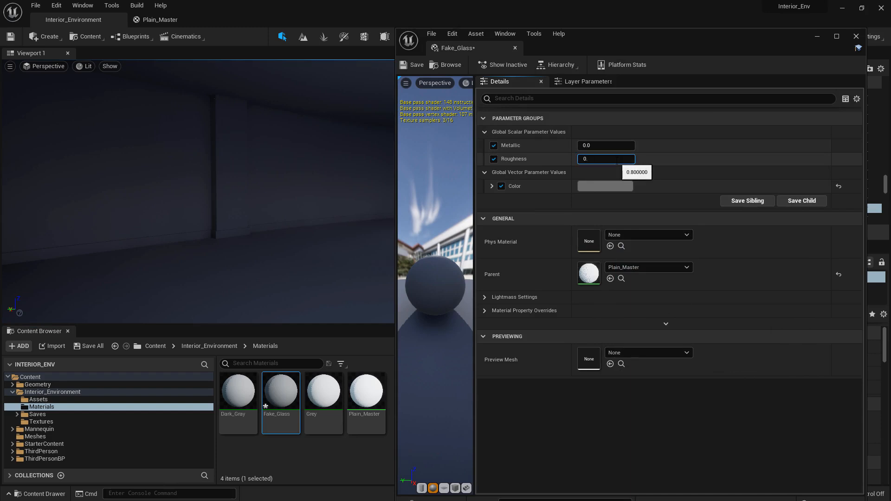
pyautogui.press('Return')
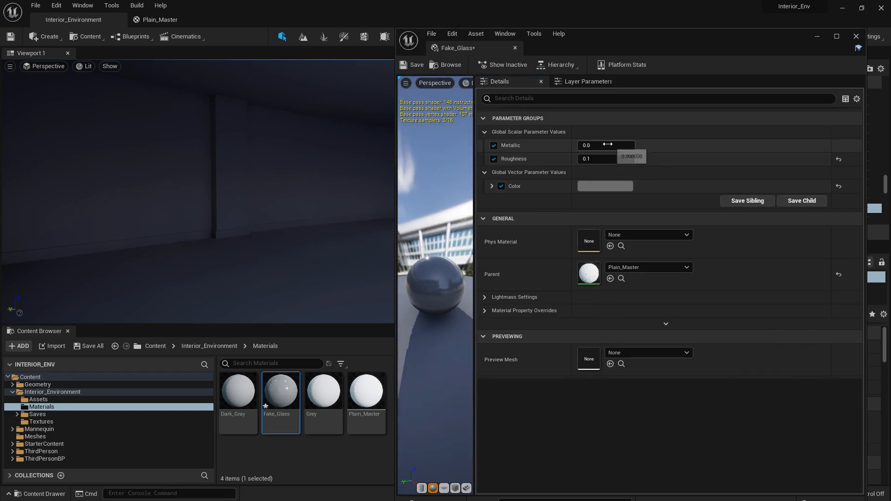
pyautogui.click(608, 144)
pyautogui.write('0.5')
pyautogui.press('Return')
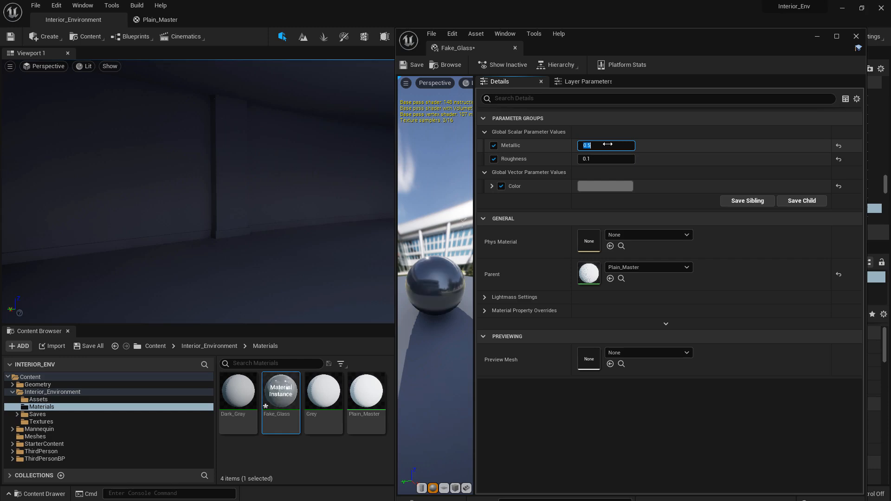
pyautogui.moveTo(436, 200); pyautogui.dragTo(436, 181)
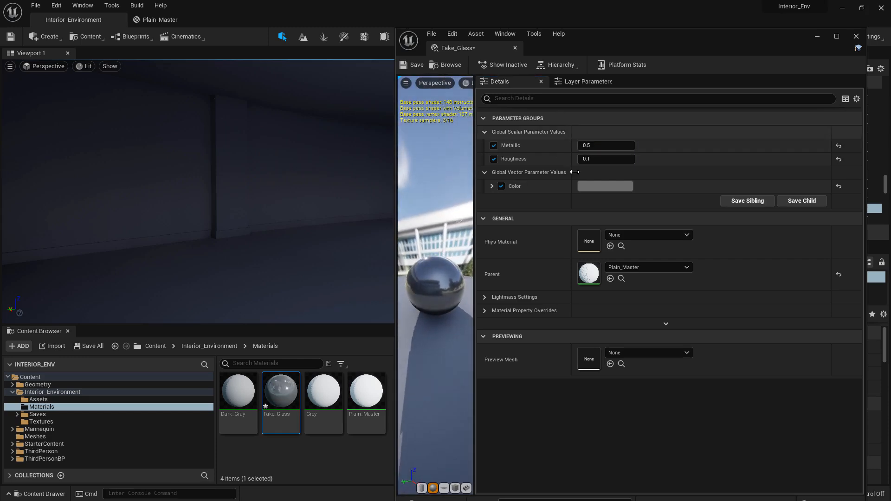
pyautogui.click(515, 47)
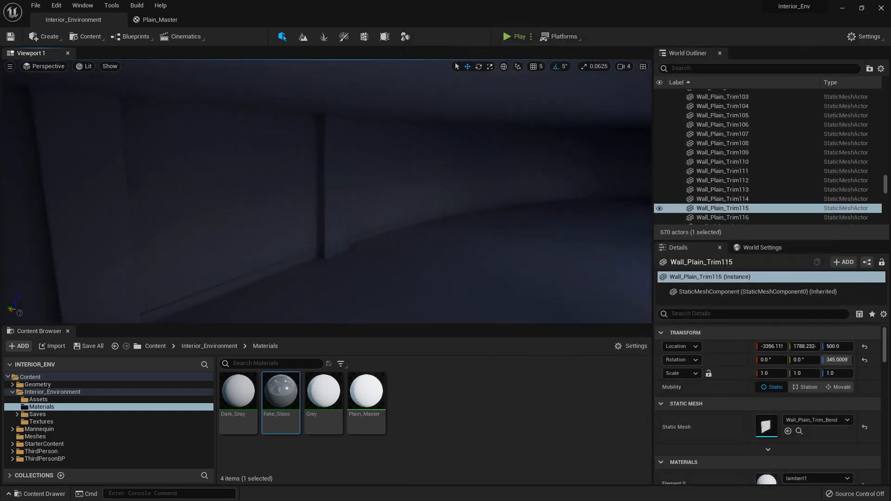
# Delete the curved wall segment Wall_Plain_Trim111 to make room for a wider storefront
pyautogui.click(408, 201)
pyautogui.moveTo(408, 201); pyautogui.dragTo(496, 207, button='right')
pyautogui.click(330, 215)
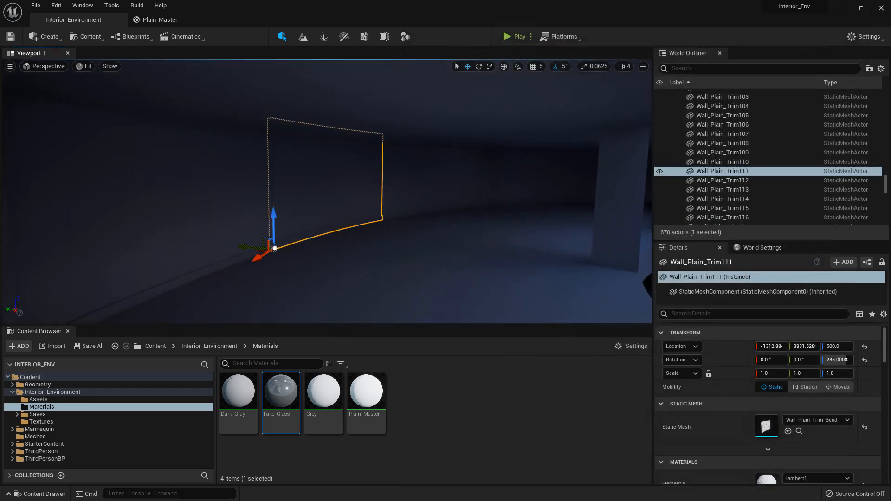
pyautogui.press('Delete')
# Replace the static mesh of Wall_Plain_Trim110 with Generic_Store_01 and apply the Fake_Glass material to its windows
pyautogui.click(232, 204)
pyautogui.moveTo(282, 194); pyautogui.dragTo(213, 194, button='right')
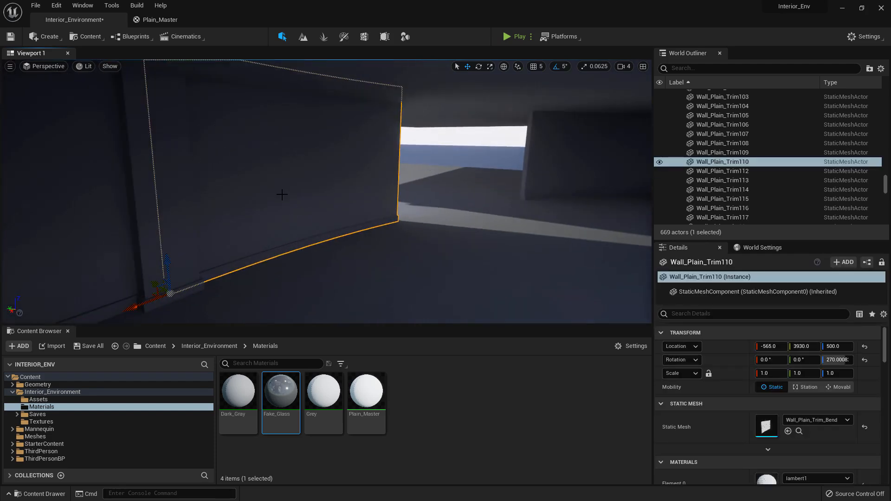
pyautogui.click(54, 400)
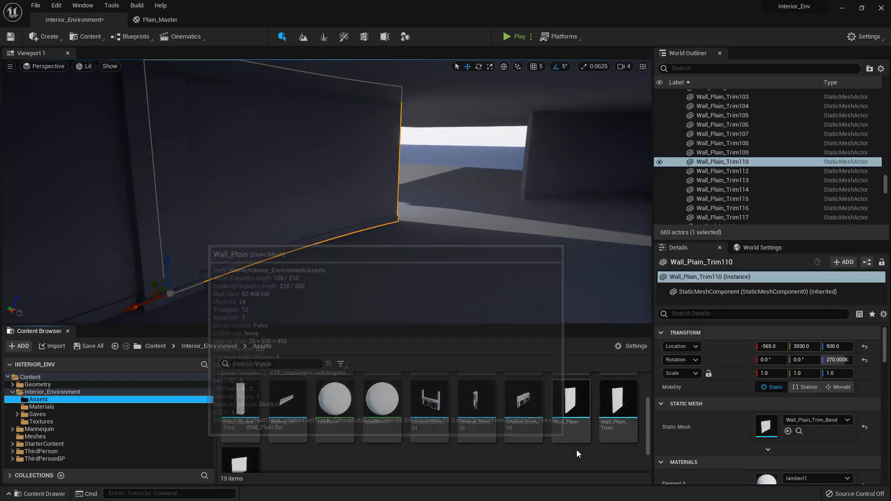
pyautogui.scroll(-2, 512, 424)
pyautogui.scroll(2, 511, 425)
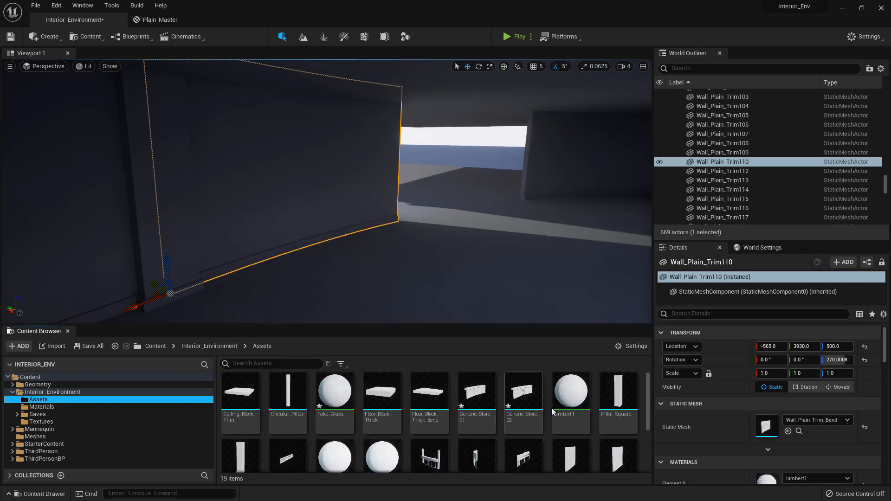
pyautogui.click(469, 392)
pyautogui.moveTo(469, 392); pyautogui.dragTo(768, 426)
pyautogui.moveTo(327, 191); pyautogui.dragTo(297, 171, button='right')
pyautogui.press('w')
pyautogui.click(66, 407)
pyautogui.moveTo(281, 393); pyautogui.dragTo(333, 208)
# Delete the curved wall segment Wall_Plain_Trim113 further along the curved wall
pyautogui.press('s')
pyautogui.moveTo(333, 207); pyautogui.dragTo(386, 243, button='right')
pyautogui.press('w')
pyautogui.click(387, 245)
pyautogui.press('Delete')
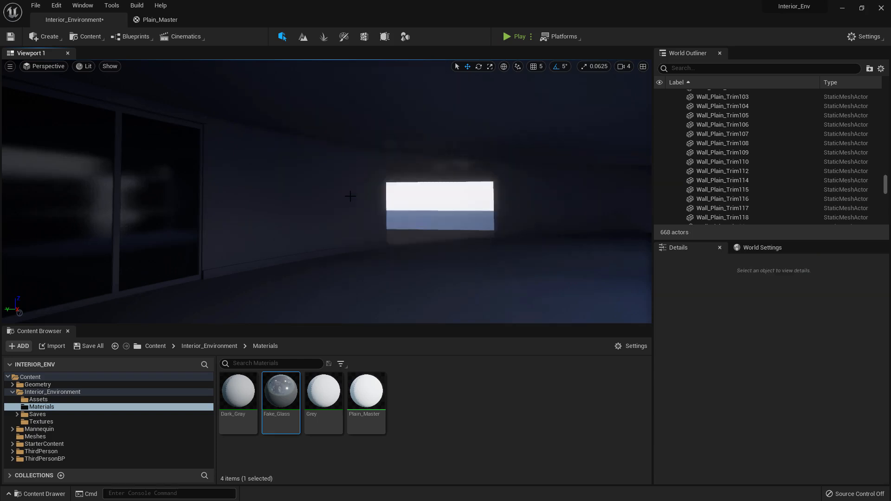
# Replace the static mesh of Wall_Plain_Trim112 with Generic_Store_02 and apply the Fake_Glass material to its windows
pyautogui.click(297, 199)
pyautogui.click(59, 400)
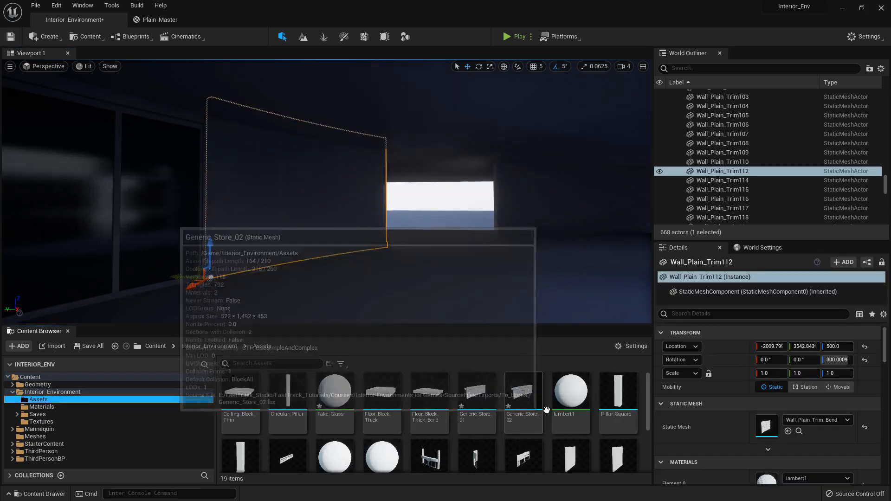
pyautogui.moveTo(523, 393); pyautogui.dragTo(759, 426)
pyautogui.moveTo(418, 232); pyautogui.dragTo(396, 232, button='right')
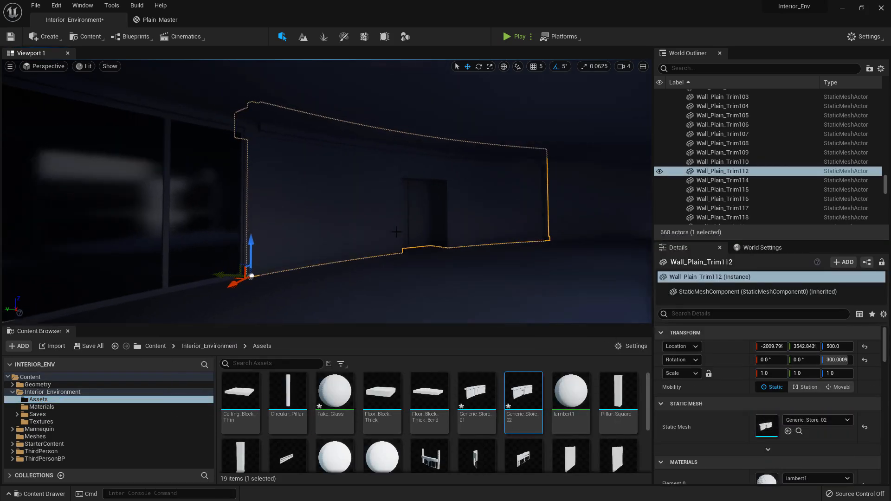
pyautogui.click(83, 407)
pyautogui.moveTo(281, 392); pyautogui.dragTo(338, 228)
pyautogui.moveTo(338, 229); pyautogui.dragTo(306, 247, button='right')
# Delete the curved wall segment Wall_Plain_Trim115
pyautogui.click(46, 400)
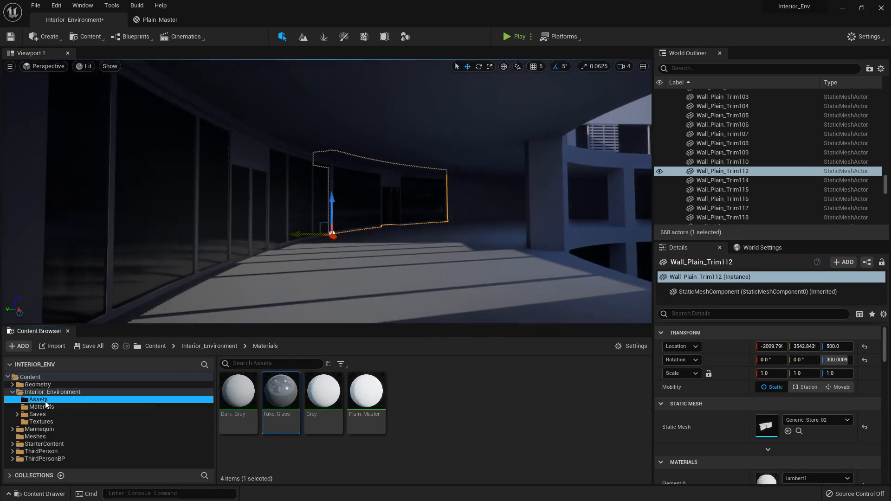
pyautogui.moveTo(325, 209); pyautogui.dragTo(204, 213, button='right')
pyautogui.click(331, 199)
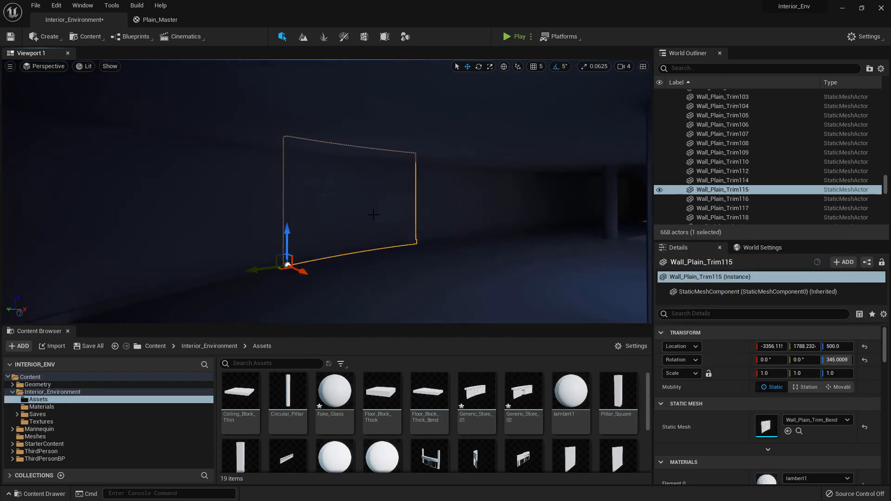
pyautogui.moveTo(331, 199); pyautogui.dragTo(316, 199, button='right')
pyautogui.press('Delete')
# Replace the static mesh of Wall_Plain_Trim114 with Generic_Store_01 and apply the Fake_Glass material to its windows
pyautogui.click(331, 199)
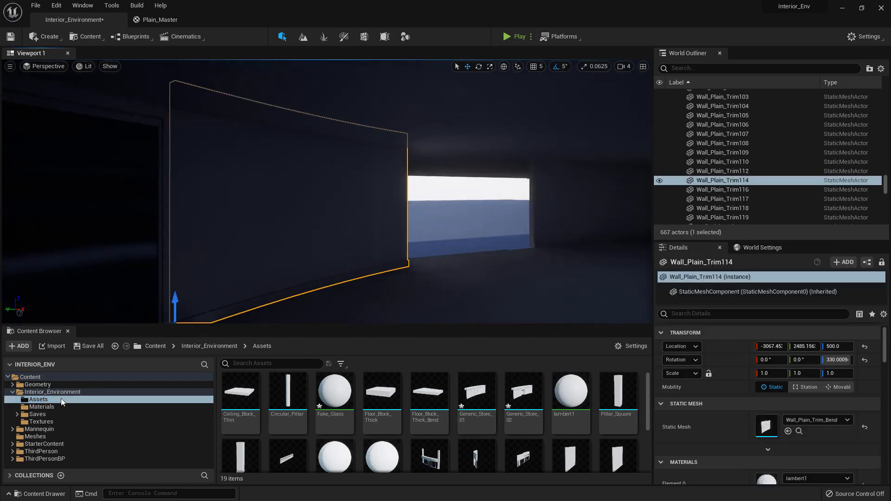
pyautogui.moveTo(473, 395); pyautogui.dragTo(767, 425)
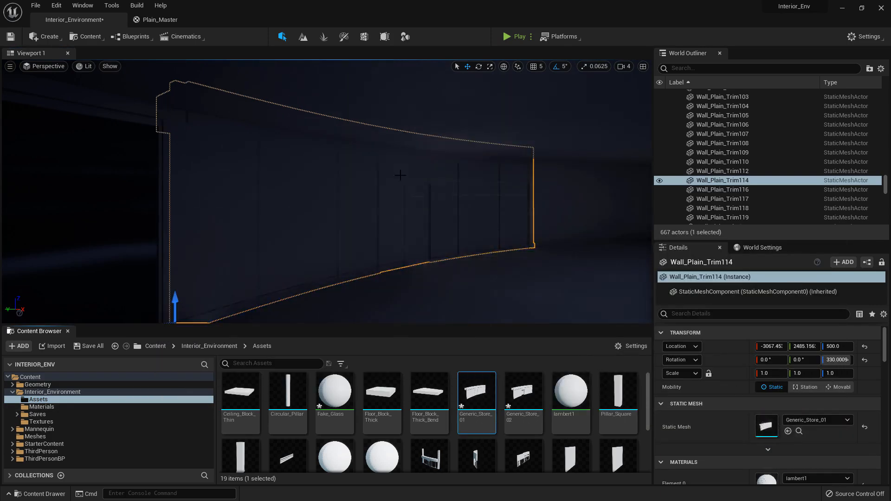
pyautogui.click(64, 405)
pyautogui.moveTo(280, 392); pyautogui.dragTo(320, 228)
pyautogui.moveTo(325, 209); pyautogui.dragTo(301, 204, button='right')
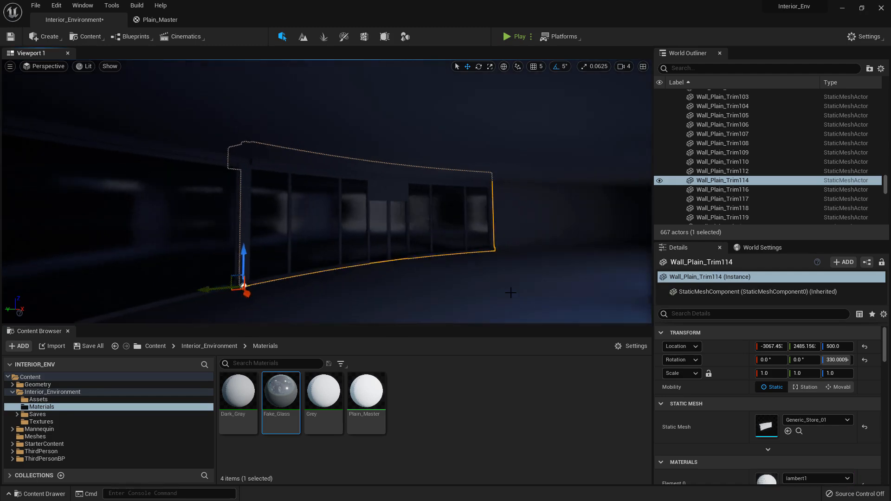
pyautogui.click(464, 288)
pyautogui.moveTo(465, 287); pyautogui.dragTo(324, 267, button='right')
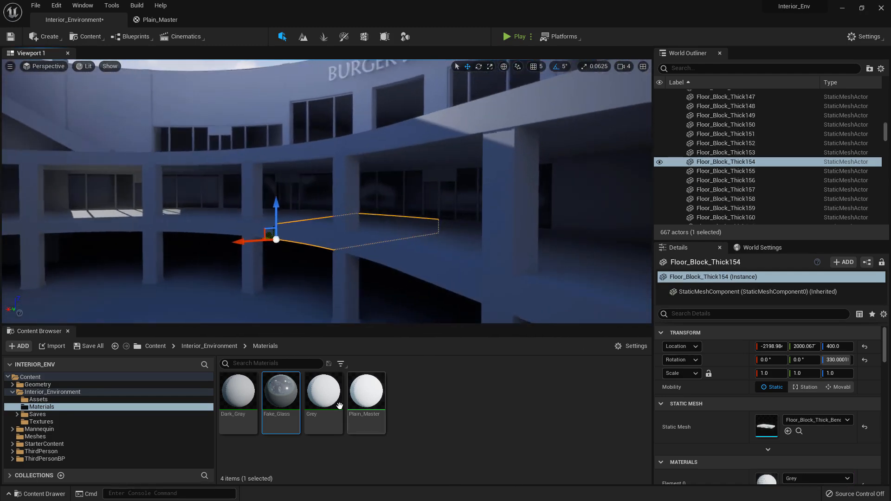
# Set Fake_Glass's Metallic to 0.2 and lighten its Color to a grey value of about 0.234, saving and closing the instance
pyautogui.doubleClick(281, 392)
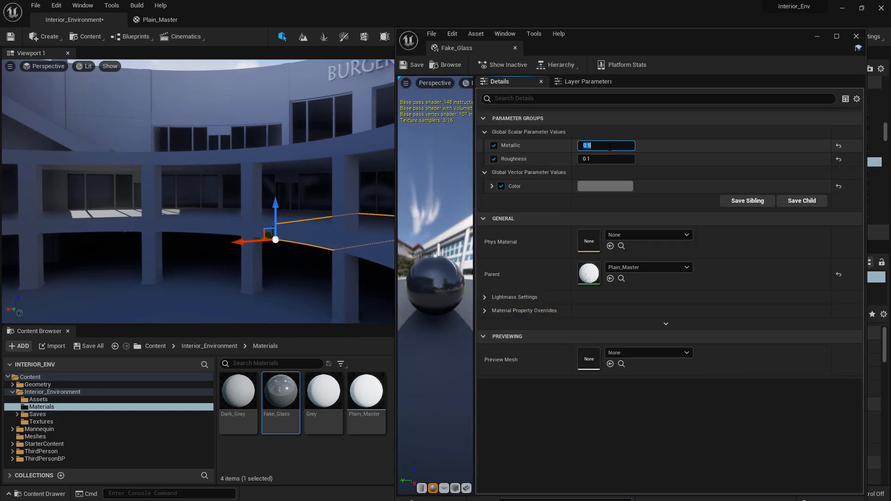
pyautogui.click(595, 187)
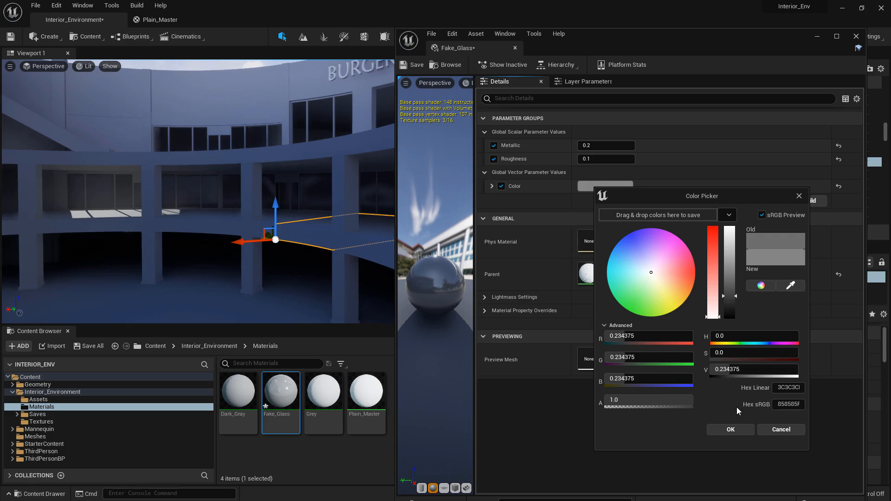
pyautogui.click(731, 430)
pyautogui.click(413, 64)
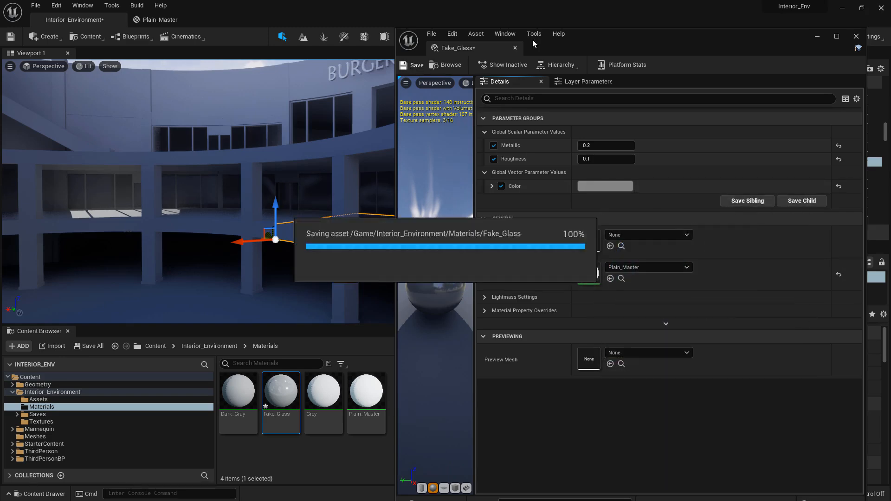
pyautogui.click(515, 48)
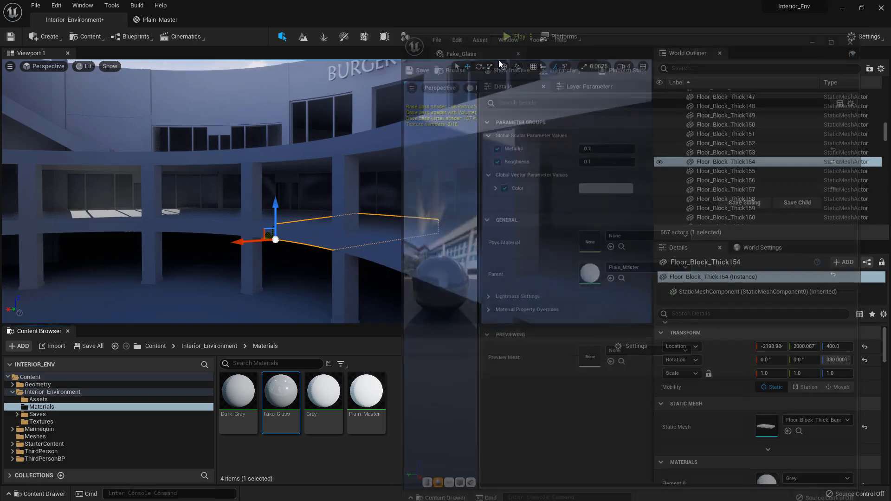
# Save all modified content in the project, including the Interior_Environment level
pyautogui.moveTo(324, 186); pyautogui.dragTo(304, 185, button='right')
pyautogui.moveTo(331, 236); pyautogui.dragTo(335, 240, button='right')
pyautogui.click(335, 239)
pyautogui.press('f')
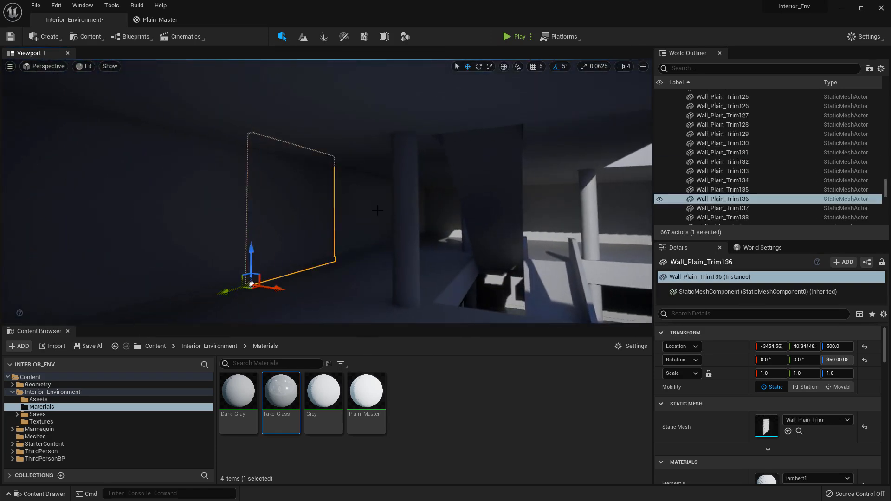
pyautogui.moveTo(465, 198); pyautogui.dragTo(432, 202, button='right')
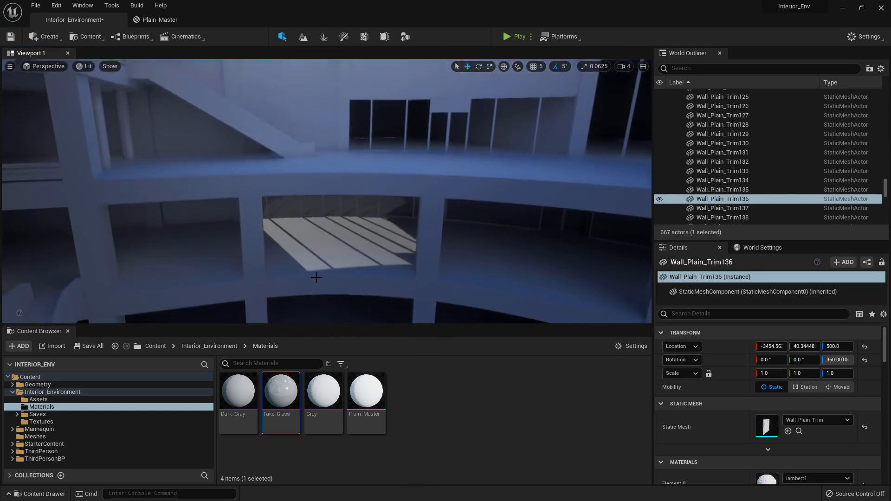
pyautogui.click(88, 346)
pyautogui.click(514, 358)
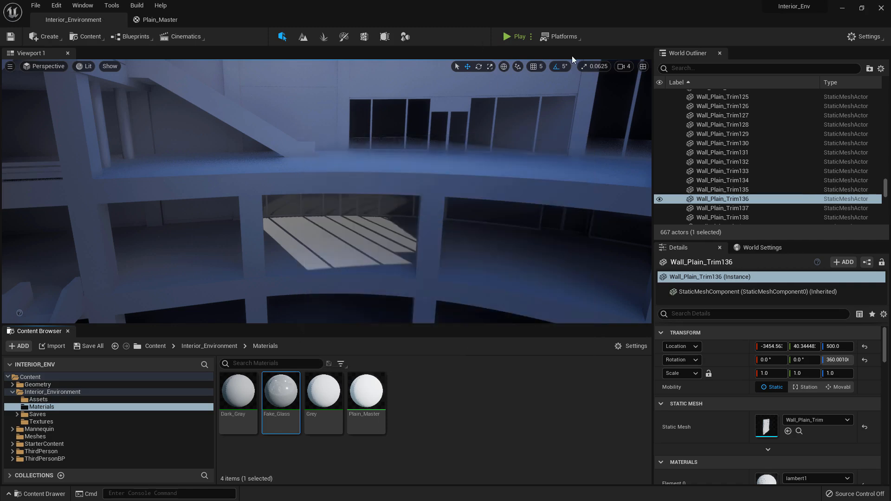
# Play the level and run the character up the ramps and past the storefronts to inspect the environment
pyautogui.click(528, 37)
pyautogui.press('w')
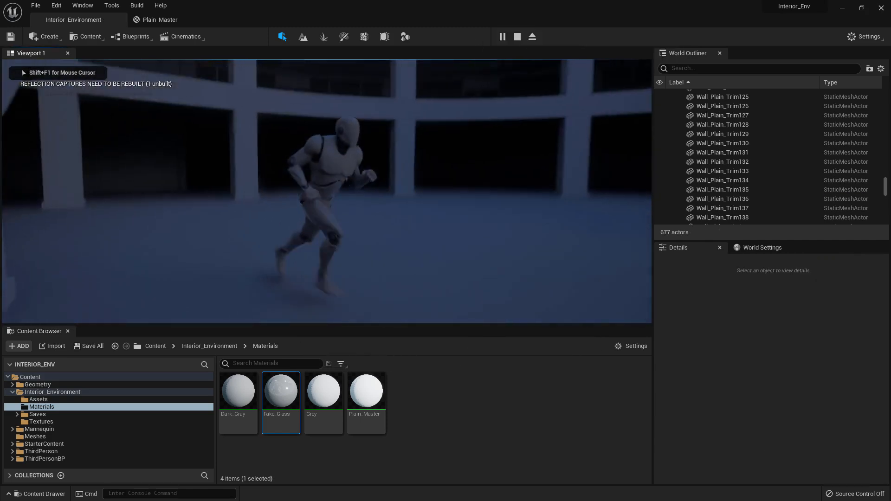
pyautogui.press('w')
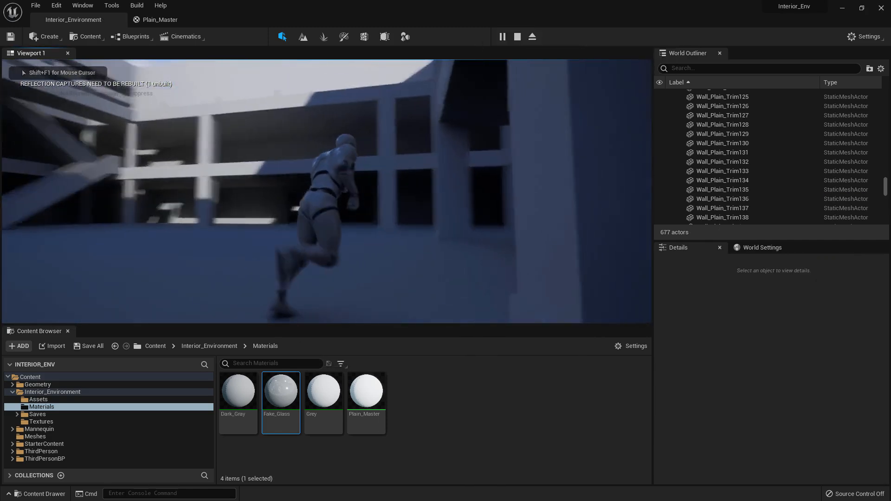
pyautogui.press('w')
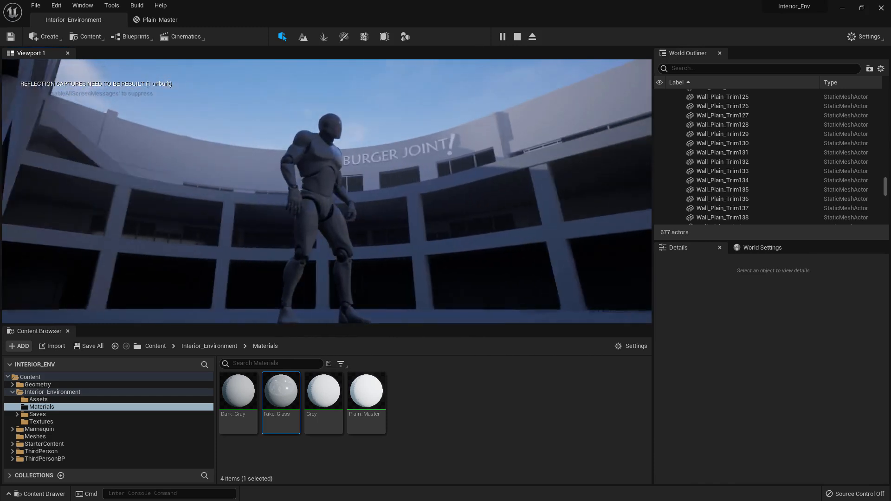
pyautogui.press('w')
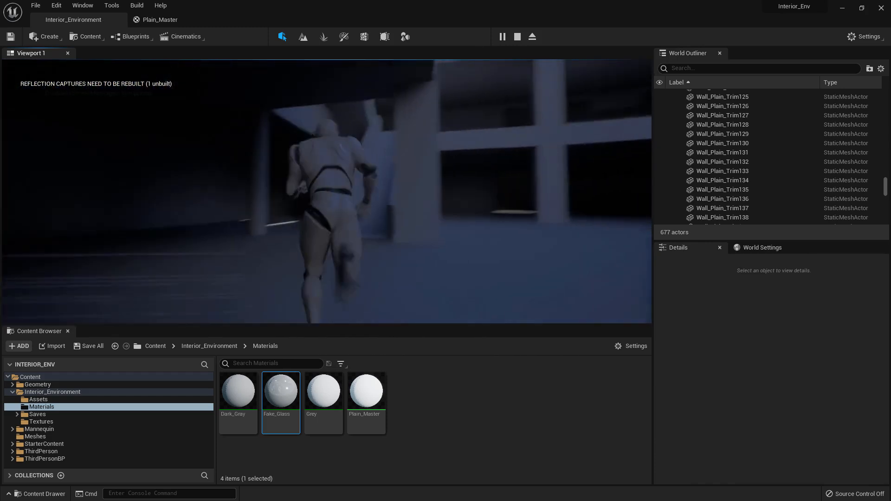
pyautogui.press('w')
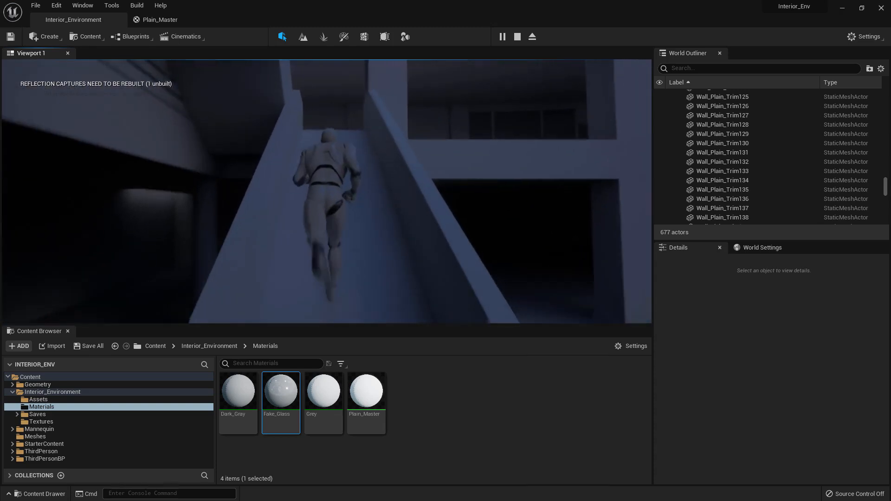
pyautogui.press('w')
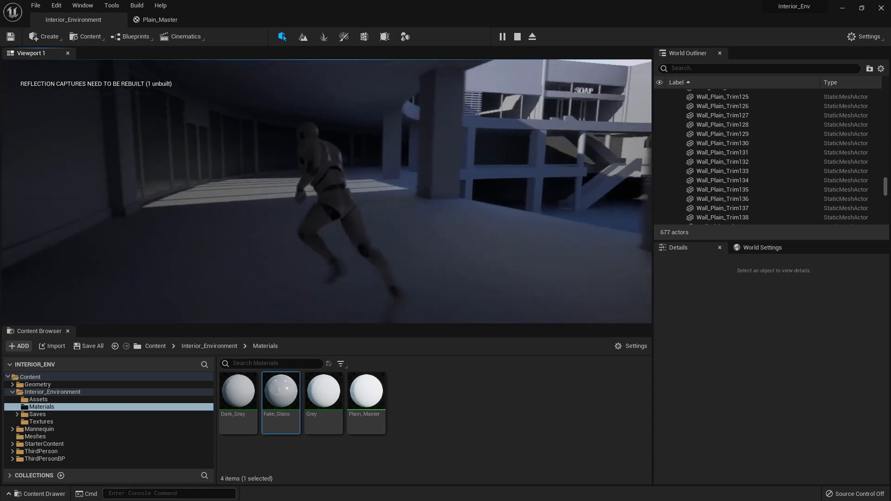
pyautogui.press('w')
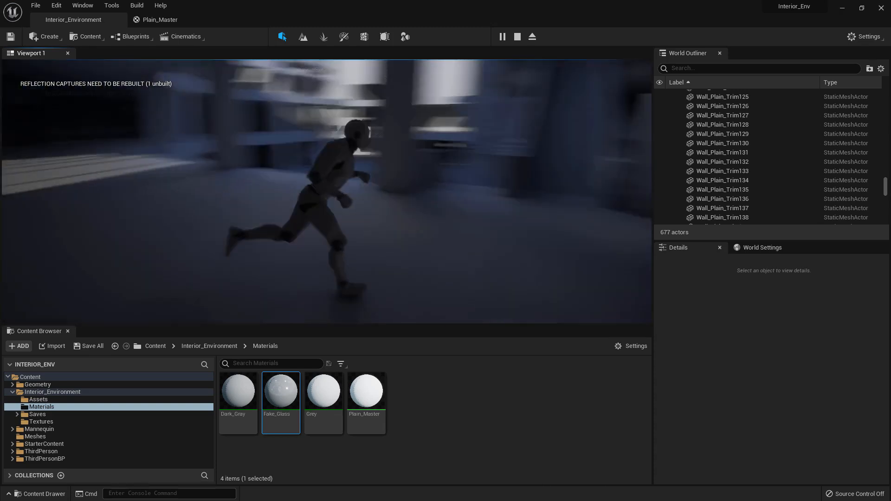
pyautogui.press('w')
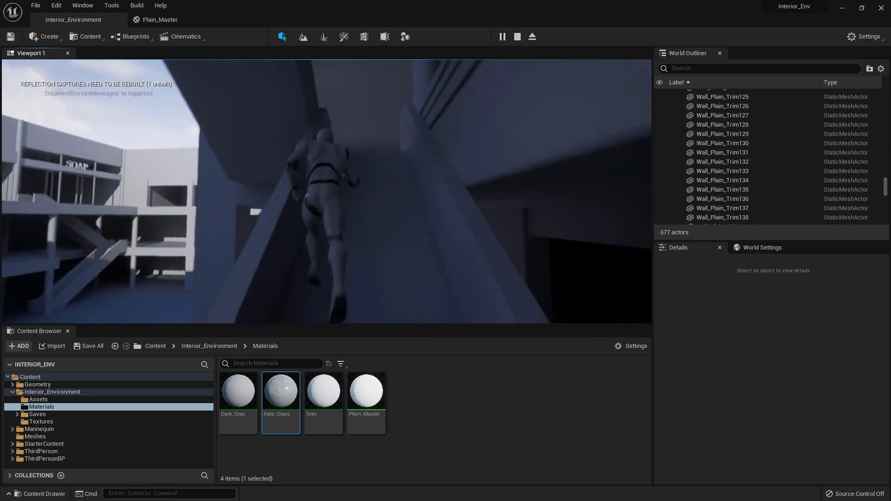
pyautogui.press('w')
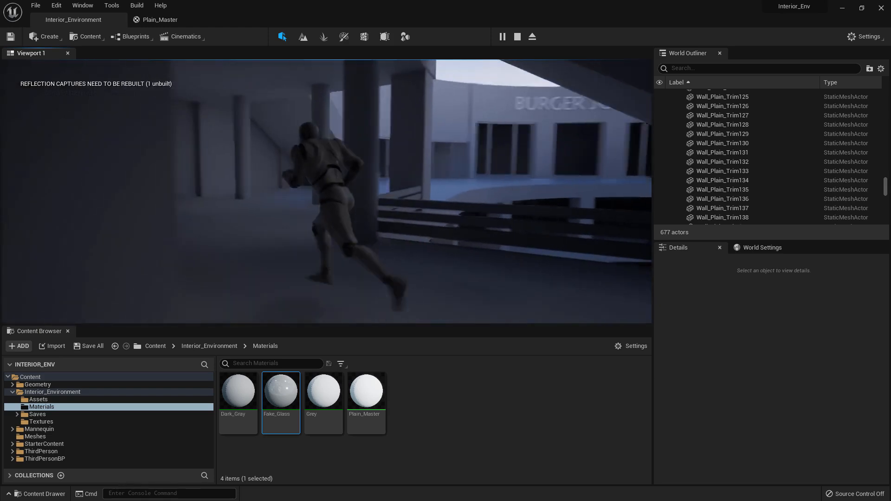
pyautogui.press('w')
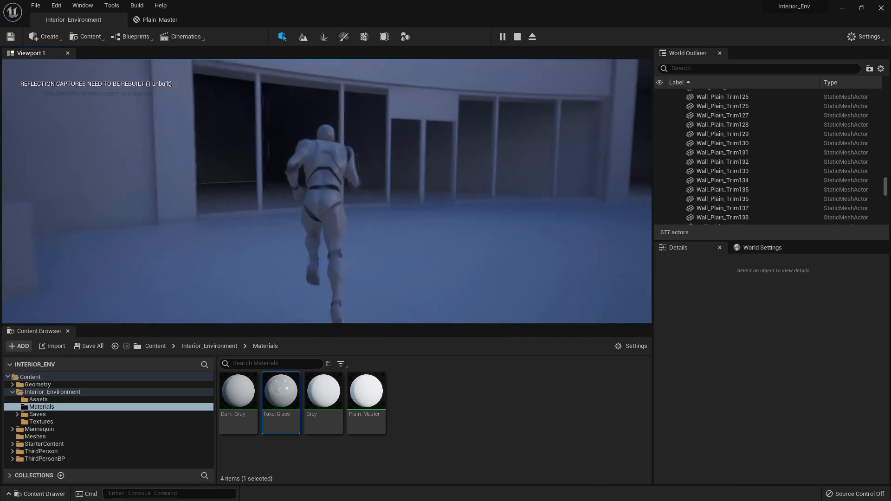
pyautogui.press('w')
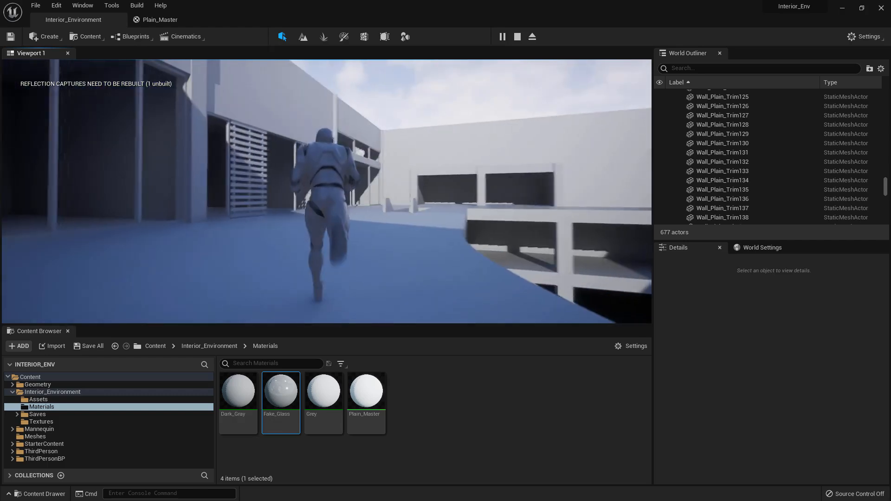
pyautogui.press('w')
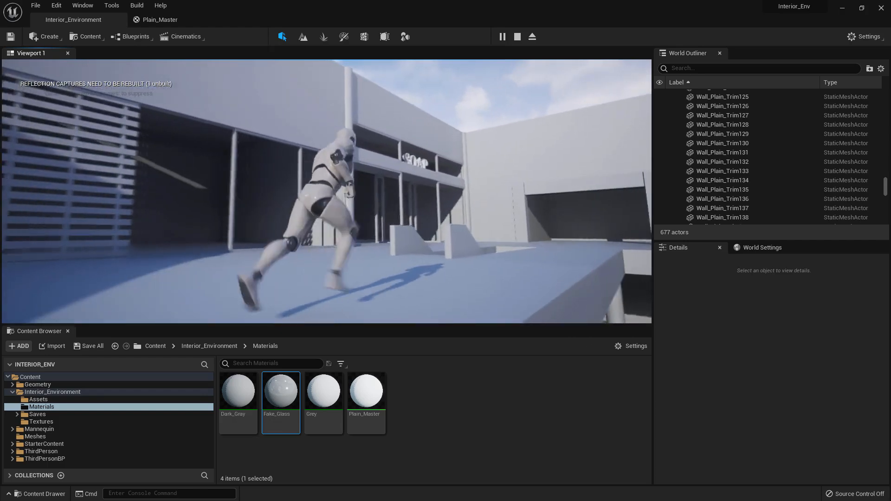
pyautogui.press('w')
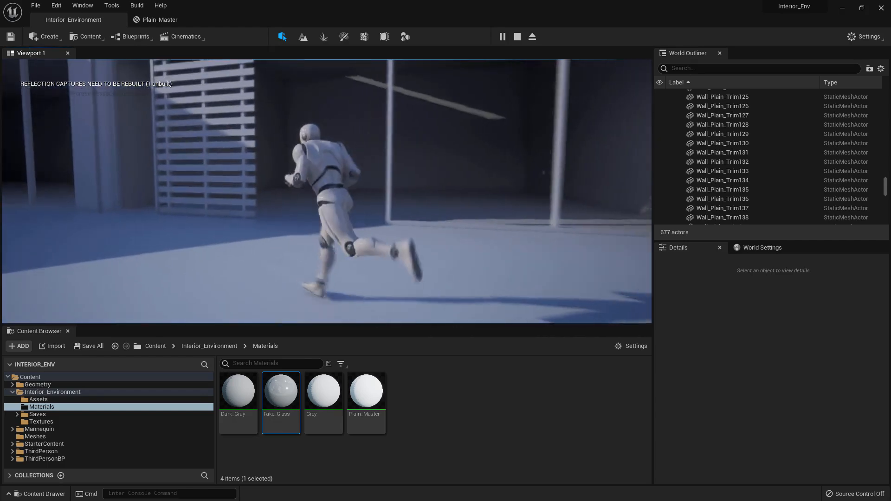
pyautogui.press('w')
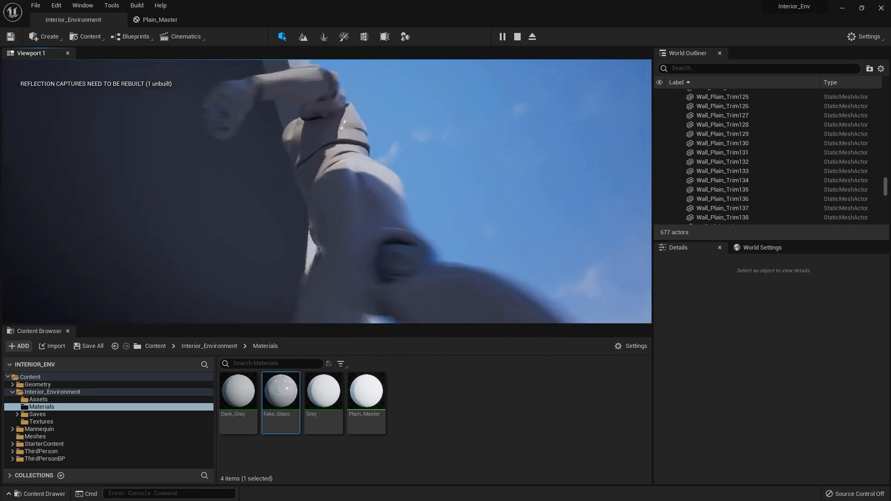
pyautogui.press('w')
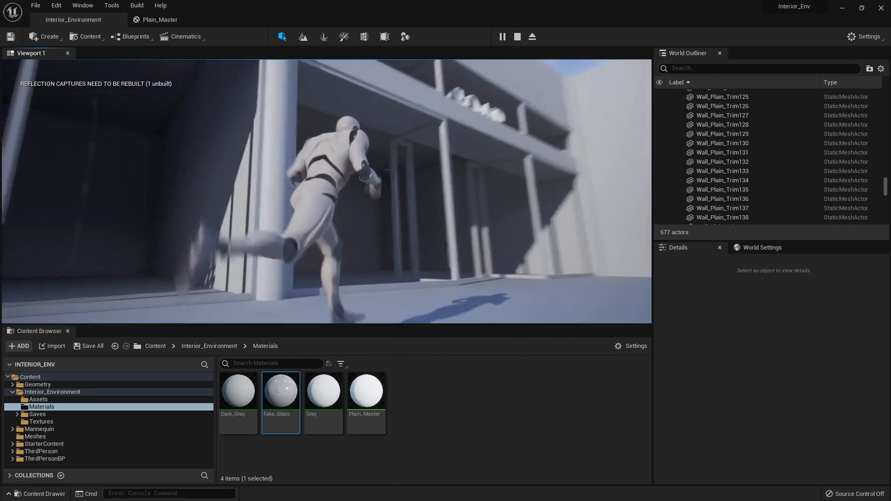
# Run the character through the storefronts and across the upper floor to inspect the level, and end the play session
pyautogui.press('w')
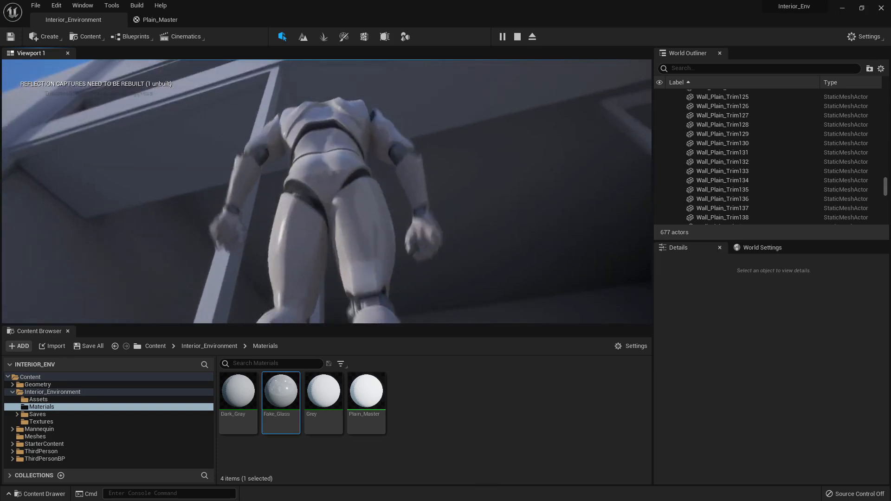
pyautogui.press('w')
pyautogui.press('s')
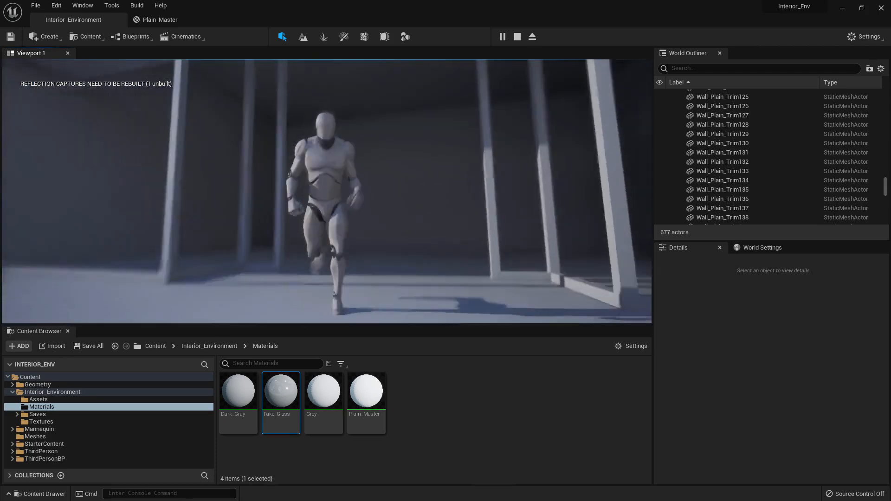
pyautogui.press('w')
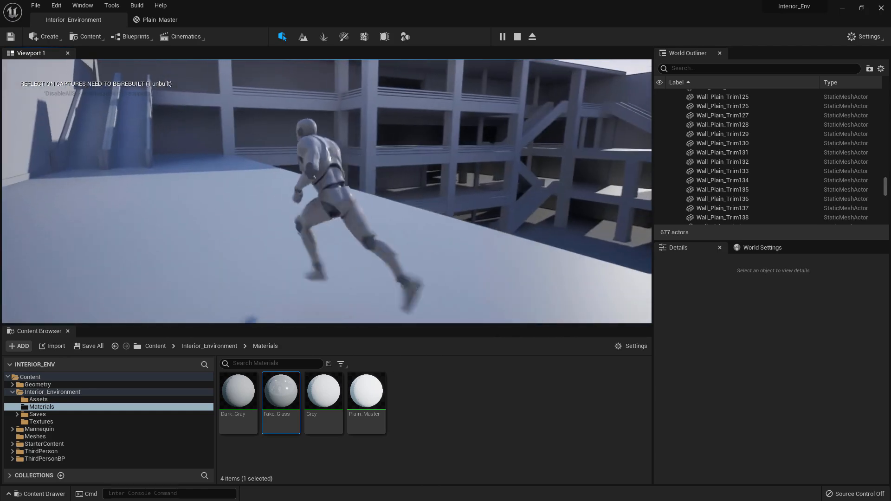
pyautogui.press('w')
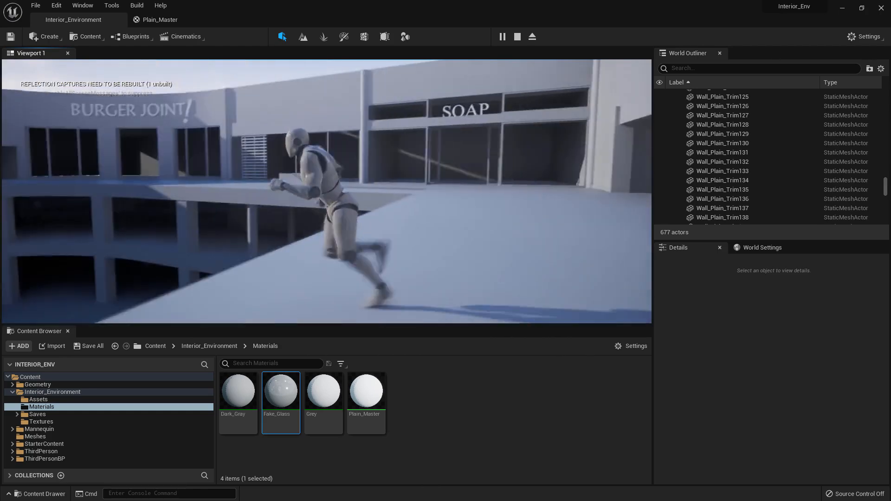
pyautogui.press('Escape')
# Move the straight railing beside the upper floor's pillar along X to about -32.4
pyautogui.moveTo(333, 233); pyautogui.dragTo(216, 223, button='right')
pyautogui.moveTo(461, 191); pyautogui.dragTo(202, 185, button='right')
pyautogui.press('w')
pyautogui.click(515, 251)
pyautogui.click(202, 185)
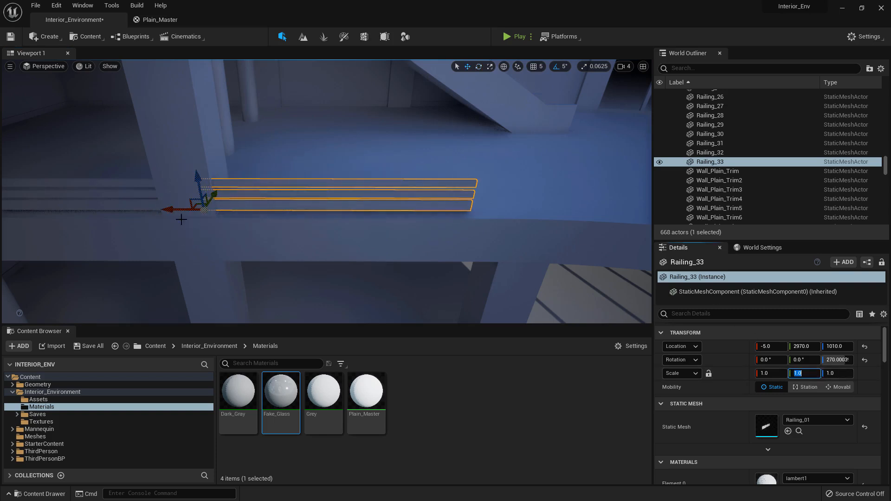
pyautogui.moveTo(184, 212); pyautogui.dragTo(197, 213)
pyautogui.moveTo(196, 213); pyautogui.dragTo(159, 225, button='right')
pyautogui.moveTo(238, 205); pyautogui.dragTo(239, 186, button='right')
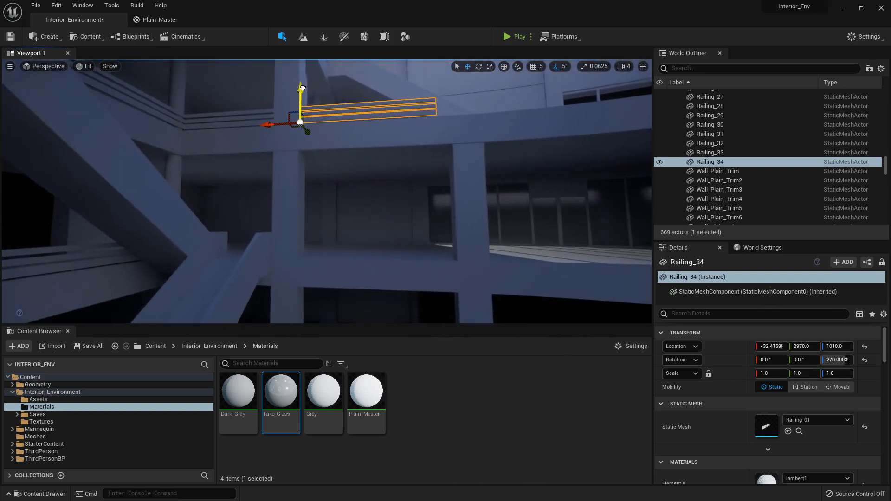
# Duplicate the railing down to the floor below at Z about 504.9 and stretch the copy to a Y scale of about 1.1
pyautogui.moveTo(302, 88); pyautogui.dragTo(301, 220)
pyautogui.moveTo(301, 220); pyautogui.dragTo(266, 193, button='right')
pyautogui.press('r')
pyautogui.moveTo(226, 181); pyautogui.dragTo(212, 181)
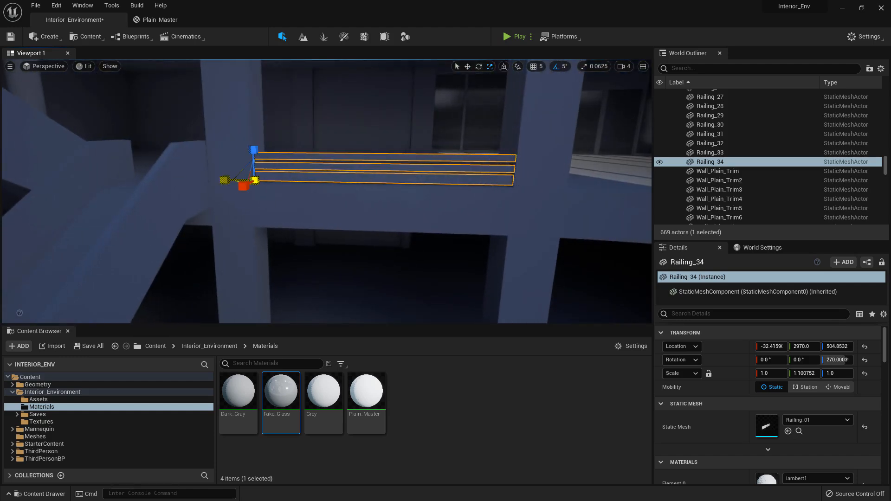
# Delete the upper floor's railing and replace it with a copy of the lower one raised to Z about 1005.3
pyautogui.press('w')
pyautogui.moveTo(339, 163); pyautogui.dragTo(363, 166, button='right')
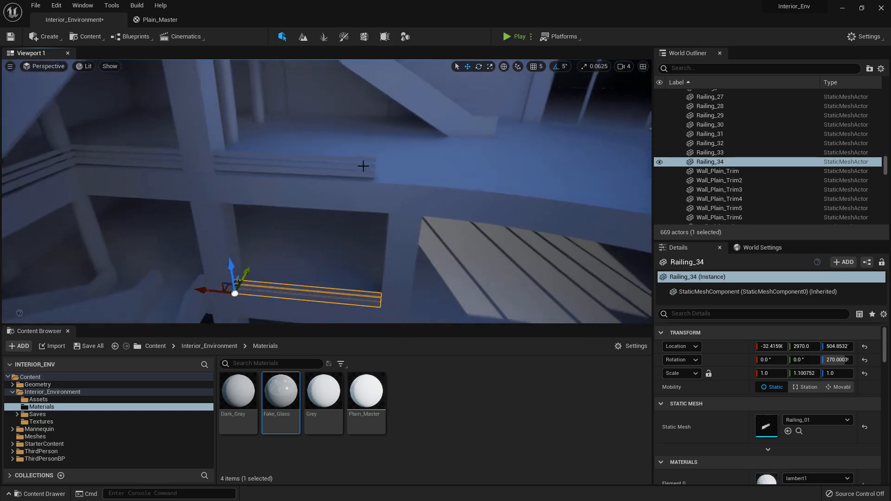
pyautogui.click(363, 166)
pyautogui.press('Delete')
pyautogui.click(348, 287)
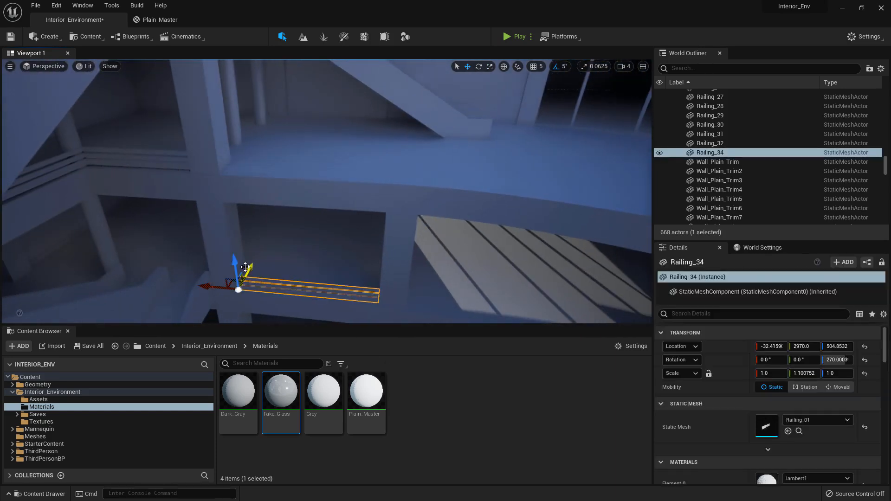
pyautogui.keyDown('alt'); pyautogui.moveTo(245, 267); pyautogui.dragTo(247, 147); pyautogui.keyUp('alt')
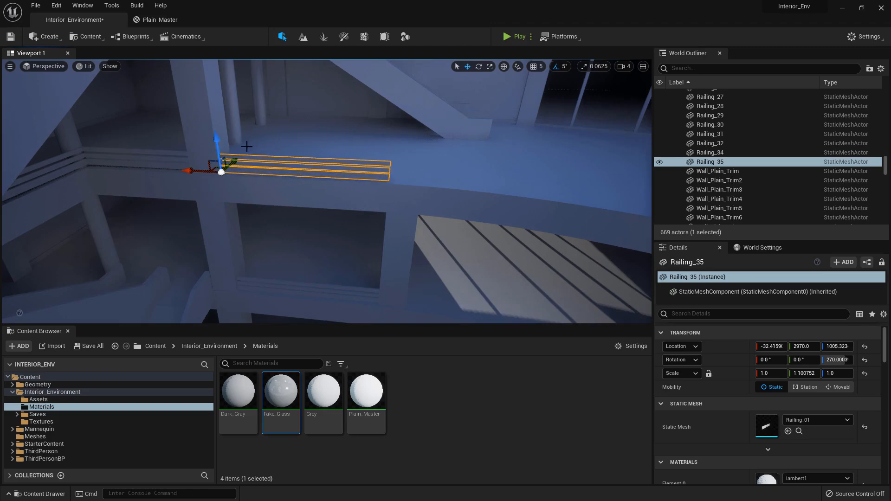
# Set the Y scale of the upper floor's new railing, next to the curved floor block, to 1.0
pyautogui.moveTo(247, 147); pyautogui.dragTo(403, 146, button='right')
pyautogui.click(361, 167)
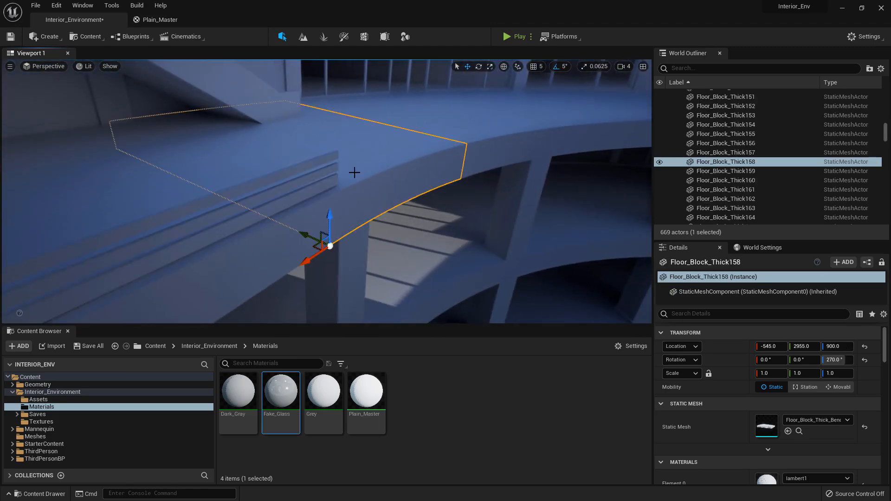
pyautogui.click(326, 187)
pyautogui.moveTo(348, 177); pyautogui.dragTo(367, 195, button='right')
pyautogui.click(440, 227)
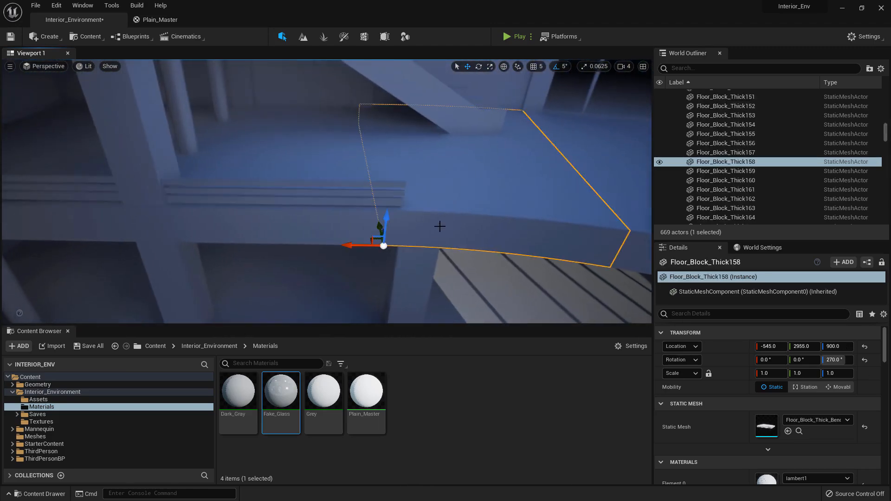
pyautogui.click(381, 205)
pyautogui.press('r')
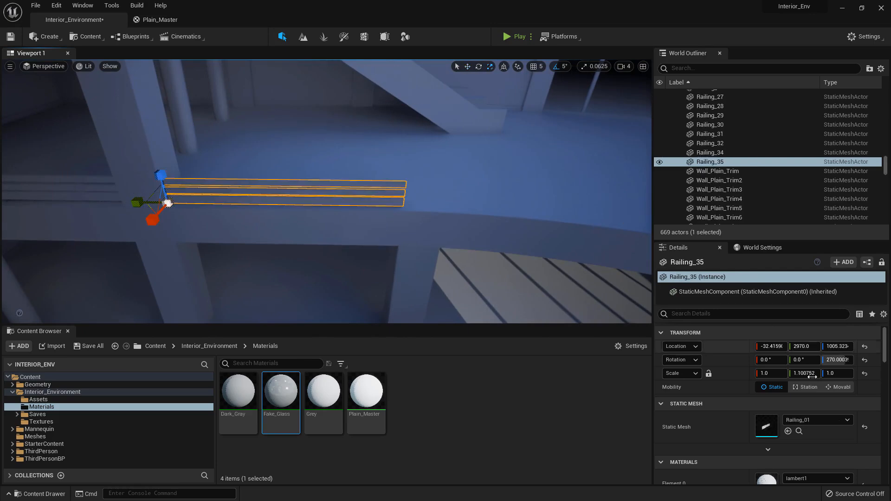
pyautogui.moveTo(805, 373); pyautogui.dragTo(816, 372)
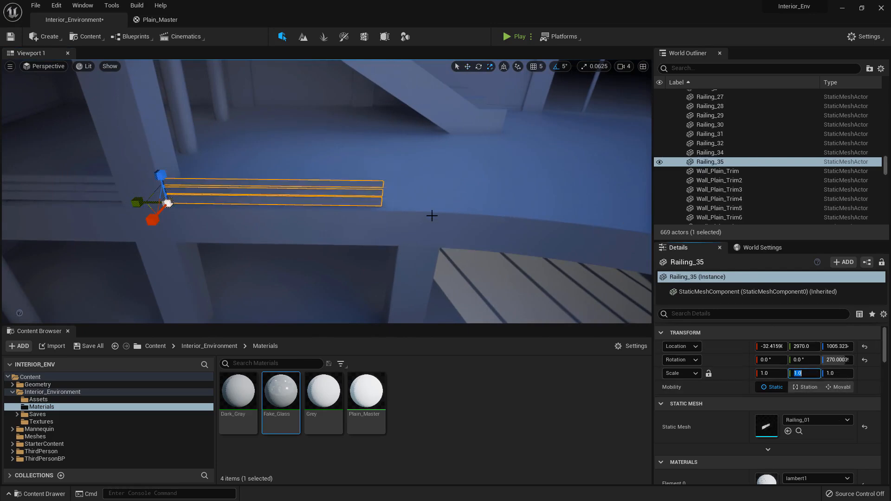
pyautogui.click(378, 209)
pyautogui.moveTo(378, 209); pyautogui.dragTo(321, 211, button='right')
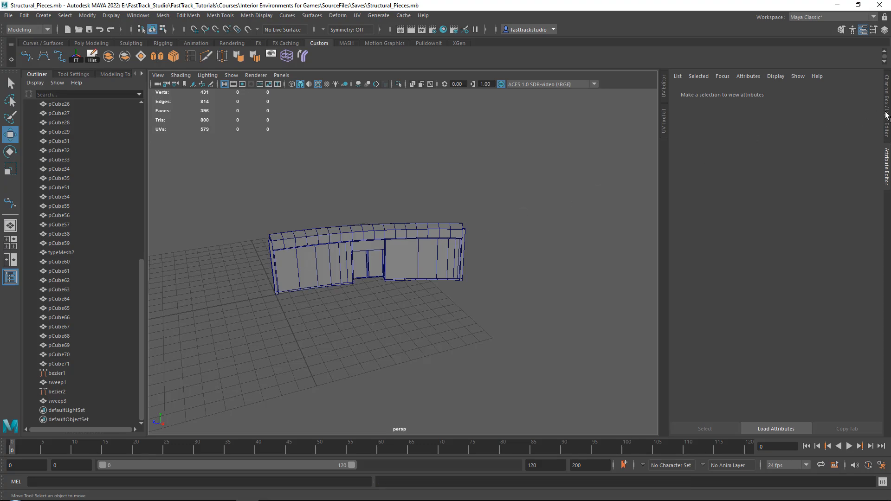
# In Maya, hide the Generic_Store_02 layer and add the leftover bezier2 curve and sweep3 mesh to it
pyautogui.click(887, 117)
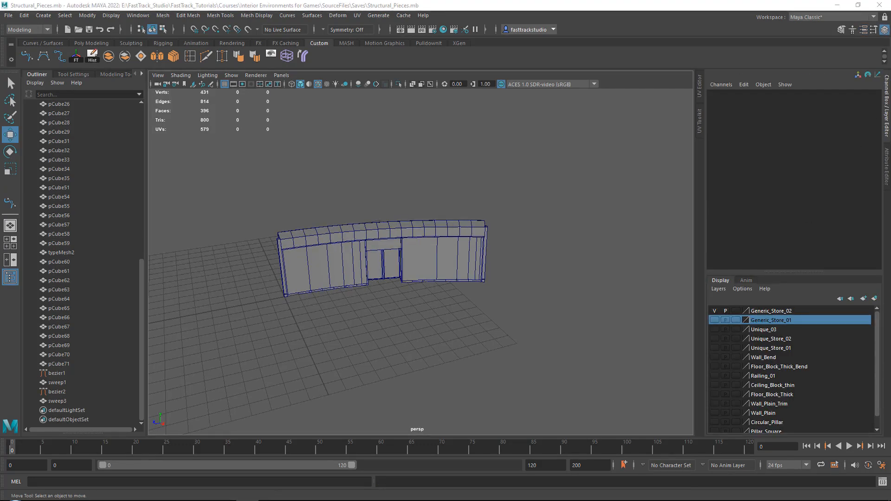
pyautogui.click(715, 311)
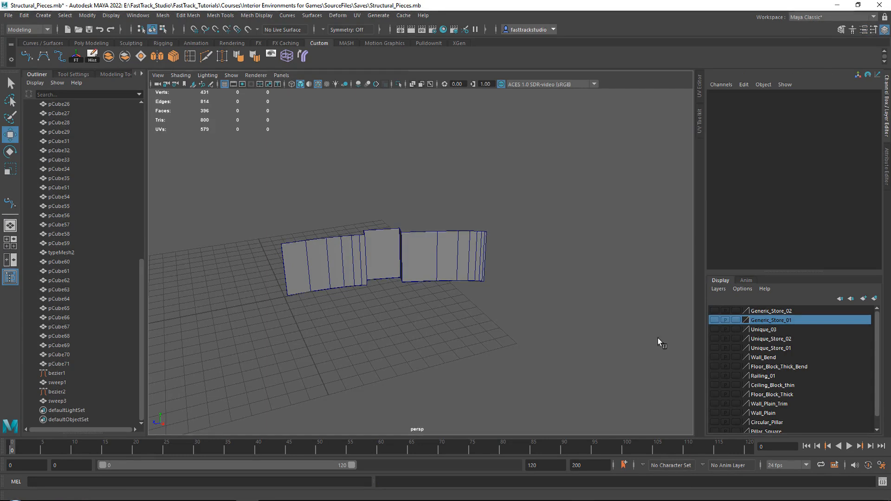
pyautogui.moveTo(245, 171); pyautogui.dragTo(627, 361)
pyautogui.click(773, 311)
pyautogui.rightClick(781, 311)
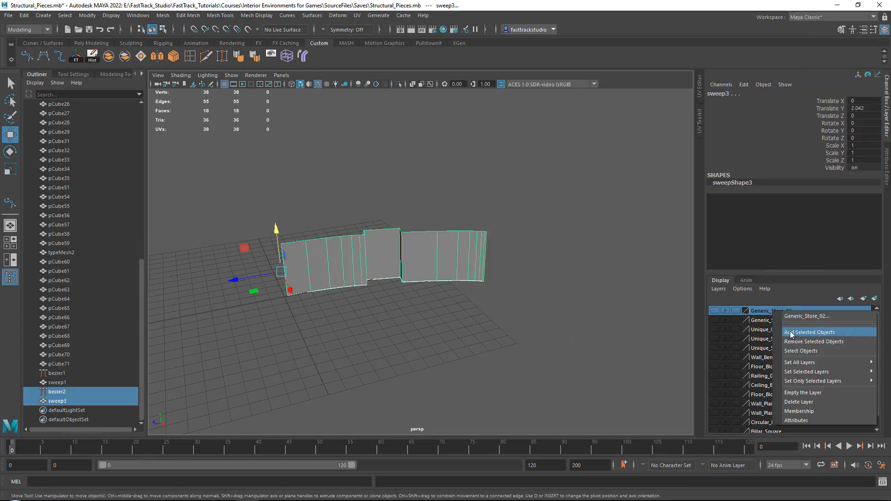
pyautogui.click(792, 333)
# Show the Railing_01 and Floor_Block_Thick_Bend layers and place a copy of the three railing bars on the curved block's upper edge
pyautogui.scroll(-1, 726, 389)
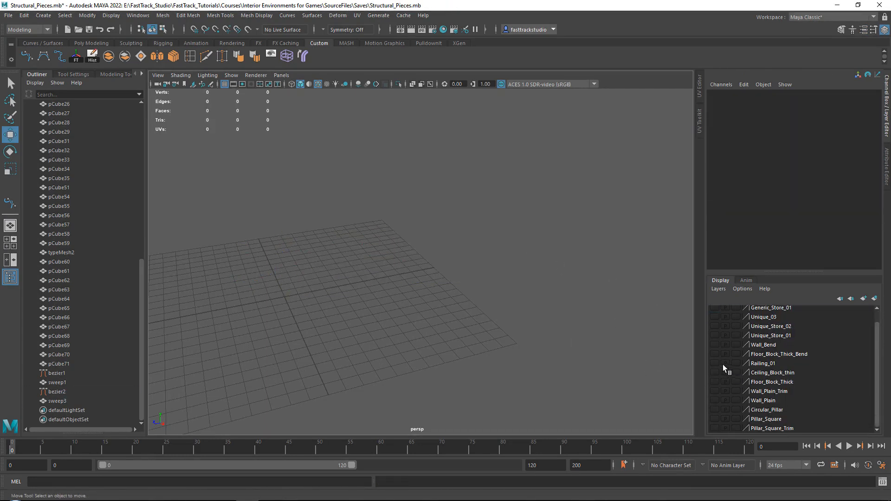
pyautogui.click(317, 286)
pyautogui.press('f')
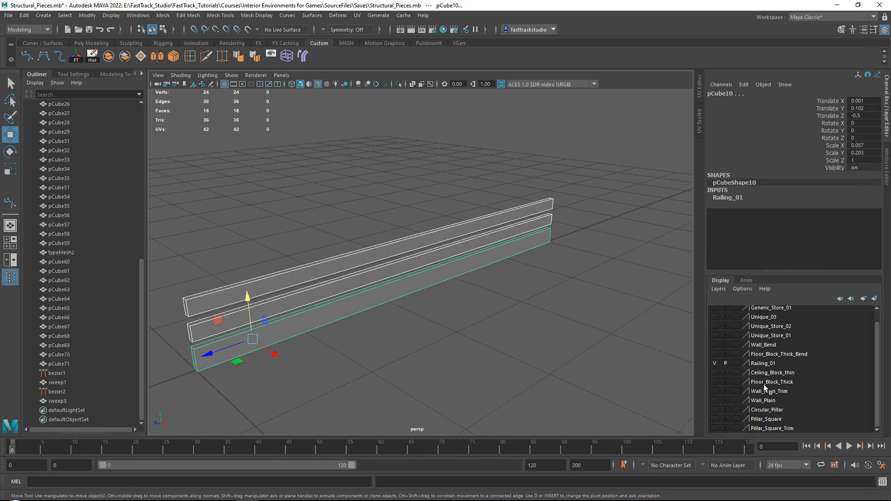
pyautogui.click(715, 354)
pyautogui.moveTo(419, 275)
pyautogui.keyDown('alt'); pyautogui.mouseDown()
pyautogui.moveTo(462, 280)
pyautogui.moveTo(434, 316)
pyautogui.moveTo(411, 199)
pyautogui.moveTo(418, 190)
pyautogui.moveTo(478, 226)
pyautogui.moveTo(485, 244)
pyautogui.mouseUp(); pyautogui.keyUp('alt')
pyautogui.moveTo(513, 270)
pyautogui.mouseDown()
pyautogui.moveTo(494, 293)
pyautogui.moveTo(464, 297)
pyautogui.mouseUp()
# Put the copied railing bars in a new display layer named Railing_Bend and hide the Railing_01 layer
pyautogui.click(875, 299)
pyautogui.click(875, 298)
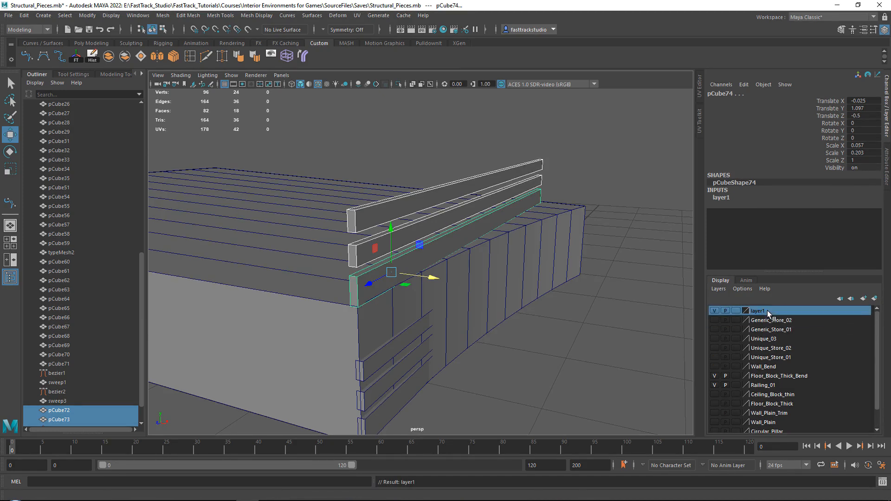
pyautogui.doubleClick(814, 310)
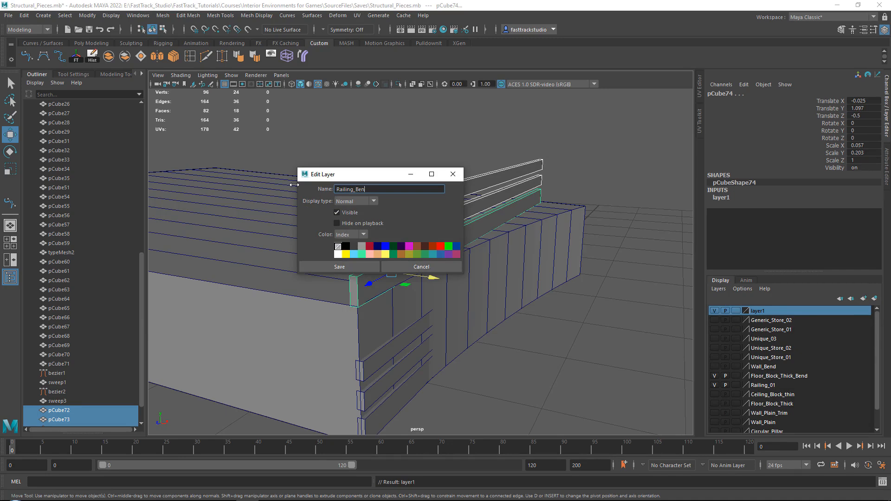
pyautogui.click(354, 268)
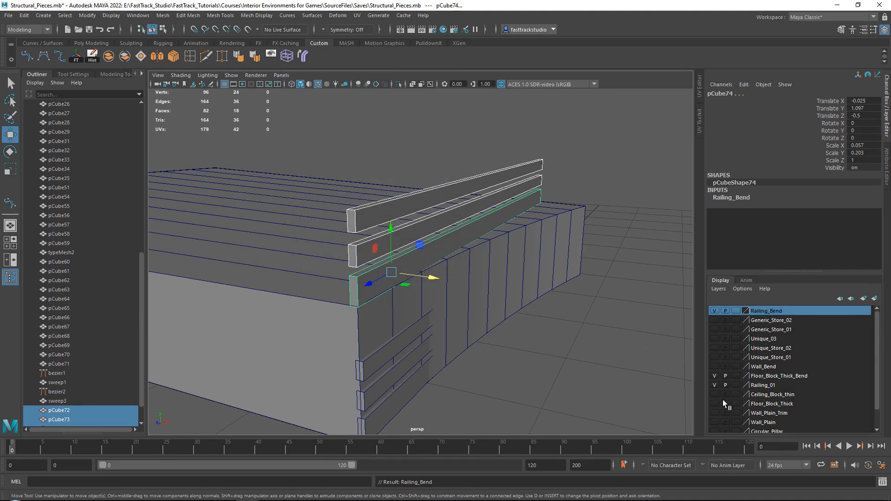
pyautogui.click(714, 385)
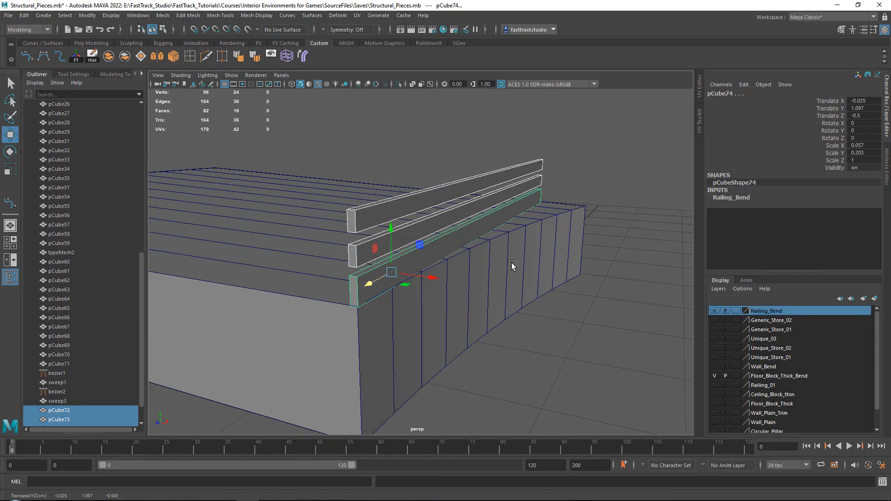
# Select the lengthwise edges of the railing bars and use Connect with 10 segments to subdivide the bottom bar
pyautogui.keyDown('alt'); pyautogui.moveTo(512, 263); pyautogui.dragTo(453, 252); pyautogui.keyUp('alt')
pyautogui.scroll(-4, 452, 252)
pyautogui.keyDown('alt'); pyautogui.moveTo(472, 161); pyautogui.dragTo(464, 184); pyautogui.keyUp('alt')
pyautogui.moveTo(462, 146); pyautogui.dragTo(463, 114, button='right')
pyautogui.moveTo(410, 135); pyautogui.dragTo(448, 388)
pyautogui.click(173, 54)
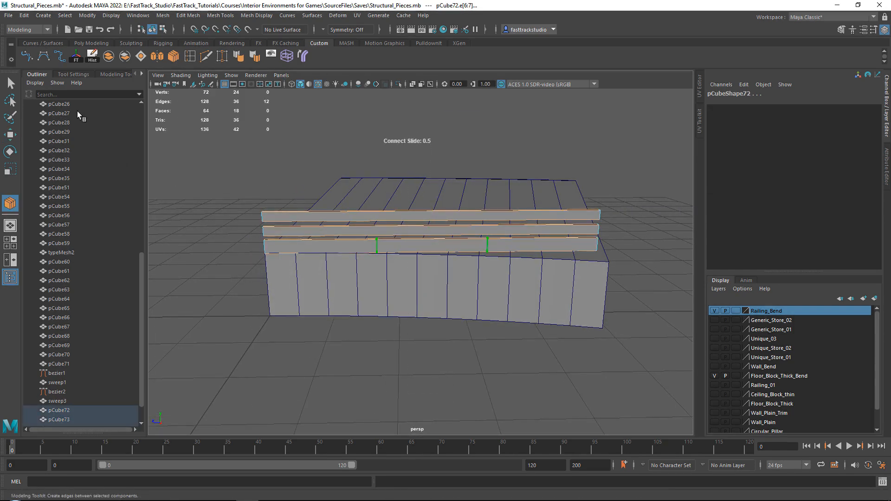
pyautogui.click(73, 74)
pyautogui.doubleClick(127, 110)
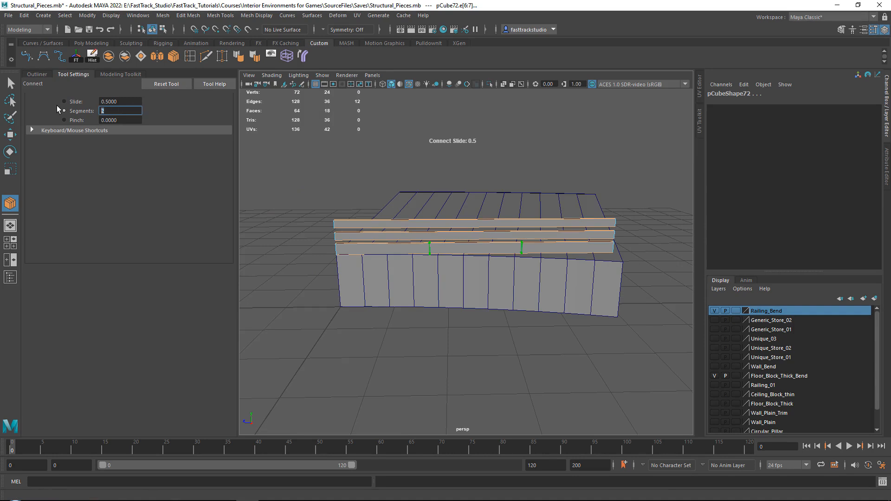
pyautogui.write('10')
pyautogui.press('Return')
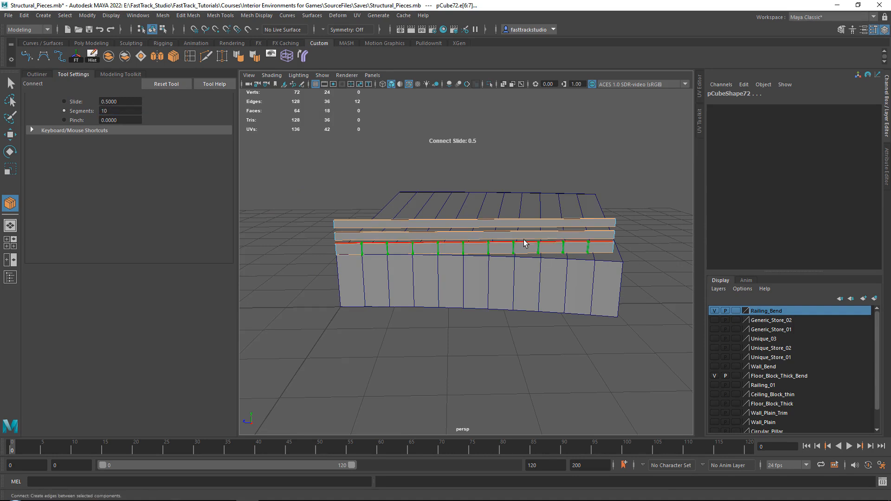
pyautogui.press('w')
# Subdivide the middle and top railing bars with Connect, using 10 segments on each
pyautogui.scroll(5, 477, 195)
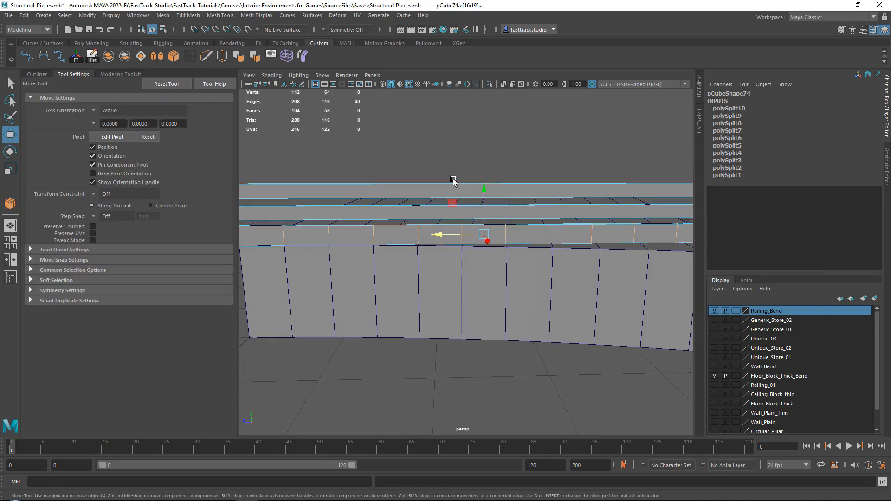
pyautogui.scroll(3, 431, 166)
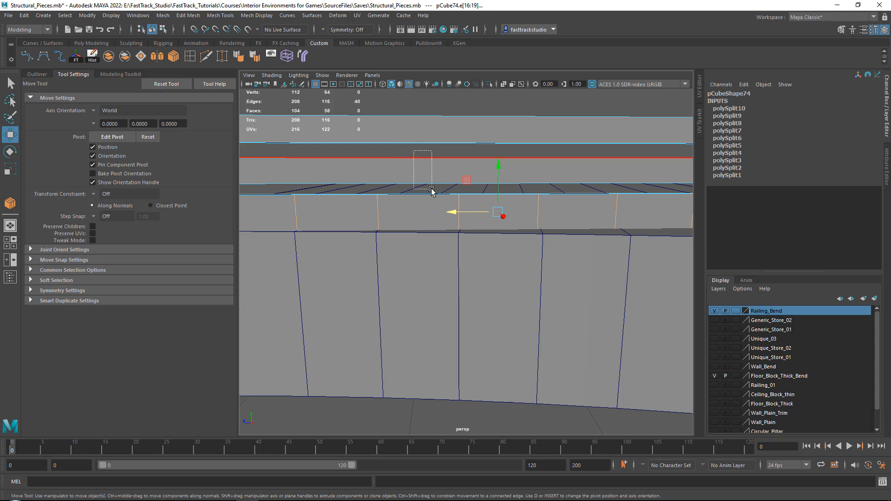
pyautogui.moveTo(431, 190); pyautogui.dragTo(432, 190)
pyautogui.click(173, 56)
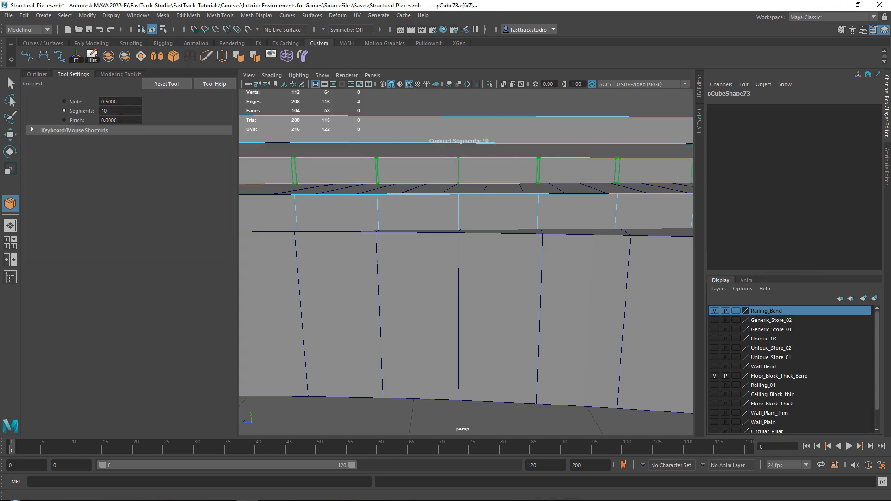
pyautogui.press('w')
pyautogui.moveTo(429, 96); pyautogui.dragTo(449, 151)
pyautogui.click(174, 55)
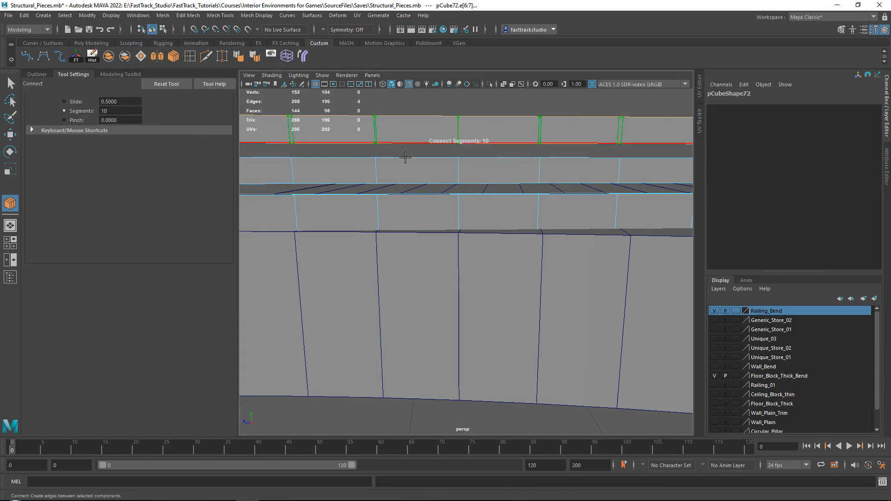
pyautogui.press('w')
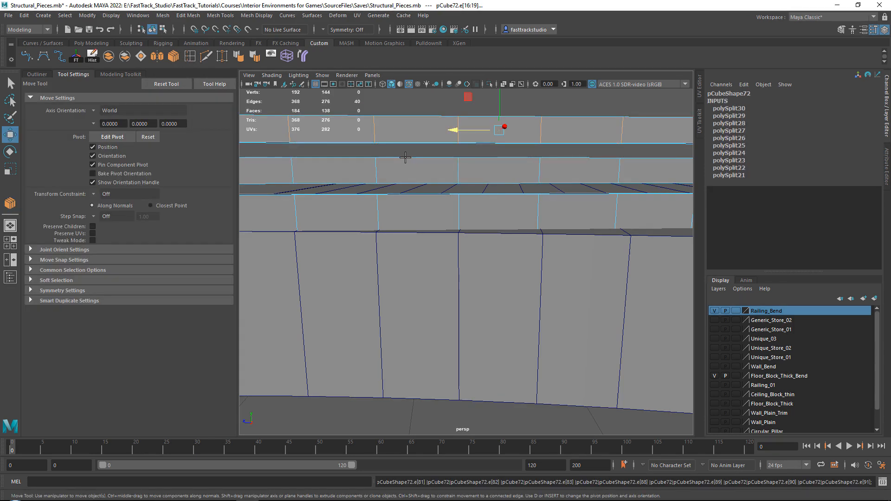
# Select all three subdivided railing bars as whole objects and combine them into a single mesh
pyautogui.scroll(-4, 399, 170)
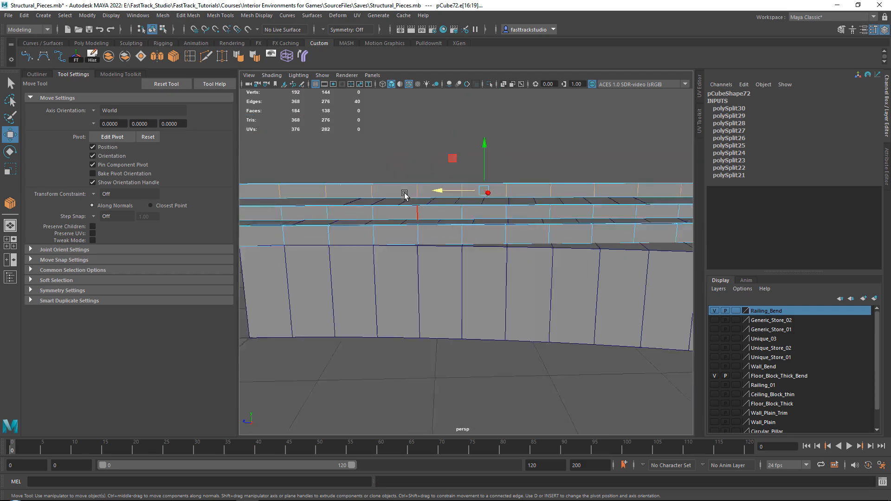
pyautogui.keyDown('alt'); pyautogui.moveTo(406, 195); pyautogui.dragTo(439, 215); pyautogui.keyUp('alt')
pyautogui.moveTo(438, 141); pyautogui.dragTo(471, 430)
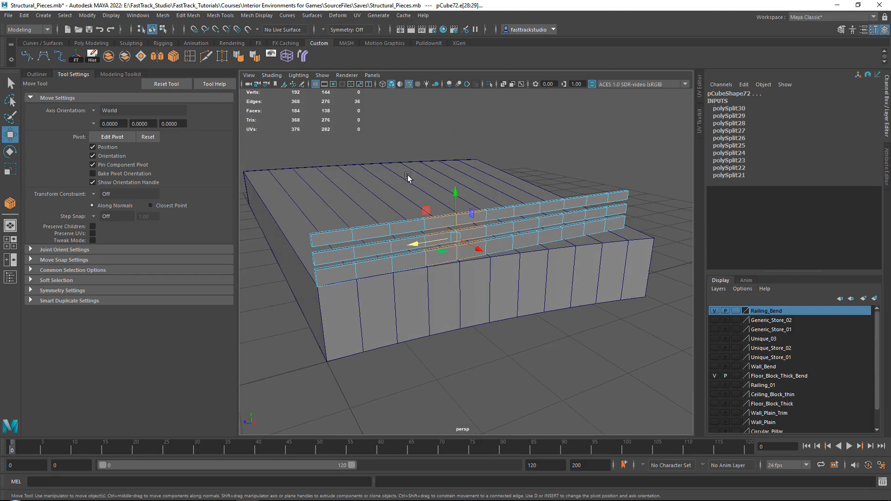
pyautogui.keyDown('alt'); pyautogui.moveTo(407, 178); pyautogui.dragTo(438, 257); pyautogui.keyUp('alt')
pyautogui.moveTo(438, 258)
pyautogui.mouseDown(button='right')
pyautogui.moveTo(432, 241)
pyautogui.moveTo(441, 259)
pyautogui.mouseUp(button='right')
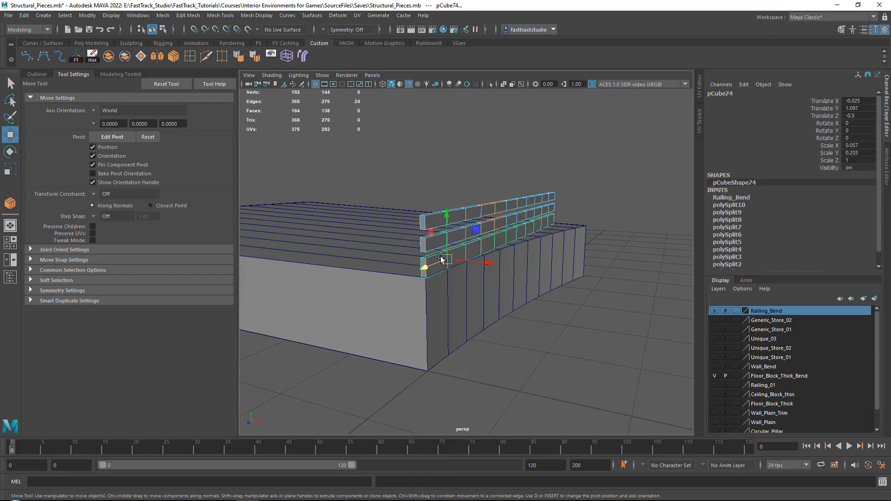
pyautogui.click(436, 249)
pyautogui.keyDown('alt'); pyautogui.moveTo(497, 263); pyautogui.dragTo(455, 252); pyautogui.keyUp('alt')
pyautogui.click(459, 264)
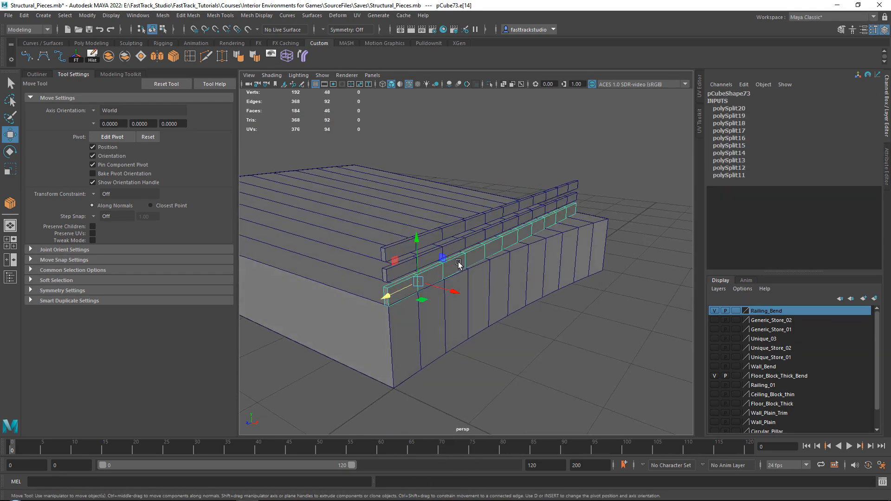
pyautogui.moveTo(474, 263); pyautogui.dragTo(515, 222, button='right')
pyautogui.click(514, 222)
pyautogui.moveTo(514, 222)
pyautogui.keyDown('alt'); pyautogui.mouseDown()
pyautogui.moveTo(533, 215)
pyautogui.moveTo(515, 219)
pyautogui.mouseUp(); pyautogui.keyUp('alt')
pyautogui.click(515, 219)
pyautogui.click(530, 163)
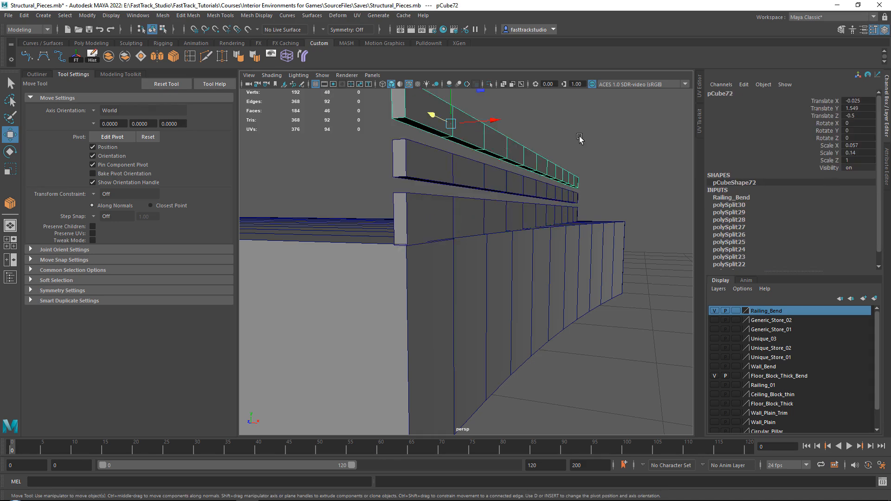
pyautogui.moveTo(570, 214); pyautogui.dragTo(553, 135)
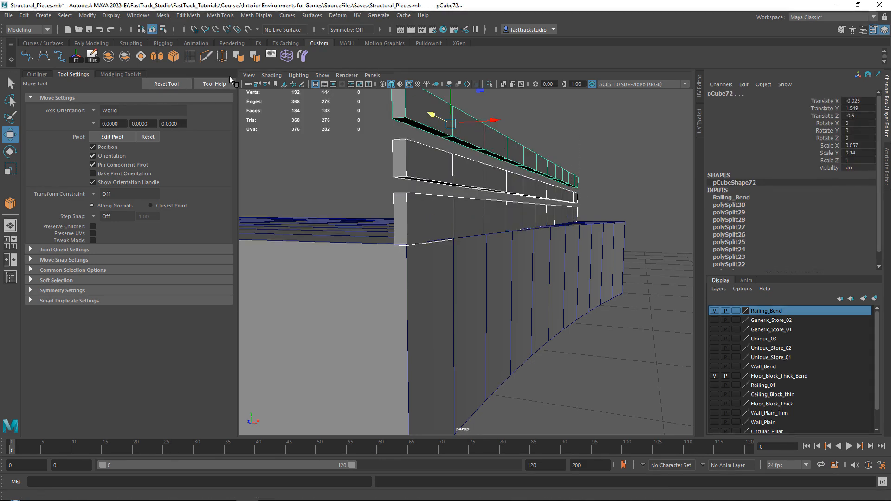
pyautogui.click(124, 55)
# Isolate the combined railing and add a Bend deformer to it
pyautogui.keyDown('alt'); pyautogui.moveTo(511, 232); pyautogui.dragTo(440, 292); pyautogui.keyUp('alt')
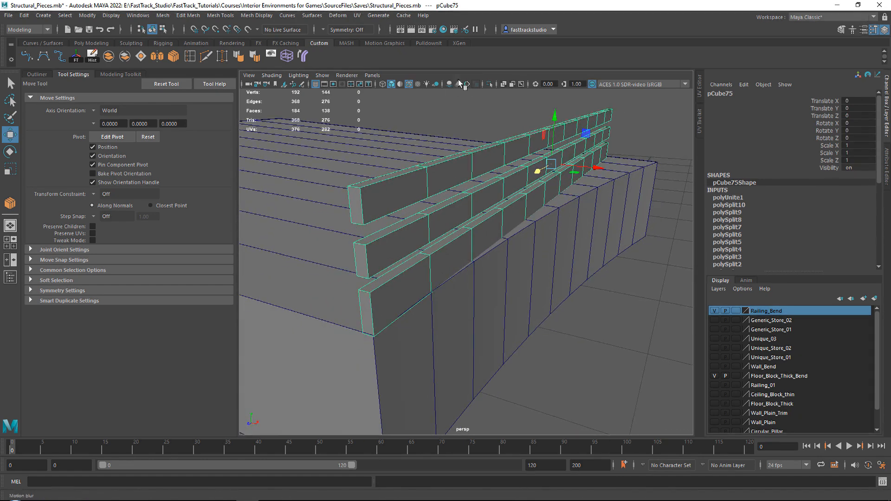
pyautogui.click(489, 83)
pyautogui.press('f')
pyautogui.keyDown('alt'); pyautogui.moveTo(469, 260); pyautogui.dragTo(437, 186); pyautogui.keyUp('alt')
pyautogui.click(303, 55)
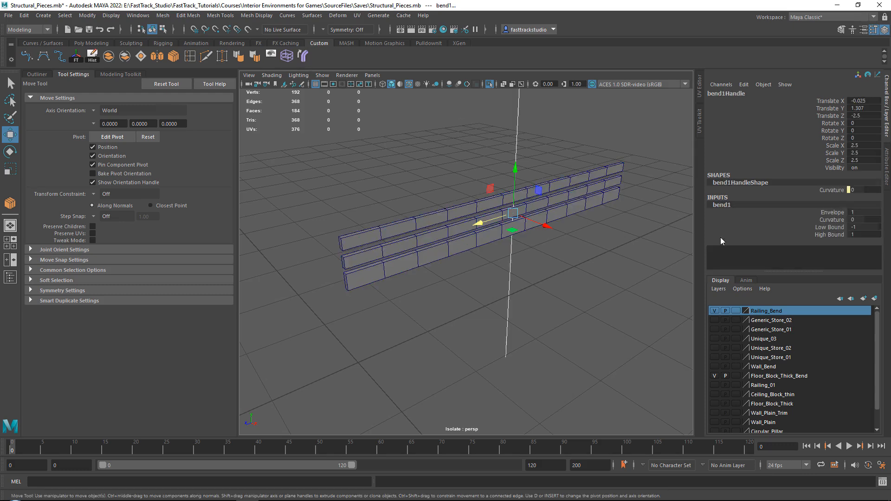
# Set the bend deformer's Curvature to 15 and its Low Bound to 0
pyautogui.click(856, 219)
pyautogui.write('15')
pyautogui.press('Return')
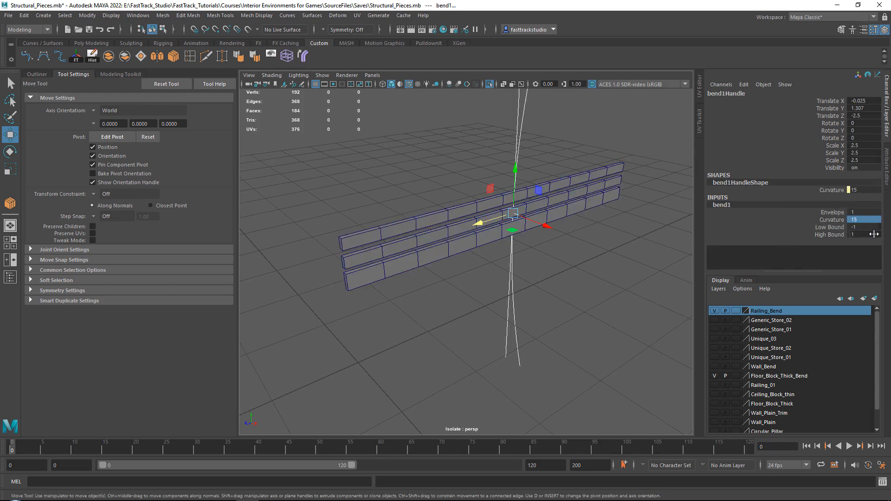
pyautogui.write('0')
pyautogui.press('Return')
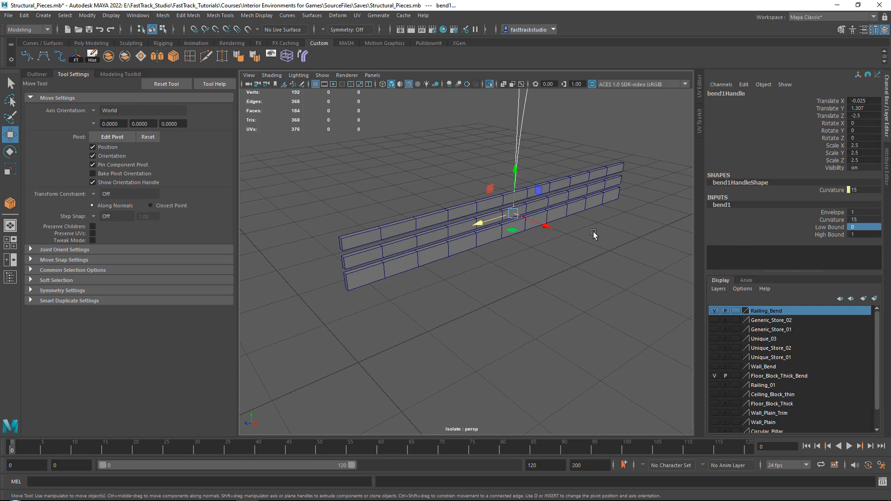
# Move the bend handle near the railing's end, lay it lengthwise with Rotate X at -90, and set High Bound to 3
pyautogui.moveTo(508, 235); pyautogui.dragTo(571, 227)
pyautogui.press('e')
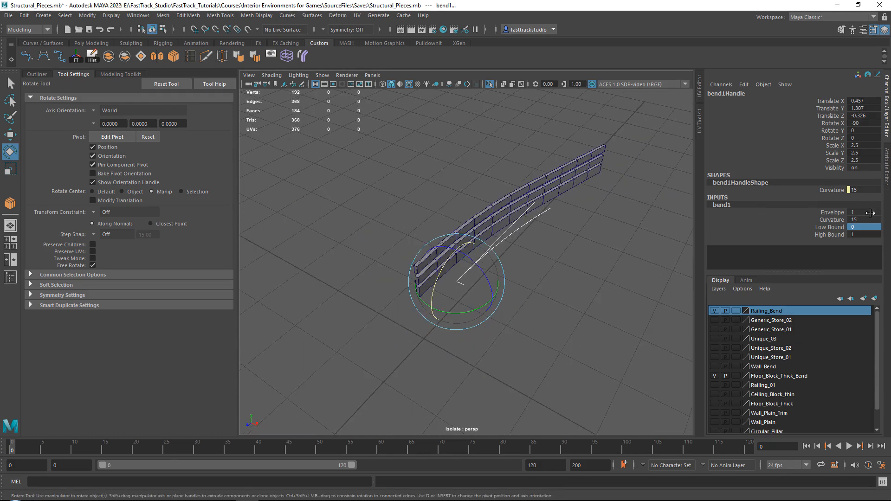
pyautogui.write('3')
pyautogui.press('Return')
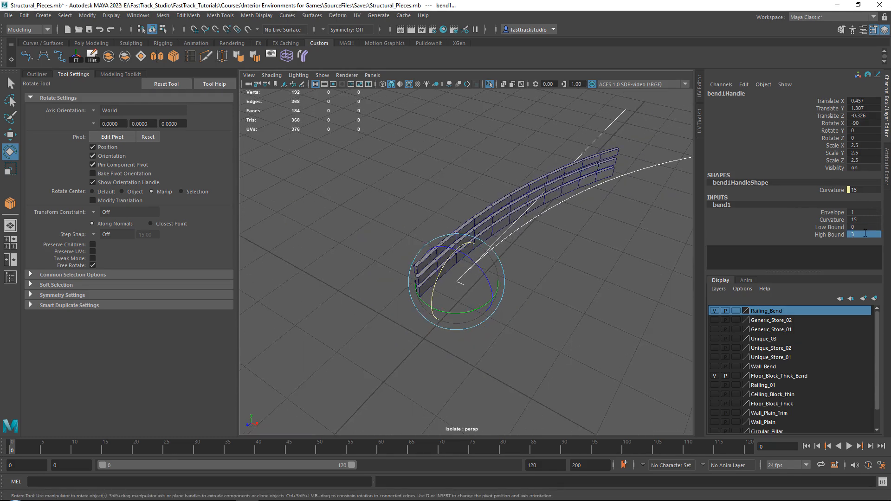
# Use point snapping to place the bend handle on the lower corner at the near end of the bottom bar
pyautogui.keyDown('alt'); pyautogui.moveTo(464, 251); pyautogui.dragTo(492, 204); pyautogui.keyUp('alt')
pyautogui.press('w')
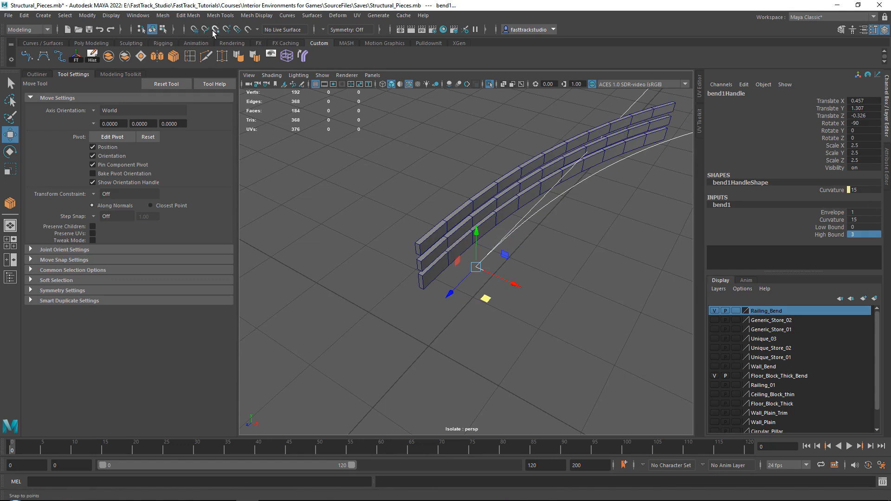
pyautogui.click(215, 29)
pyautogui.moveTo(478, 265); pyautogui.dragTo(419, 288)
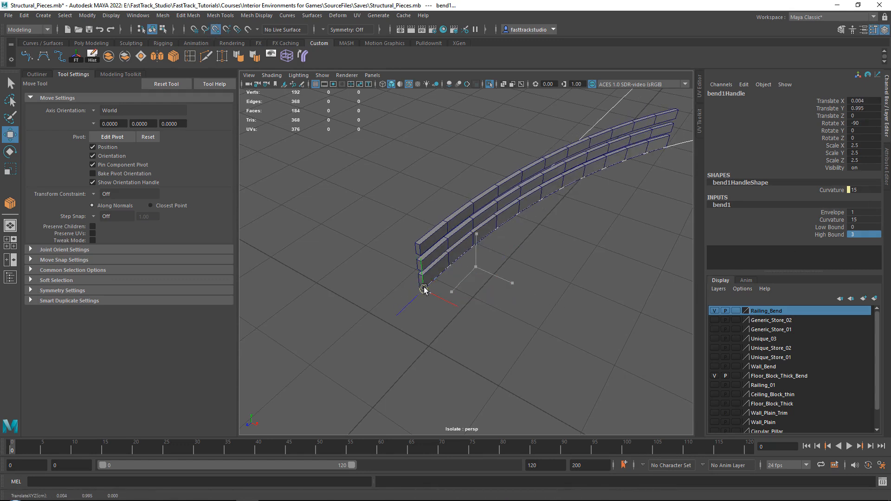
pyautogui.scroll(3, 464, 260)
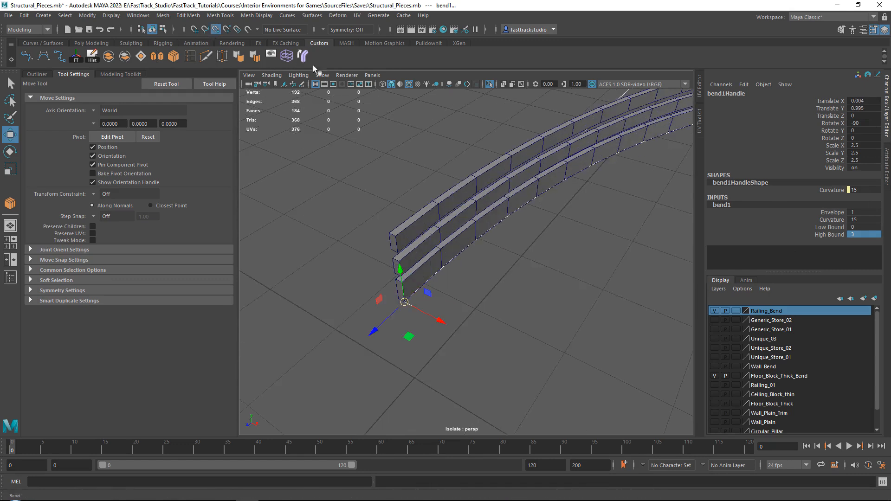
# Leave isolation to compare the railing with the floor block and set the bend's Curvature to 7.5 to match its curved edge
pyautogui.click(490, 84)
pyautogui.keyDown('alt'); pyautogui.moveTo(464, 149); pyautogui.dragTo(438, 190); pyautogui.keyUp('alt')
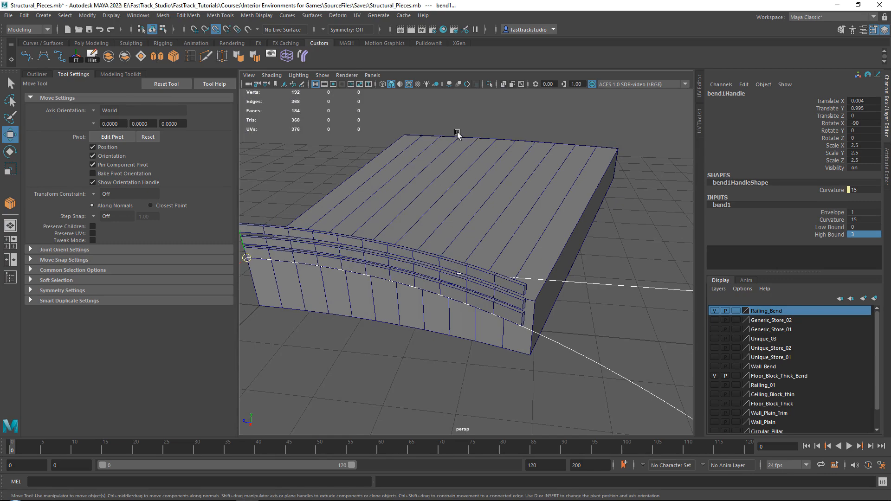
pyautogui.keyDown('alt'); pyautogui.moveTo(608, 157); pyautogui.dragTo(385, 155); pyautogui.keyUp('alt')
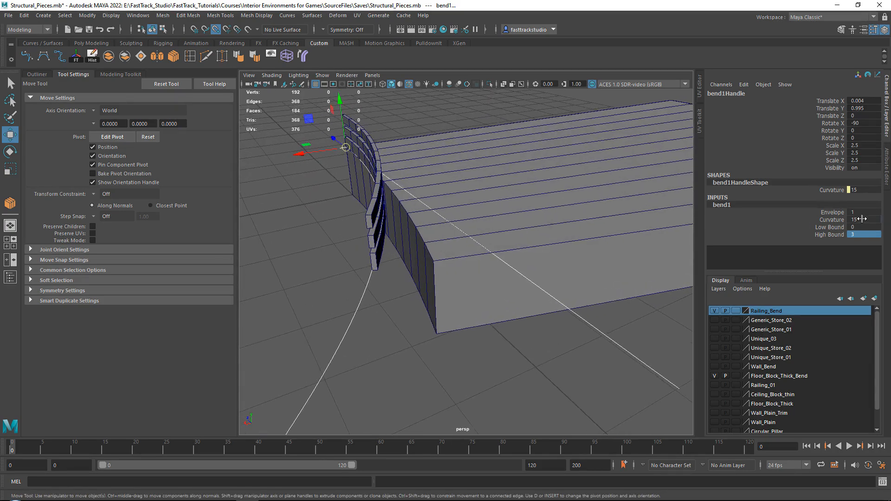
pyautogui.press('Return')
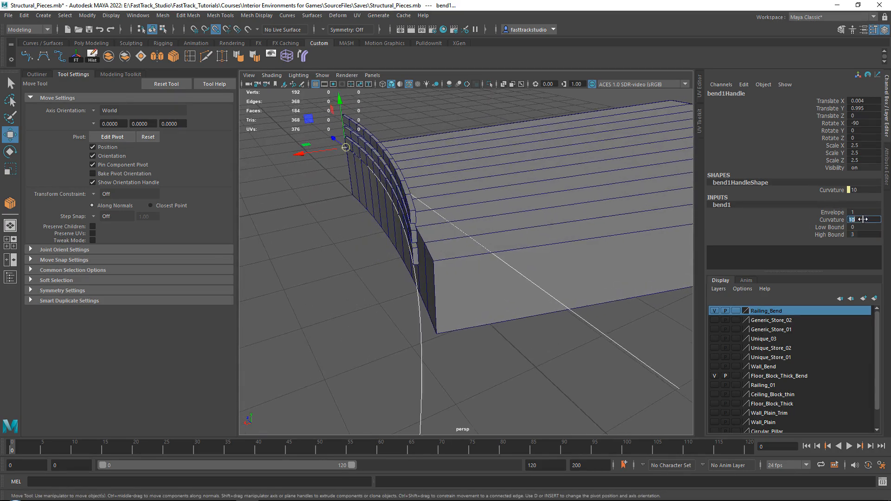
pyautogui.write('7.5')
pyautogui.press('Return')
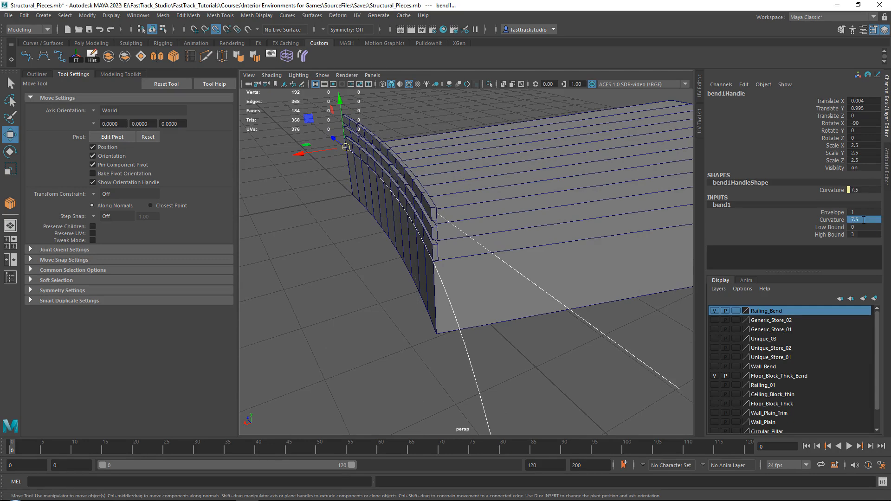
pyautogui.scroll(5, 458, 283)
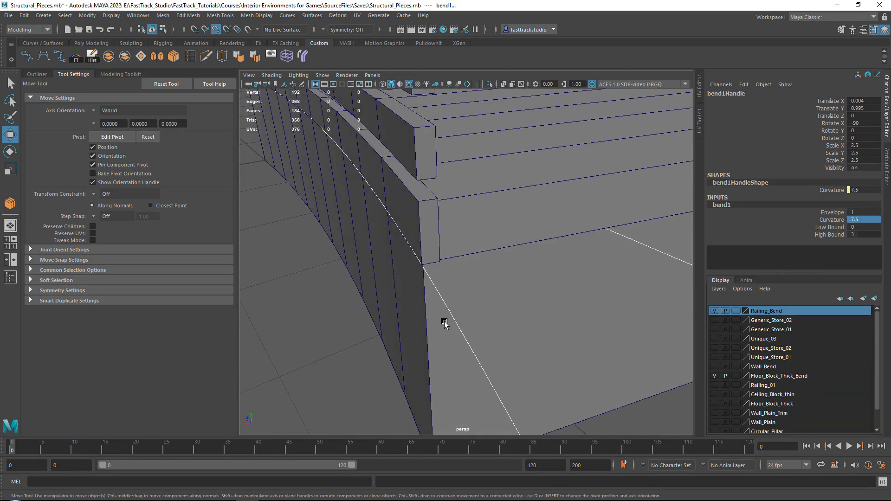
pyautogui.scroll(-5, 444, 321)
pyautogui.keyDown('alt'); pyautogui.moveTo(445, 321); pyautogui.dragTo(498, 230); pyautogui.keyUp('alt')
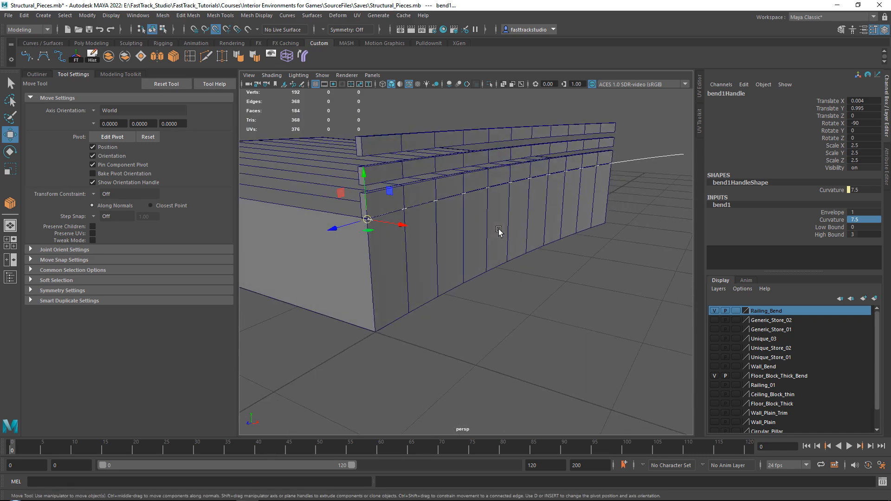
# Delete the construction history of the bent railing and hide the Floor_Block_Thick_Bend layer
pyautogui.click(440, 188)
pyautogui.click(93, 55)
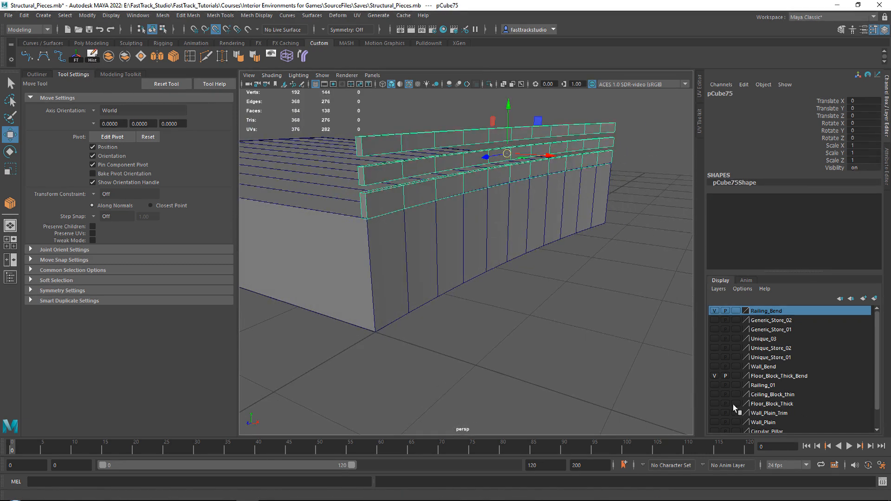
pyautogui.click(715, 376)
pyautogui.keyDown('alt'); pyautogui.moveTo(446, 238); pyautogui.dragTo(441, 225); pyautogui.keyUp('alt')
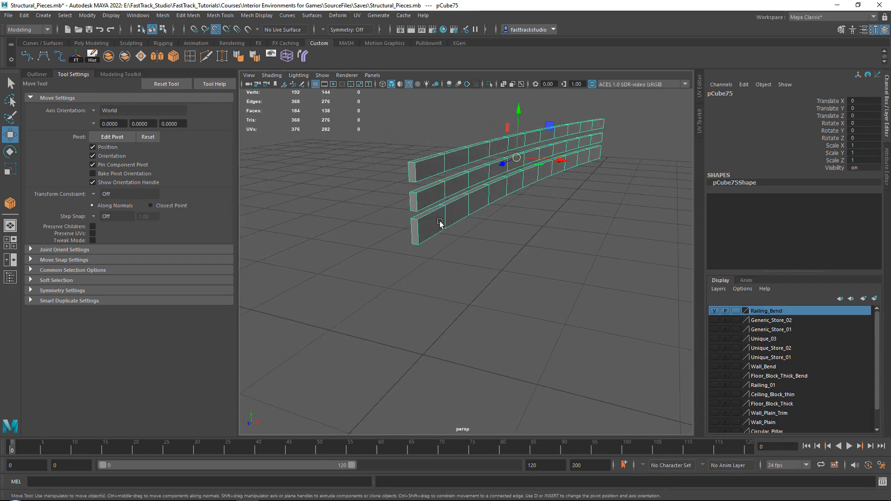
# Snap the railing's pivot to the lower end corner of the bottom bar, and grid-snap the railing to the world origin
pyautogui.click(126, 139)
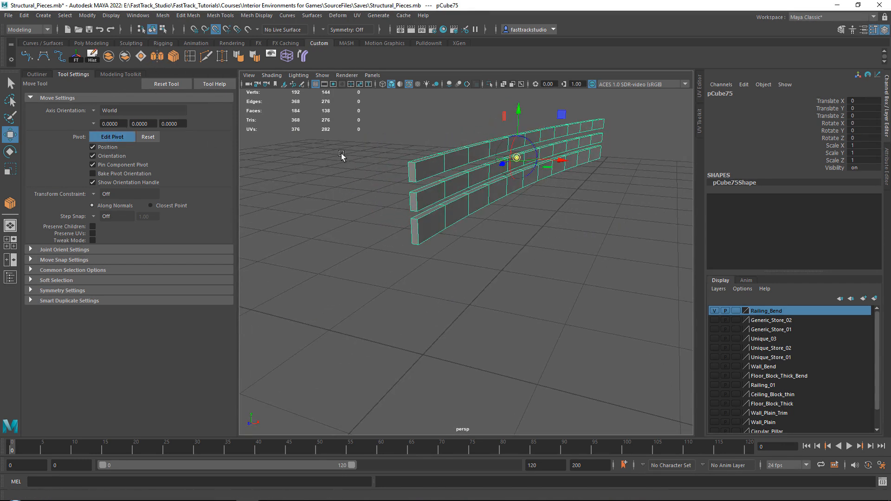
pyautogui.click(418, 243)
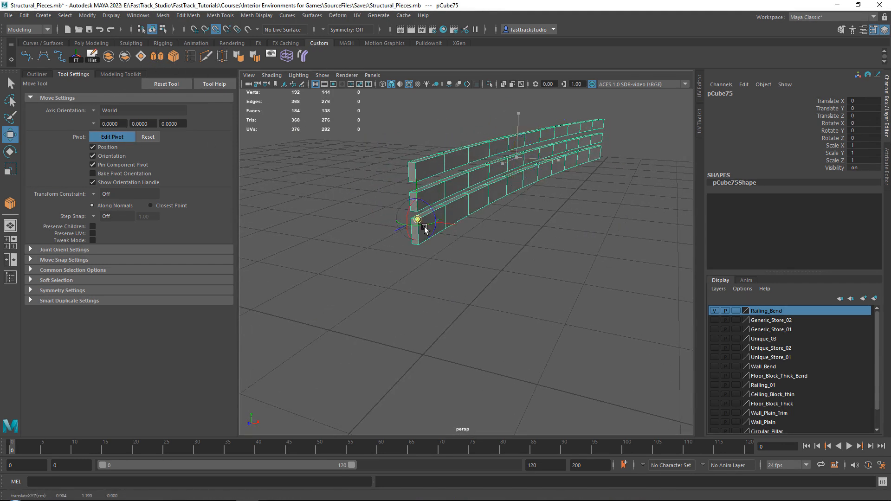
pyautogui.click(119, 140)
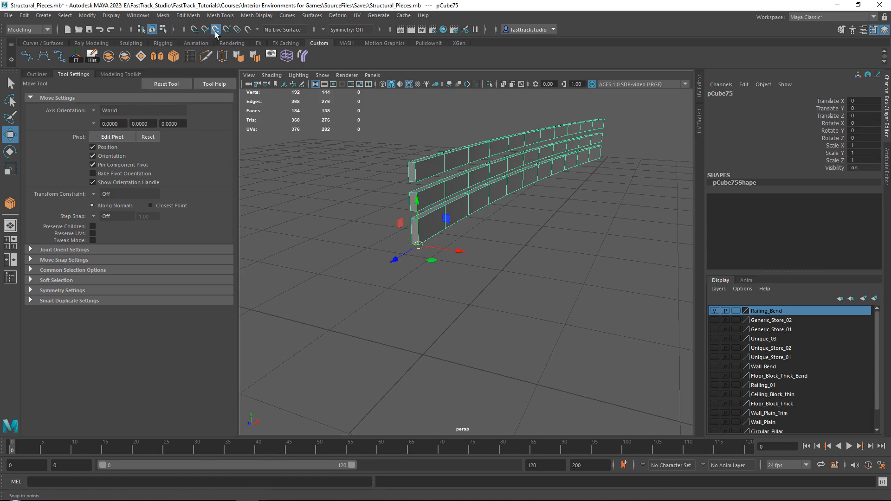
pyautogui.click(194, 29)
pyautogui.moveTo(418, 244); pyautogui.dragTo(432, 297)
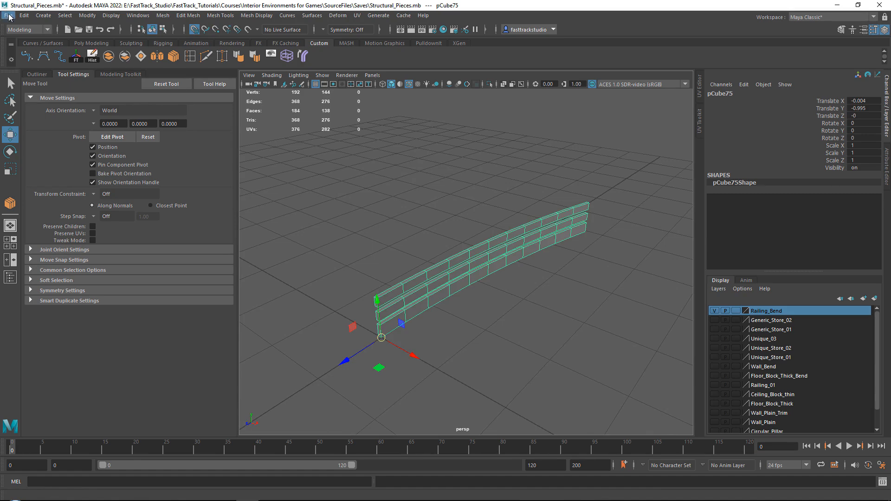
# Export the selected railing as Railing_01_Bend.fbx to the To_Unreal folder
pyautogui.click(9, 16)
pyautogui.click(72, 149)
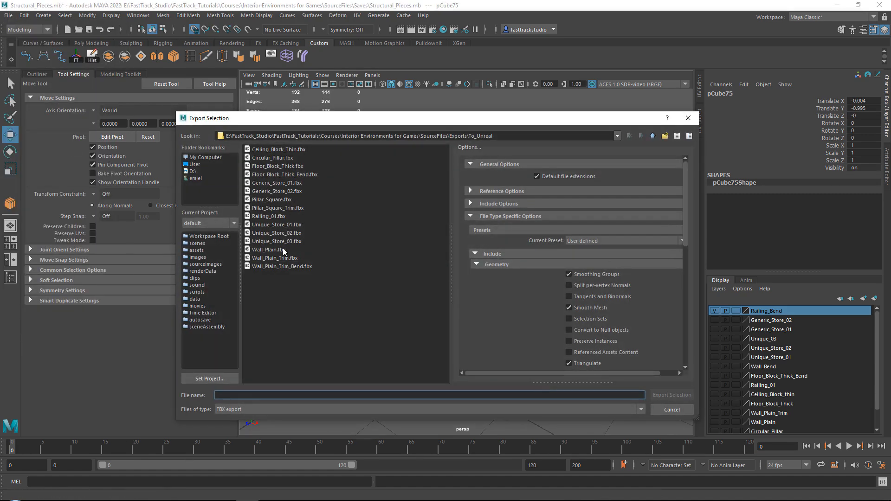
pyautogui.click(269, 217)
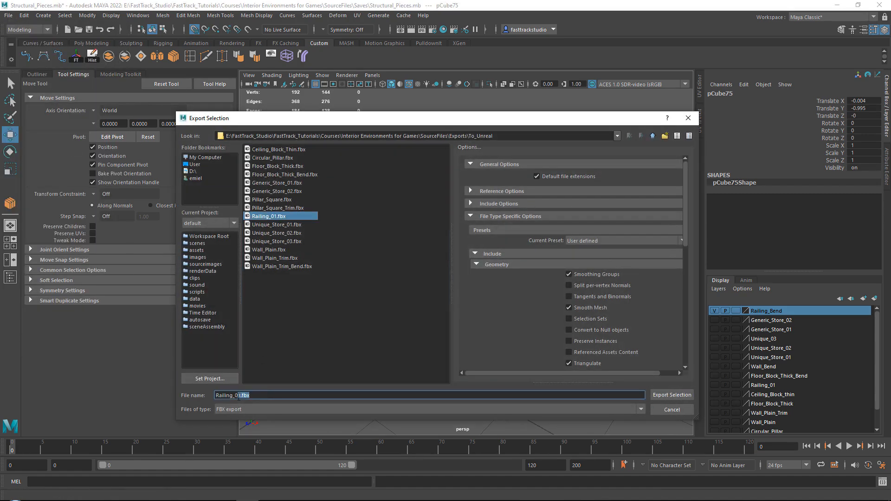
pyautogui.write('2_B')
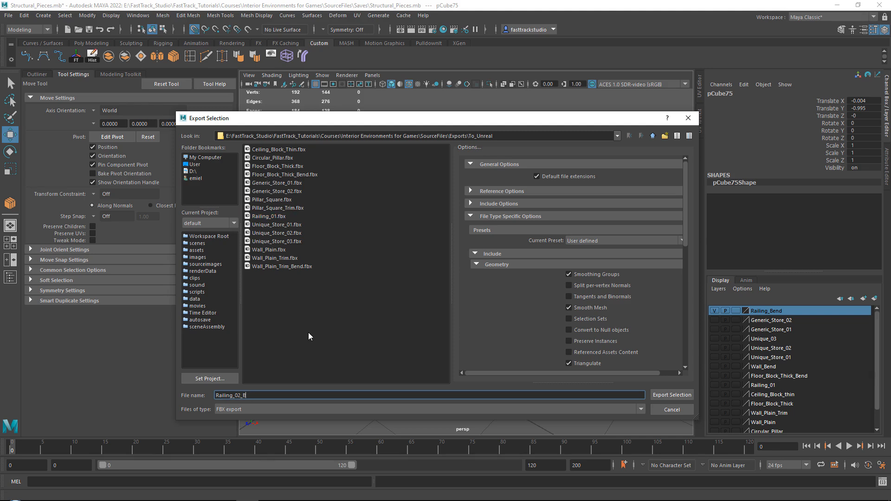
pyautogui.write('1_')
pyautogui.click(673, 395)
pyautogui.click(518, 403)
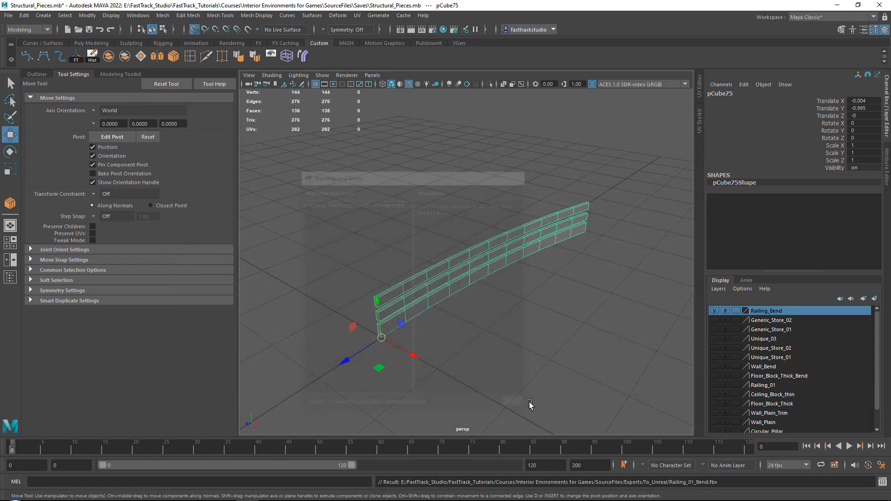
# Switch to Unreal Engine and add the next three curved floor blocks along the walkway to the Floor_Block_Thick158 selection
pyautogui.hotkey('alt', 'Tab')
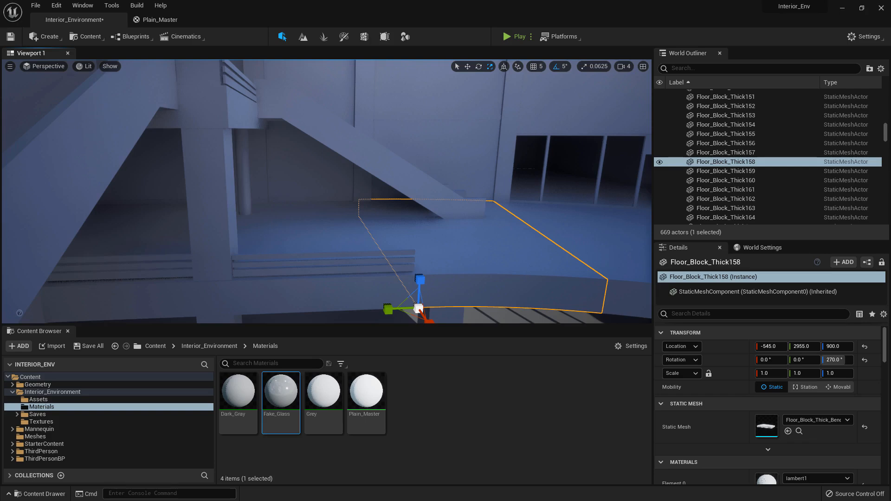
pyautogui.moveTo(438, 210); pyautogui.dragTo(534, 251, button='right')
pyautogui.press('w')
pyautogui.press('w')
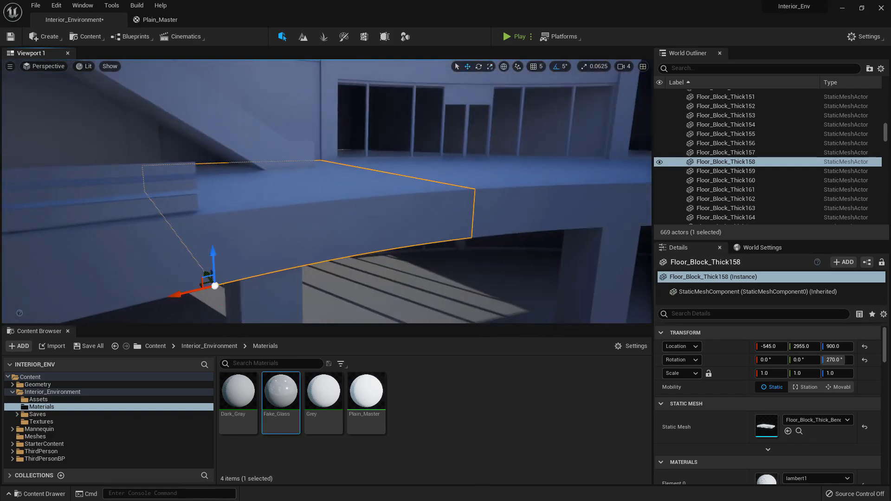
pyautogui.moveTo(413, 192); pyautogui.dragTo(480, 203, button='right')
pyautogui.keyDown('shift'); pyautogui.click(424, 201); pyautogui.keyUp('shift')
pyautogui.keyDown('shift'); pyautogui.click(476, 203); pyautogui.keyUp('shift')
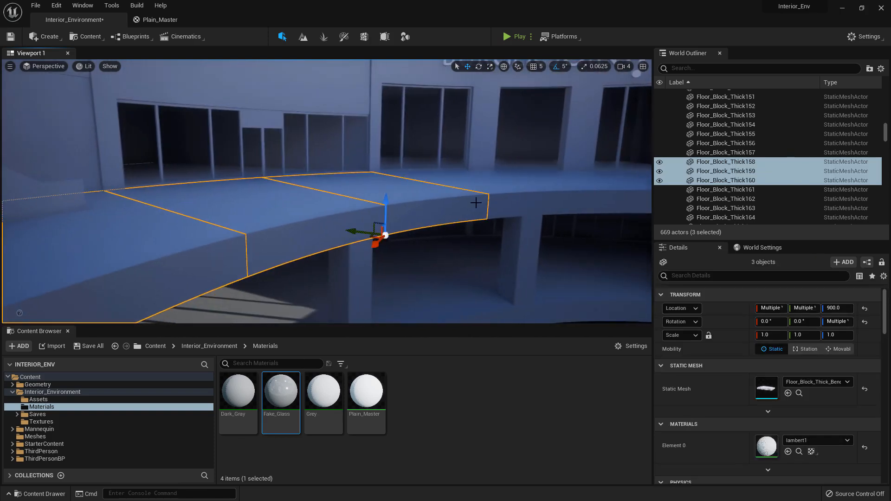
pyautogui.keyDown('shift'); pyautogui.click(542, 198); pyautogui.keyUp('shift')
pyautogui.moveTo(542, 198); pyautogui.dragTo(571, 200, button='right')
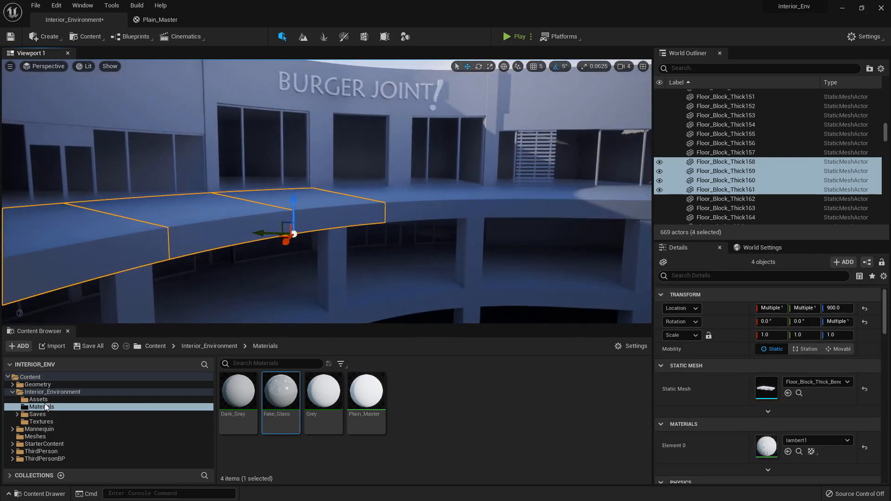
# Import the Railing_01_Bend FBX into the Interior_Environment Assets folder and dismiss the import log
pyautogui.click(39, 400)
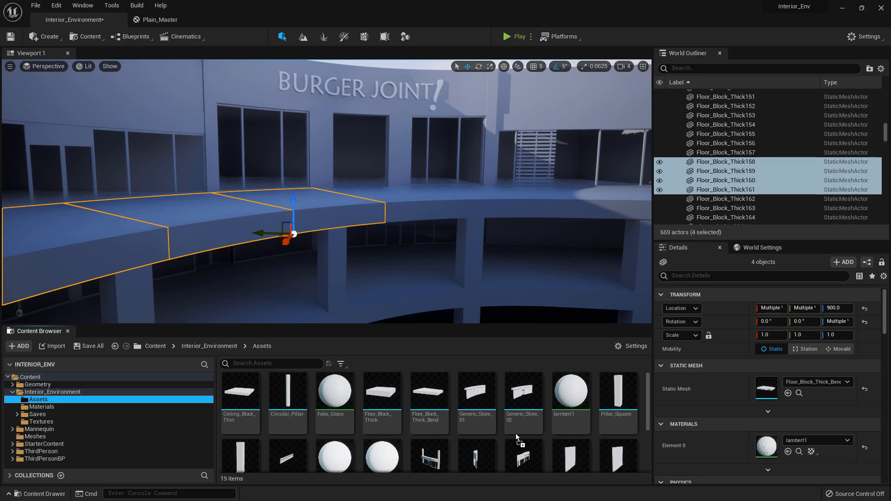
pyautogui.moveTo(516, 433); pyautogui.dragTo(515, 434)
pyautogui.click(434, 426)
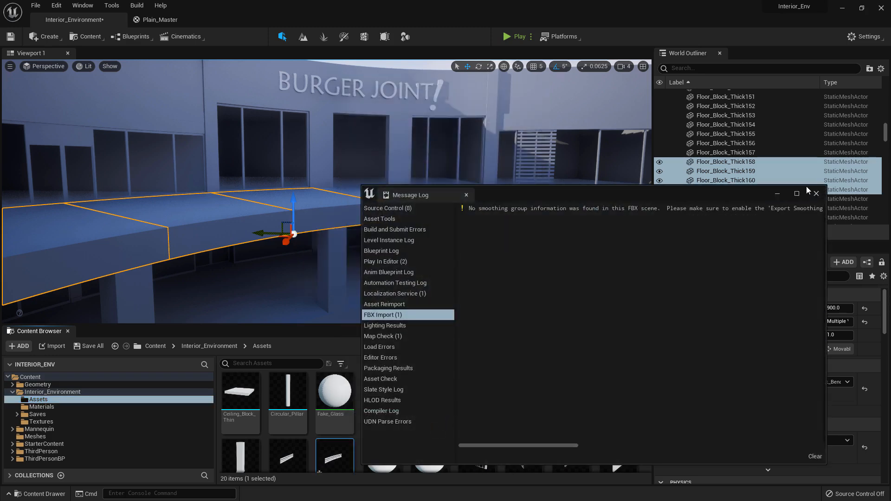
pyautogui.click(816, 193)
# Add the remaining upper curved floor blocks and the six lower curved blocks along the same arc to the selection
pyautogui.moveTo(474, 200); pyautogui.dragTo(475, 200, button='right')
pyautogui.keyDown('ctrl'); pyautogui.click(475, 200); pyautogui.keyUp('ctrl')
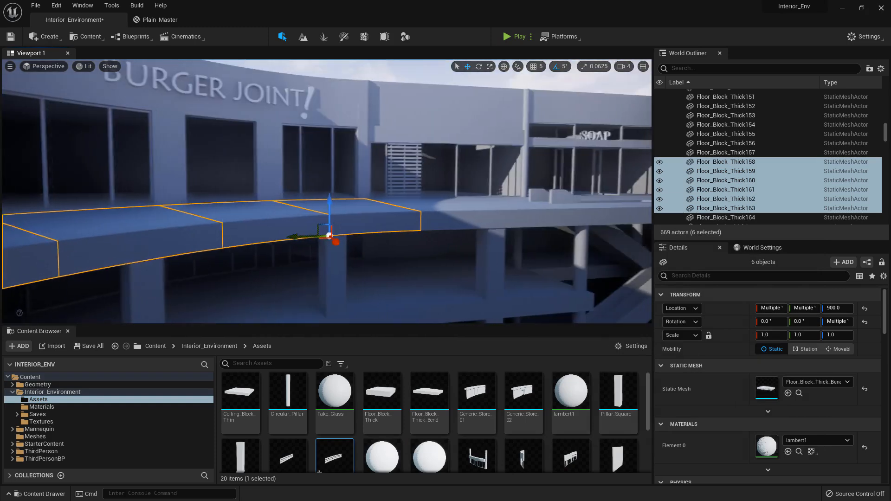
pyautogui.moveTo(423, 208); pyautogui.dragTo(423, 232, button='right')
pyautogui.keyDown('ctrl'); pyautogui.click(423, 208); pyautogui.keyUp('ctrl')
pyautogui.keyDown('ctrl'); pyautogui.click(364, 277); pyautogui.keyUp('ctrl')
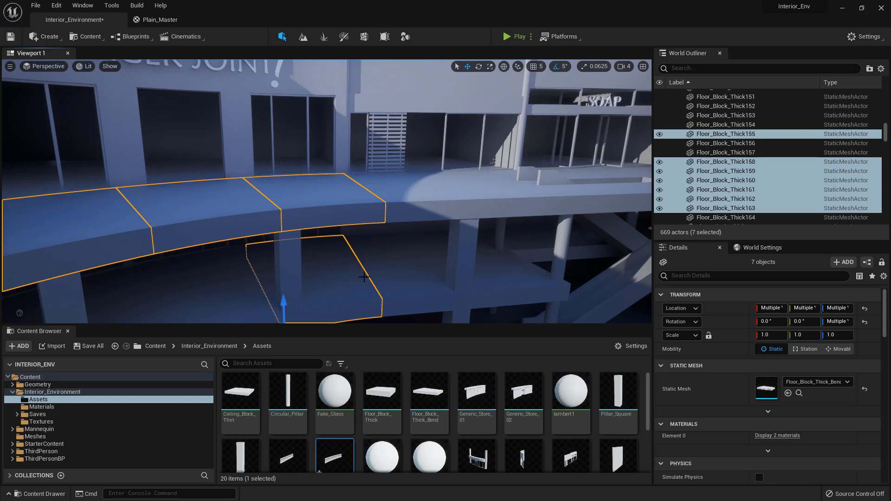
pyautogui.press('f')
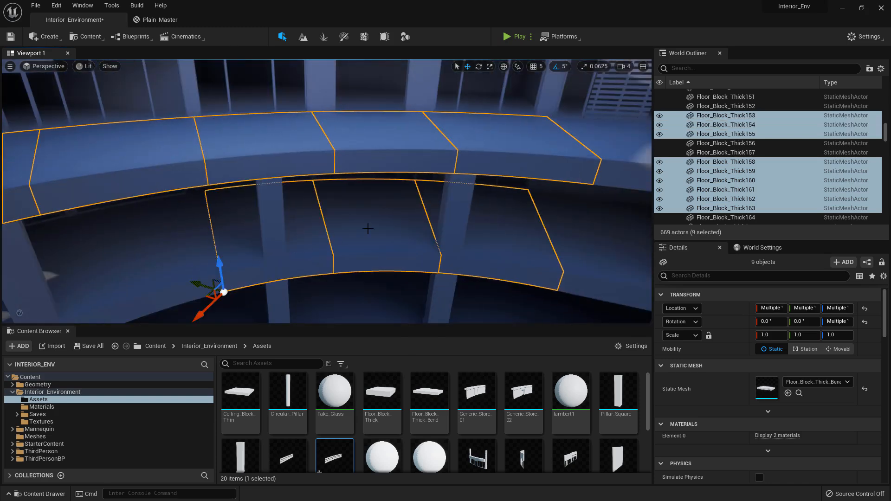
pyautogui.moveTo(368, 228); pyautogui.dragTo(349, 227, button='right')
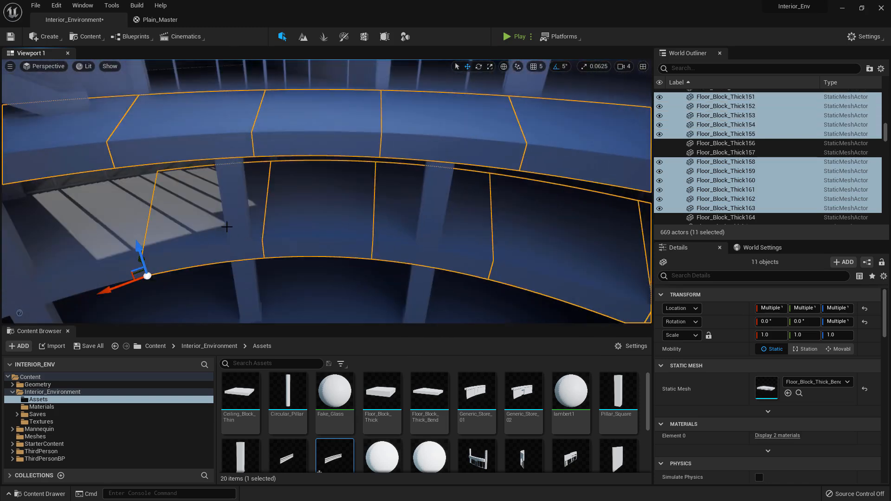
pyautogui.moveTo(279, 223); pyautogui.dragTo(230, 197, button='right')
pyautogui.keyDown('ctrl'); pyautogui.click(259, 211); pyautogui.keyUp('ctrl')
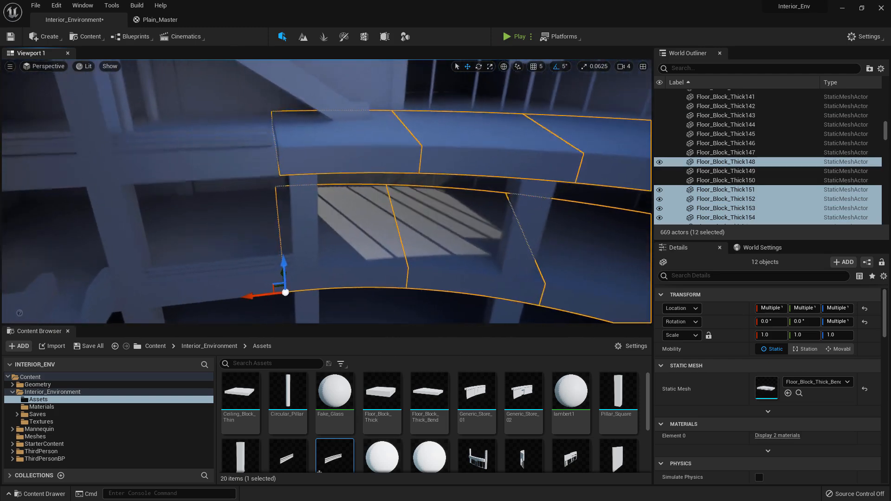
# Duplicate the selected curved floor blocks on both levels and raise the copies above the originals
pyautogui.moveTo(324, 205); pyautogui.dragTo(437, 213, button='right')
pyautogui.hotkey('ctrl', 'd')
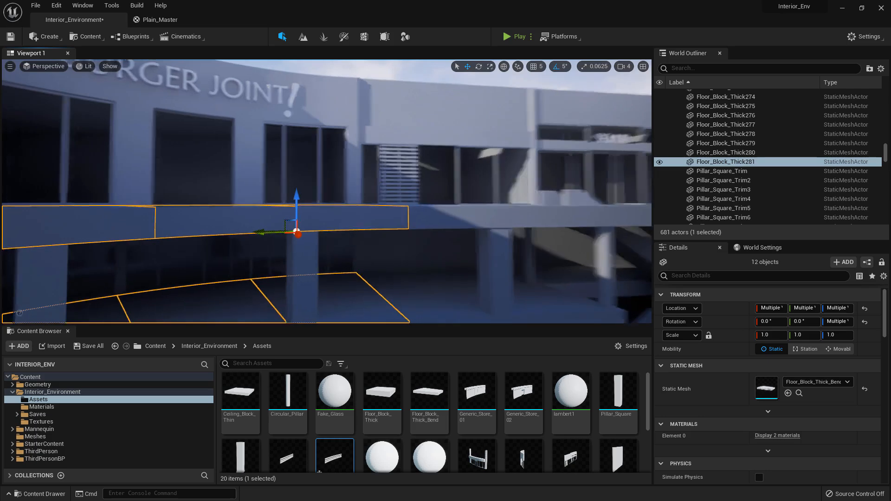
pyautogui.press('w')
pyautogui.moveTo(331, 260); pyautogui.dragTo(330, 290, button='right')
pyautogui.moveTo(367, 277); pyautogui.dragTo(375, 185)
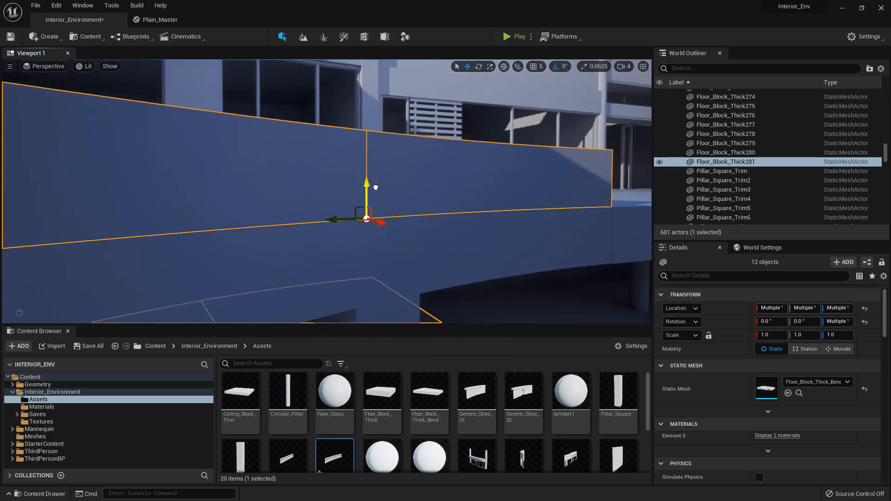
# Replace the duplicates' static mesh with Railing_01_Bend and lower the resulting railings onto the floor edges
pyautogui.scroll(-1, 391, 442)
pyautogui.moveTo(334, 429); pyautogui.dragTo(774, 386)
pyautogui.moveTo(325, 195); pyautogui.dragTo(190, 190, button='right')
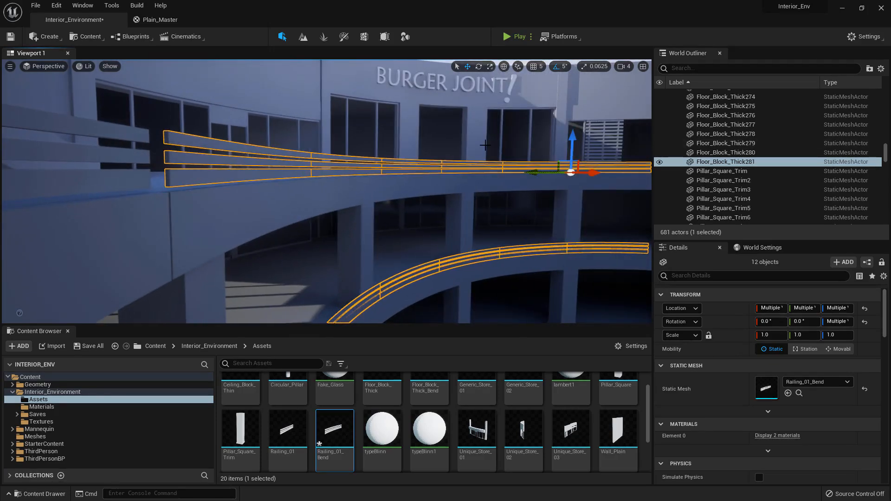
pyautogui.moveTo(486, 146); pyautogui.dragTo(485, 144, button='right')
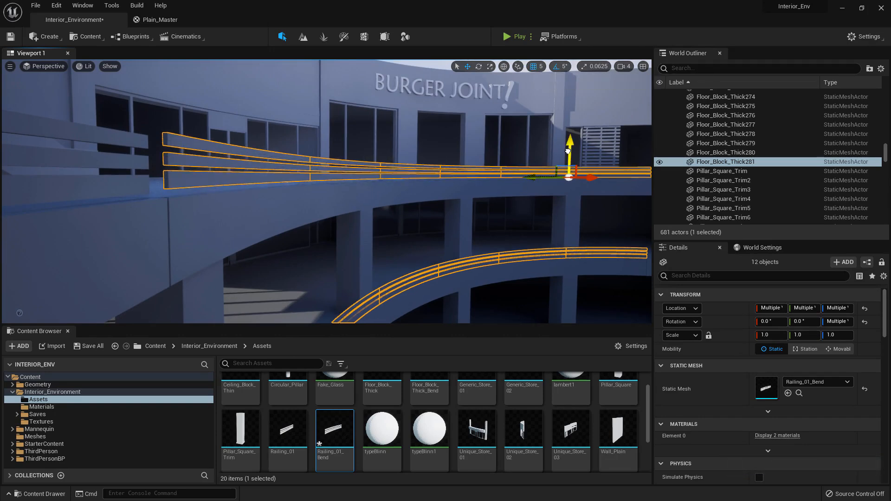
# Examine how the first upper curved floor block and its railing line up with the adjoining straight floor block
pyautogui.moveTo(566, 152); pyautogui.dragTo(478, 183, button='right')
pyautogui.click(358, 215)
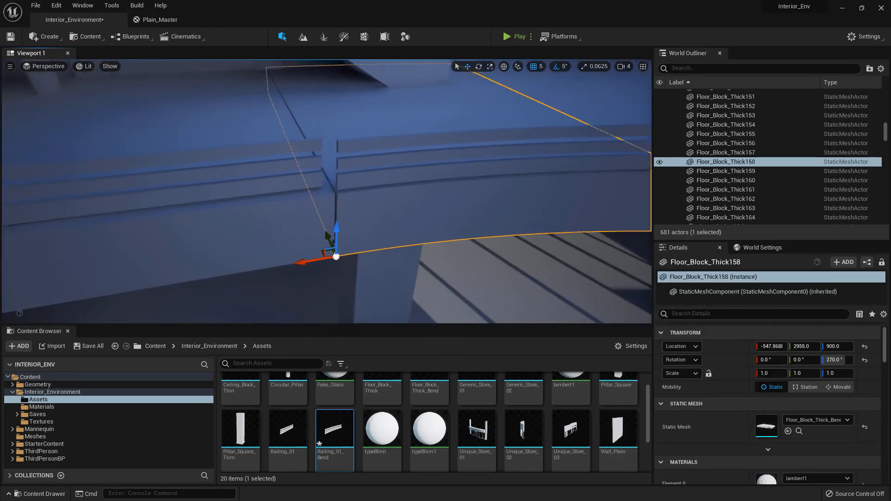
pyautogui.moveTo(327, 192); pyautogui.dragTo(331, 135, button='right')
pyautogui.press('e')
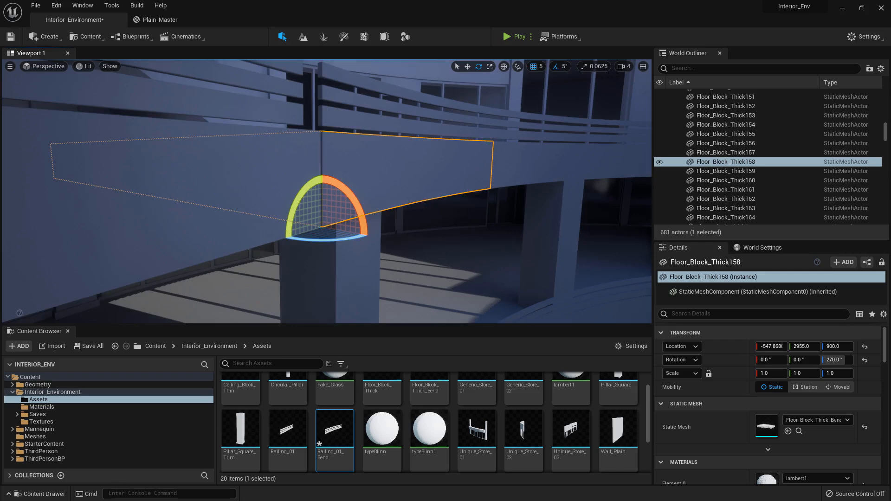
pyautogui.click(297, 163)
pyautogui.moveTo(297, 162); pyautogui.dragTo(381, 171, button='right')
pyautogui.press('w')
pyautogui.click(390, 176)
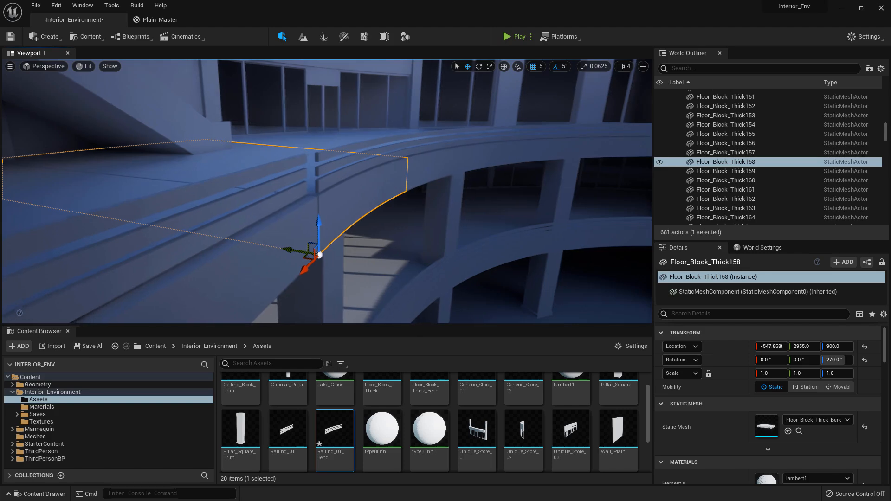
# Undo the recent selections, the railing placement and the duplication, and redo them
pyautogui.hotkey('ctrl', 'z')
pyautogui.hotkey('ctrl', 'z')
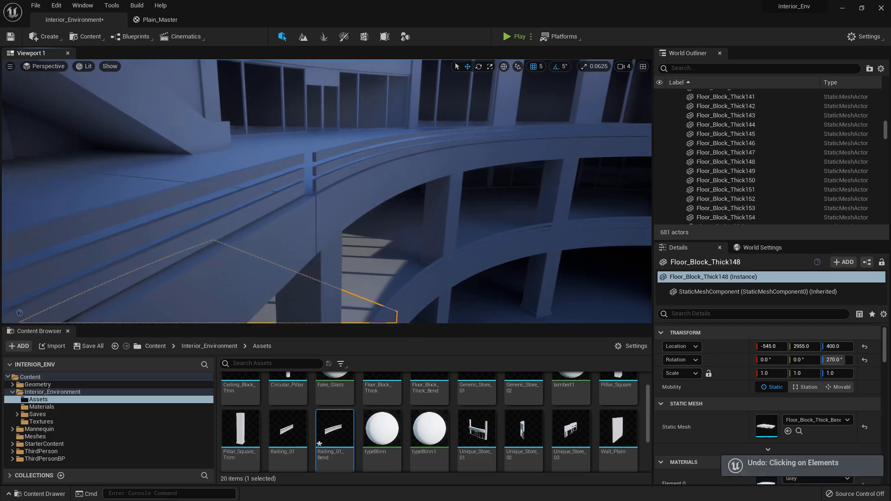
pyautogui.hotkey('ctrl', 'z')
pyautogui.hotkey('ctrl', 'z')
pyautogui.hotkey('ctrl', 'z')
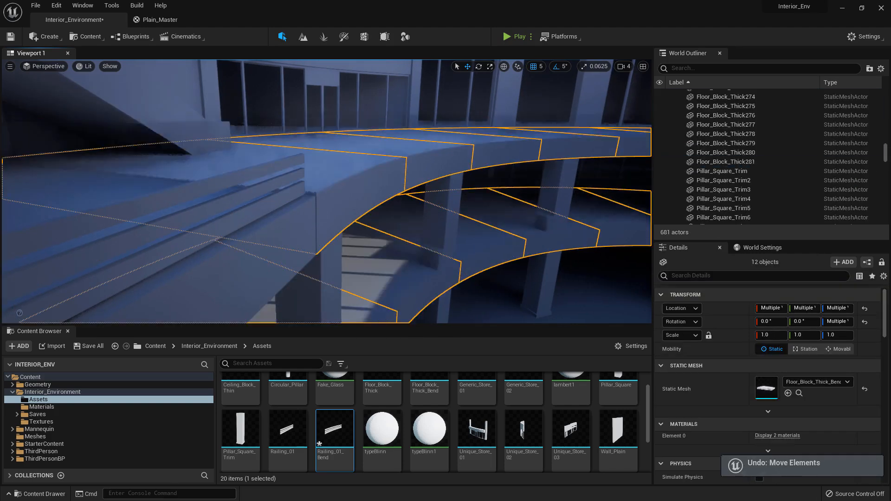
pyautogui.hotkey('ctrl', 'z')
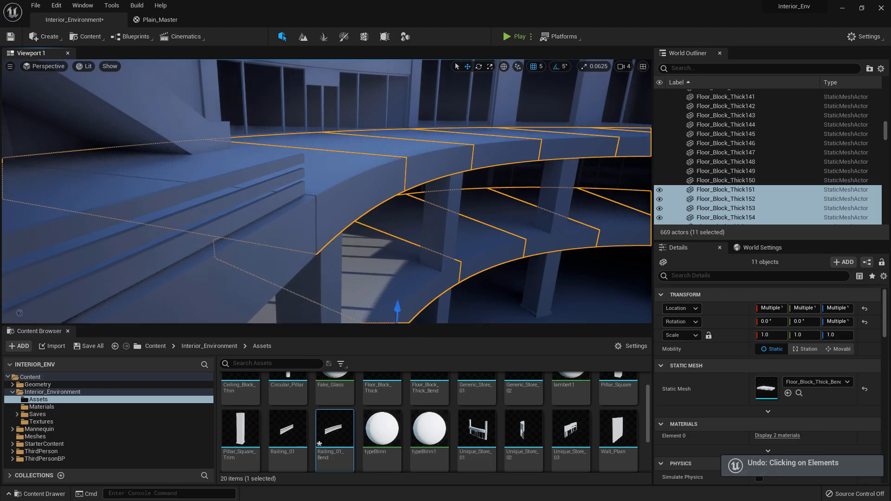
pyautogui.hotkey('ctrl', 'y')
pyautogui.hotkey('ctrl', 'y')
pyautogui.hotkey('ctrl', 'y')
pyautogui.hotkey('ctrl', 'y')
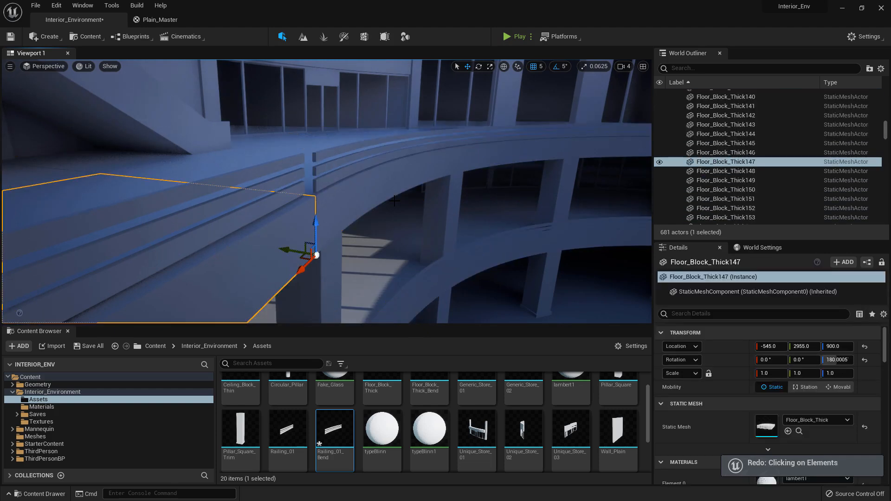
# Align straight blocks Floor_Block_Thick147 and Floor_Block_Thick150 with the curved block's corner at X about -547.87
pyautogui.press('f')
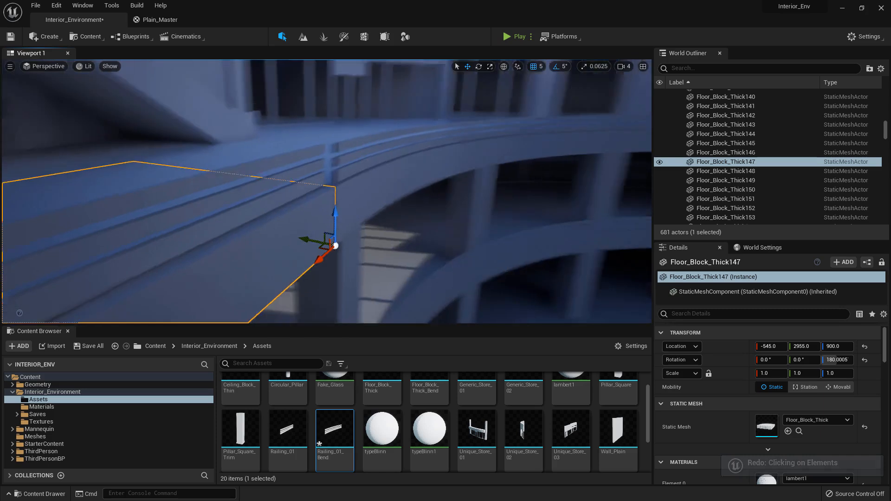
pyautogui.keyDown('alt'); pyautogui.moveTo(327, 192); pyautogui.dragTo(251, 41); pyautogui.keyUp('alt')
pyautogui.moveTo(404, 240); pyautogui.dragTo(352, 279, button='right')
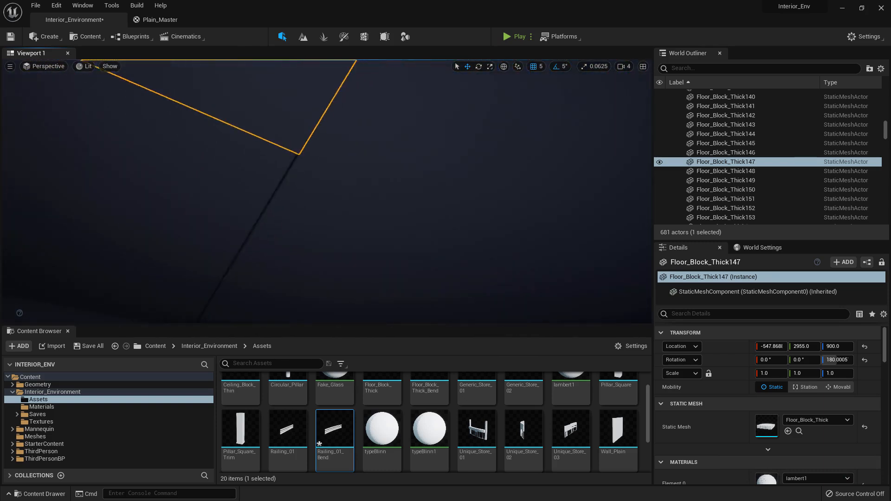
pyautogui.click(362, 167)
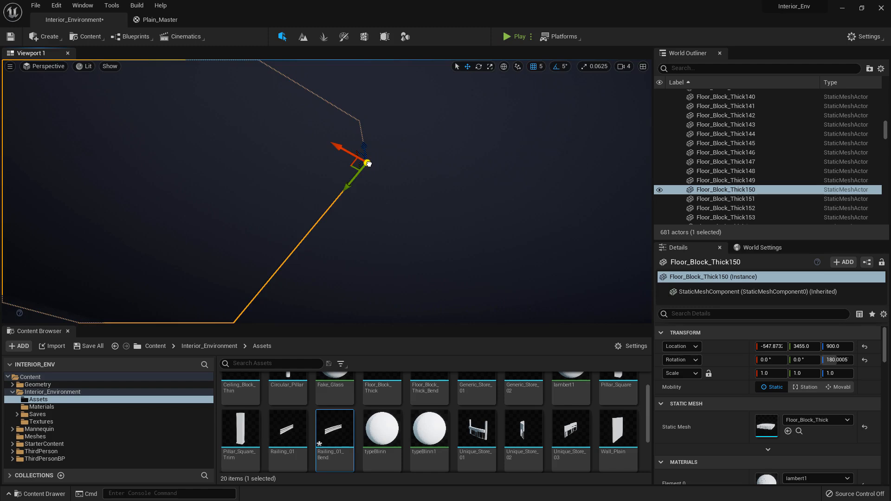
# Stretch Floor_Block_Thick147 along X to a scale of about 1.01
pyautogui.moveTo(369, 163); pyautogui.dragTo(490, 267, button='right')
pyautogui.click(419, 255)
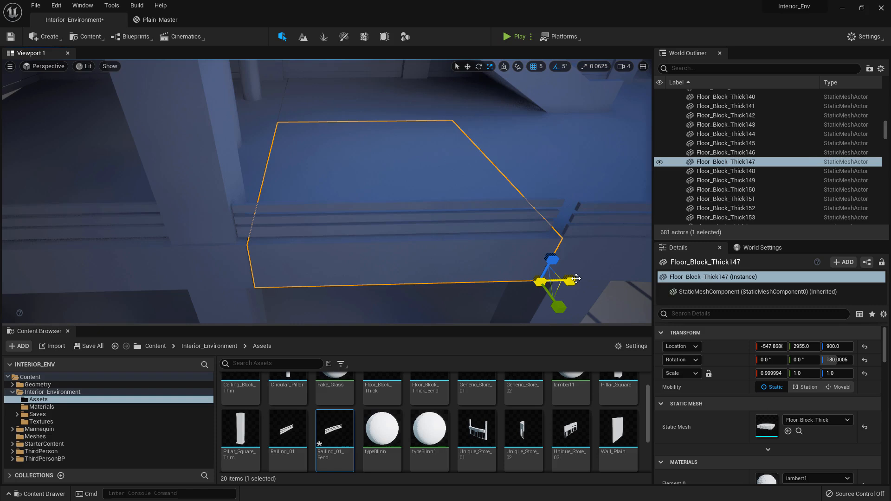
pyautogui.moveTo(575, 277)
pyautogui.mouseDown(button='right')
pyautogui.moveTo(388, 175)
pyautogui.moveTo(589, 271)
pyautogui.mouseUp(button='right')
pyautogui.click(388, 175)
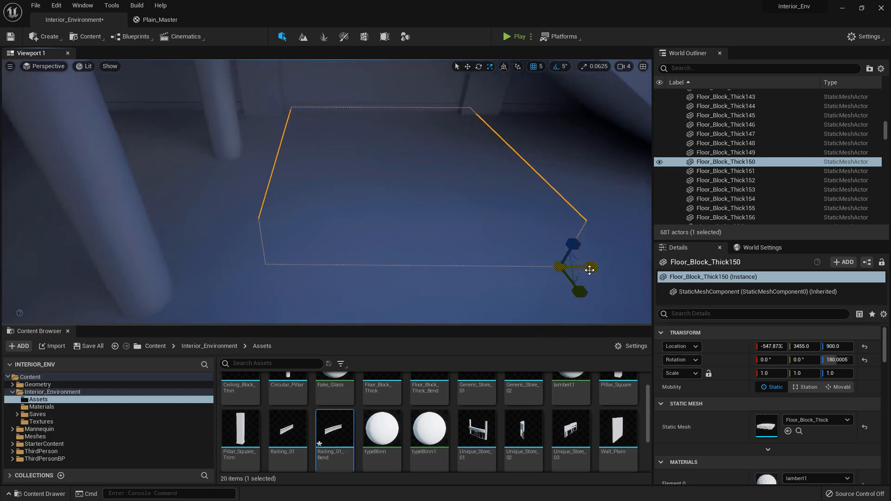
pyautogui.click(589, 270)
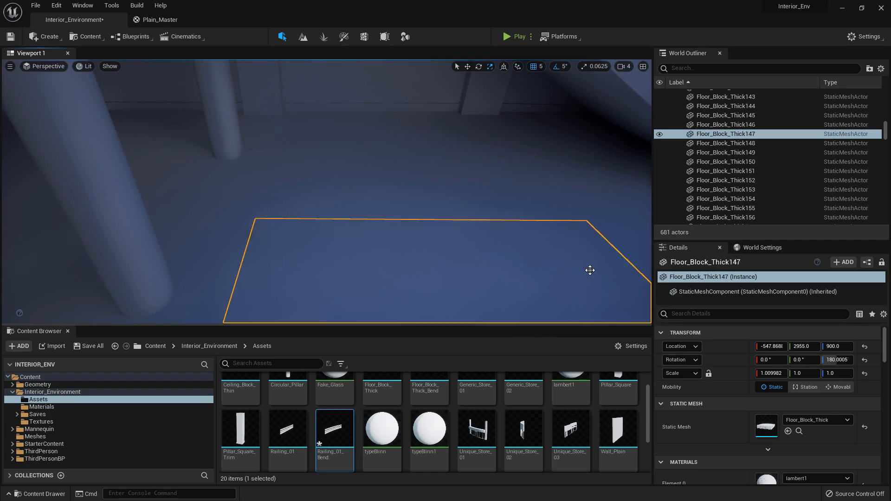
# Lengthen the straight railing Railing_35 beside the pillar to a Y scale of about 1.04
pyautogui.moveTo(589, 271); pyautogui.dragTo(326, 150, button='right')
pyautogui.click(456, 251)
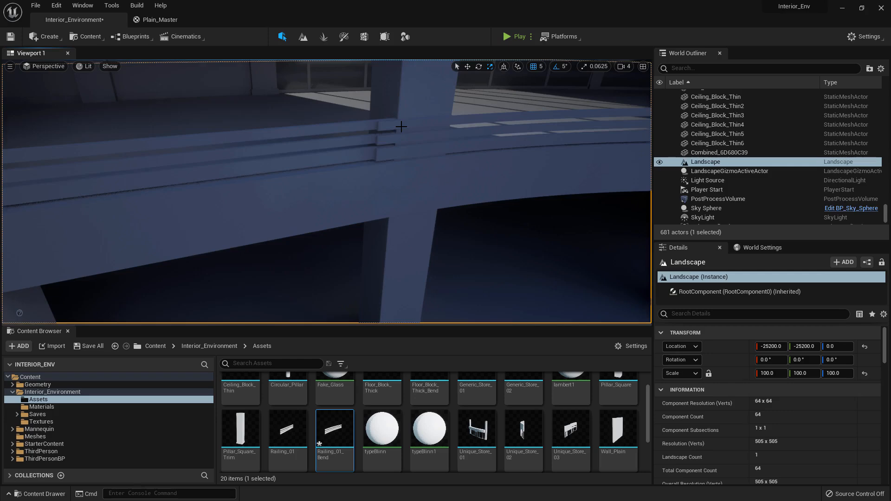
pyautogui.click(401, 127)
pyautogui.moveTo(401, 126); pyautogui.dragTo(357, 185, button='right')
pyautogui.click(163, 206)
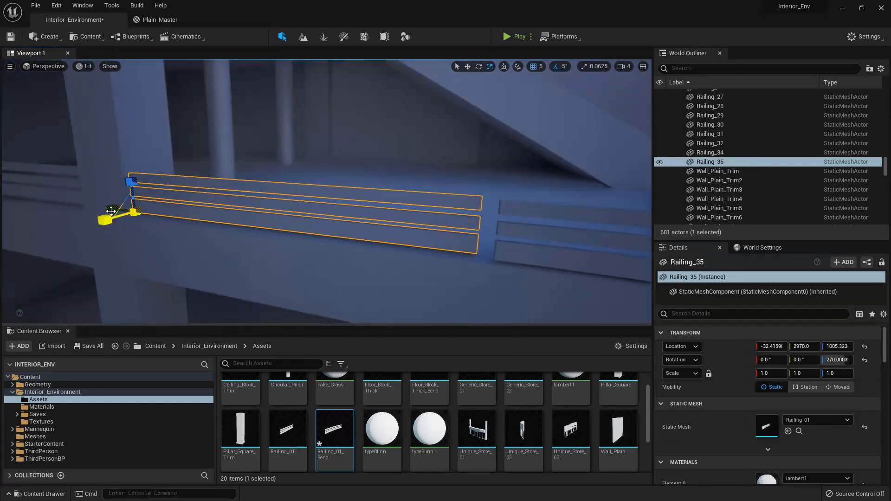
pyautogui.moveTo(106, 207); pyautogui.dragTo(79, 227, button='right')
# Try to move Railing_35 along Y to 2960, and undo the move
pyautogui.moveTo(364, 115); pyautogui.dragTo(358, 115)
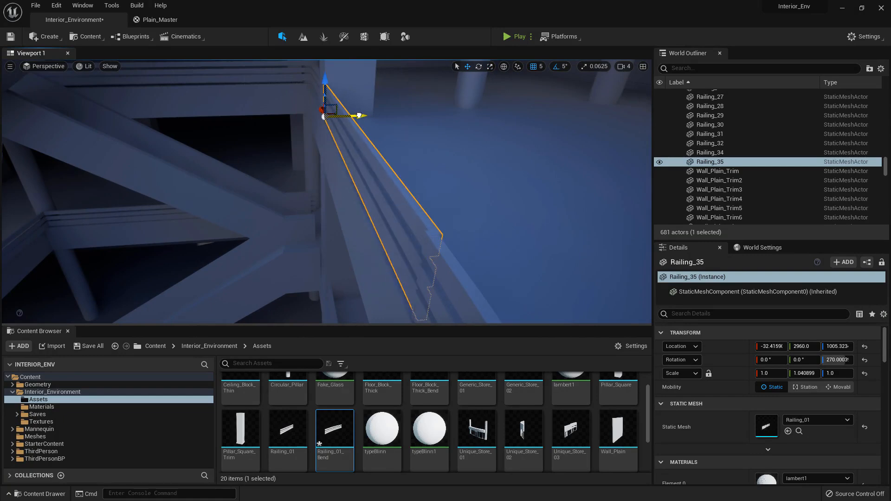
pyautogui.moveTo(359, 115); pyautogui.dragTo(359, 115, button='right')
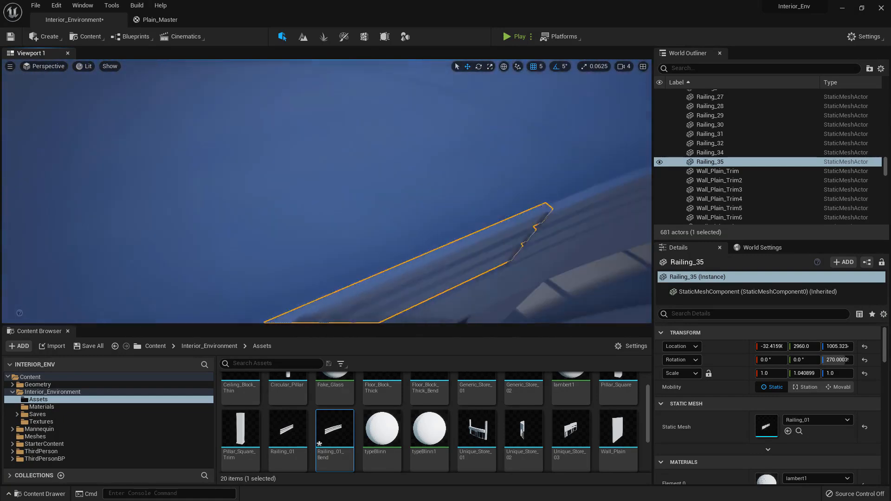
pyautogui.hotkey('ctrl', 'z')
# Select the six bent railings on the upper floor and shift them along Y in line with the floor edge
pyautogui.moveTo(319, 199); pyautogui.dragTo(320, 199, button='right')
pyautogui.click(320, 199)
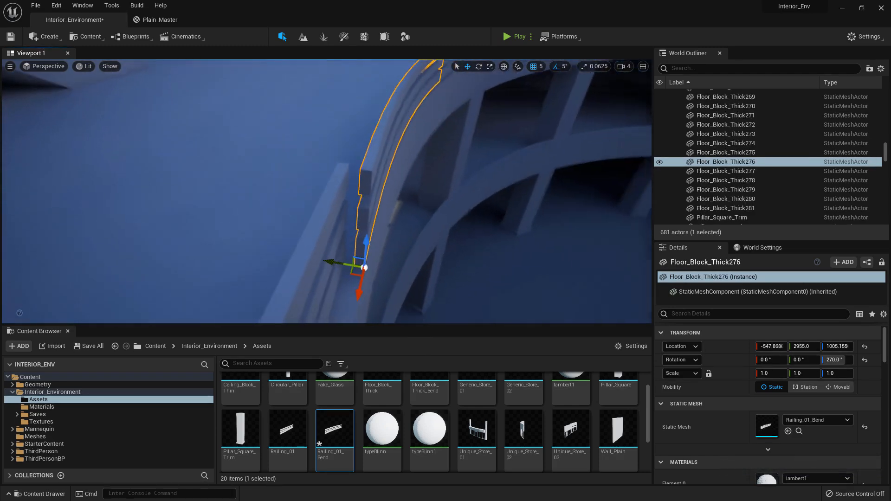
pyautogui.moveTo(368, 128); pyautogui.dragTo(368, 127, button='right')
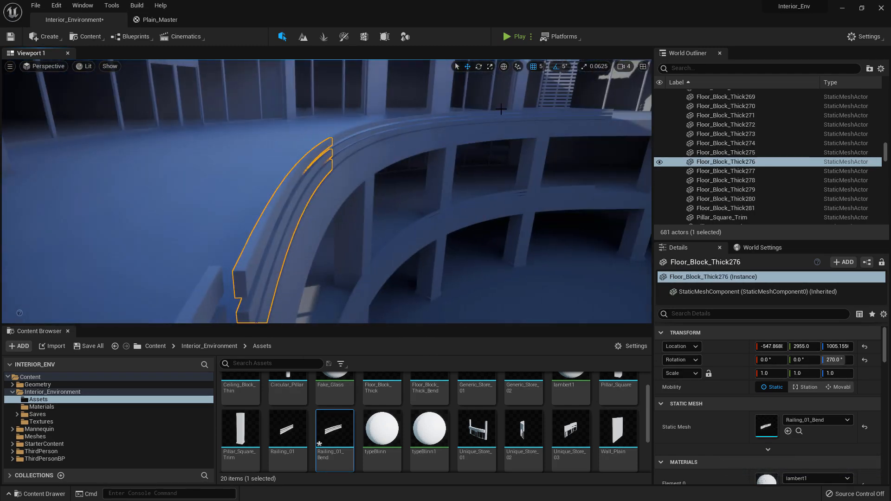
pyautogui.moveTo(500, 109); pyautogui.dragTo(386, 141, button='right')
pyautogui.keyDown('ctrl'); pyautogui.click(357, 144); pyautogui.keyUp('ctrl')
pyautogui.moveTo(469, 93); pyautogui.dragTo(470, 93, button='right')
pyautogui.moveTo(576, 116); pyautogui.dragTo(576, 116, button='right')
pyautogui.moveTo(461, 119); pyautogui.dragTo(461, 119, button='right')
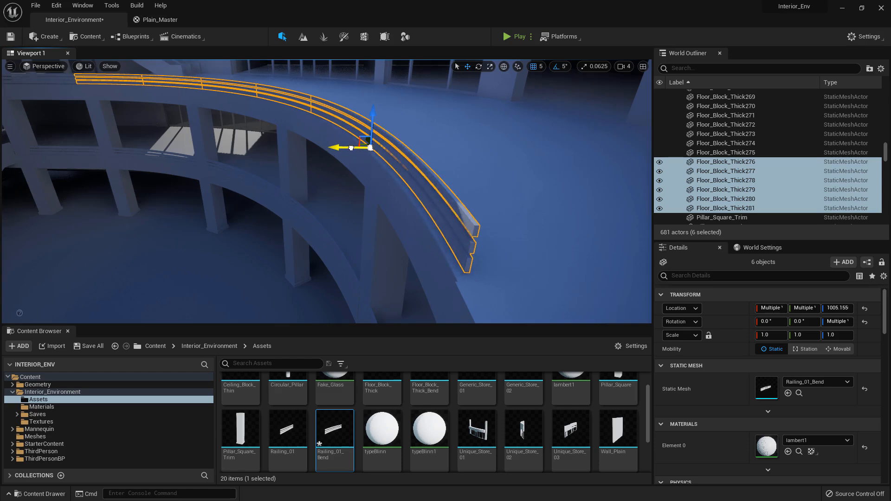
# Turn off grid snapping, stretch Railing_35 to a Y scale of about 1.06, and move it to Y about 2969
pyautogui.moveTo(351, 148); pyautogui.dragTo(198, 172, button='right')
pyautogui.click(375, 136)
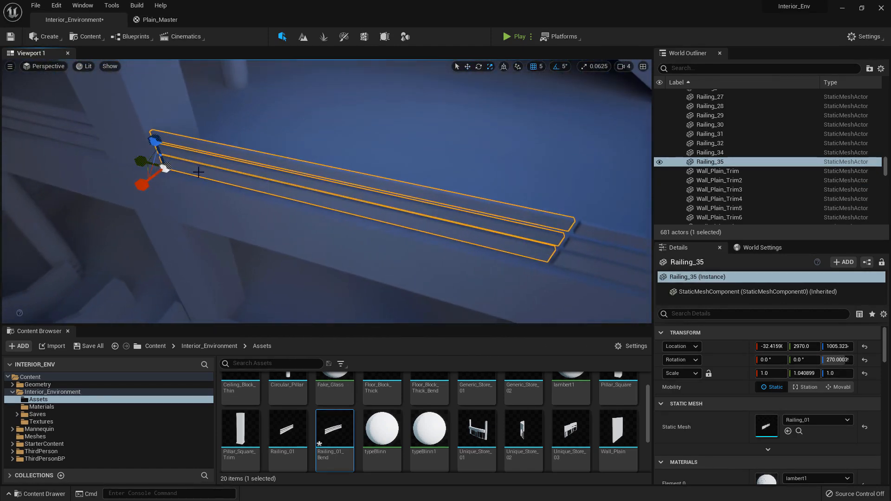
pyautogui.click(139, 148)
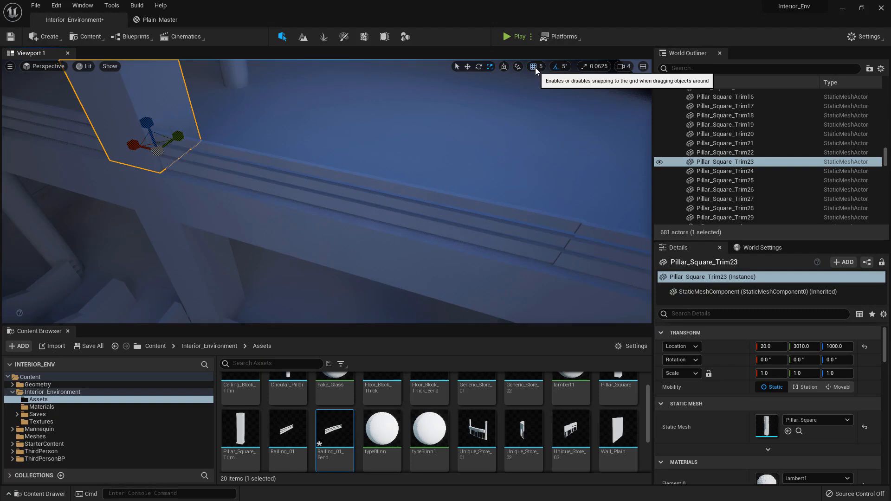
pyautogui.moveTo(499, 101); pyautogui.dragTo(441, 199, button='right')
pyautogui.click(388, 134)
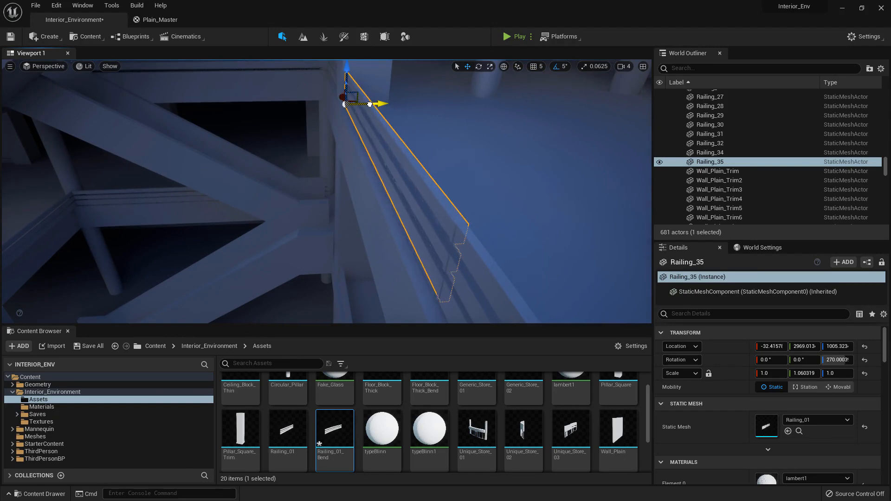
# Rotate the upper-floor straight railing Railing_35 to 90° and move it to X about -559, Y about 2967.7 along the floor edge
pyautogui.moveTo(369, 106); pyautogui.dragTo(314, 155, button='right')
pyautogui.press('e')
pyautogui.moveTo(206, 149); pyautogui.dragTo(217, 193)
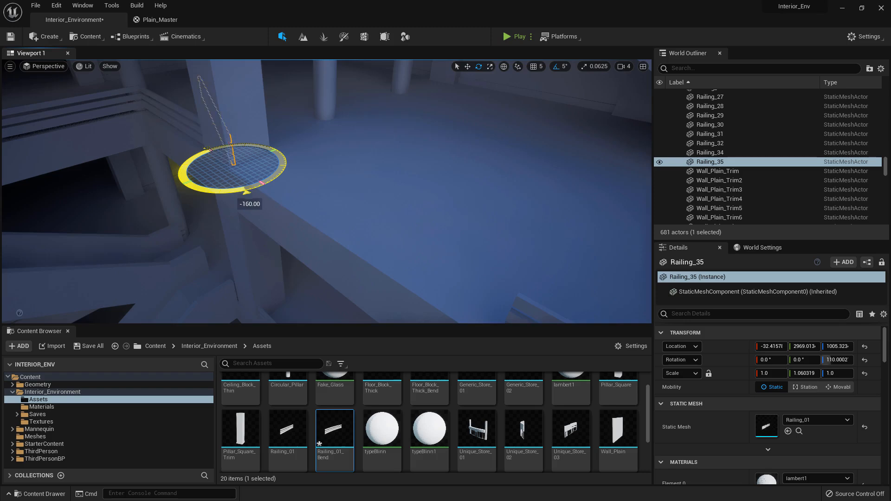
pyautogui.moveTo(221, 158); pyautogui.dragTo(483, 271)
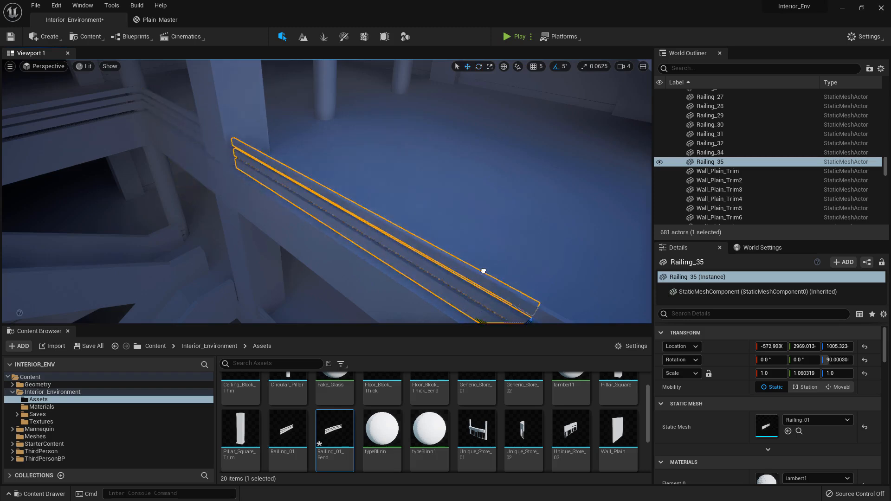
pyautogui.moveTo(460, 259); pyautogui.dragTo(460, 258, button='right')
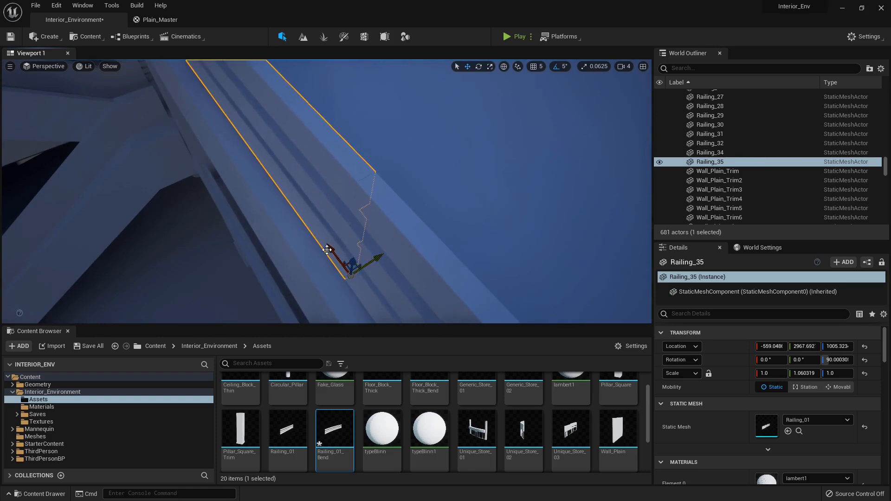
pyautogui.moveTo(327, 245); pyautogui.dragTo(327, 245, button='right')
# Select the six bent railings on the lower floor and shift them along Y in line with the curved floor edge
pyautogui.click(253, 198)
pyautogui.moveTo(344, 160); pyautogui.dragTo(351, 159, button='right')
pyautogui.keyDown('ctrl'); pyautogui.click(350, 158); pyautogui.keyUp('ctrl')
pyautogui.moveTo(299, 145); pyautogui.dragTo(257, 163, button='right')
pyautogui.keyDown('ctrl'); pyautogui.click(255, 144); pyautogui.keyUp('ctrl')
pyautogui.hotkey('ctrl', 'z')
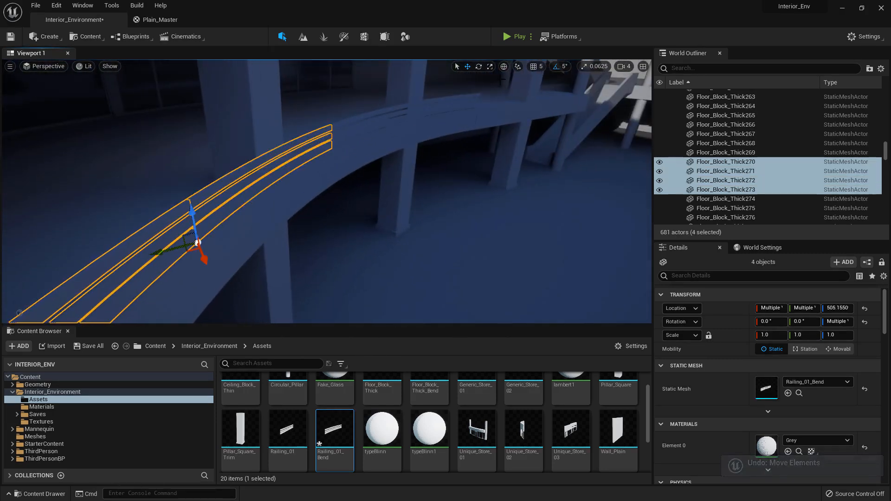
pyautogui.moveTo(392, 187); pyautogui.dragTo(392, 187, button='right')
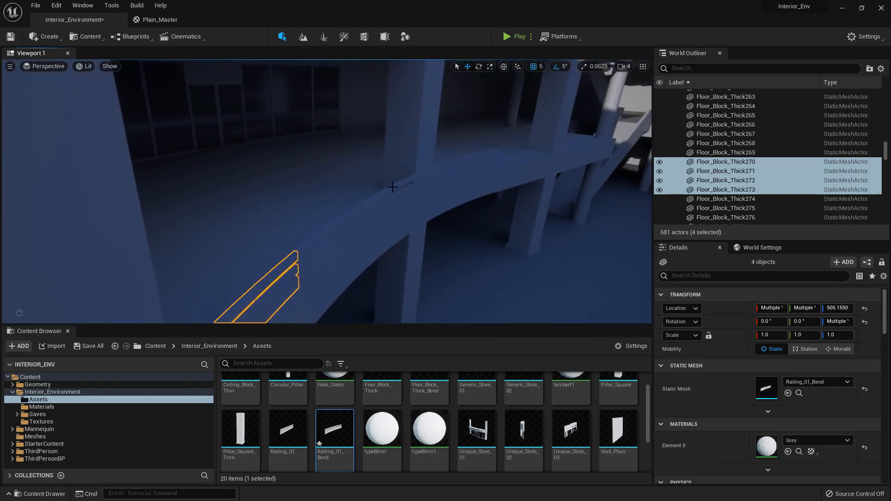
pyautogui.keyDown('ctrl'); pyautogui.click(437, 167); pyautogui.keyUp('ctrl')
pyautogui.moveTo(438, 167); pyautogui.dragTo(438, 167, button='right')
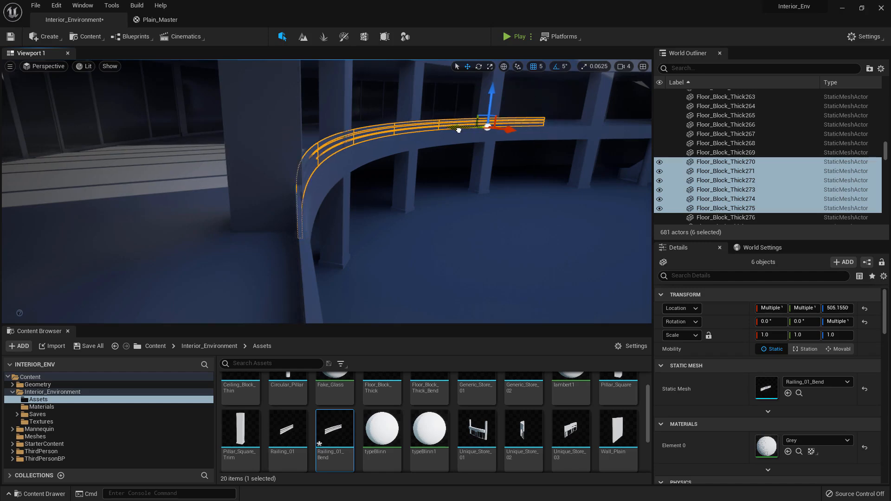
pyautogui.moveTo(459, 131); pyautogui.dragTo(459, 130, button='right')
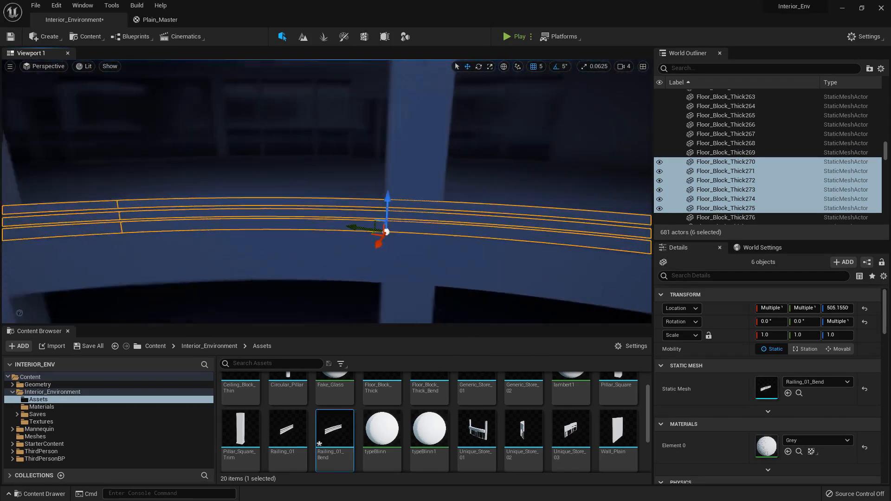
pyautogui.moveTo(342, 135); pyautogui.dragTo(342, 135, button='right')
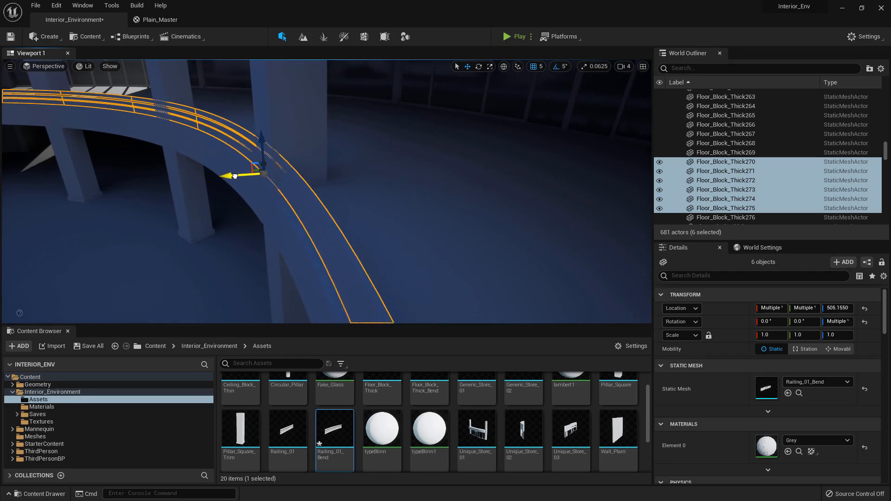
pyautogui.moveTo(235, 176); pyautogui.dragTo(235, 176, button='right')
# Rotate the lower-floor straight railing Railing_34 to 90° and, with grid snapping off, move it to X about -556, Y about 2967.8
pyautogui.click(388, 230)
pyautogui.moveTo(337, 204); pyautogui.dragTo(338, 204, button='right')
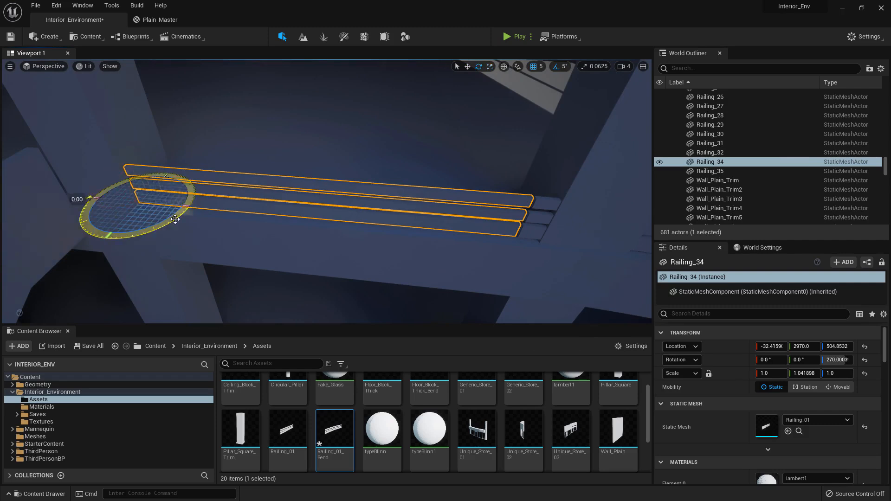
pyautogui.moveTo(176, 219); pyautogui.dragTo(156, 232)
pyautogui.moveTo(190, 209); pyautogui.dragTo(165, 212)
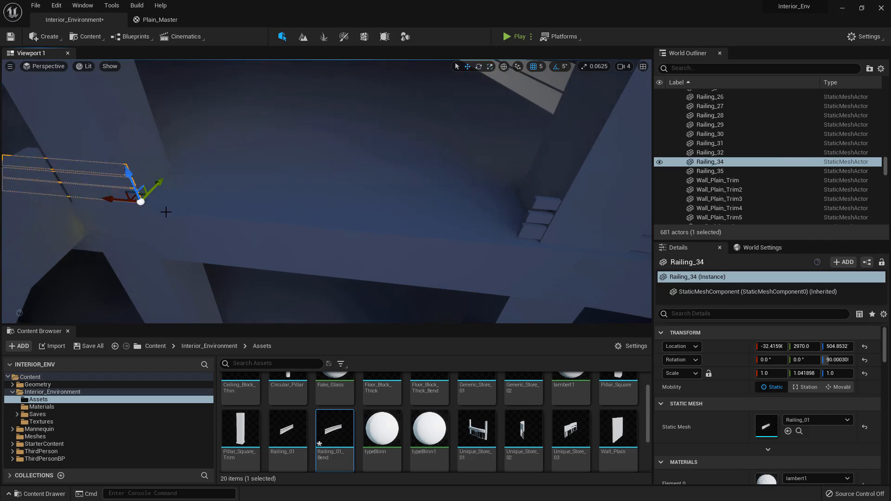
pyautogui.moveTo(116, 200); pyautogui.dragTo(492, 208)
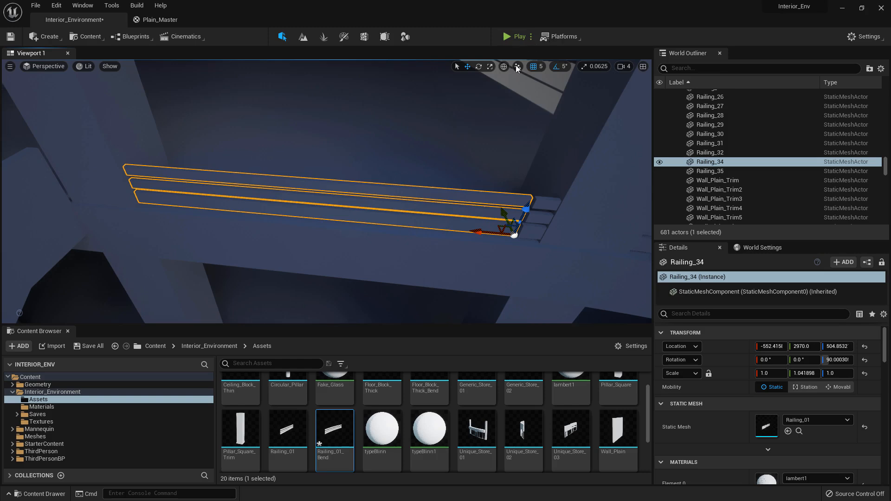
pyautogui.click(535, 66)
pyautogui.moveTo(464, 163); pyautogui.dragTo(388, 220, button='right')
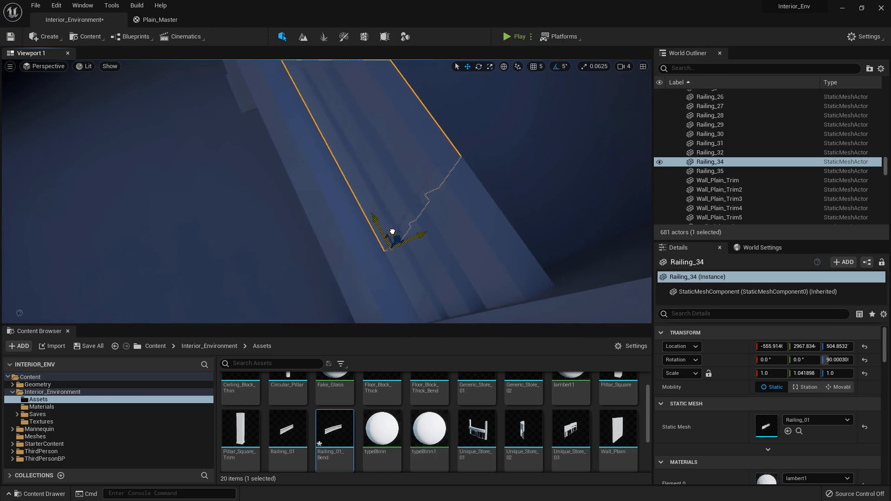
pyautogui.moveTo(388, 220); pyautogui.dragTo(169, 135, button='right')
# Select the four straight floor blocks beside the curved floor, try to move them with grid snapping on, and undo the move
pyautogui.click(294, 187)
pyautogui.keyDown('shift'); pyautogui.click(263, 183); pyautogui.keyUp('shift')
pyautogui.keyDown('shift'); pyautogui.click(169, 135); pyautogui.keyUp('shift')
pyautogui.keyDown('shift'); pyautogui.click(266, 104); pyautogui.keyUp('shift')
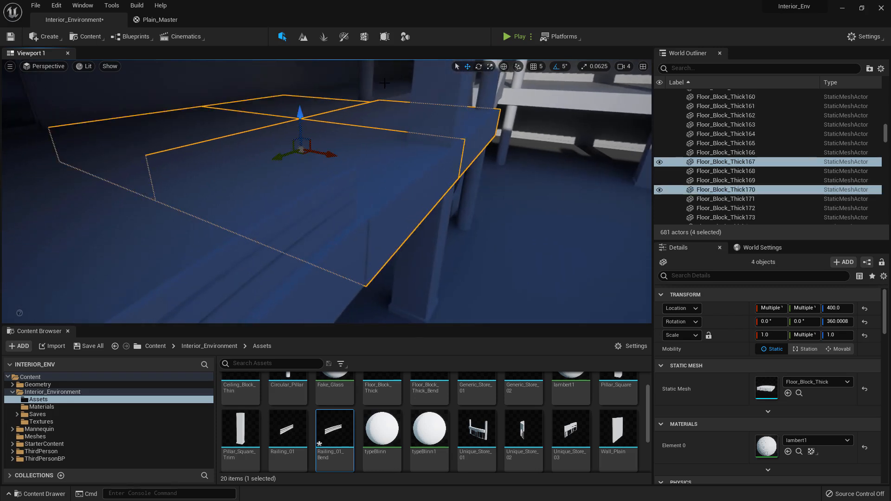
pyautogui.click(535, 68)
pyautogui.moveTo(367, 112); pyautogui.dragTo(264, 136, button='right')
pyautogui.hotkey('ctrl', 'z')
# Set the grid snap size to 1 and nudge the four floor blocks along X, undoing the unwanted selection and moves
pyautogui.click(538, 66)
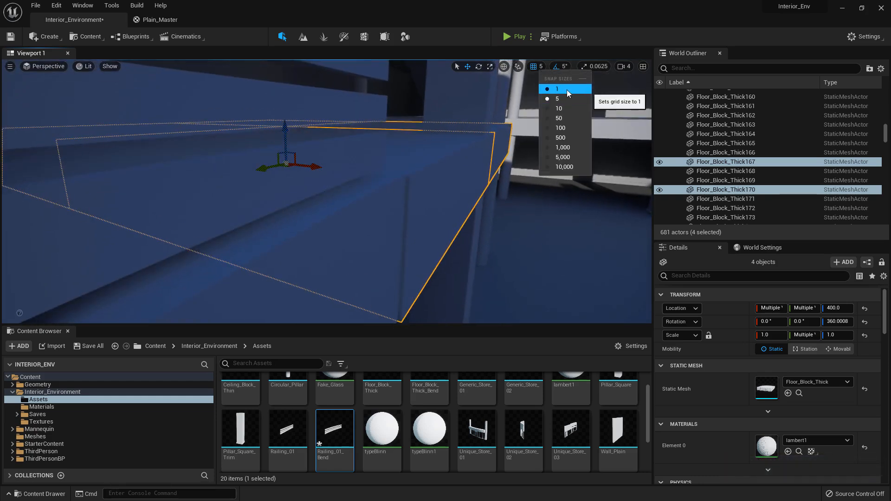
pyautogui.click(567, 90)
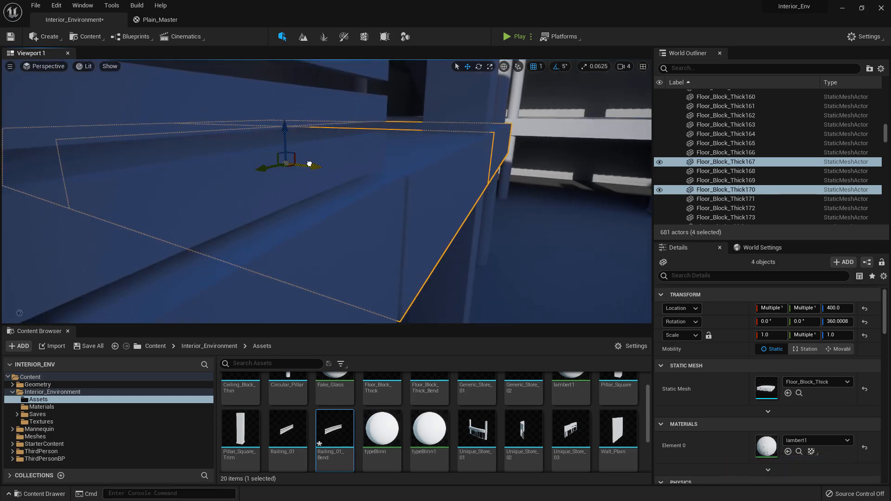
pyautogui.moveTo(309, 164); pyautogui.dragTo(286, 170, button='right')
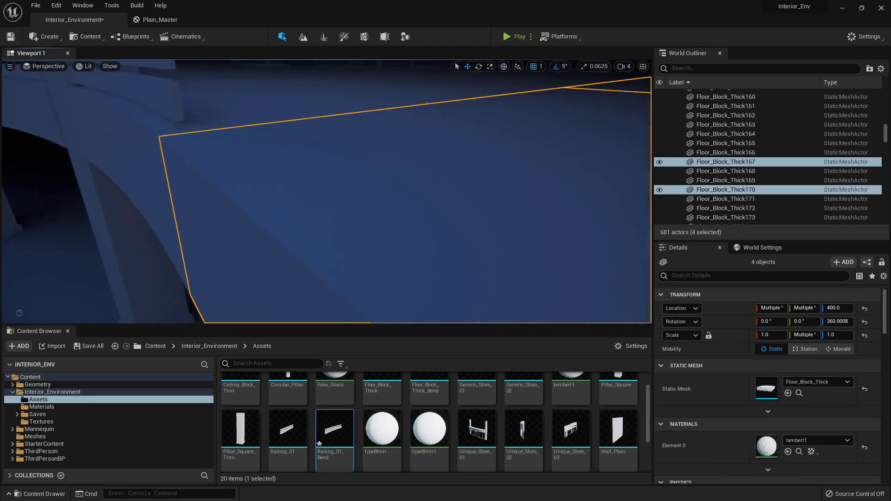
pyautogui.click(126, 209)
pyautogui.moveTo(125, 209); pyautogui.dragTo(204, 138, button='right')
pyautogui.hotkey('ctrl', 'z')
pyautogui.hotkey('ctrl', 'z')
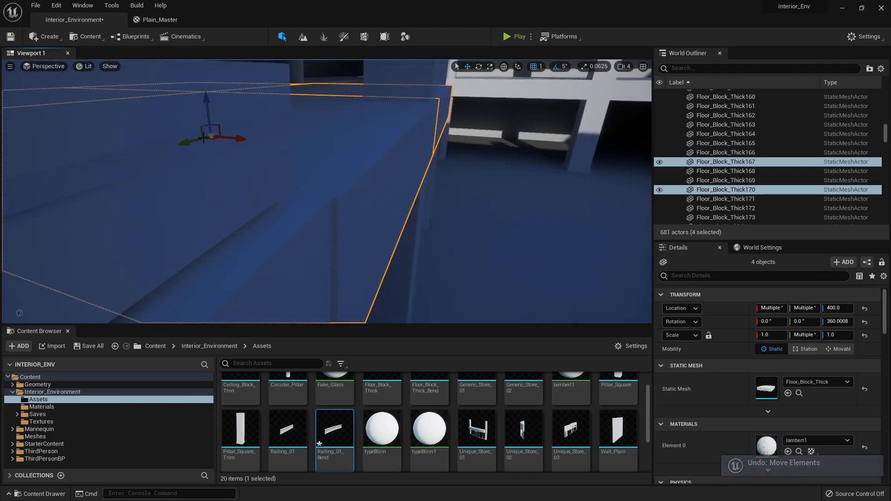
pyautogui.moveTo(205, 102); pyautogui.dragTo(206, 142)
pyautogui.hotkey('ctrl', 'z')
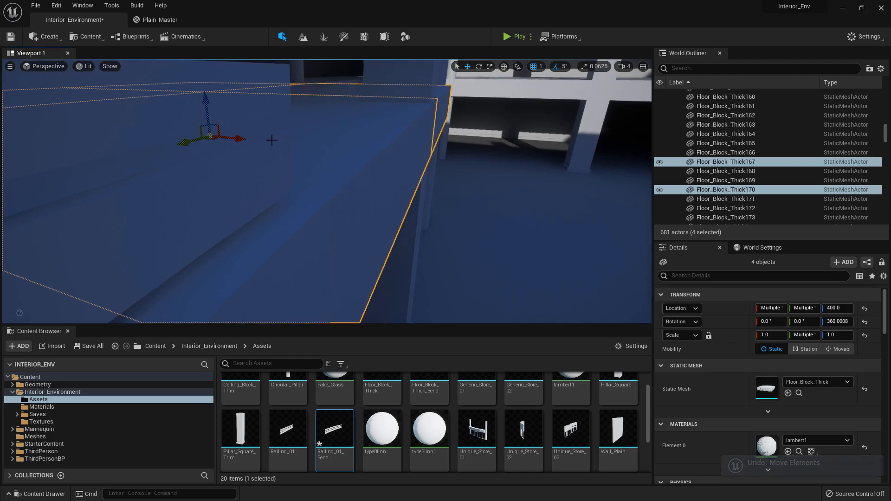
# Place a Railing_01 beside the end of the lower curved railing, set the grid snap size to 5, and raise it to Z 505
pyautogui.moveTo(272, 139); pyautogui.dragTo(279, 151, button='right')
pyautogui.click(426, 214)
pyautogui.moveTo(426, 215); pyautogui.dragTo(432, 219, button='right')
pyautogui.moveTo(339, 187); pyautogui.dragTo(344, 190, button='right')
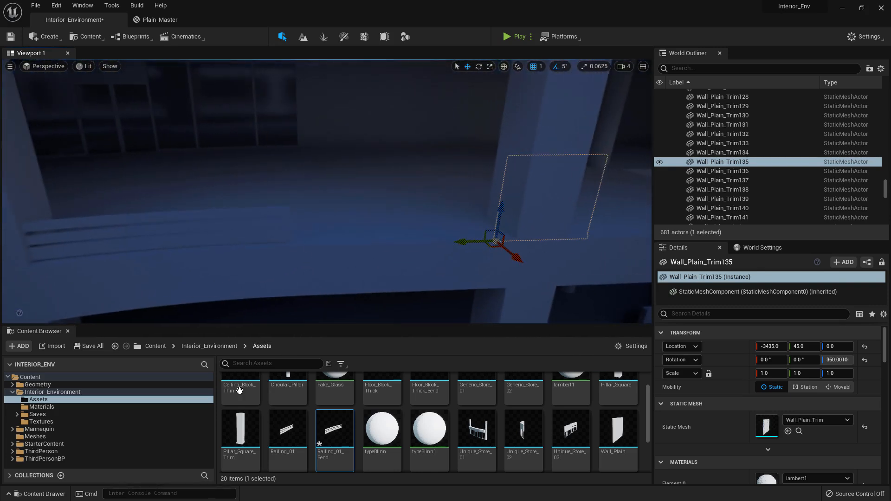
pyautogui.moveTo(287, 429); pyautogui.dragTo(297, 246)
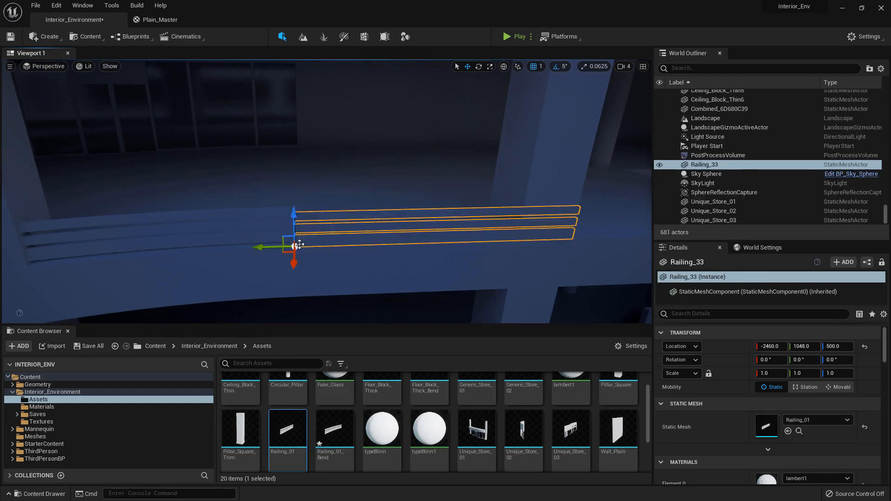
pyautogui.moveTo(297, 246); pyautogui.dragTo(304, 244, button='right')
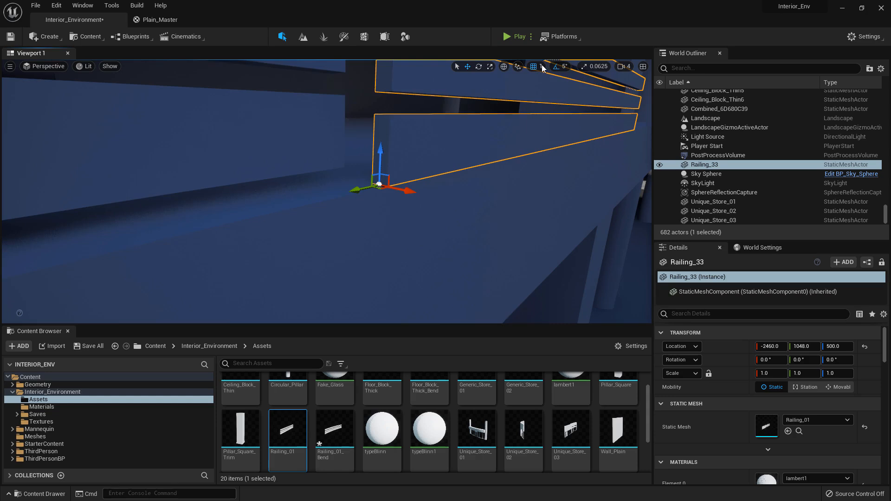
pyautogui.click(557, 98)
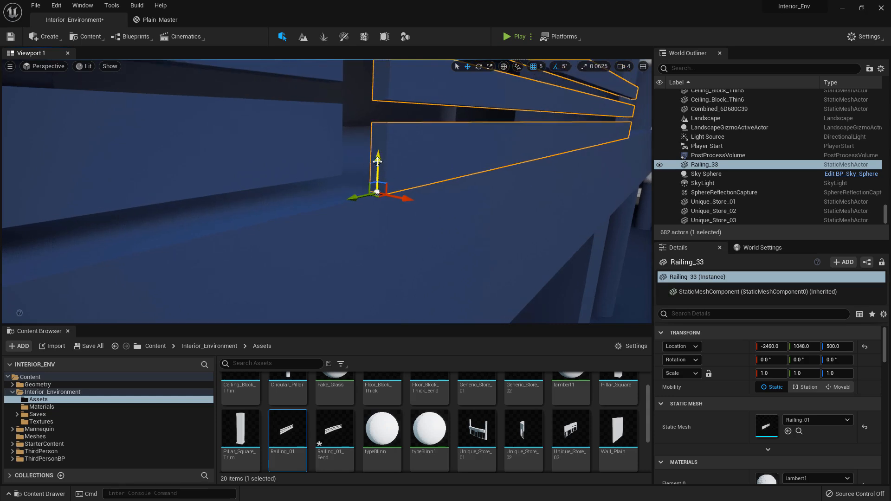
pyautogui.moveTo(378, 161); pyautogui.dragTo(378, 156)
# Move the new straight railing to X about -2470.8, Y about 1055.2 so it meets the curved railing's end
pyautogui.moveTo(371, 160); pyautogui.dragTo(343, 222, button='right')
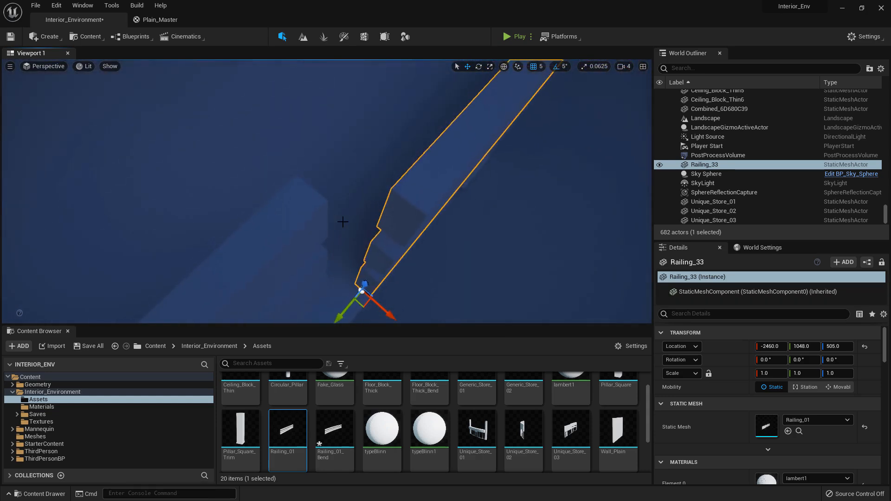
pyautogui.moveTo(363, 295); pyautogui.dragTo(331, 295)
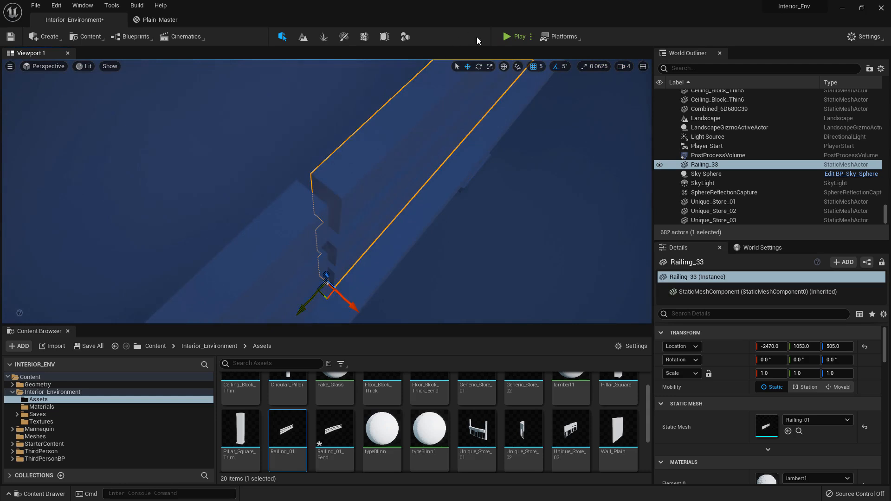
pyautogui.moveTo(327, 293); pyautogui.dragTo(321, 303)
# Duplicate the straight railing along the floor edge to Y about 550 and stretch the copy to a Y scale of about 1.17
pyautogui.moveTo(332, 278); pyautogui.dragTo(110, 217, button='right')
pyautogui.hotkey('ctrl', 'd')
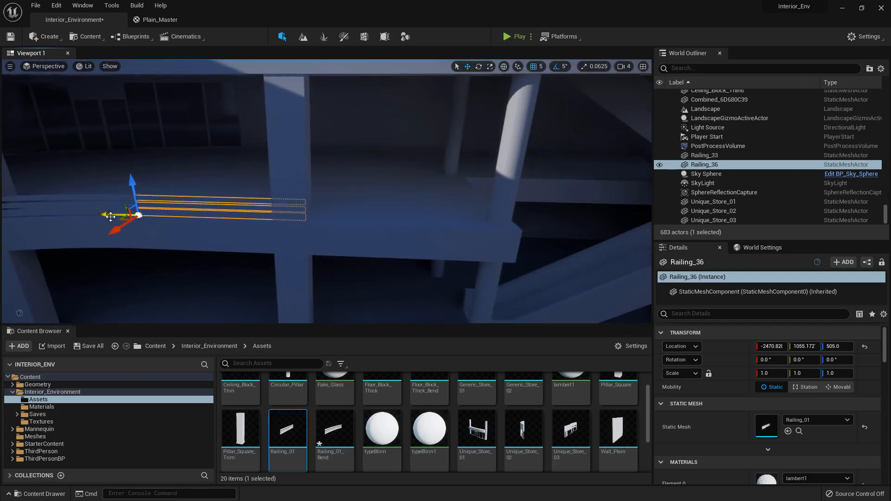
pyautogui.moveTo(110, 216); pyautogui.dragTo(260, 216)
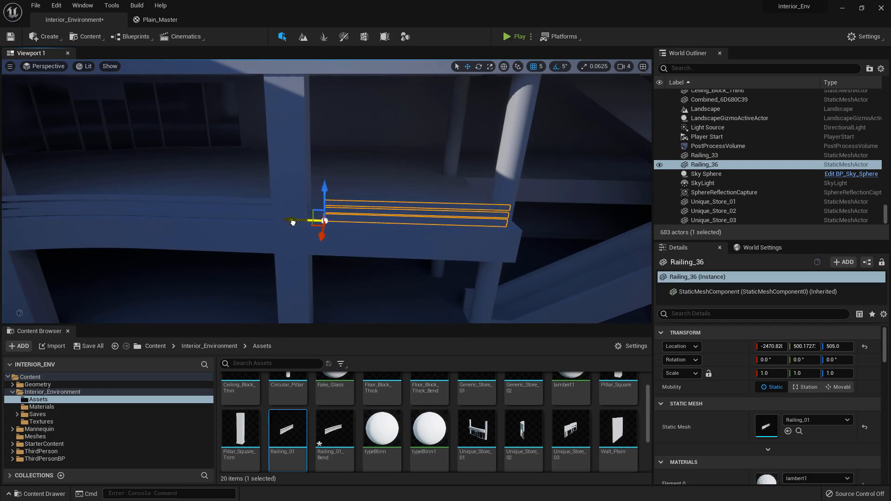
pyautogui.moveTo(274, 218); pyautogui.dragTo(209, 177, button='right')
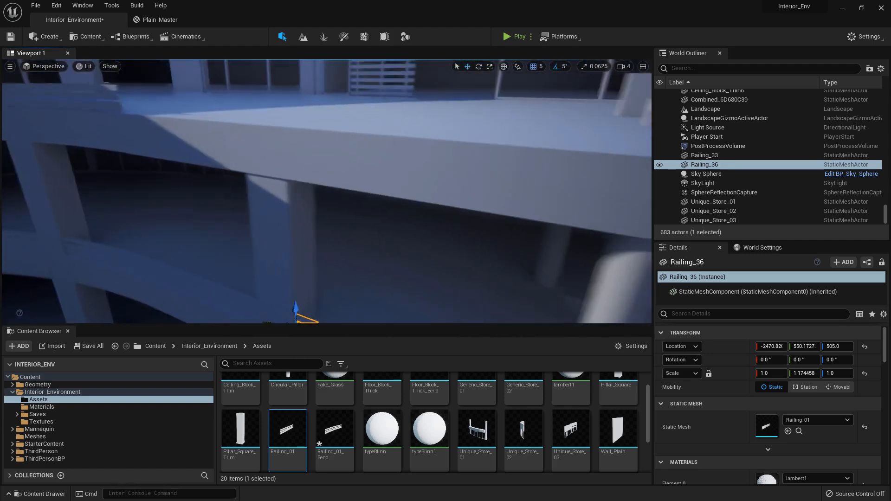
# Duplicate the two straight lower-floor railings and raise the copies to the floor above at Z 1005
pyautogui.moveTo(279, 297); pyautogui.dragTo(311, 271, button='right')
pyautogui.hotkey('ctrl', 'd')
pyautogui.moveTo(385, 278); pyautogui.dragTo(364, 121)
pyautogui.moveTo(409, 168)
pyautogui.mouseDown(button='right')
pyautogui.moveTo(399, 164)
pyautogui.moveTo(409, 168)
pyautogui.mouseUp(button='right')
# Reset the stretched upper railing's Y scale to 1.0 and duplicate it along the floor edge to Y about 35
pyautogui.click(409, 168)
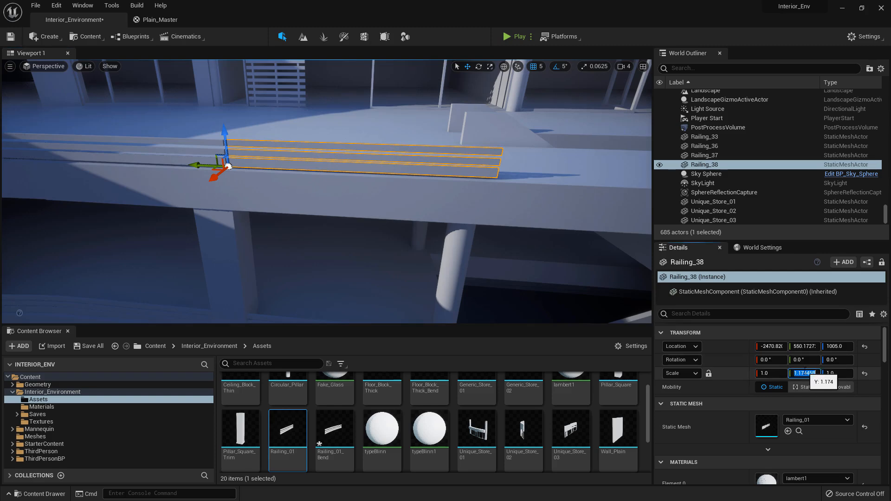
pyautogui.moveTo(410, 181); pyautogui.dragTo(407, 182, button='right')
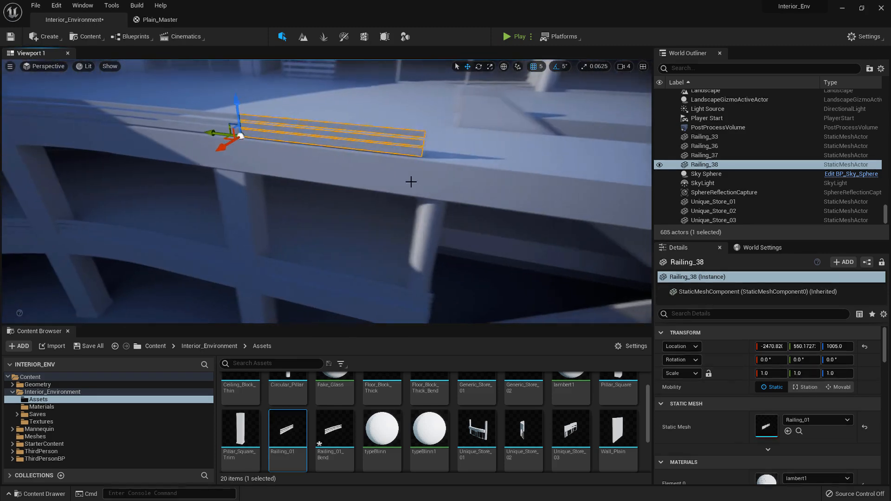
pyautogui.moveTo(188, 134); pyautogui.dragTo(376, 146)
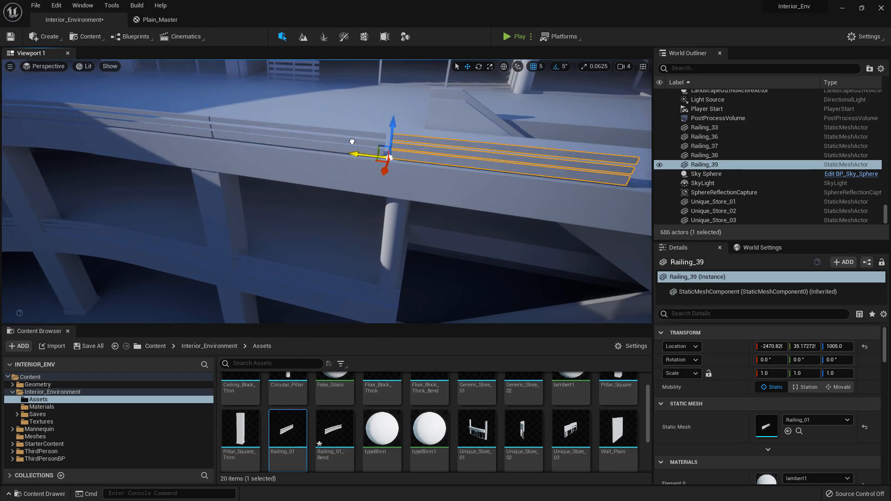
# Shift the upper-floor straight railings along Y to close the gaps at their joints
pyautogui.moveTo(346, 140); pyautogui.dragTo(295, 169, button='right')
pyautogui.click(285, 188)
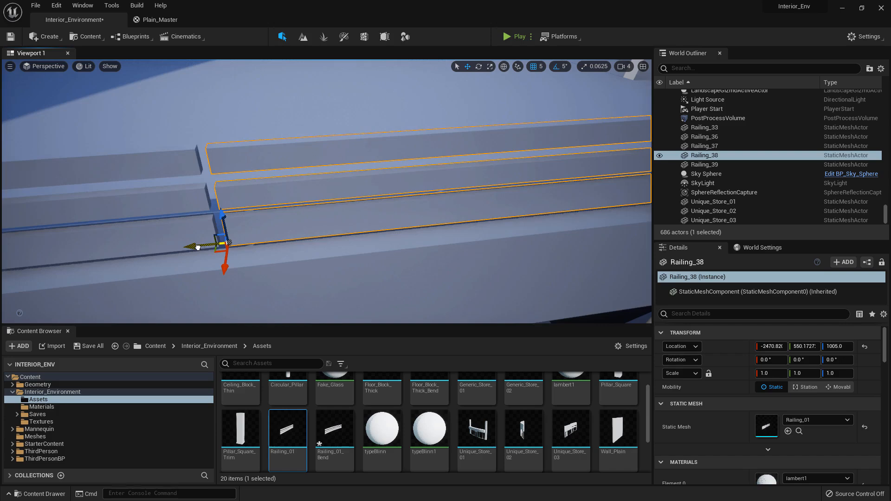
pyautogui.moveTo(267, 225); pyautogui.dragTo(190, 207, button='right')
pyautogui.click(229, 221)
pyautogui.moveTo(190, 208); pyautogui.dragTo(192, 208)
# Duplicate the last upper railing along the edge, moving the copy to Y about -445 and stretching it to a Y scale of about 1.21
pyautogui.moveTo(188, 208); pyautogui.dragTo(62, 212, button='right')
pyautogui.moveTo(48, 200); pyautogui.dragTo(295, 198)
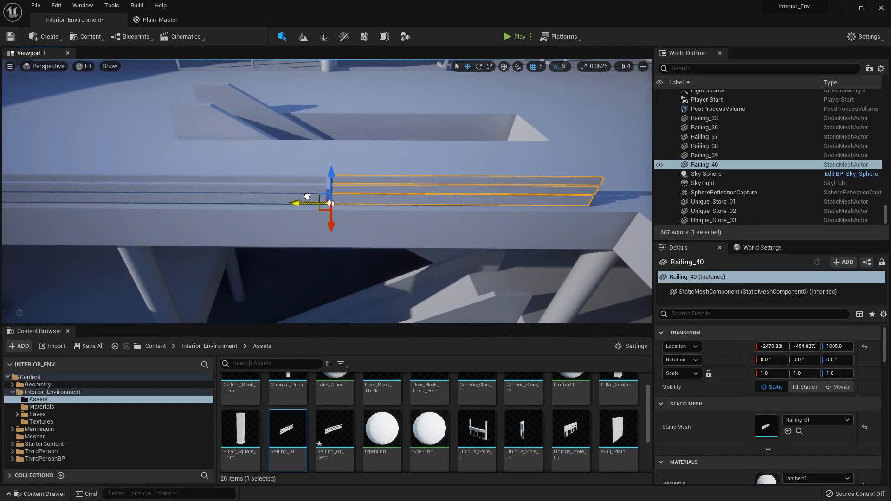
pyautogui.moveTo(305, 195); pyautogui.dragTo(166, 194, button='right')
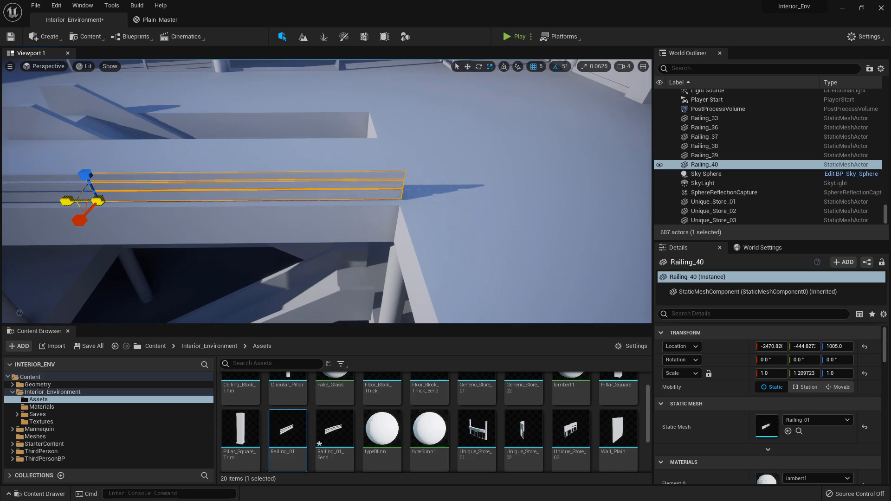
pyautogui.moveTo(327, 191); pyautogui.dragTo(264, 237, button='right')
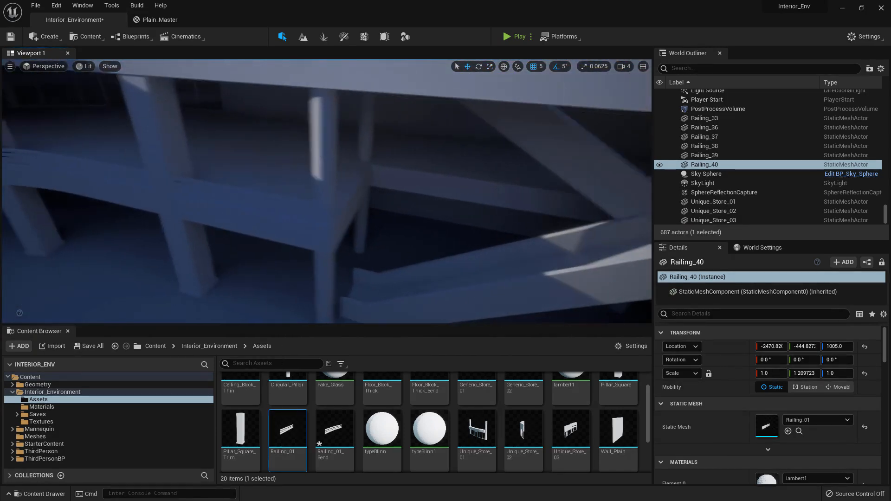
pyautogui.moveTo(326, 192); pyautogui.dragTo(362, 167, button='right')
pyautogui.moveTo(327, 191); pyautogui.dragTo(181, 200, button='right')
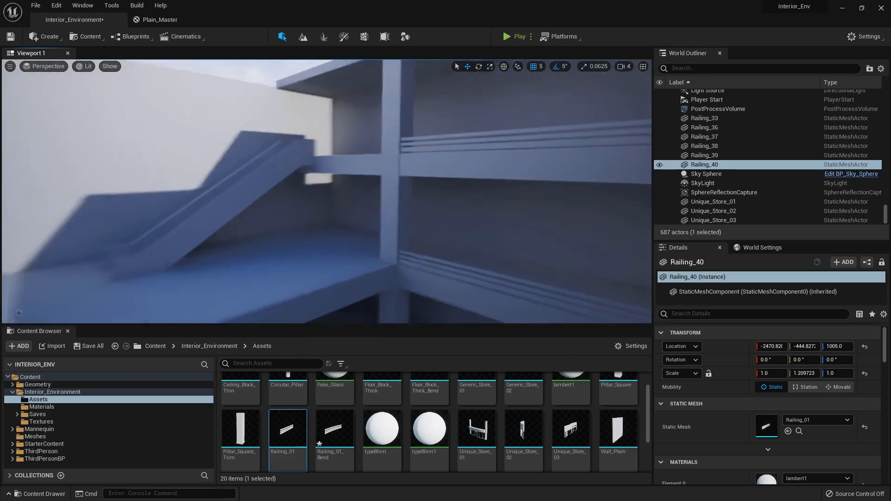
pyautogui.moveTo(327, 191); pyautogui.dragTo(604, 216, button='right')
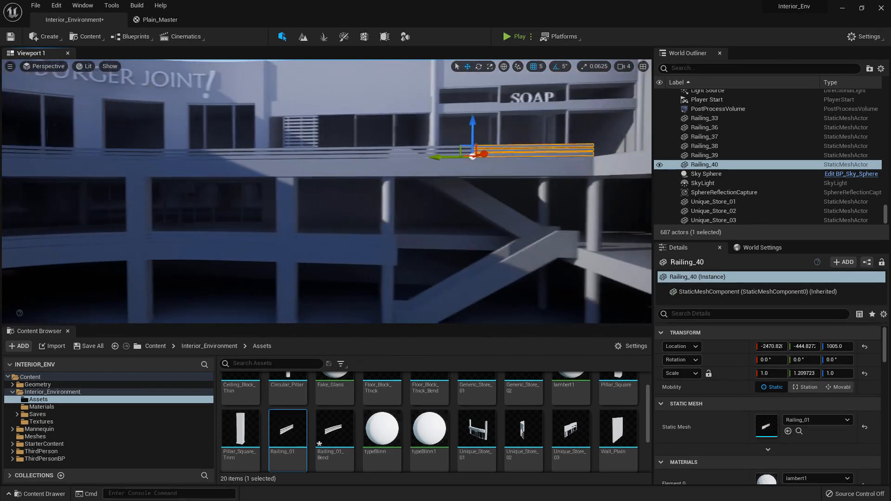